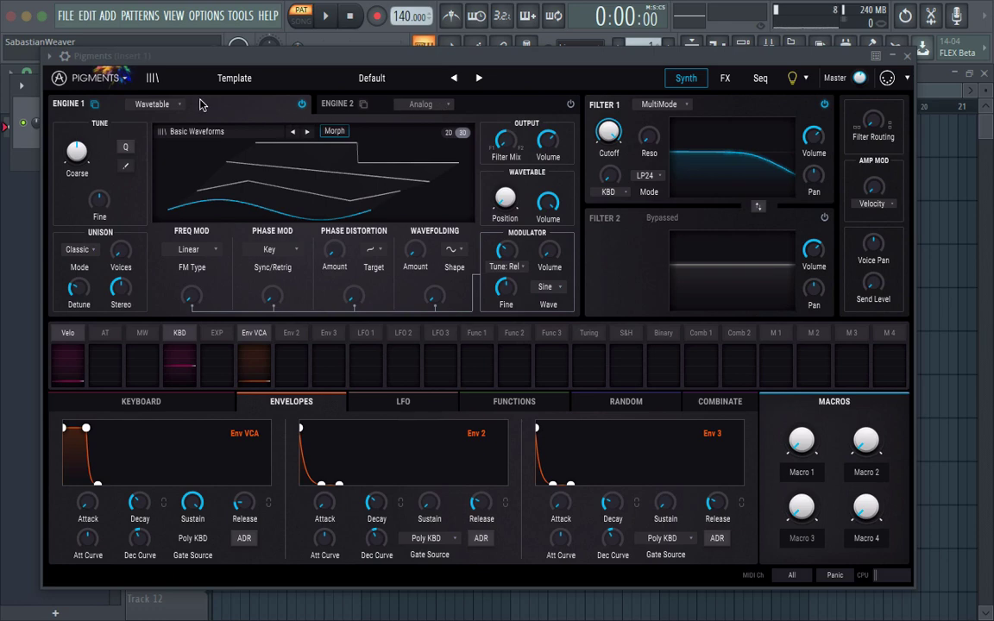
Load the MB2 Shapes wavetable in Engine 1 and check the available FM types, leaving it on Linear
{"action": "left_click", "coordinate": [341, 105]}
{"action": "left_click", "coordinate": [203, 109]}
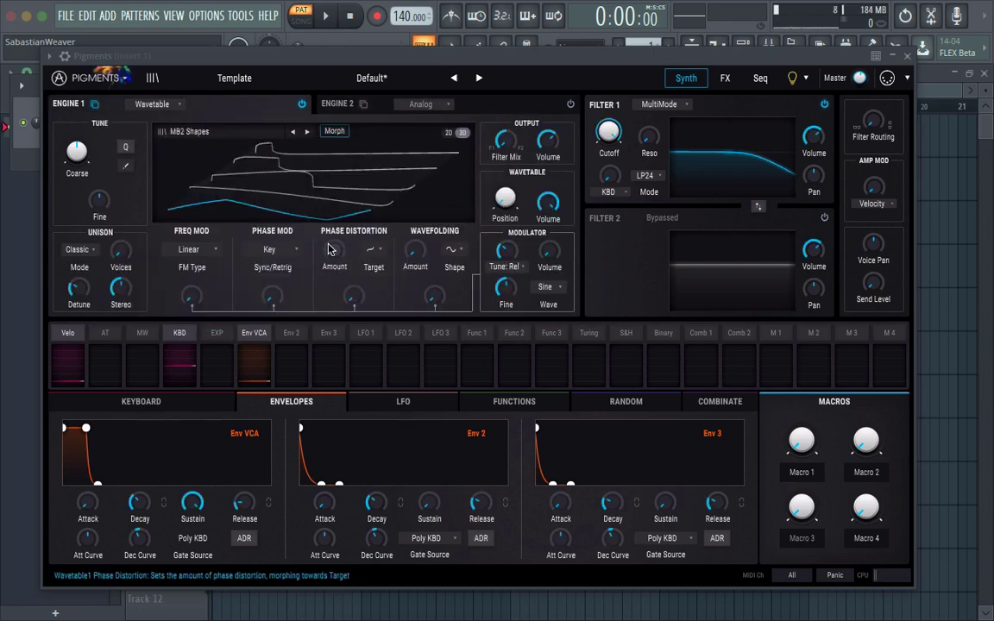
{"action": "left_click", "coordinate": [193, 250]}
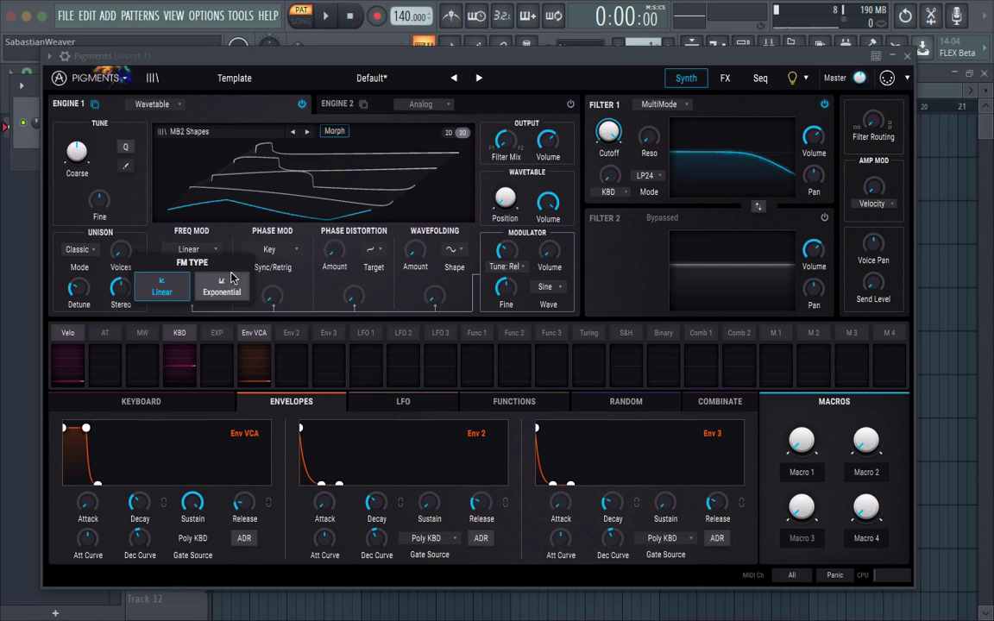
{"action": "left_click", "coordinate": [216, 233]}
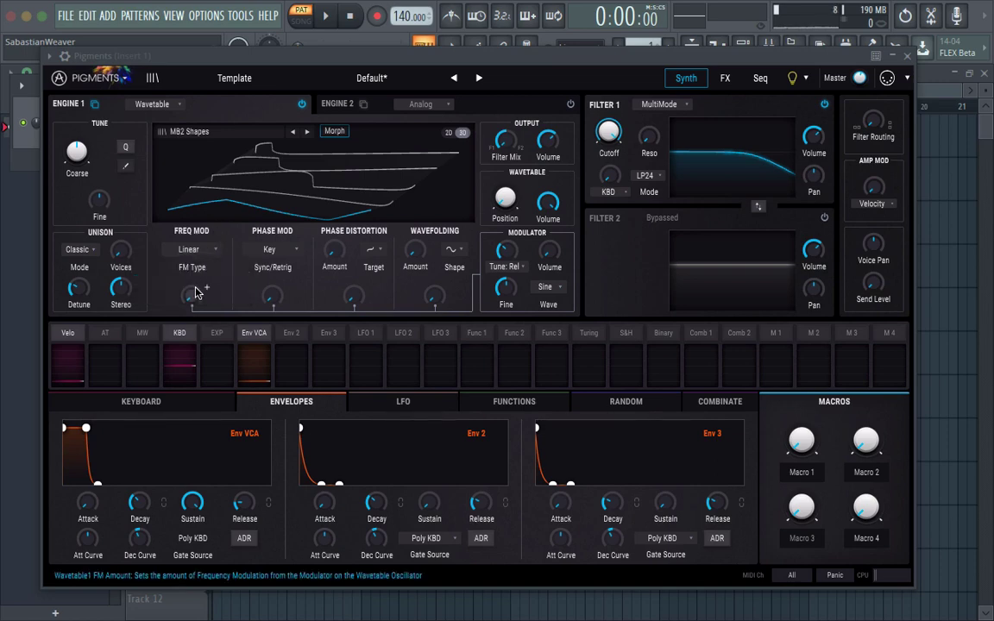
Audition the linear FM amount with the wavetable display set to 2D, and return the amount to zero
{"action": "left_click_drag", "start_coordinate": [197, 271], "coordinate": [192, 288]}
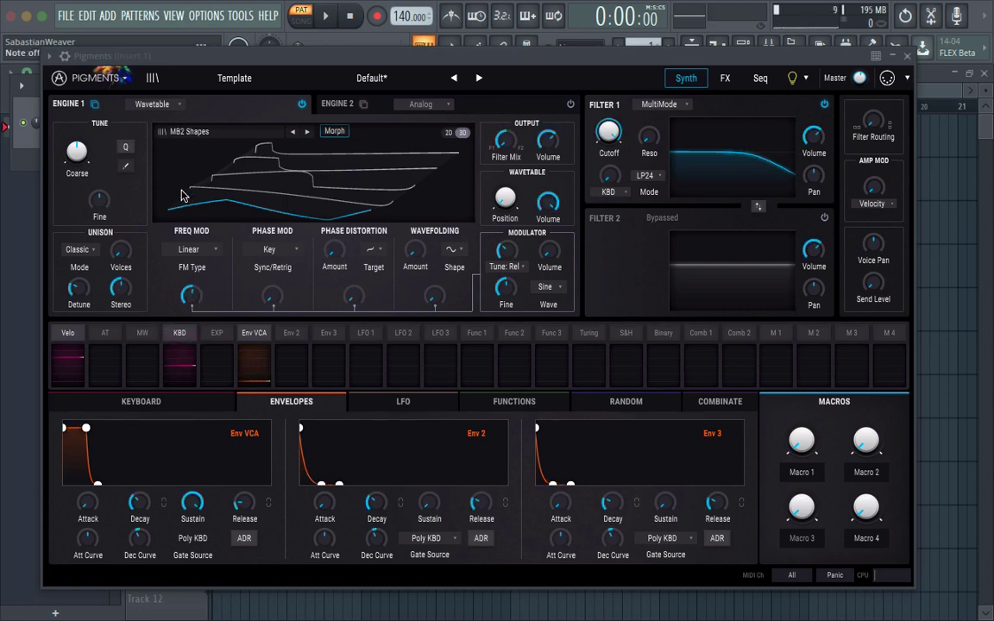
{"action": "left_click_drag", "start_coordinate": [191, 300], "coordinate": [191, 285]}
{"action": "left_click", "coordinate": [448, 132]}
{"action": "mouse_move", "coordinate": [206, 287]}
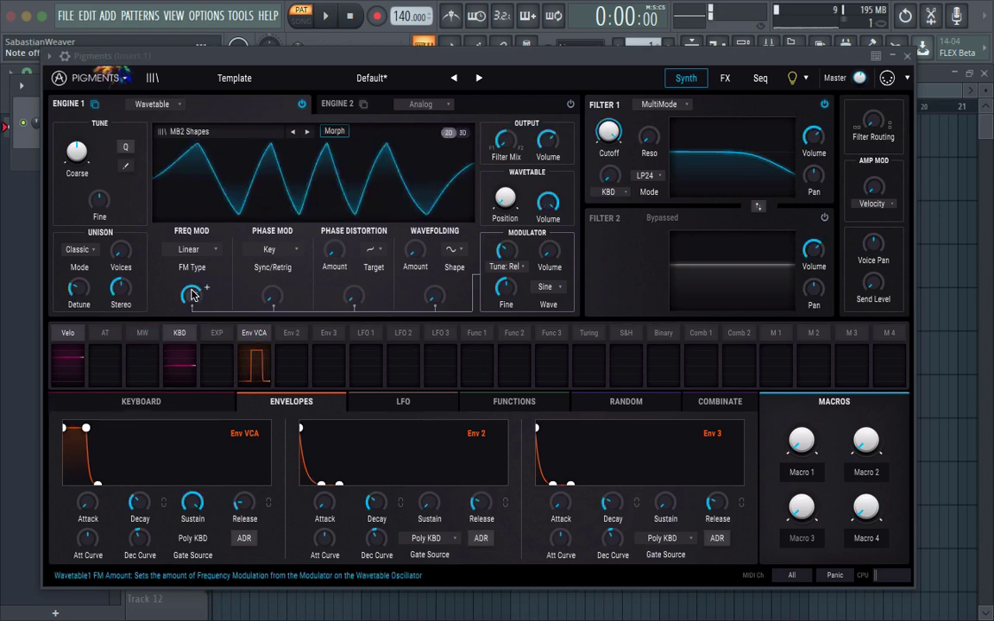
{"action": "left_click_drag", "start_coordinate": [192, 296], "coordinate": [191, 313]}
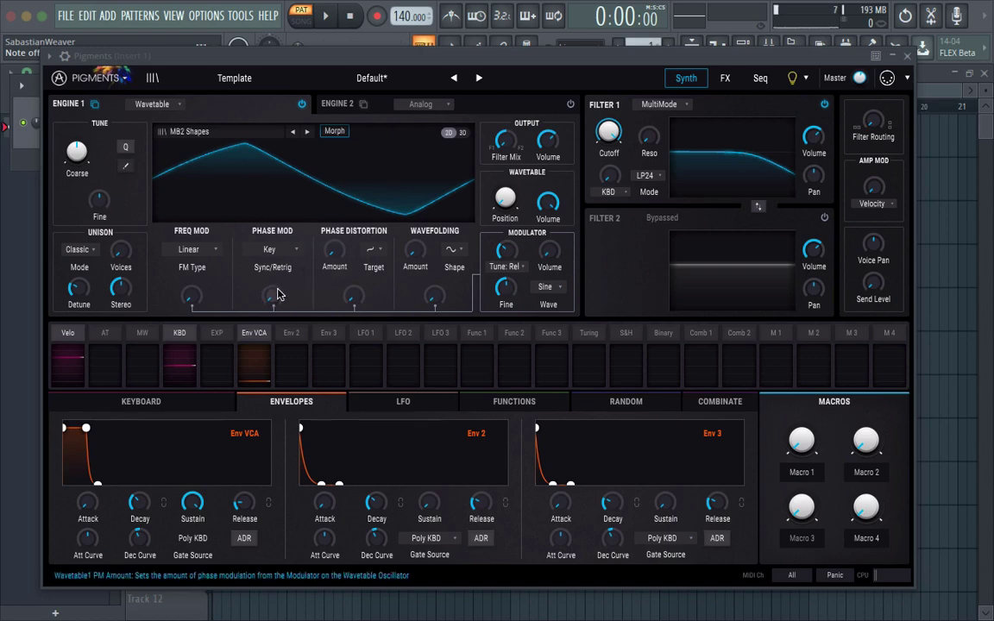
Set the phase modulation sync source to Mod Osc, auditioning the modulation amount before and after and resetting it to zero
{"action": "left_click_drag", "start_coordinate": [269, 295], "coordinate": [288, 276]}
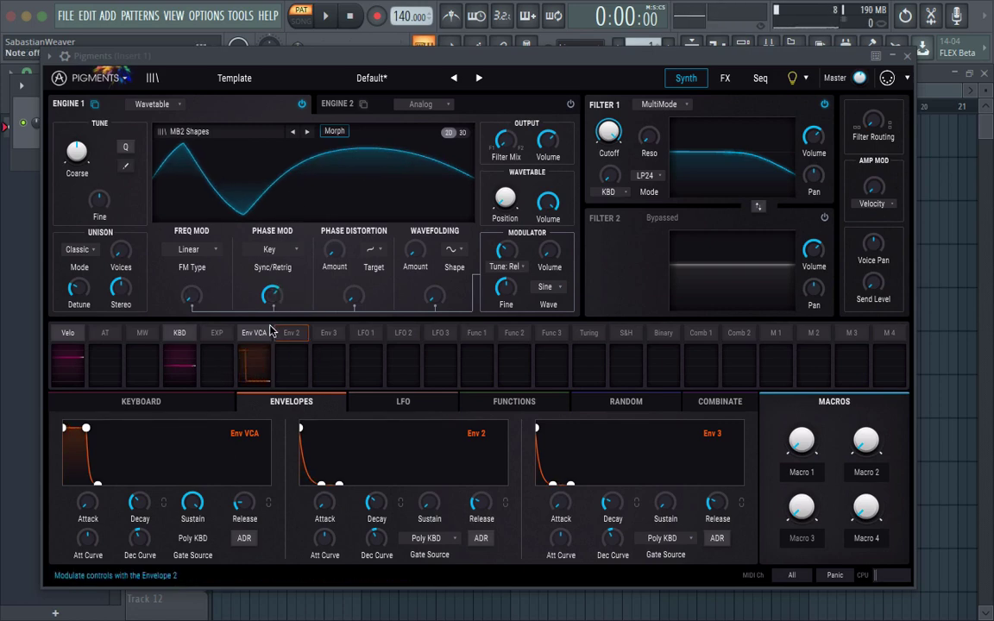
{"action": "left_click_drag", "start_coordinate": [271, 295], "coordinate": [272, 366]}
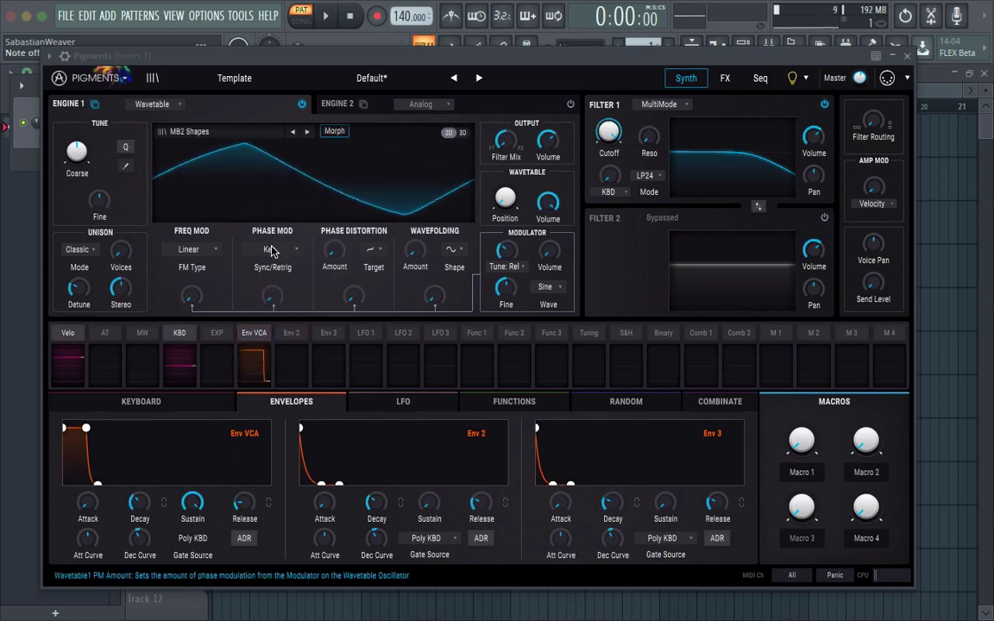
{"action": "left_click", "coordinate": [275, 252]}
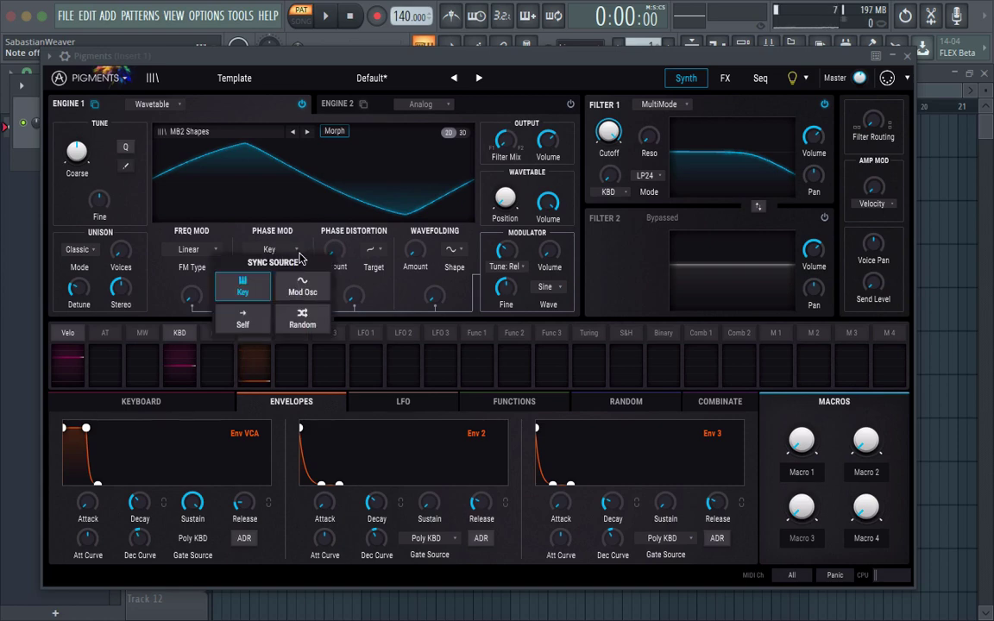
{"action": "left_click", "coordinate": [300, 289]}
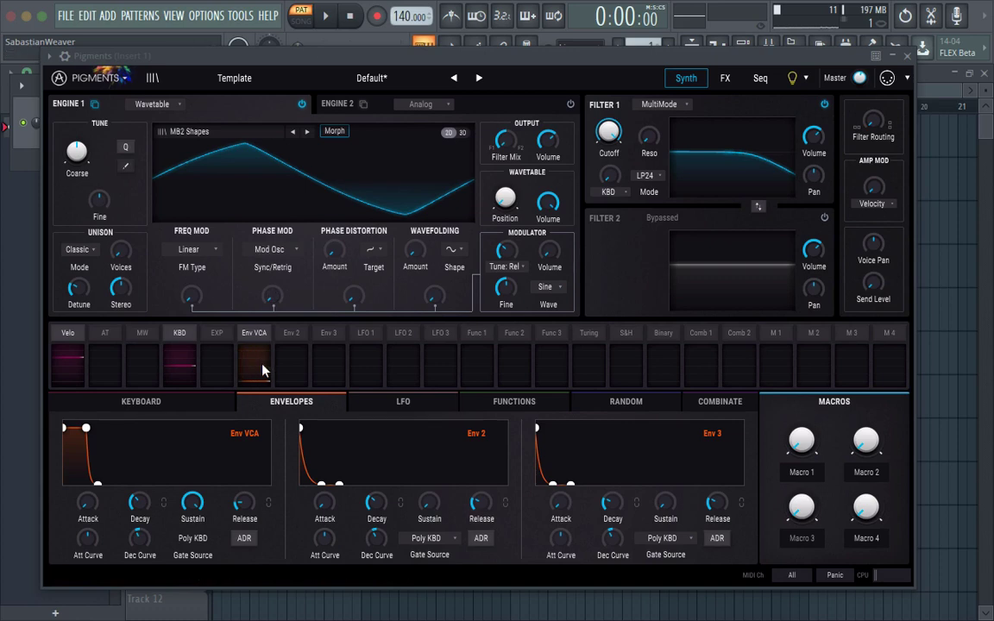
{"action": "left_click_drag", "start_coordinate": [275, 295], "coordinate": [275, 241]}
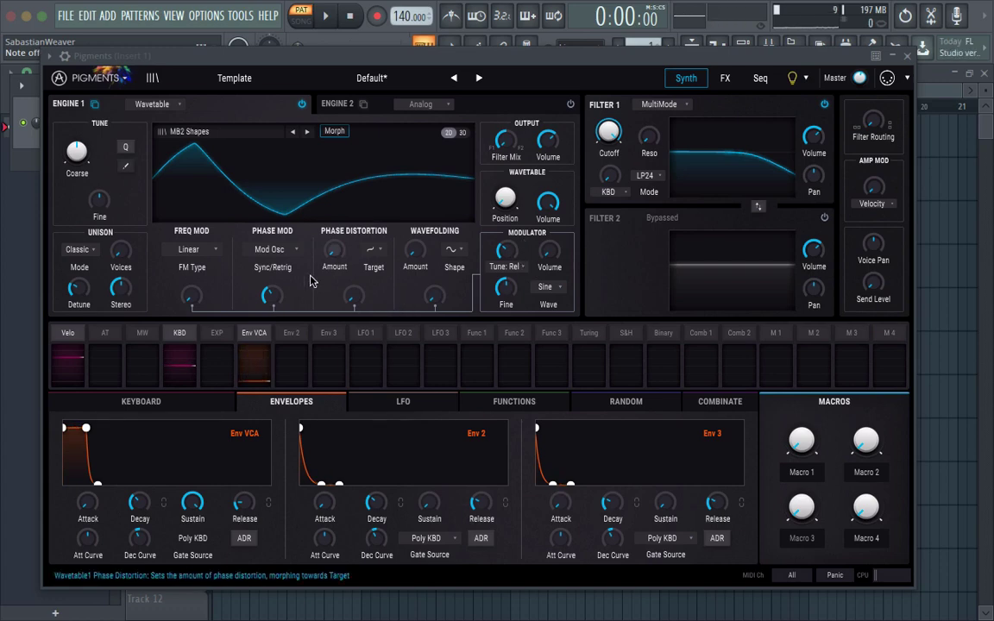
{"action": "double_click", "coordinate": [273, 294]}
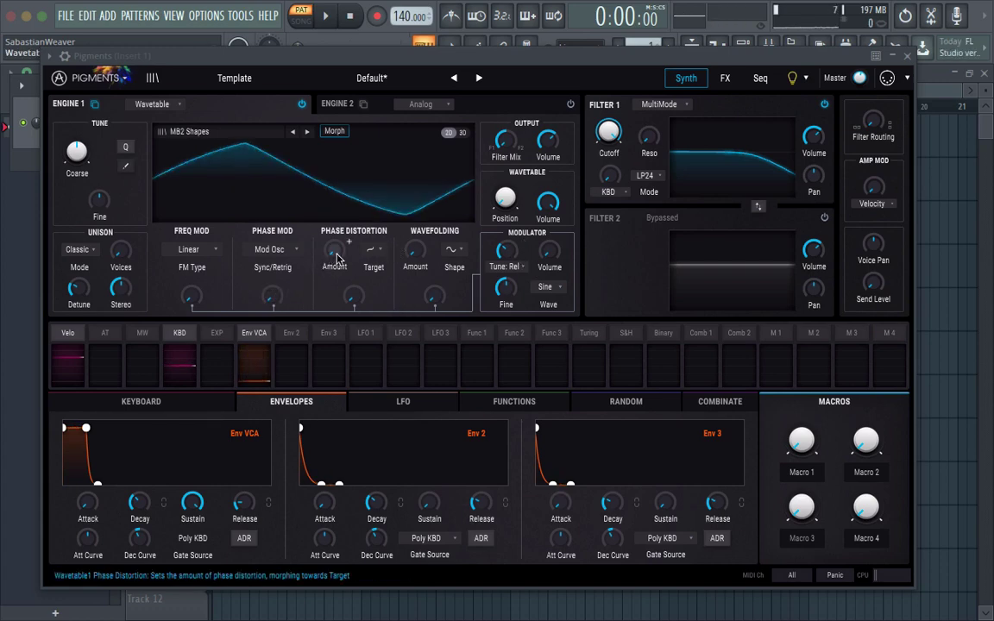
Try the Fractalize target for phase distortion and sweep its amount up and back down
{"action": "left_click", "coordinate": [374, 258]}
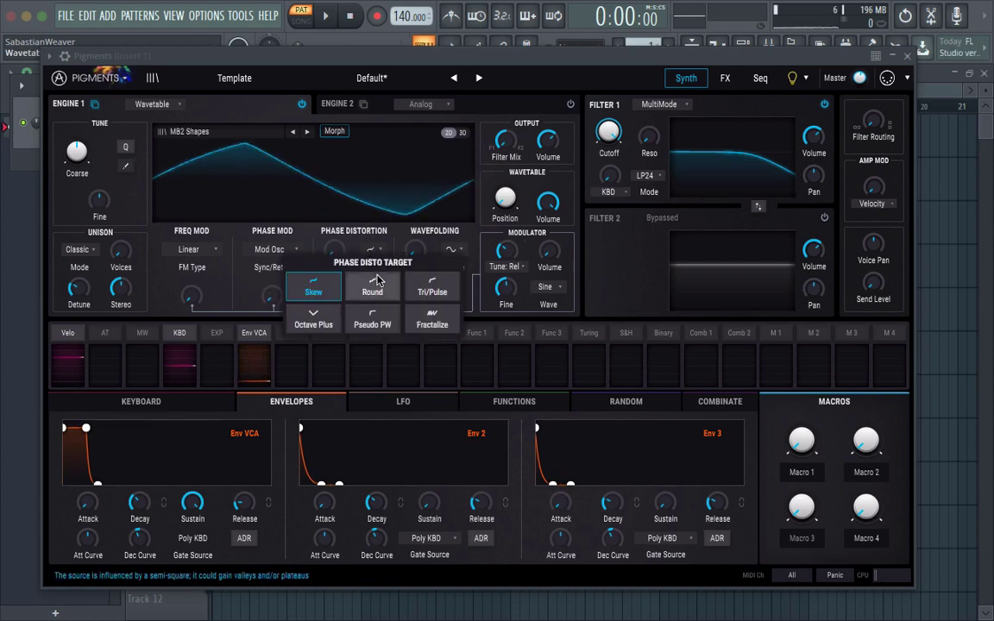
{"action": "left_click", "coordinate": [433, 321]}
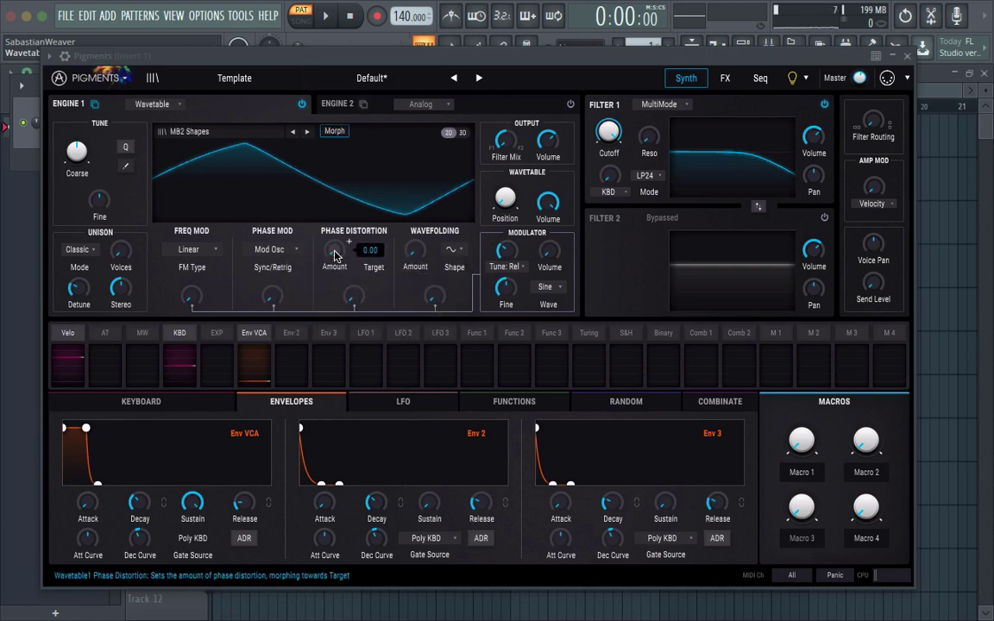
{"action": "left_click_drag", "start_coordinate": [342, 244], "coordinate": [334, 293]}
Set the phase distortion target to Round and raise its amount, with the modulator's phase distortion amount at about 0.804
{"action": "left_click", "coordinate": [373, 249]}
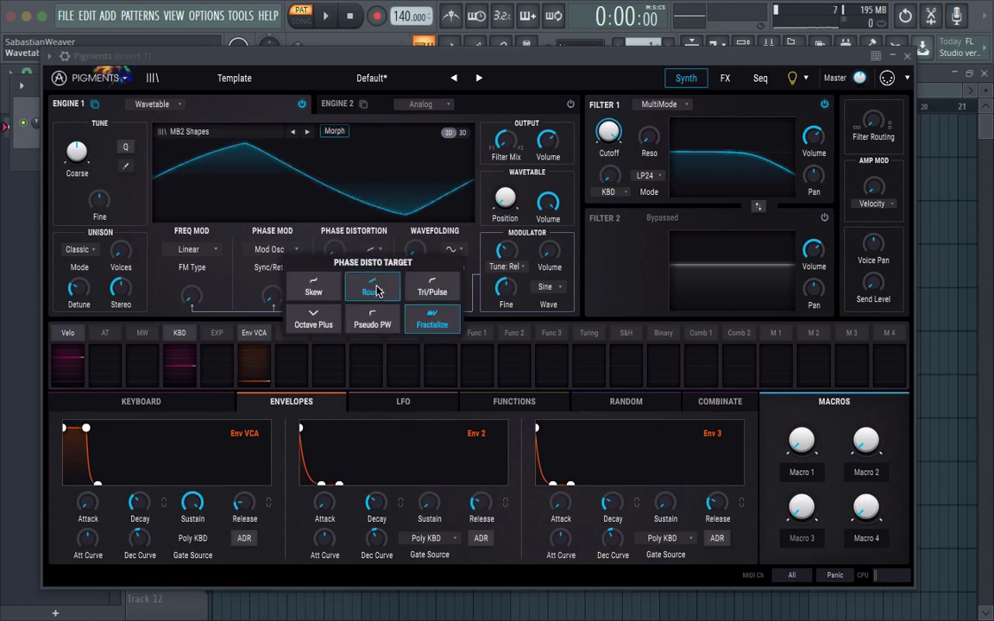
{"action": "left_click", "coordinate": [340, 262]}
{"action": "left_click_drag", "start_coordinate": [335, 253], "coordinate": [336, 215]}
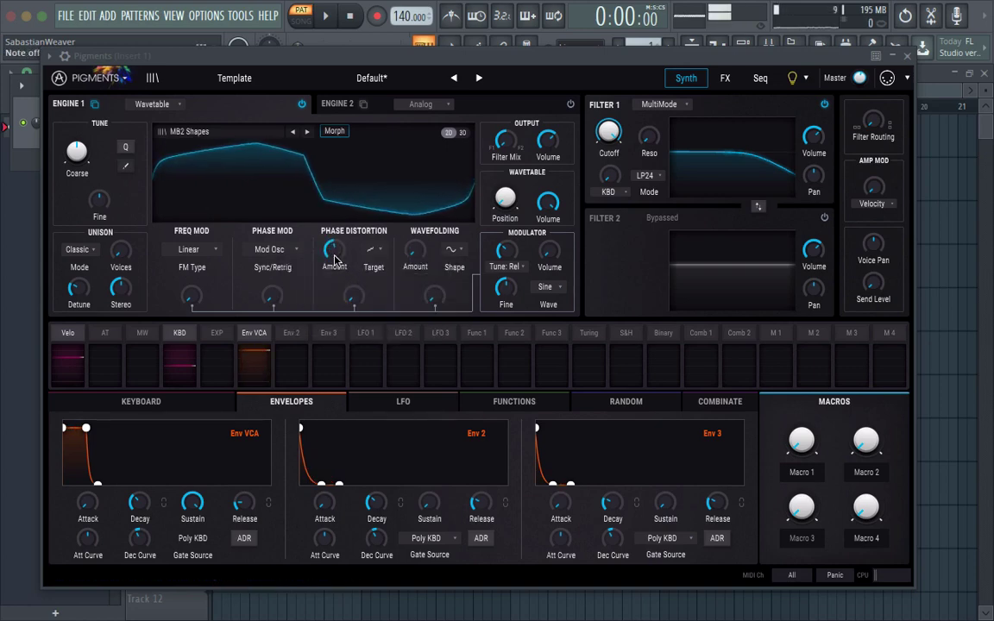
{"action": "left_click_drag", "start_coordinate": [353, 299], "coordinate": [354, 261]}
{"action": "left_click_drag", "start_coordinate": [355, 301], "coordinate": [355, 298]}
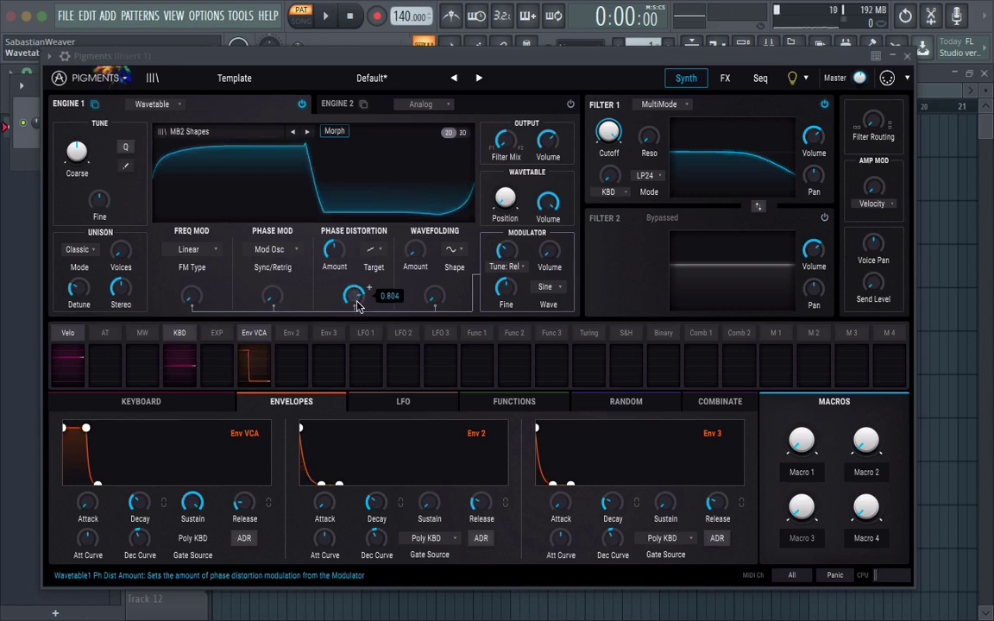
Try the modulator's tuning and reset both phase distortion amounts to zero
{"action": "mouse_move", "coordinate": [506, 249]}
{"action": "left_mouse_down"}
{"action": "mouse_move", "coordinate": [506, 282]}
{"action": "mouse_move", "coordinate": [505, 236]}
{"action": "left_mouse_up"}
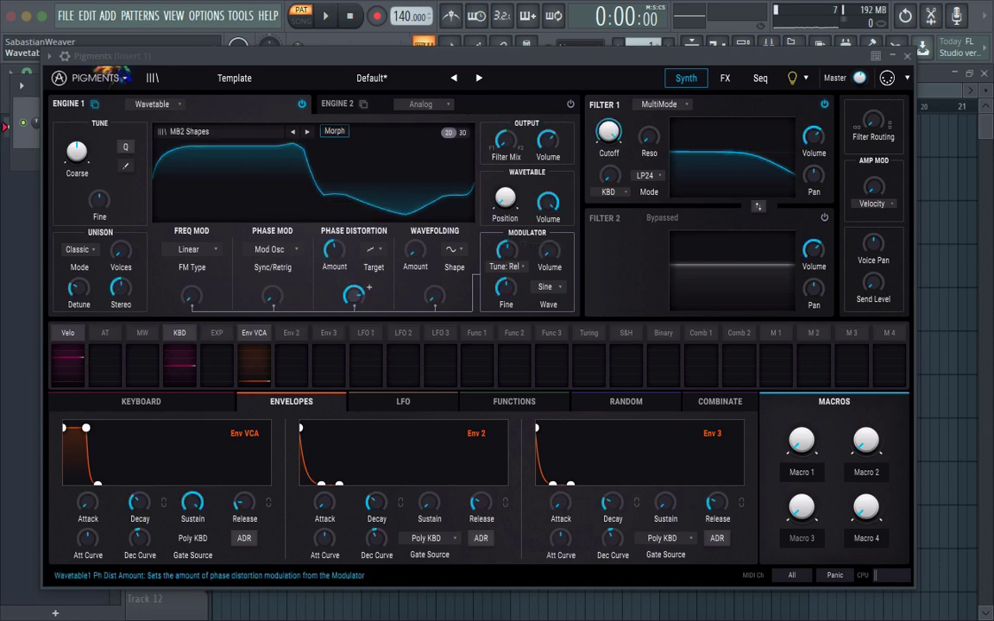
{"action": "double_click", "coordinate": [354, 295]}
{"action": "double_click", "coordinate": [330, 248]}
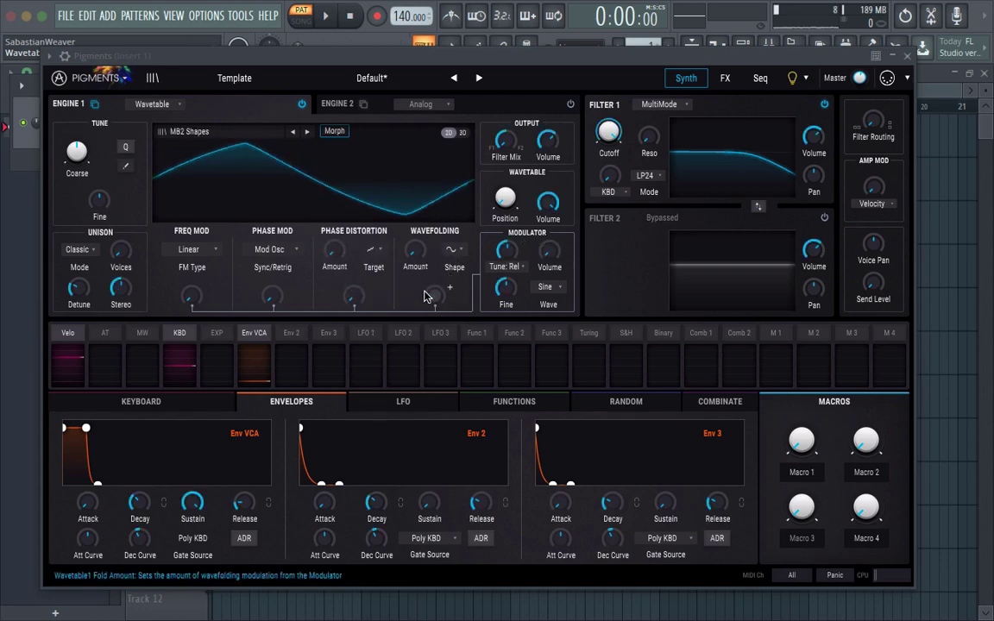
Set the wavefolding shape to 3, audition the fold amount, and return it to zero
{"action": "left_click", "coordinate": [455, 253]}
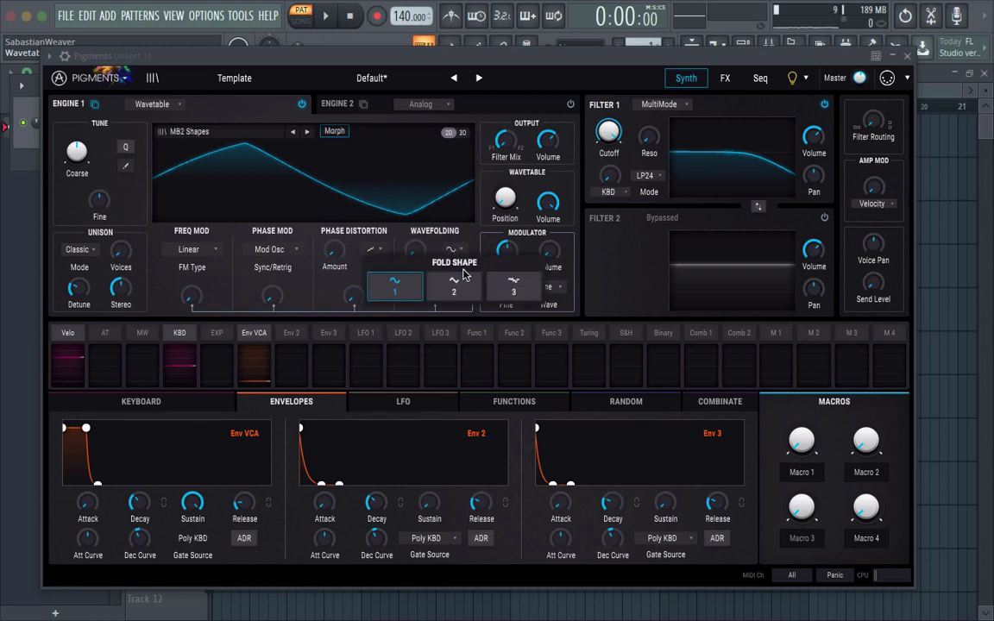
{"action": "left_click", "coordinate": [514, 288]}
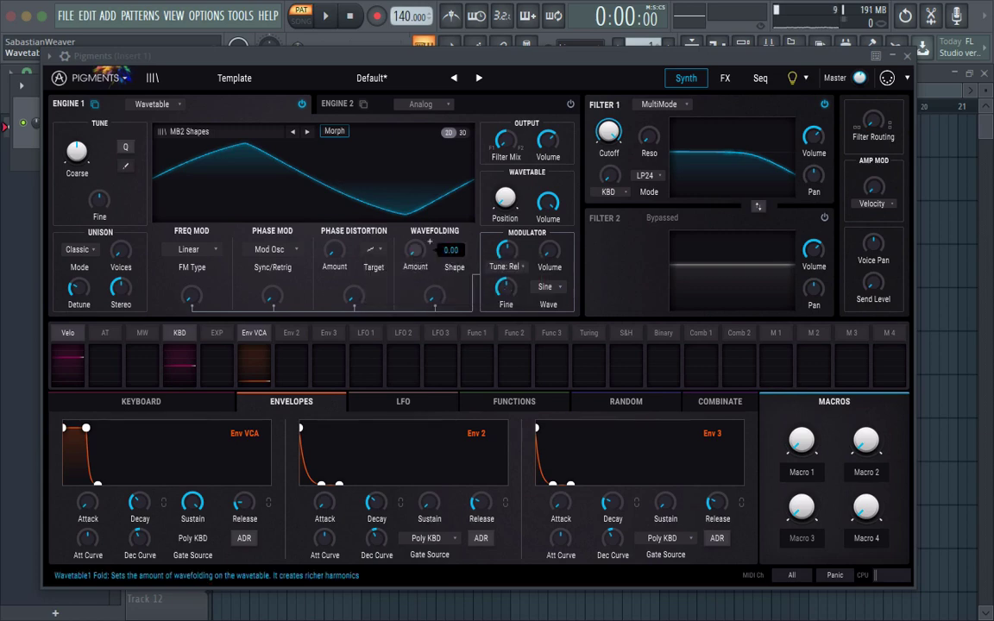
{"action": "left_click_drag", "start_coordinate": [416, 251], "coordinate": [415, 235]}
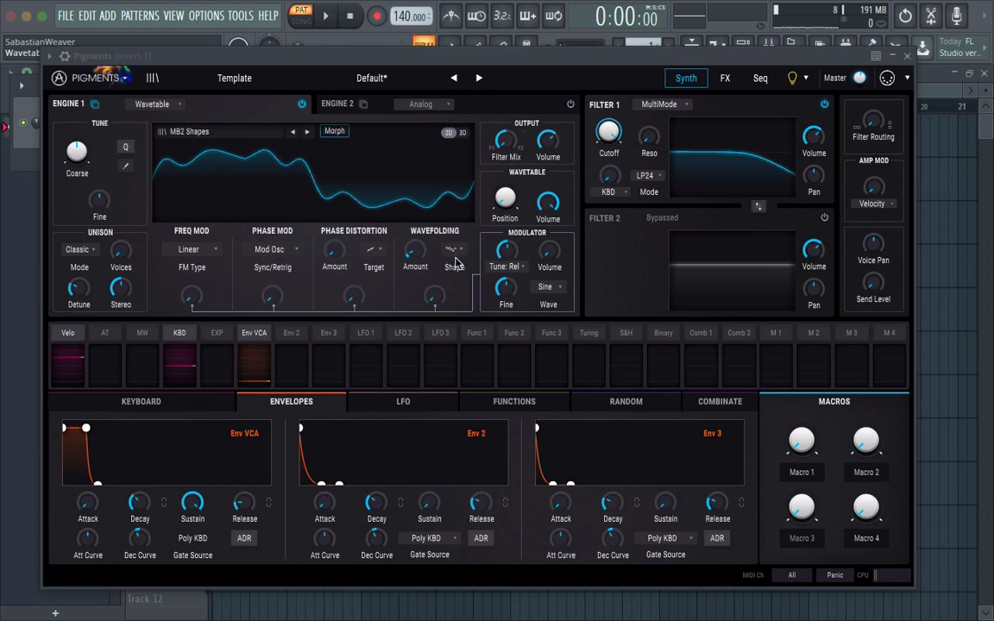
{"action": "left_click_drag", "start_coordinate": [418, 261], "coordinate": [417, 283]}
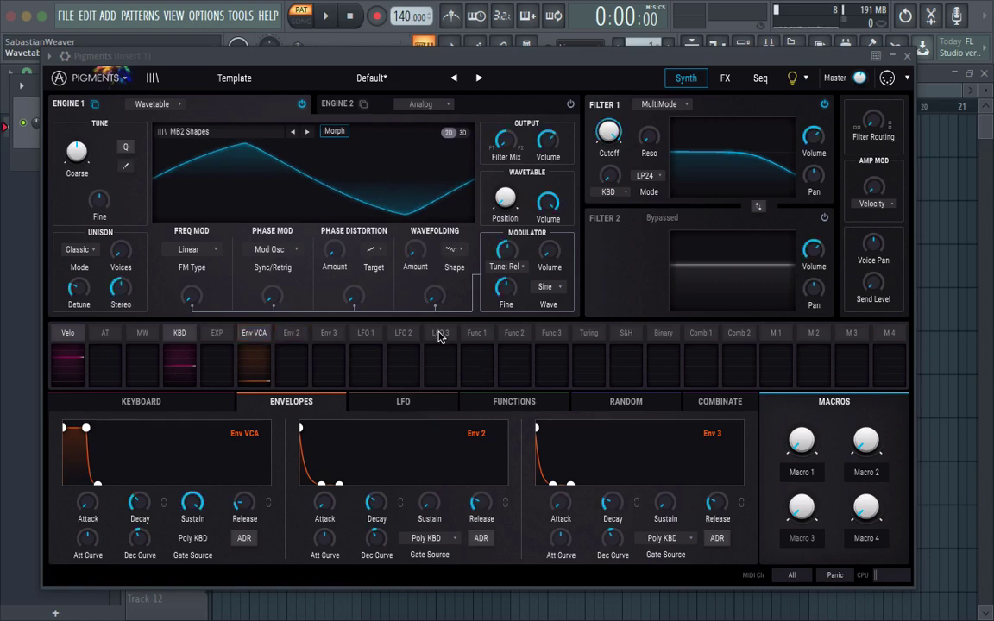
Route Envelope 2 to the wavefolding amount with a modulation depth of 0.29
{"action": "left_click", "coordinate": [291, 337]}
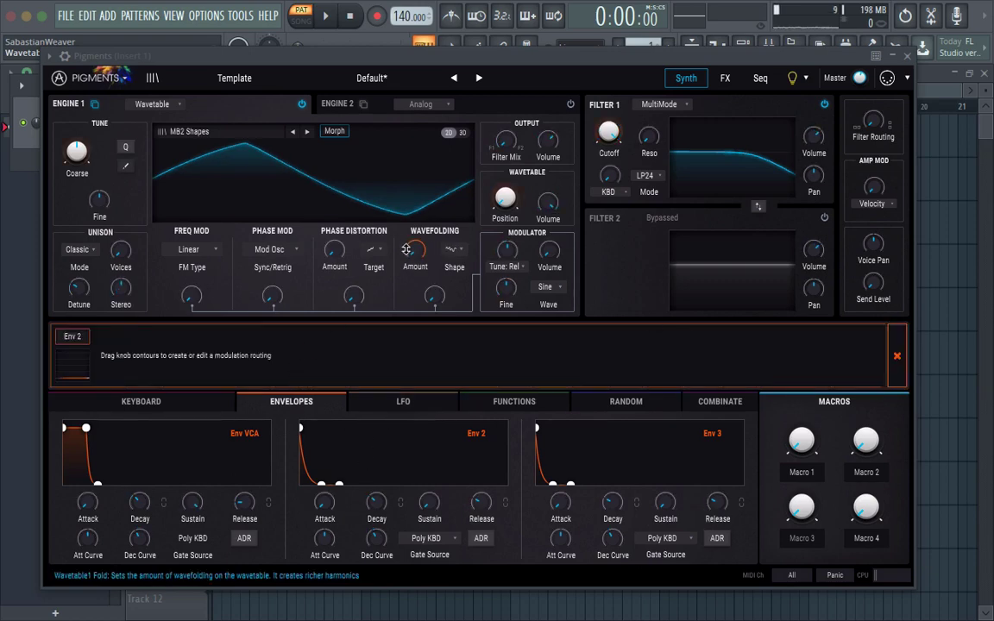
{"action": "left_click_drag", "start_coordinate": [415, 249], "coordinate": [415, 237]}
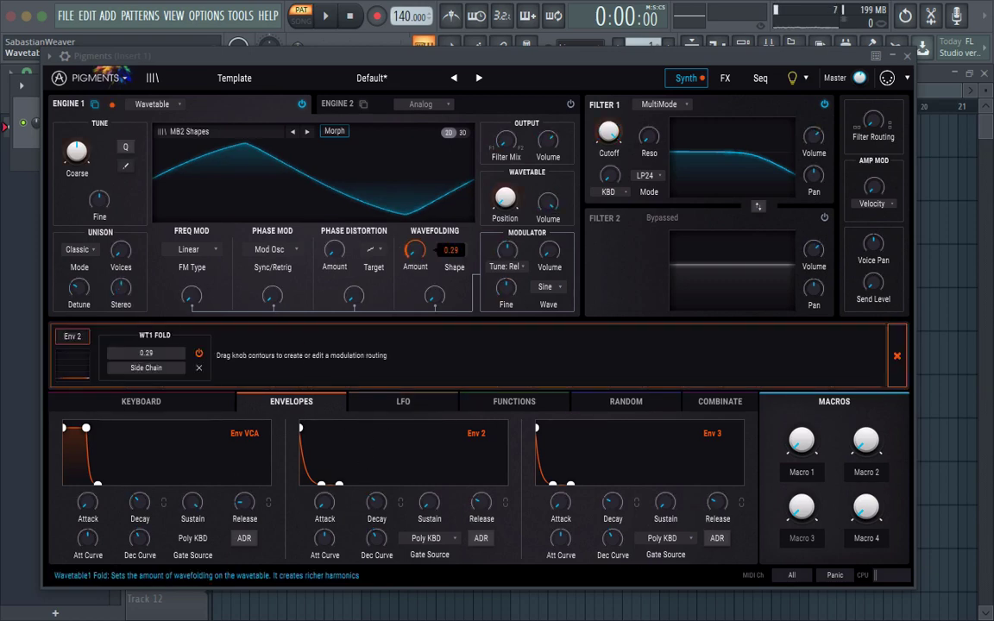
{"action": "left_click", "coordinate": [394, 294]}
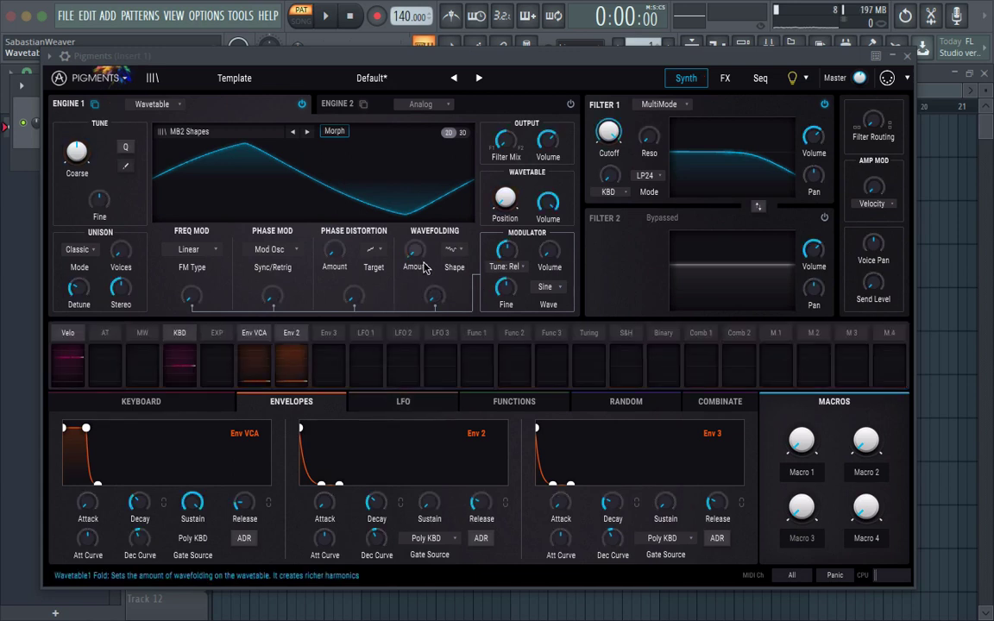
{"action": "mouse_move", "coordinate": [433, 303]}
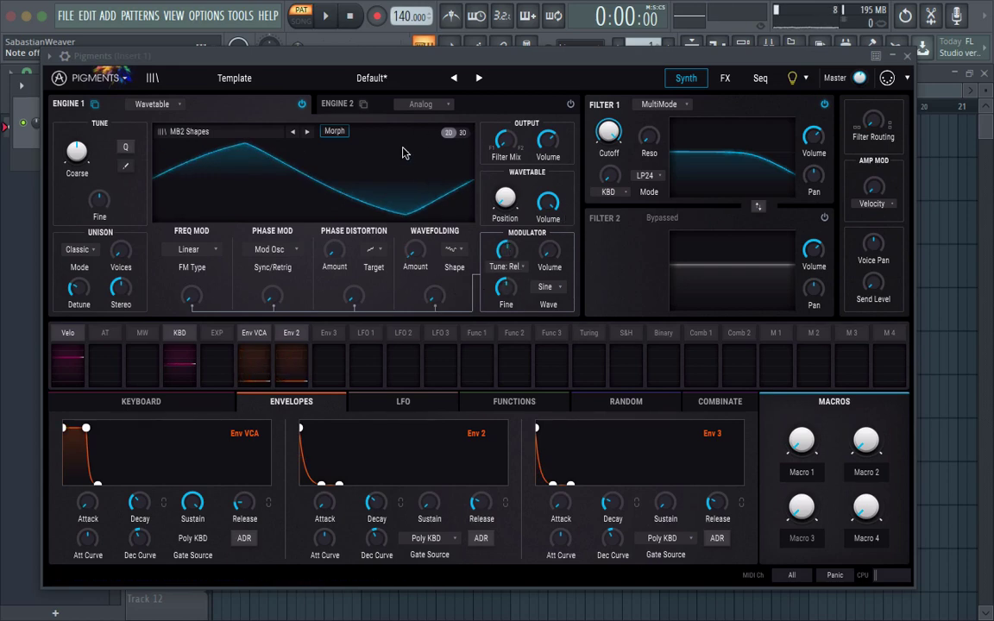
Turn off Engine 1 and enable the Analog Engine 2
{"action": "left_click", "coordinate": [377, 109]}
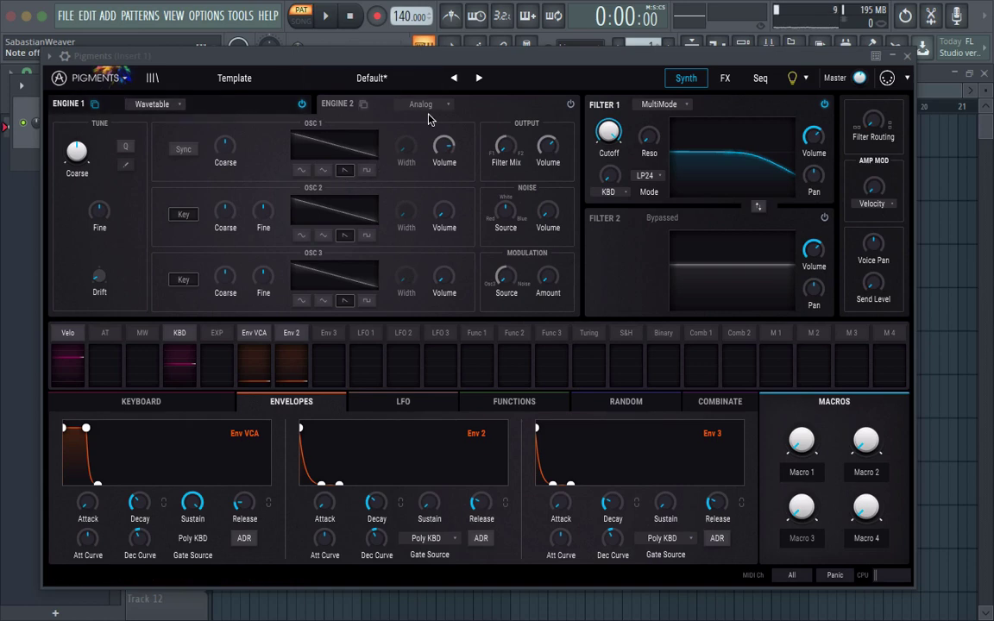
{"action": "left_click", "coordinate": [301, 103]}
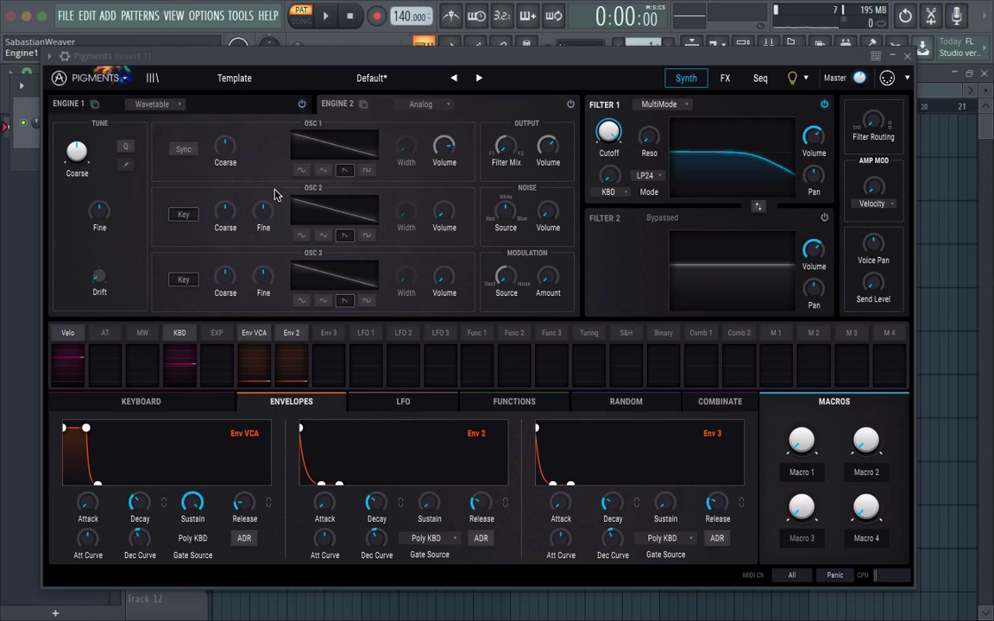
{"action": "left_click", "coordinate": [569, 104]}
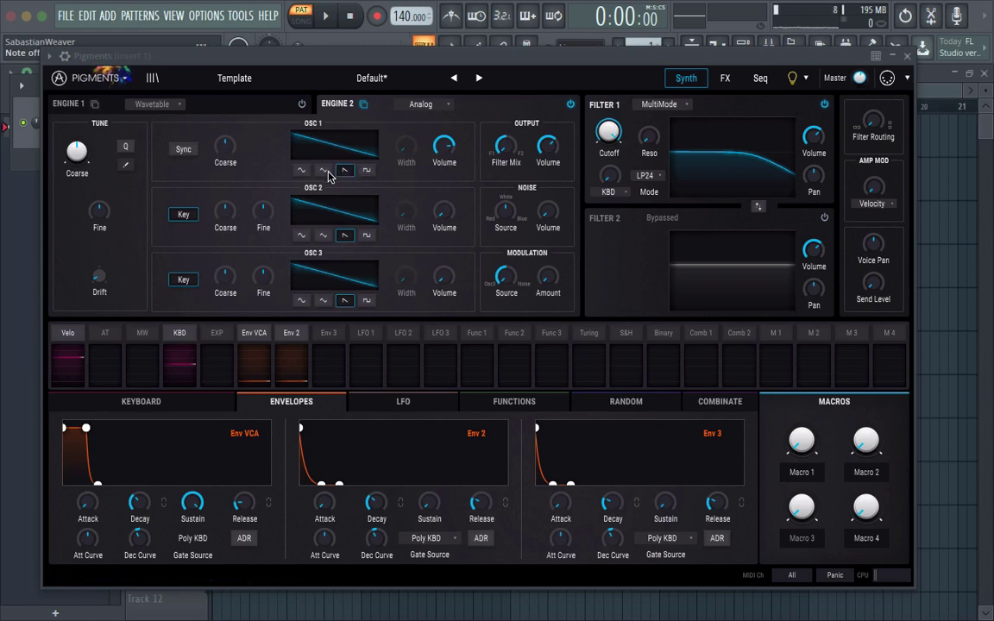
Set oscillator 1 to a square wave, audition its pulse width, and give oscillator 2 a detuned triangle wave
{"action": "left_click", "coordinate": [366, 171]}
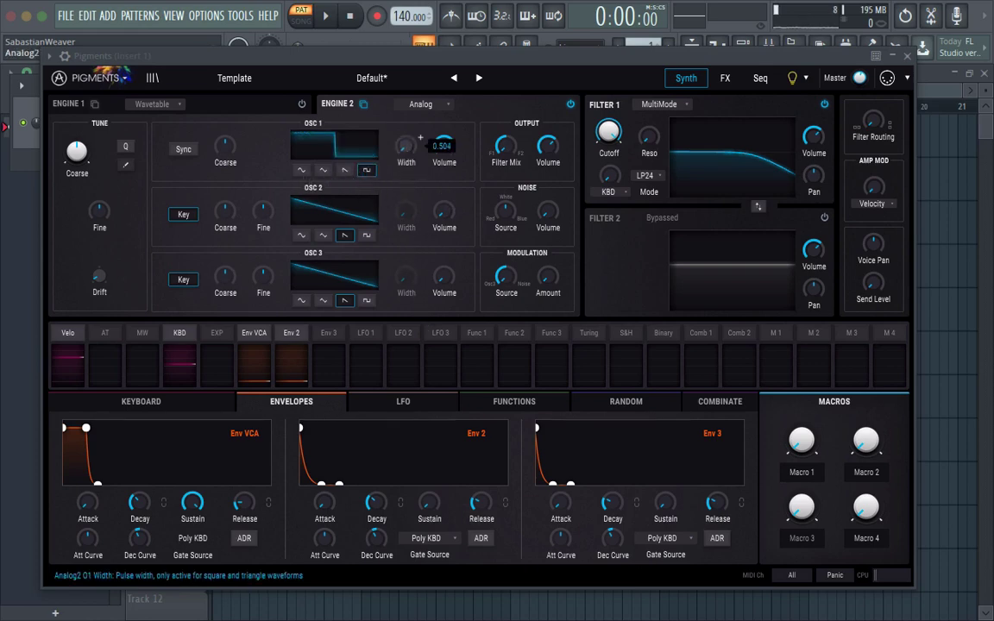
{"action": "left_click_drag", "start_coordinate": [405, 138], "coordinate": [420, 136]}
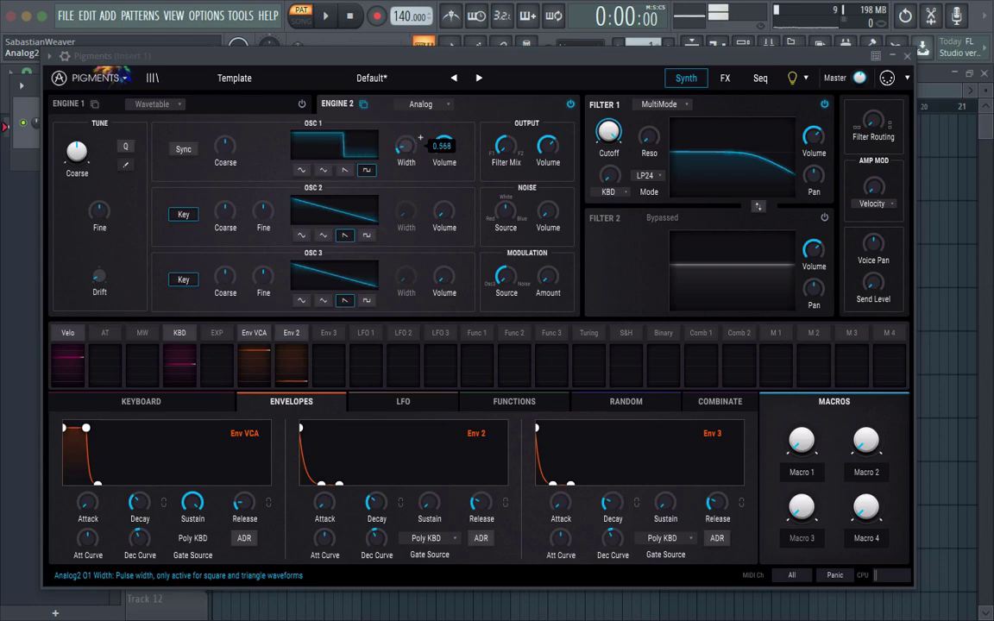
{"action": "mouse_move", "coordinate": [277, 203]}
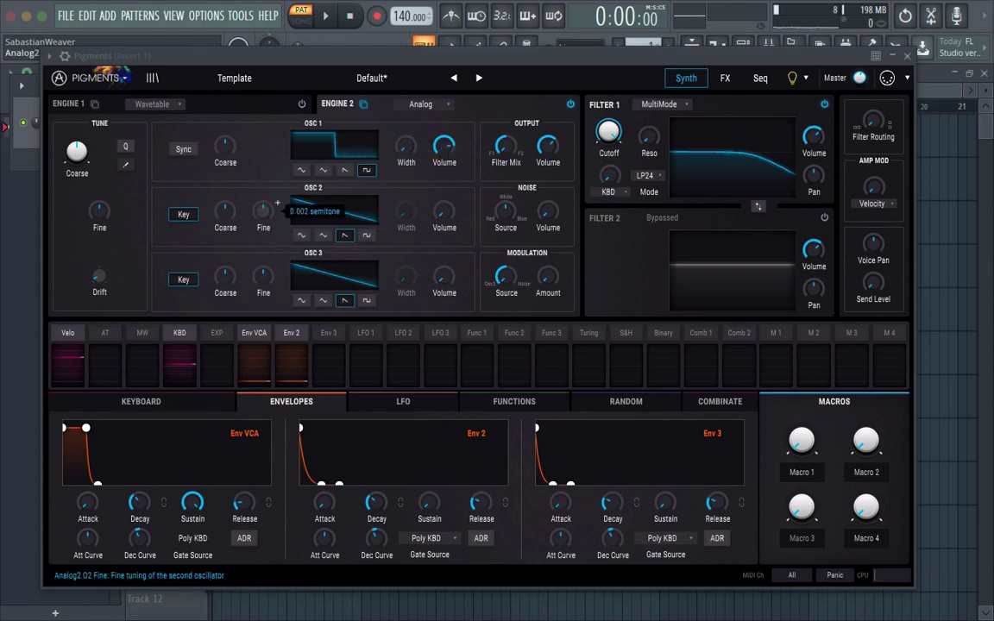
{"action": "left_click", "coordinate": [323, 235]}
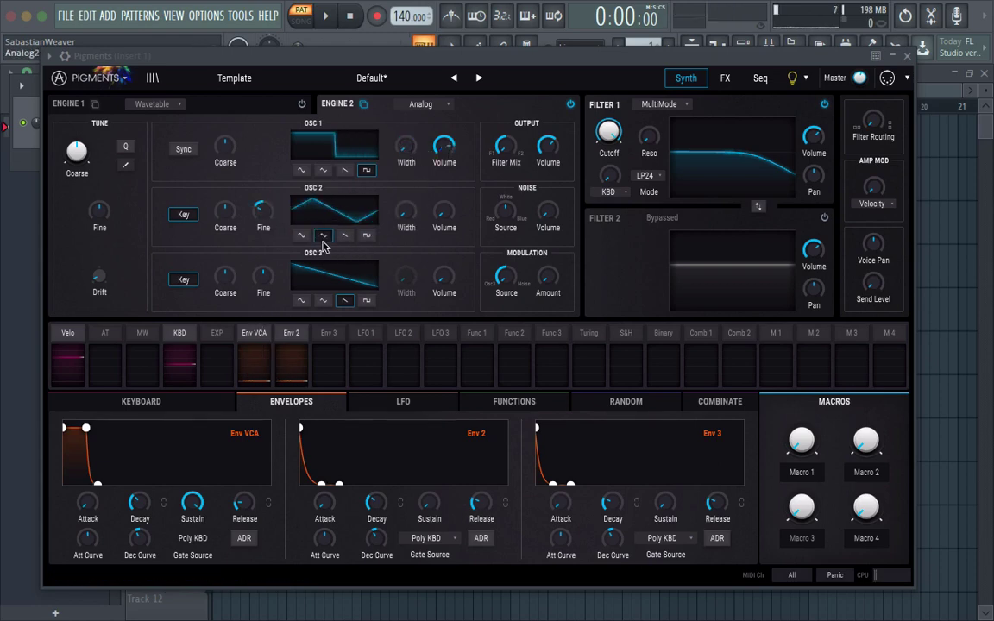
Adjust oscillator 3's coarse and fine tuning and raise the volumes of oscillators 2 and 3
{"action": "mouse_move", "coordinate": [240, 268]}
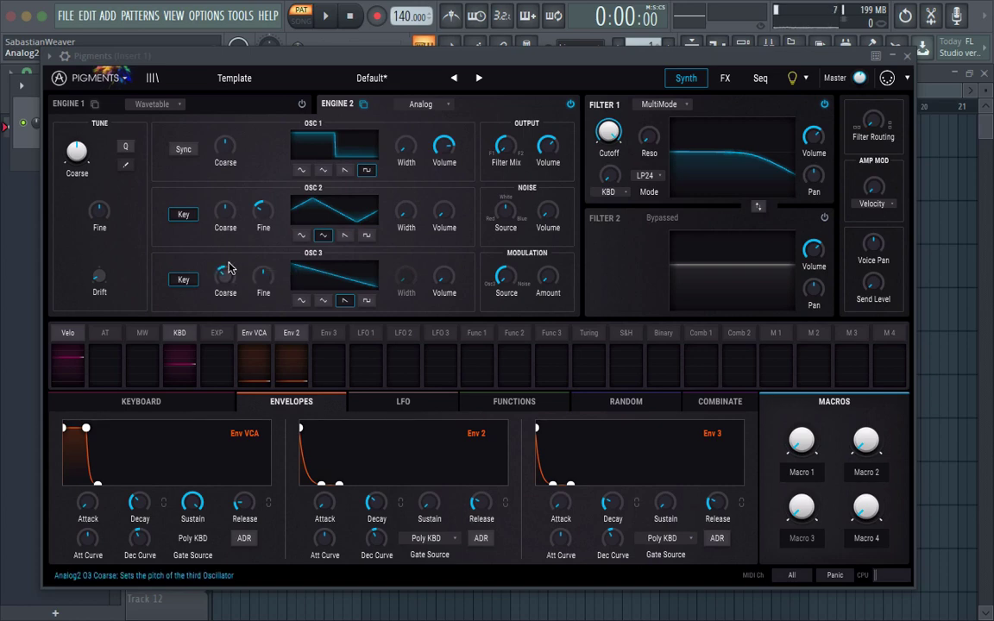
{"action": "left_click_drag", "start_coordinate": [263, 276], "coordinate": [277, 268]}
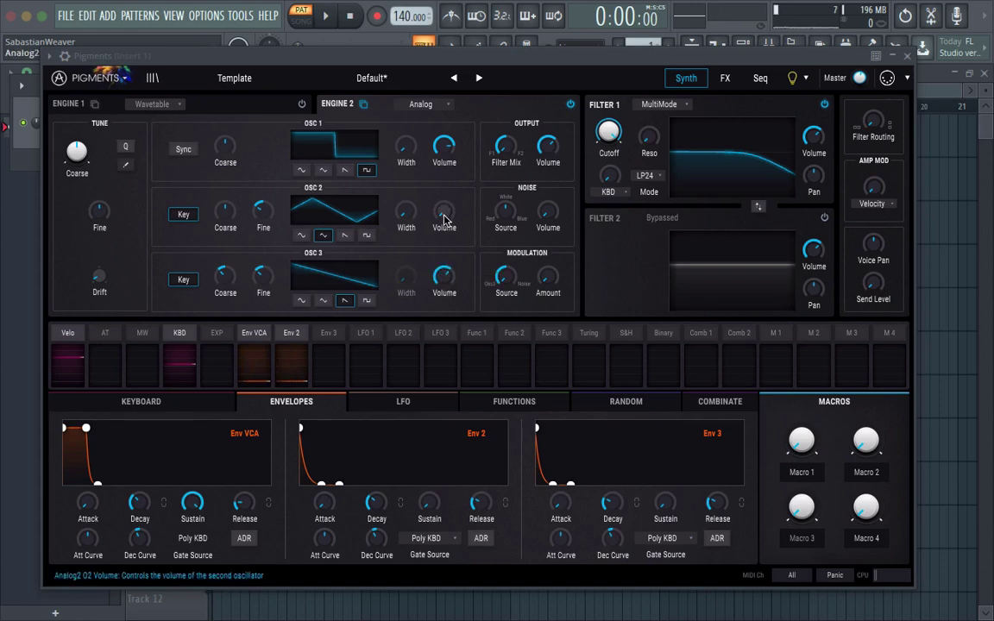
{"action": "left_click_drag", "start_coordinate": [445, 210], "coordinate": [445, 164]}
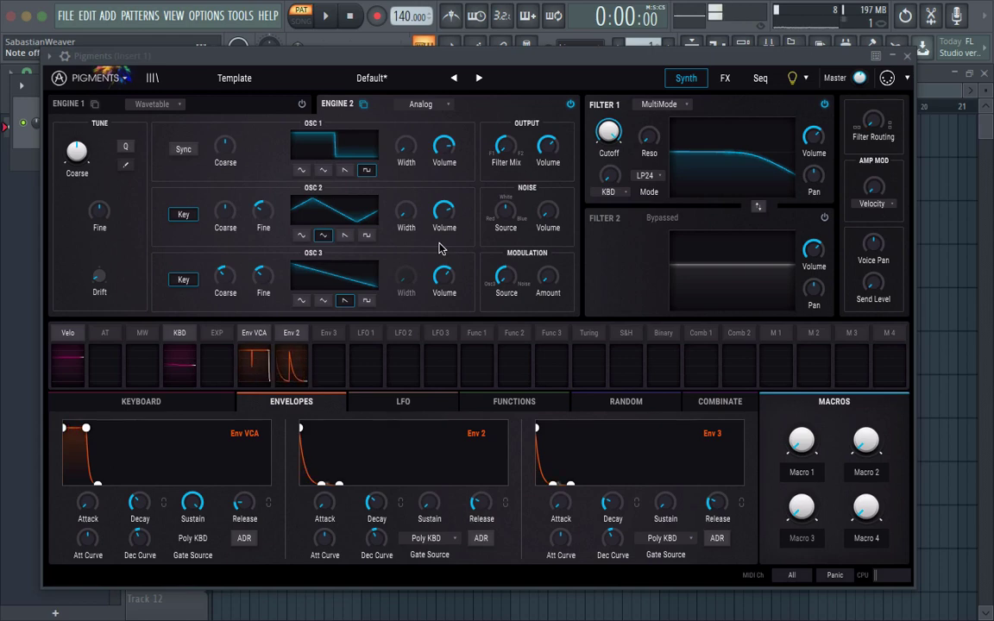
Try raising the Analog engine's modulation amount while sweeping its source from oscillator 3 toward noise
{"action": "mouse_move", "coordinate": [497, 214]}
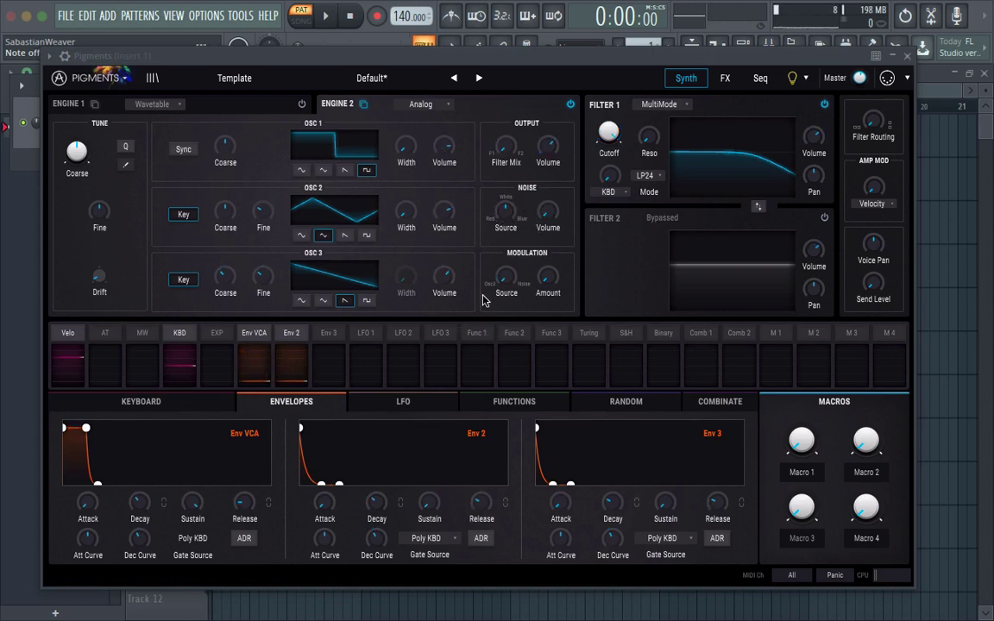
{"action": "left_click_drag", "start_coordinate": [547, 278], "coordinate": [552, 264]}
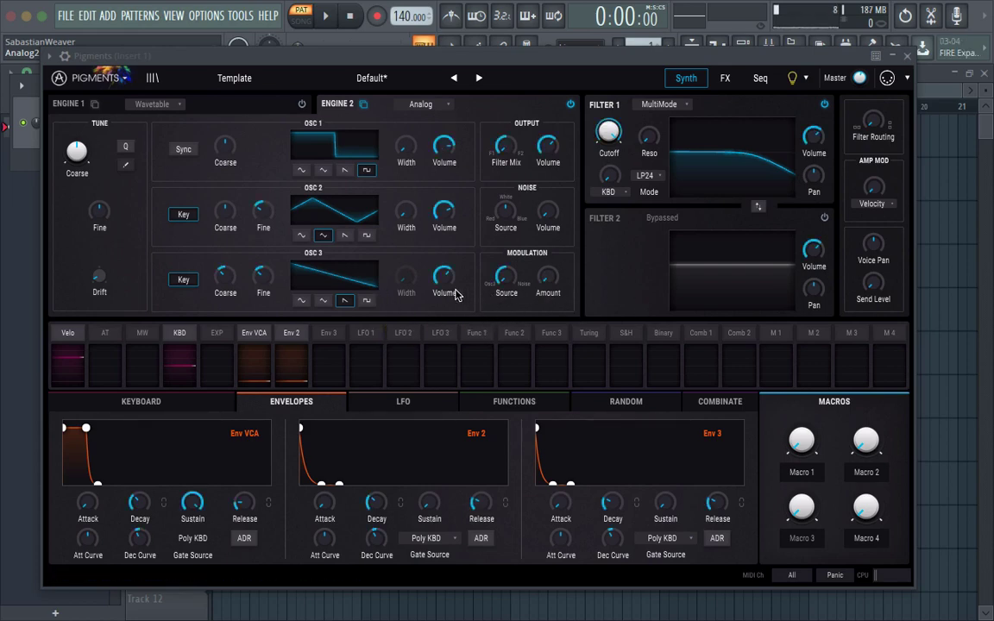
{"action": "left_click_drag", "start_coordinate": [524, 267], "coordinate": [507, 283]}
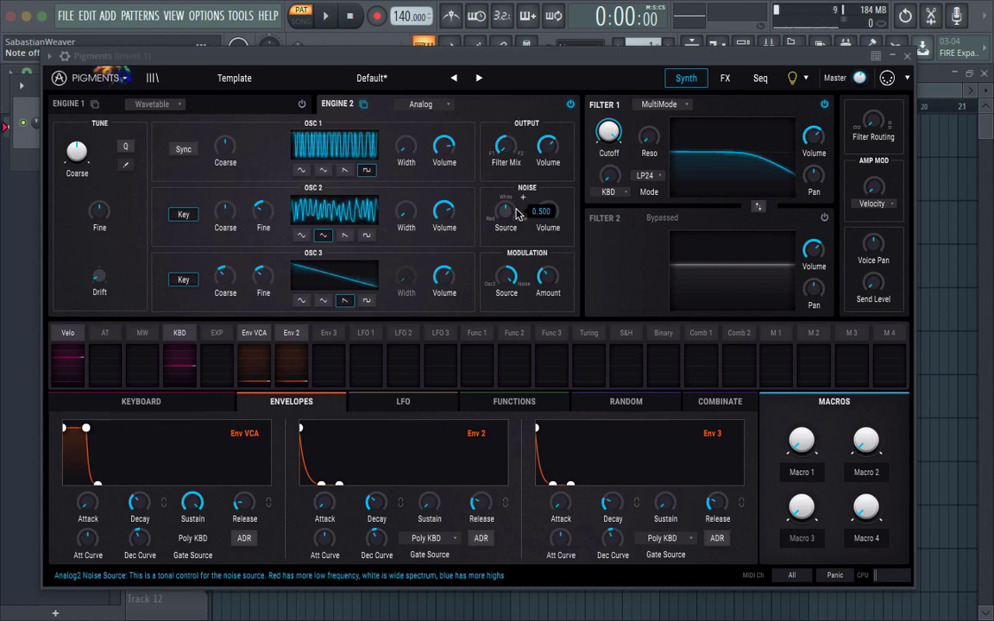
Shift the Analog engine's noise source toward red and audition the noise volume
{"action": "left_click_drag", "start_coordinate": [505, 210], "coordinate": [506, 160]}
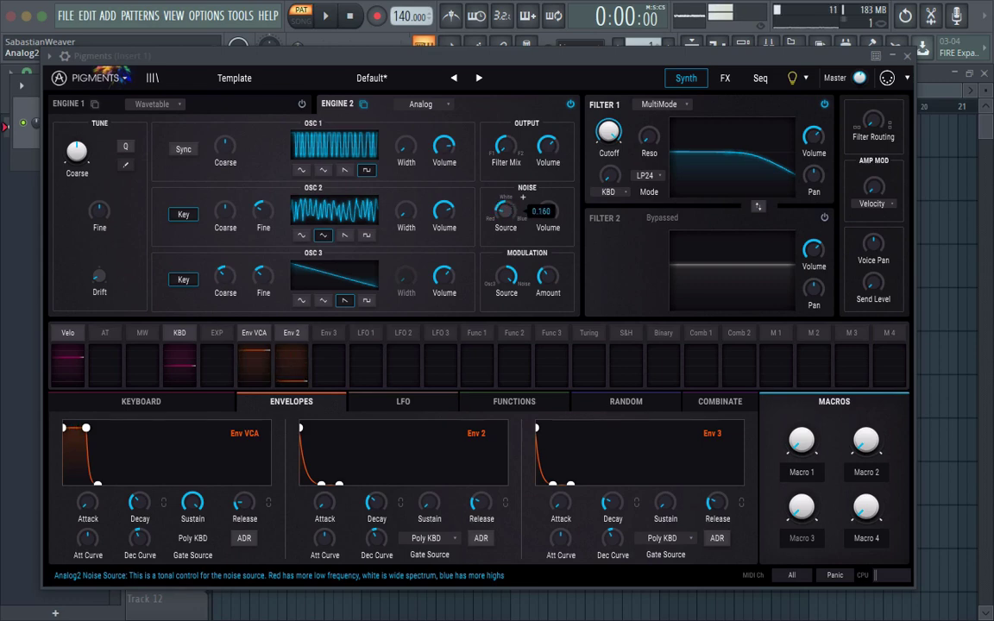
{"action": "left_click_drag", "start_coordinate": [505, 210], "coordinate": [541, 200]}
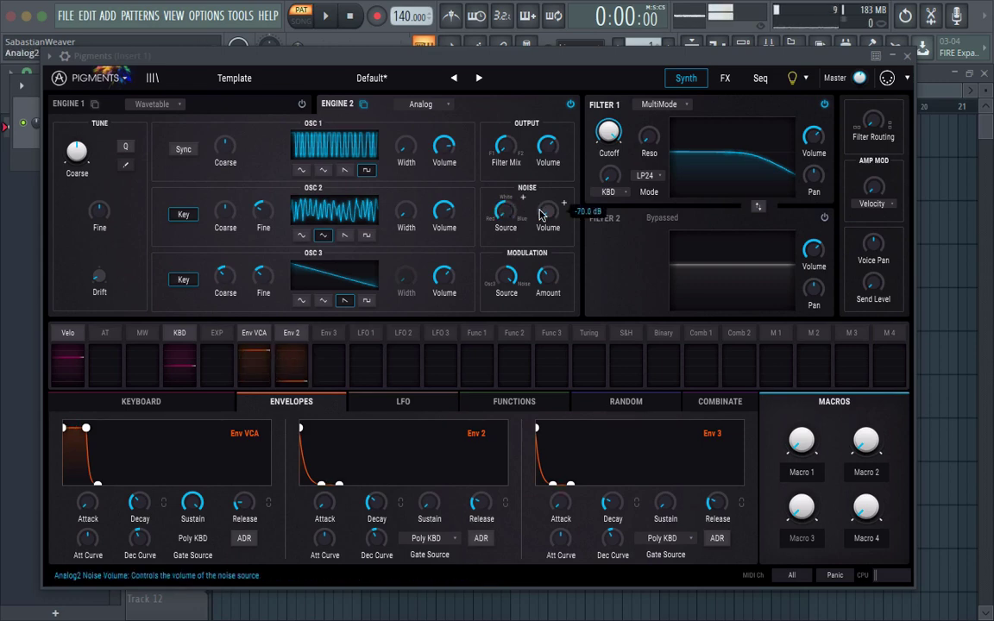
{"action": "scroll", "coordinate": [547, 275], "scroll_direction": "down", "scroll_amount": 5}
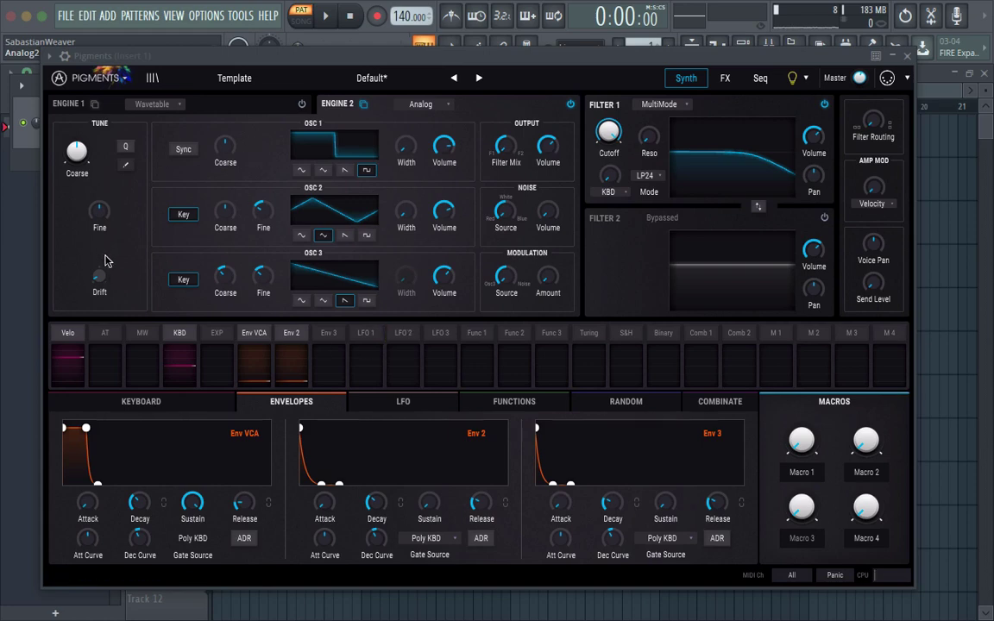
Turn off the Analog Engine 2 and re-enable the Wavetable Engine 1
{"action": "mouse_move", "coordinate": [107, 279]}
{"action": "mouse_move", "coordinate": [99, 274]}
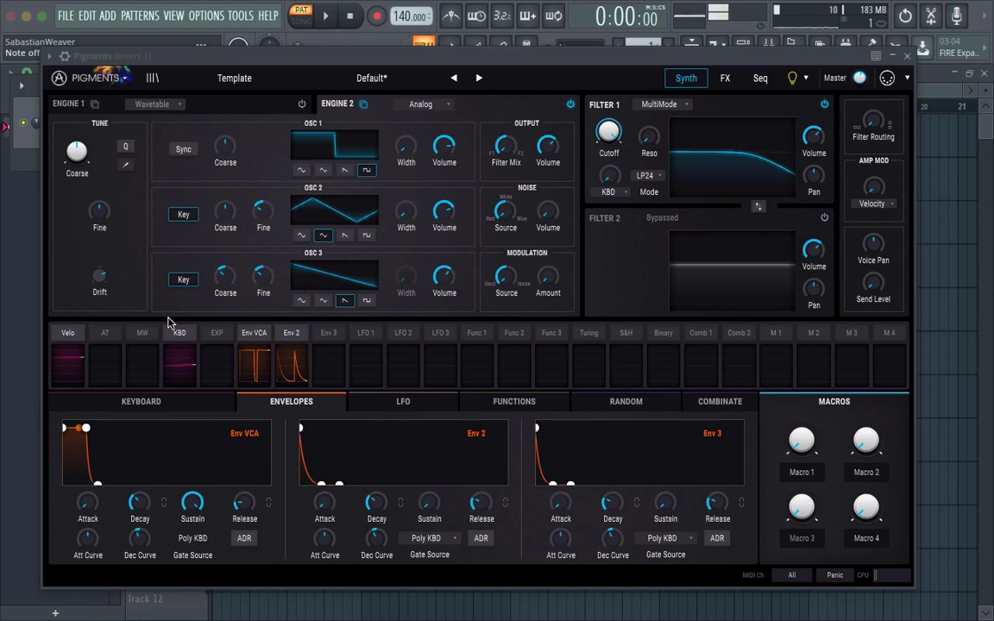
{"action": "left_click", "coordinate": [260, 111]}
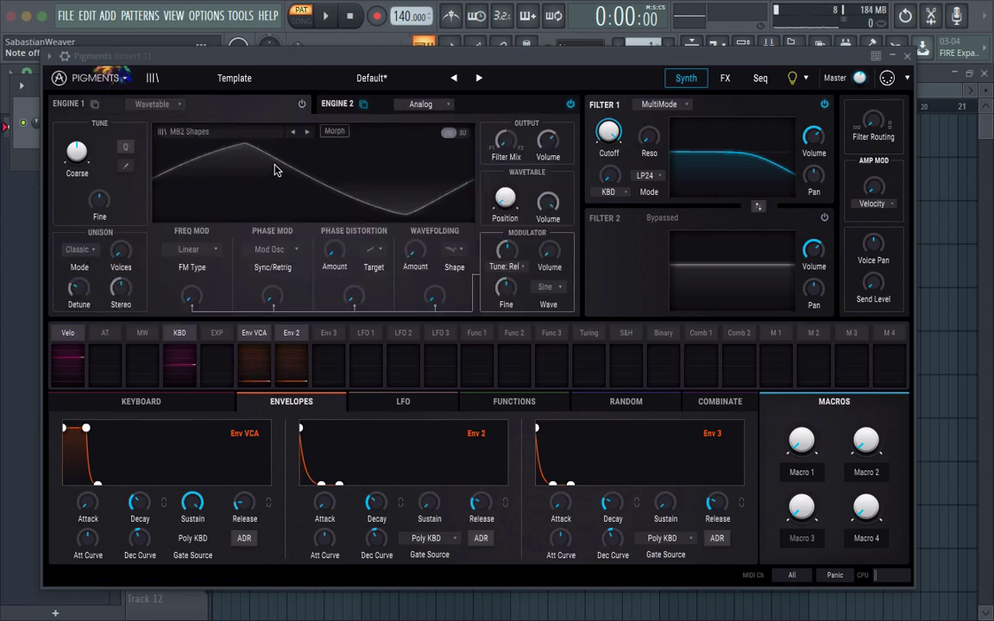
{"action": "left_click", "coordinate": [570, 104]}
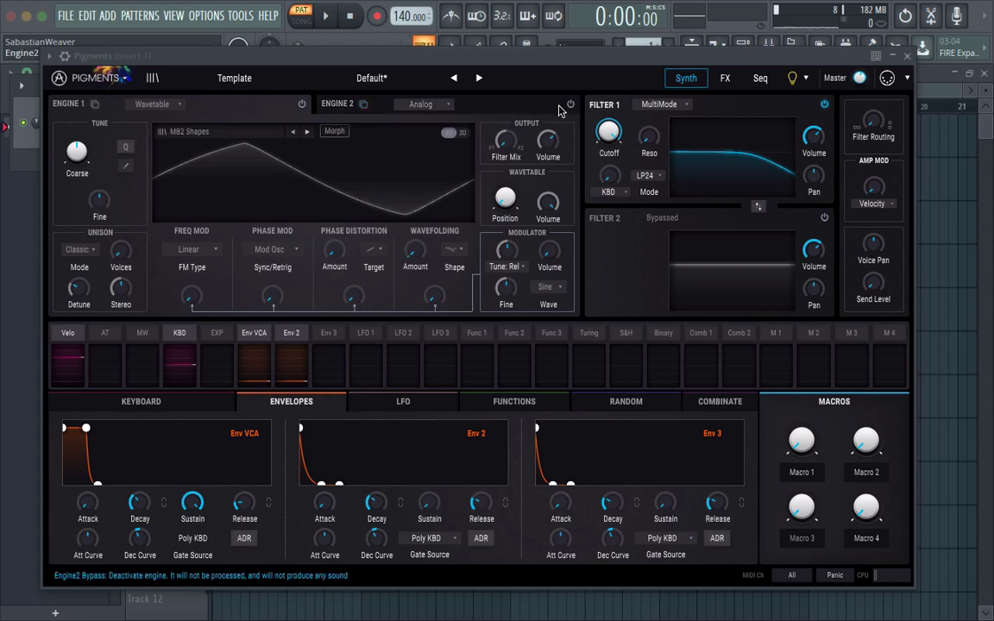
{"action": "left_click", "coordinate": [301, 103]}
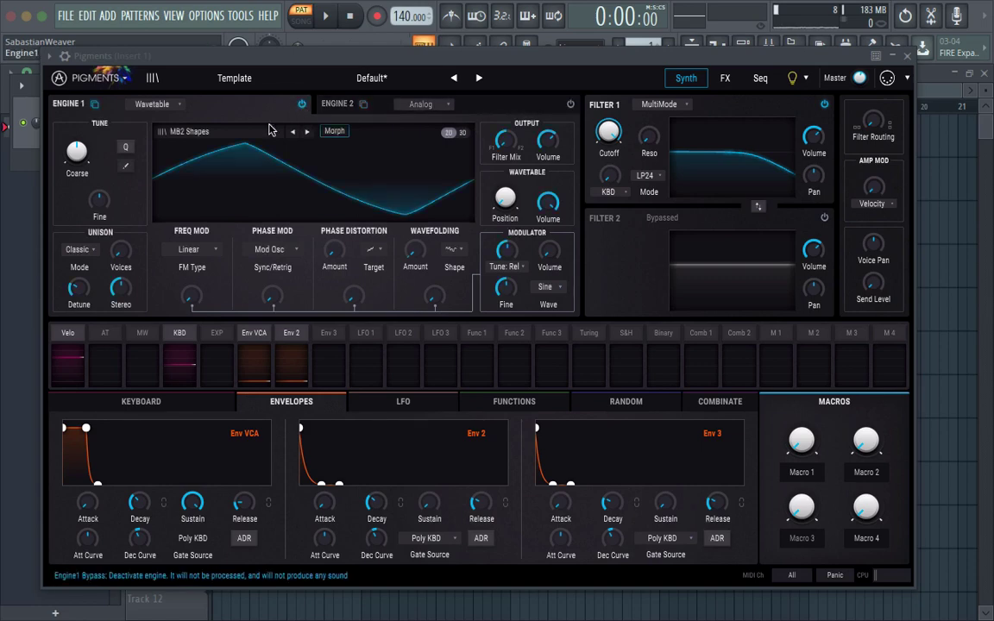
Try Engine 1's Chord unison mode with different chords and more voices, and return it to Classic
{"action": "left_click", "coordinate": [79, 249]}
{"action": "left_click", "coordinate": [136, 259]}
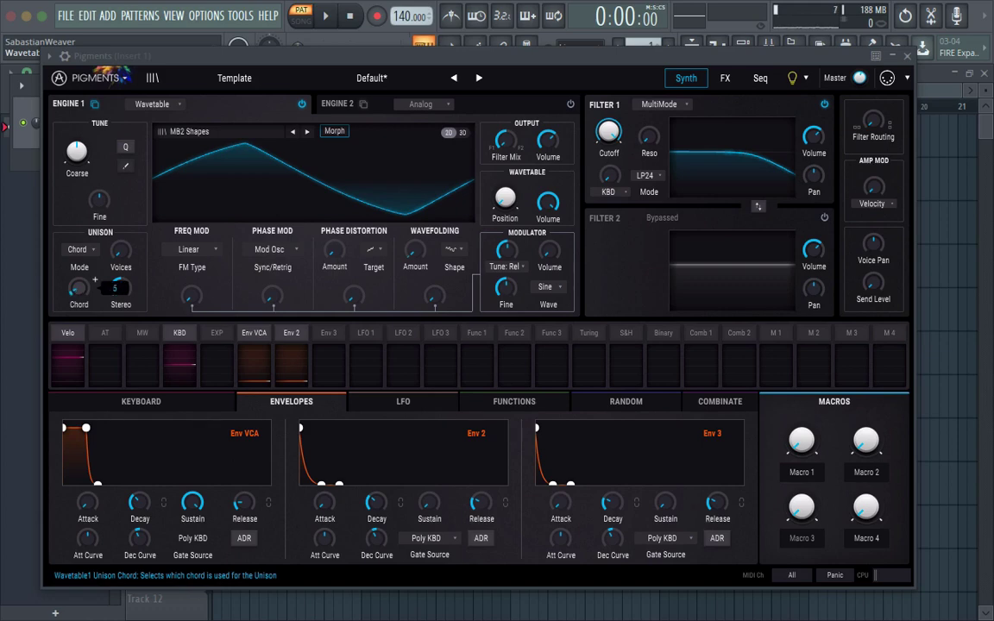
{"action": "left_click_drag", "start_coordinate": [79, 288], "coordinate": [78, 268]}
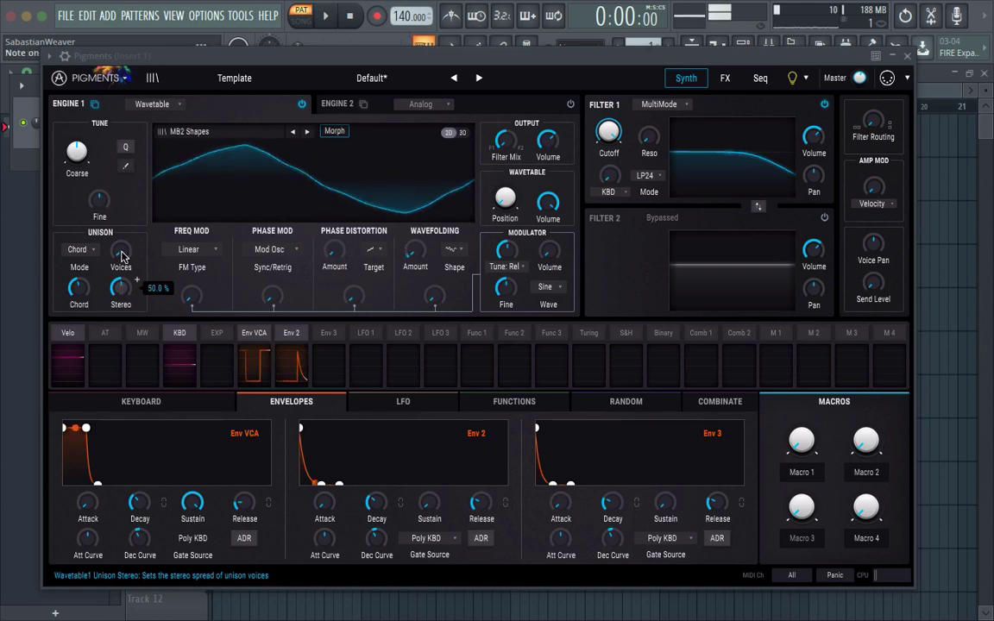
{"action": "left_click_drag", "start_coordinate": [122, 255], "coordinate": [123, 236]}
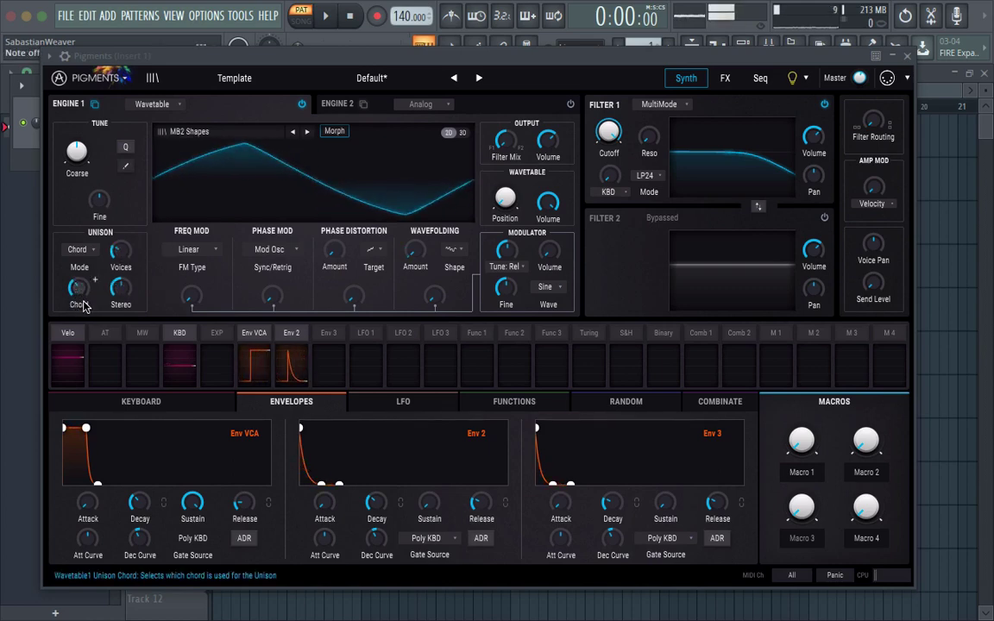
{"action": "left_click_drag", "start_coordinate": [79, 290], "coordinate": [79, 308]}
{"action": "left_click", "coordinate": [82, 249]}
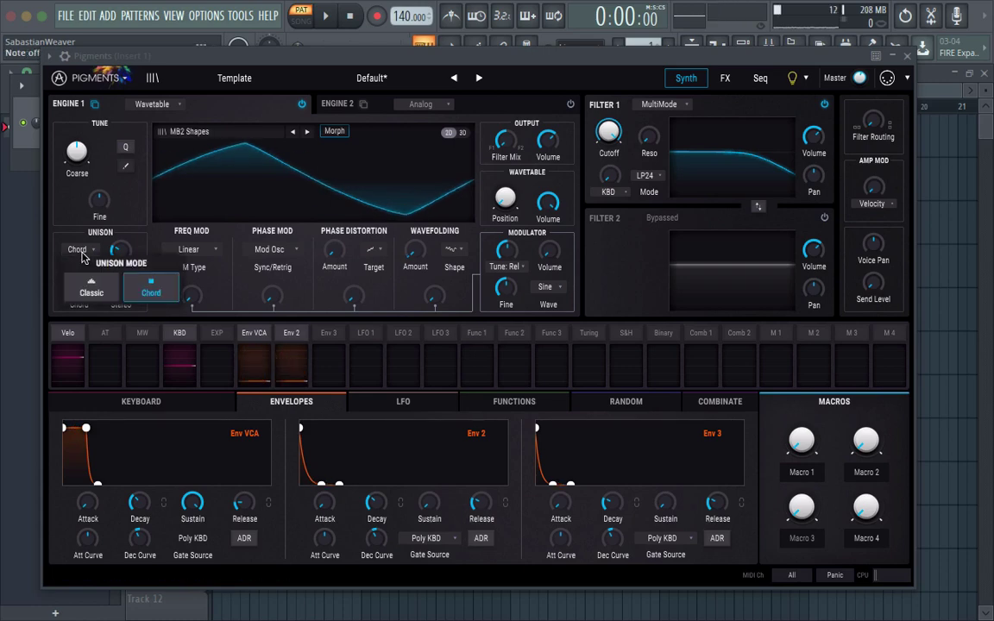
{"action": "left_click", "coordinate": [86, 276]}
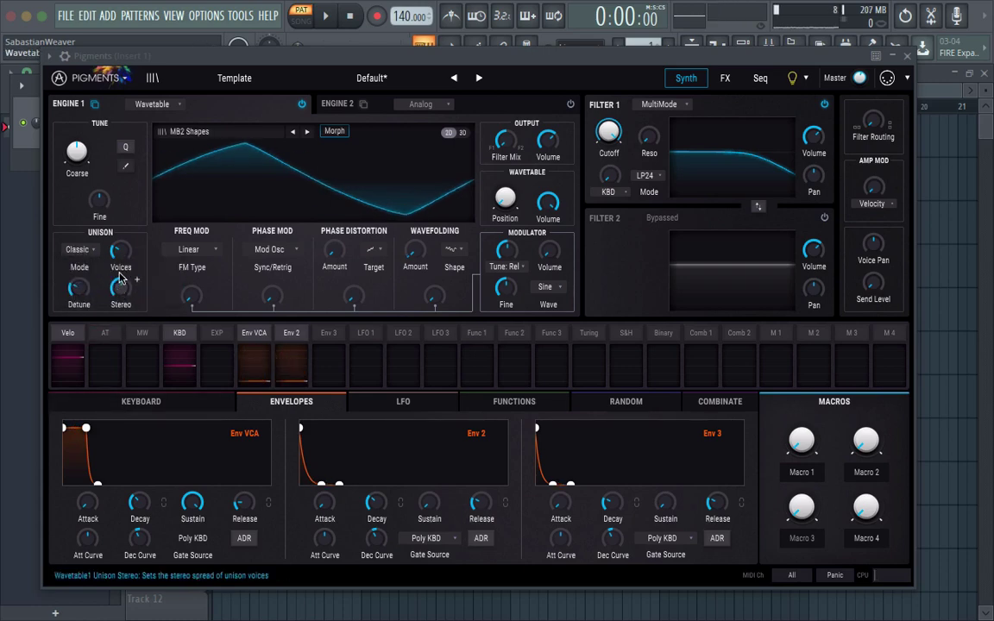
{"action": "mouse_move", "coordinate": [117, 258]}
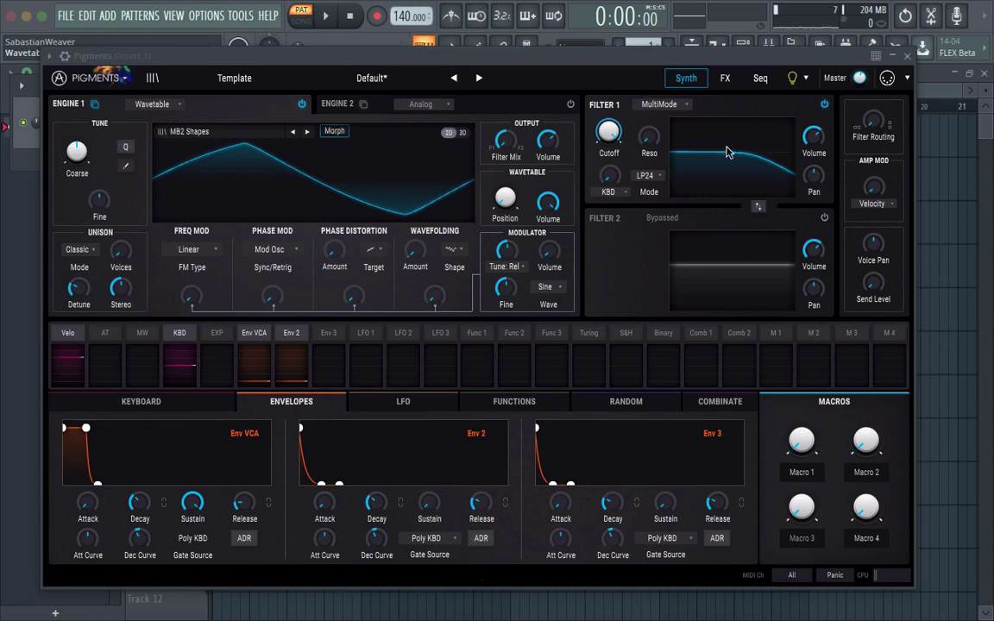
Enable Filter 2 and try the blend between series and parallel filter routing
{"action": "left_click", "coordinate": [824, 218]}
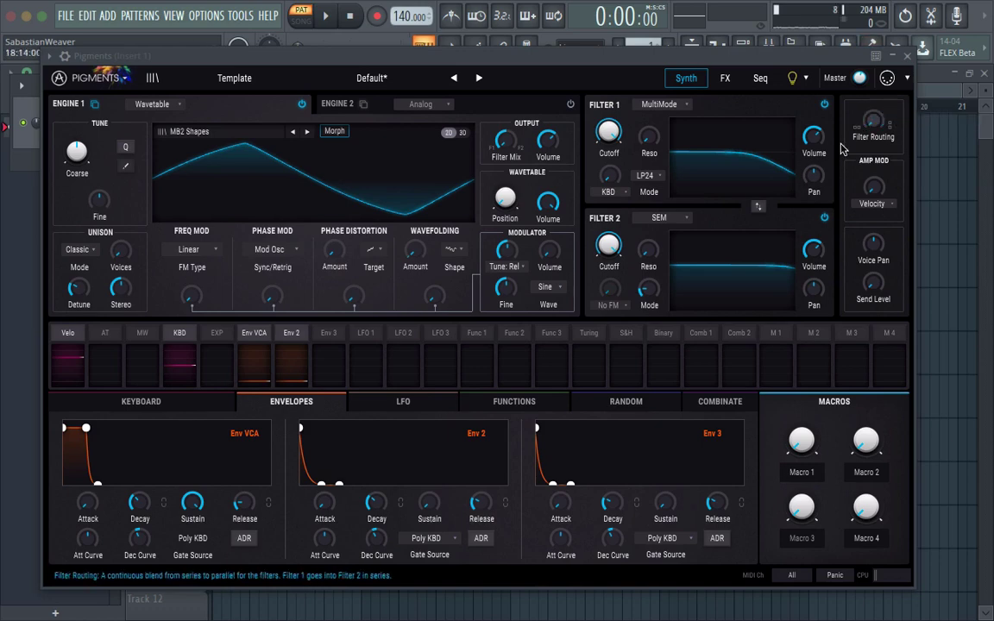
{"action": "mouse_move", "coordinate": [879, 128]}
{"action": "left_mouse_down"}
{"action": "mouse_move", "coordinate": [876, 52]}
{"action": "mouse_move", "coordinate": [878, 133]}
{"action": "left_mouse_up"}
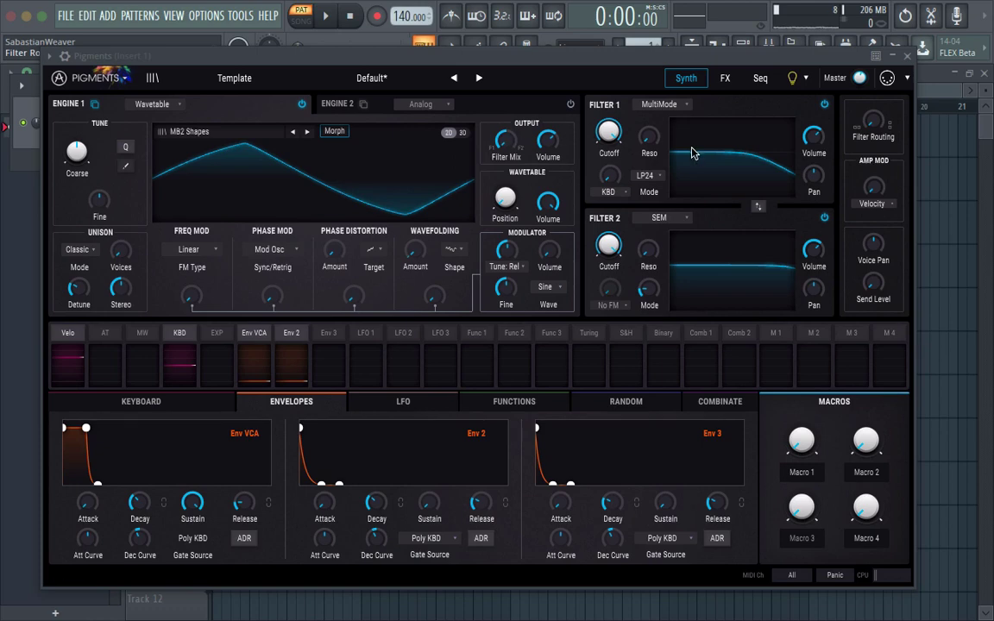
Review the available Filter 1 types and MultiMode filter modes, keeping MultiMode and LP24
{"action": "left_click", "coordinate": [674, 104]}
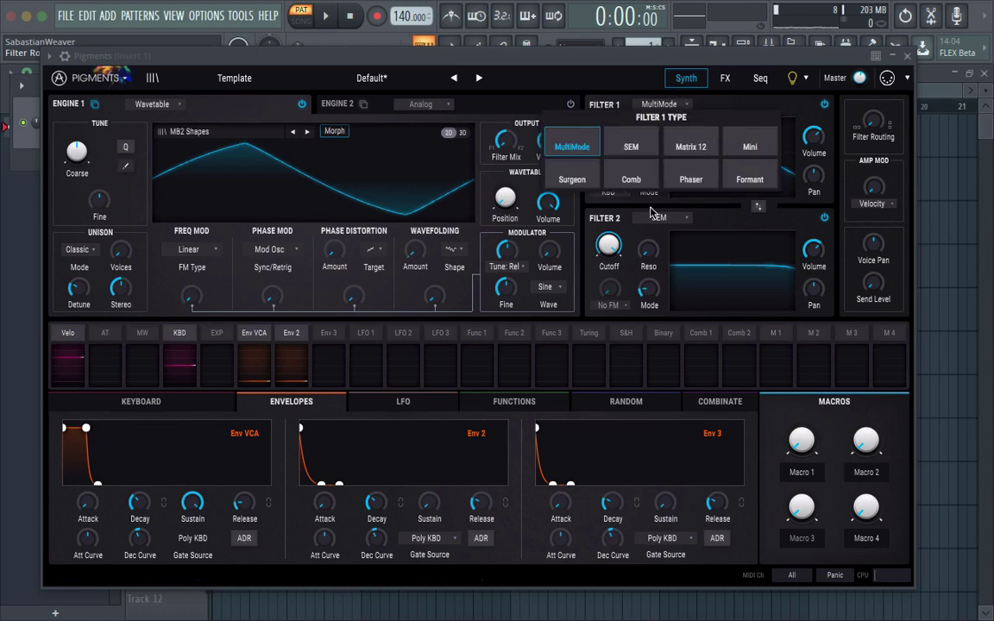
{"action": "left_click", "coordinate": [576, 148]}
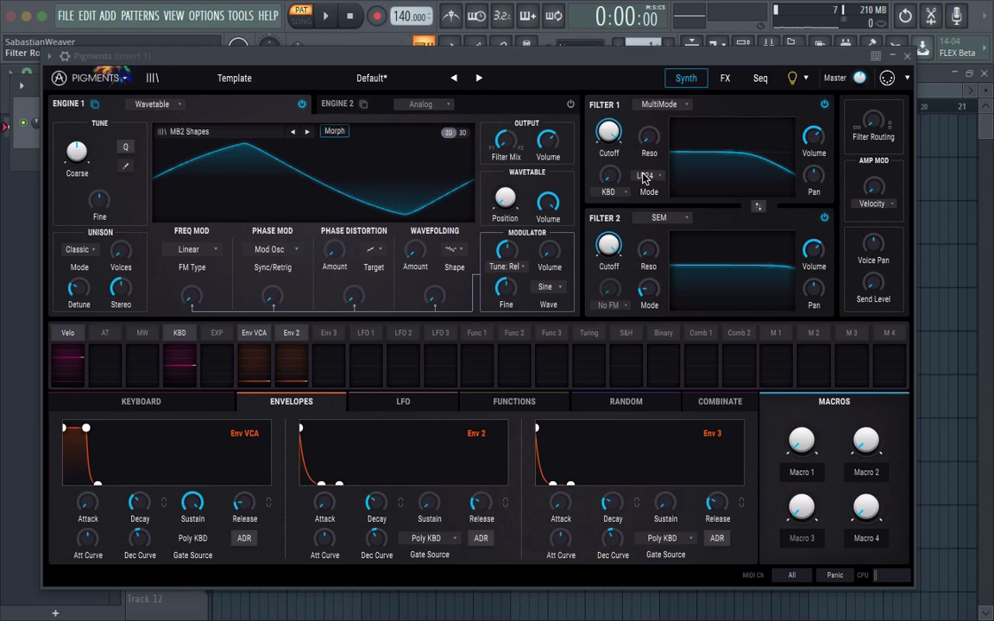
{"action": "left_click", "coordinate": [643, 176]}
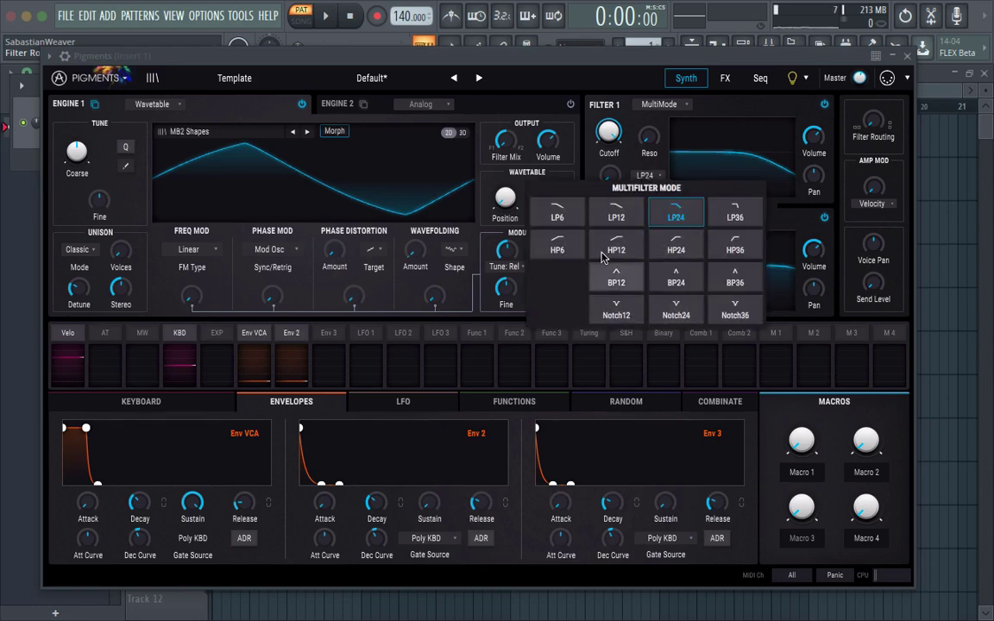
{"action": "left_click", "coordinate": [617, 173]}
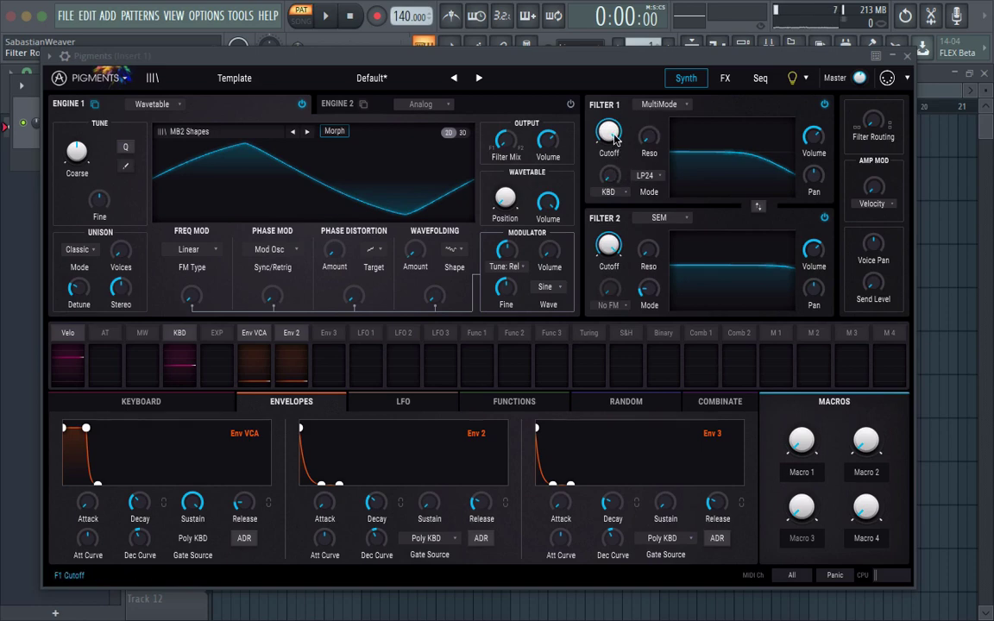
Lower Filter 1's cutoff and view its available FM sources
{"action": "left_click_drag", "start_coordinate": [613, 138], "coordinate": [608, 177]}
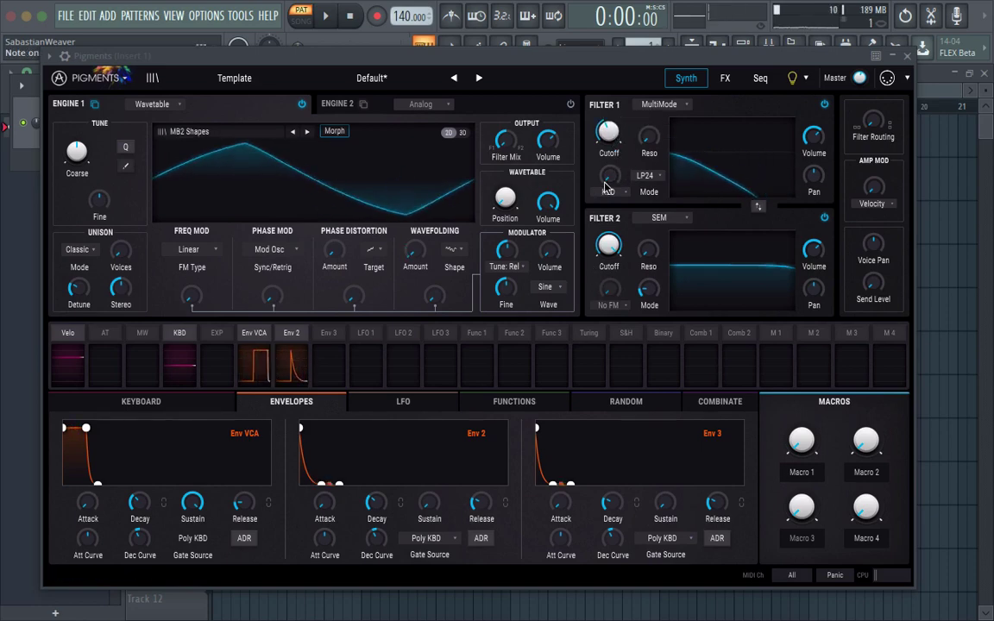
{"action": "left_click", "coordinate": [608, 191]}
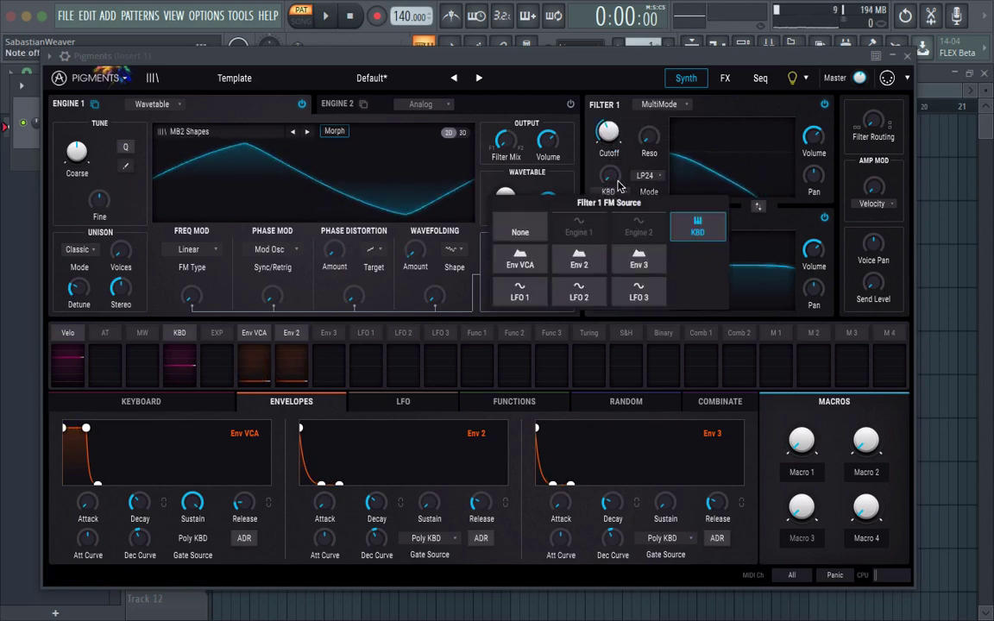
{"action": "left_click", "coordinate": [617, 185]}
Switch Filter 1 to SEM, with Engine 1 as its FM source and the FM amount at maximum
{"action": "left_click", "coordinate": [659, 104]}
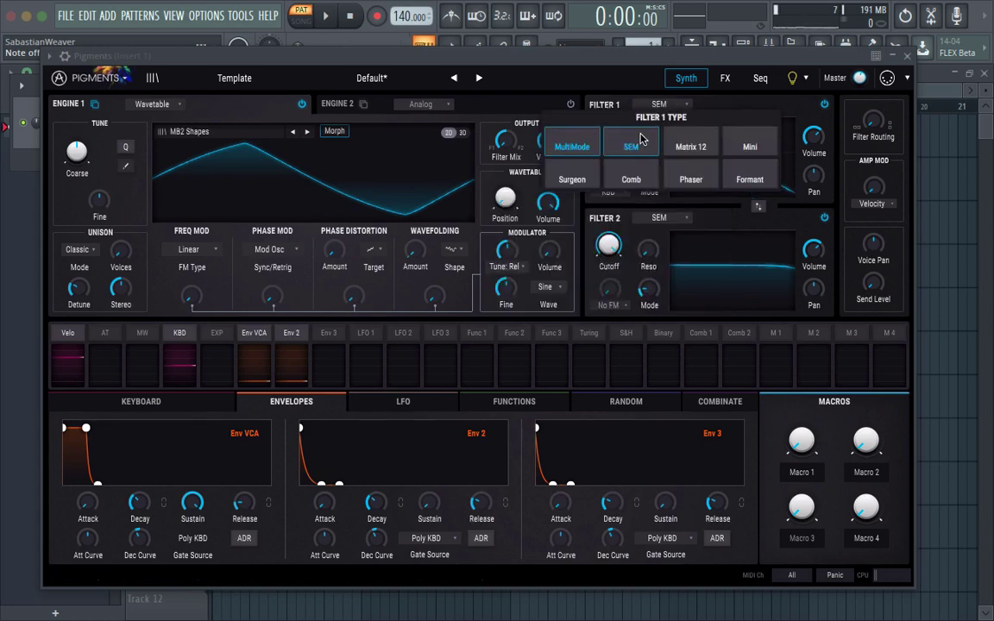
{"action": "left_click", "coordinate": [640, 140]}
{"action": "left_click", "coordinate": [608, 191]}
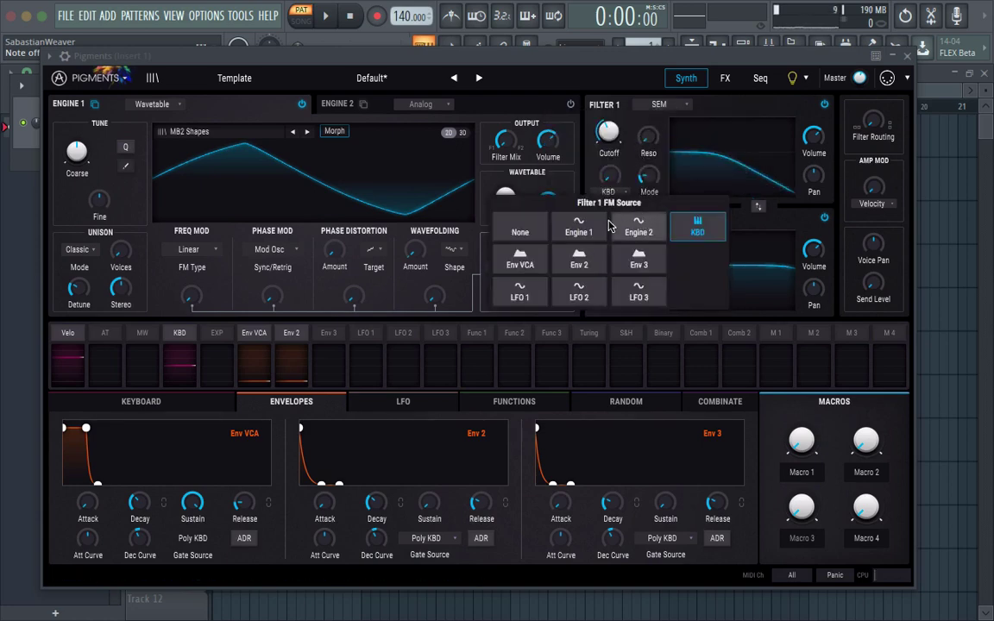
{"action": "left_click", "coordinate": [576, 228]}
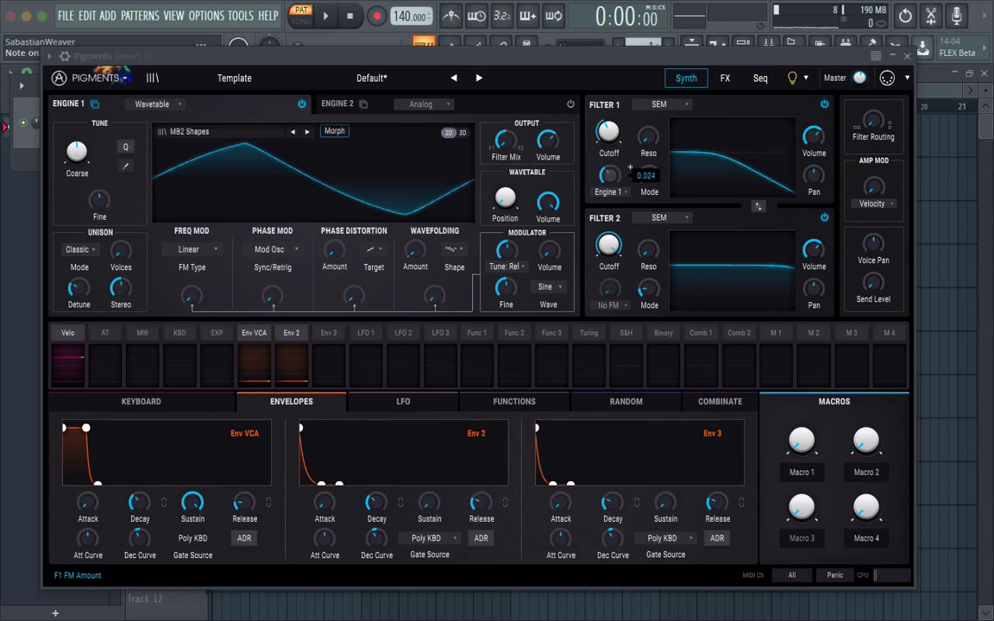
{"action": "left_click_drag", "start_coordinate": [611, 175], "coordinate": [610, 115]}
{"action": "mouse_move", "coordinate": [649, 180]}
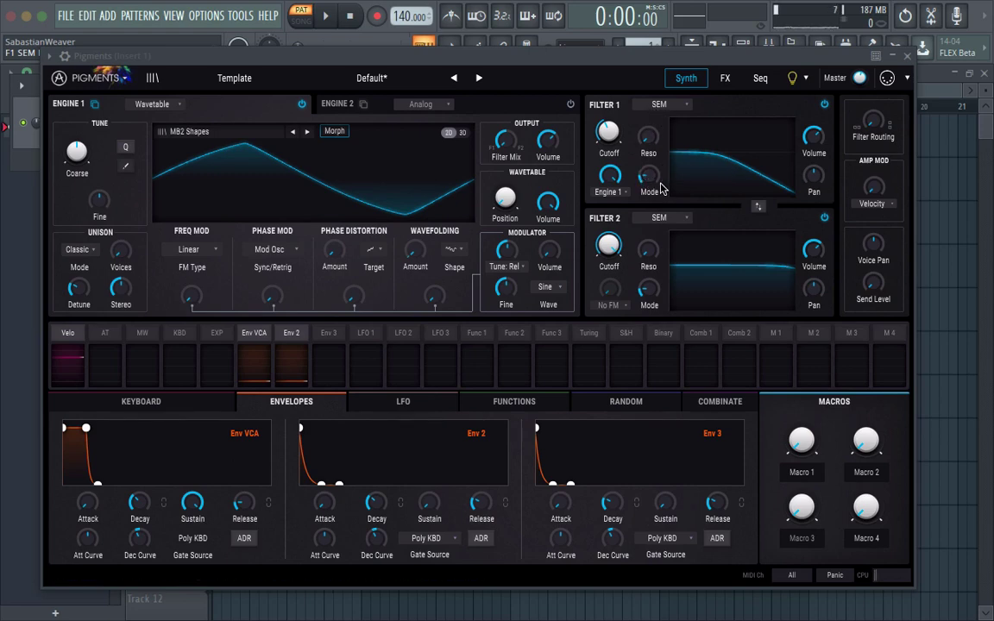
Turn Filter 1's SEM mode to a notch response and set its cutoff to about 329 Hz
{"action": "mouse_move", "coordinate": [663, 179]}
{"action": "left_mouse_down"}
{"action": "mouse_move", "coordinate": [661, 168]}
{"action": "mouse_move", "coordinate": [662, 178]}
{"action": "left_mouse_up"}
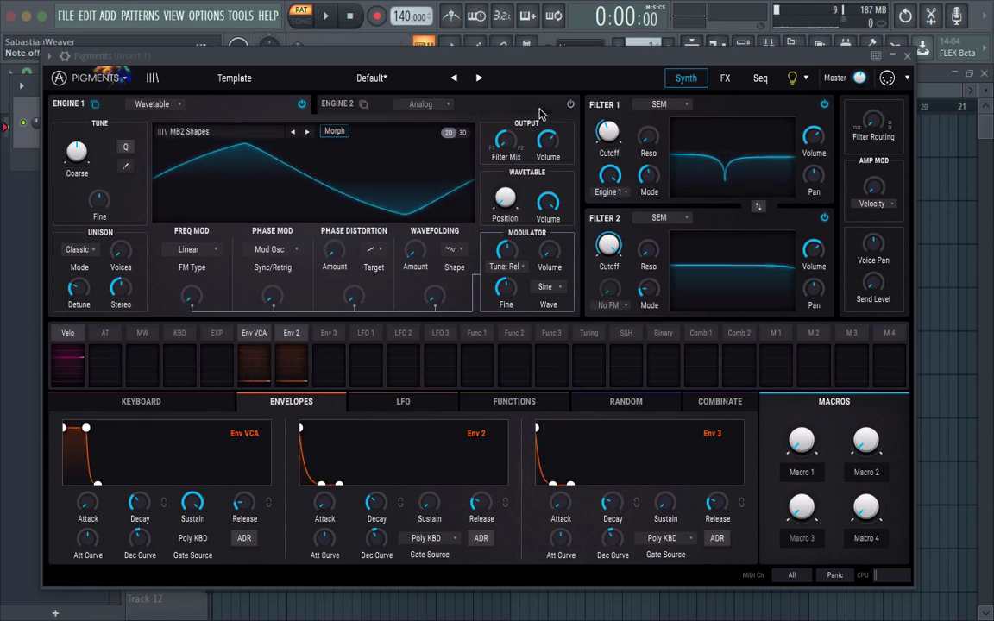
{"action": "mouse_move", "coordinate": [608, 130]}
{"action": "left_mouse_down"}
{"action": "mouse_move", "coordinate": [608, 160]}
{"action": "mouse_move", "coordinate": [608, 135]}
{"action": "left_mouse_up"}
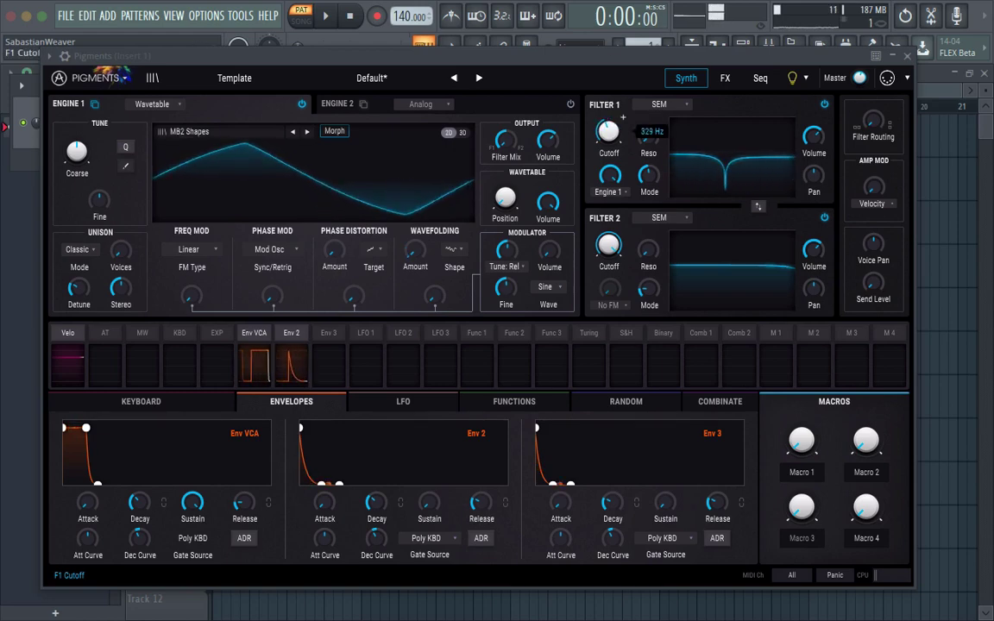
Switch Filter 1 to Matrix 12 in Phase+LP6 mode, with no FM amount and the cutoff at about 461 Hz
{"action": "left_click", "coordinate": [667, 104]}
{"action": "left_click", "coordinate": [687, 146]}
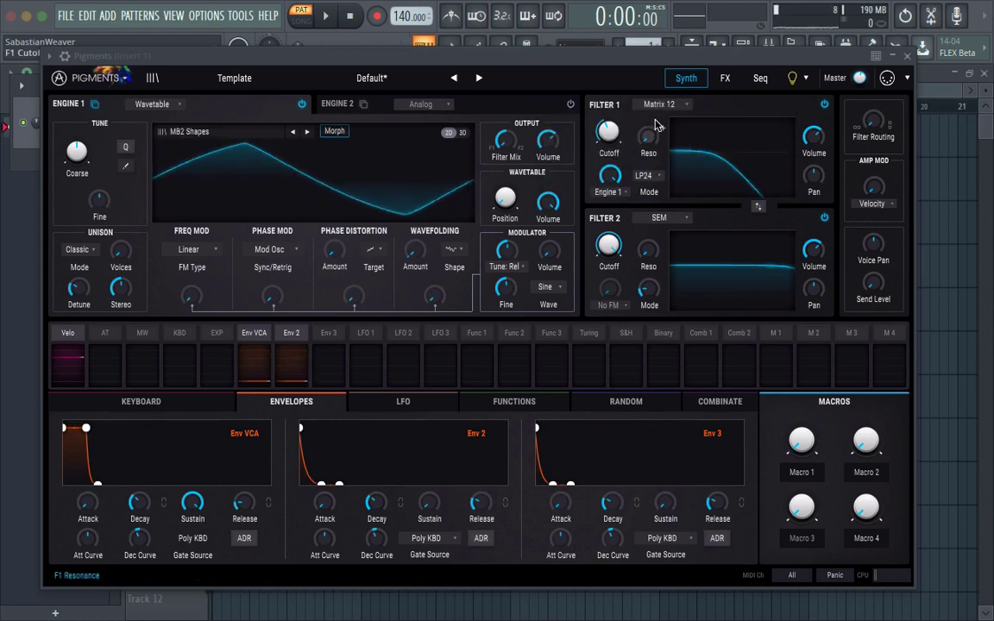
{"action": "left_click", "coordinate": [653, 176]}
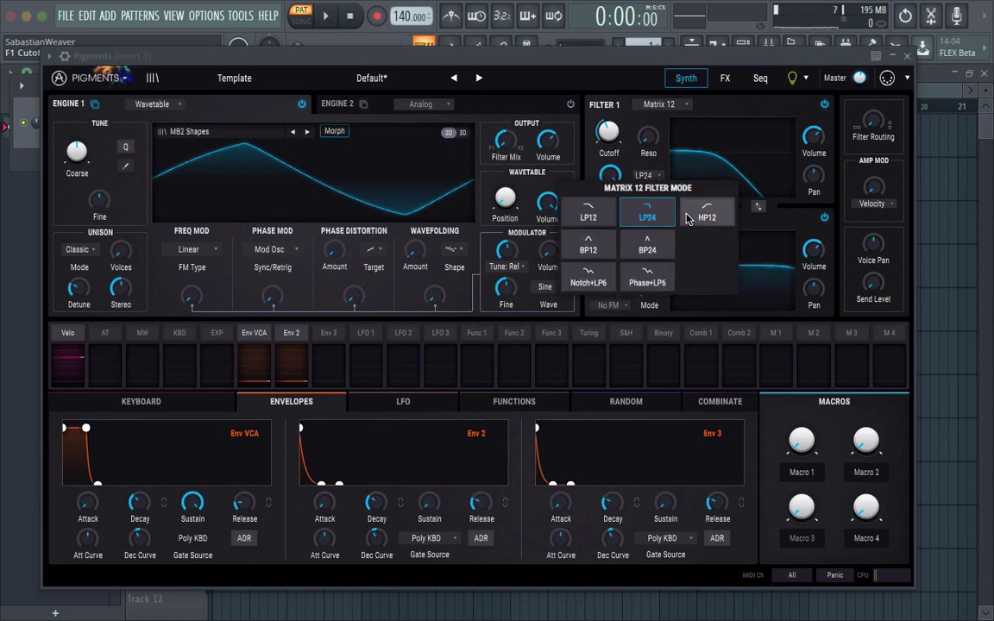
{"action": "left_click", "coordinate": [645, 280]}
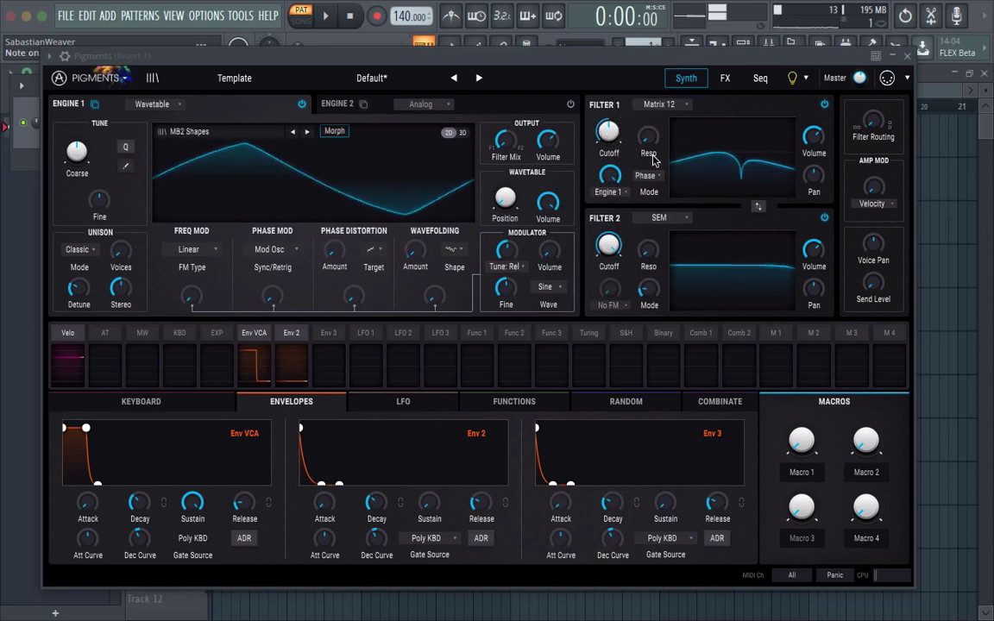
{"action": "left_click_drag", "start_coordinate": [610, 178], "coordinate": [610, 302]}
{"action": "mouse_move", "coordinate": [609, 132]}
{"action": "left_mouse_down"}
{"action": "mouse_move", "coordinate": [609, 65]}
{"action": "mouse_move", "coordinate": [608, 177]}
{"action": "mouse_move", "coordinate": [609, 137]}
{"action": "left_mouse_up"}
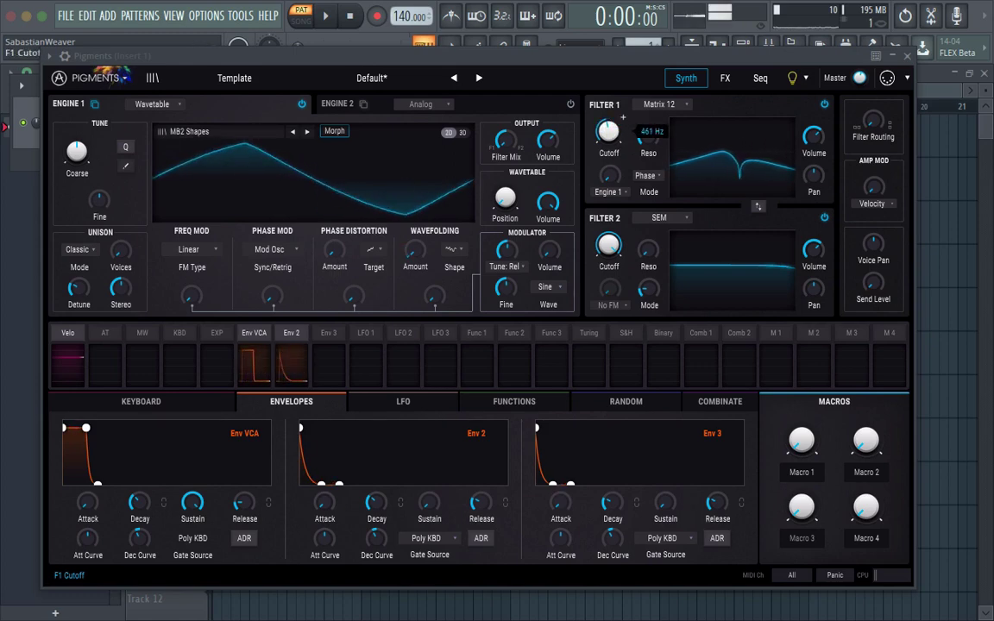
Switch Filter 1 to Mini, sweep its cutoff down and up, and raise the drive to about 0.448
{"action": "left_click", "coordinate": [654, 103]}
{"action": "left_click", "coordinate": [750, 157]}
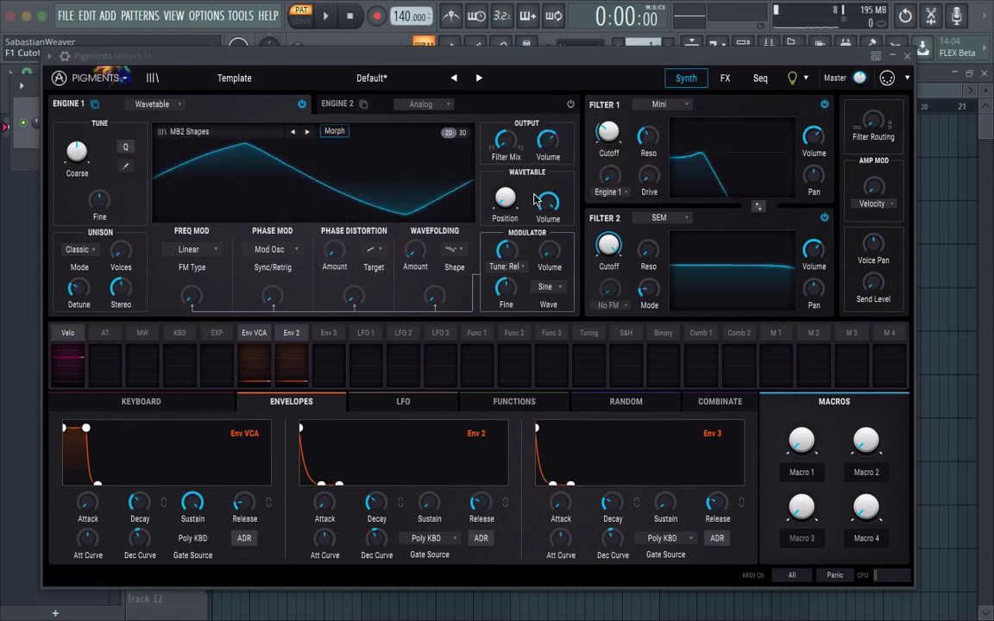
{"action": "scroll", "coordinate": [607, 129], "scroll_direction": "down", "scroll_amount": 3}
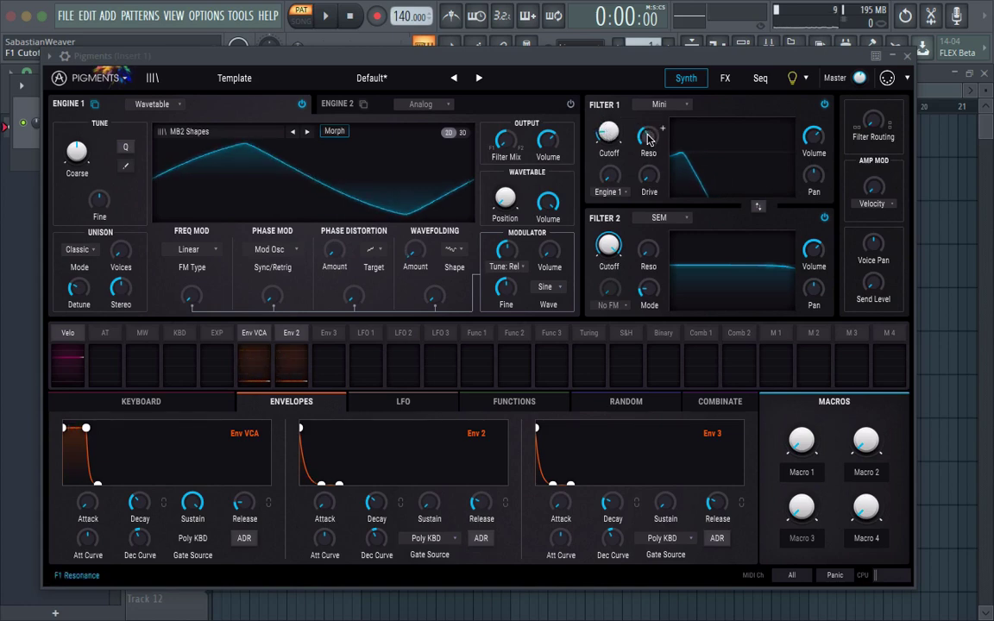
{"action": "scroll", "coordinate": [609, 141], "scroll_direction": "up", "scroll_amount": 4}
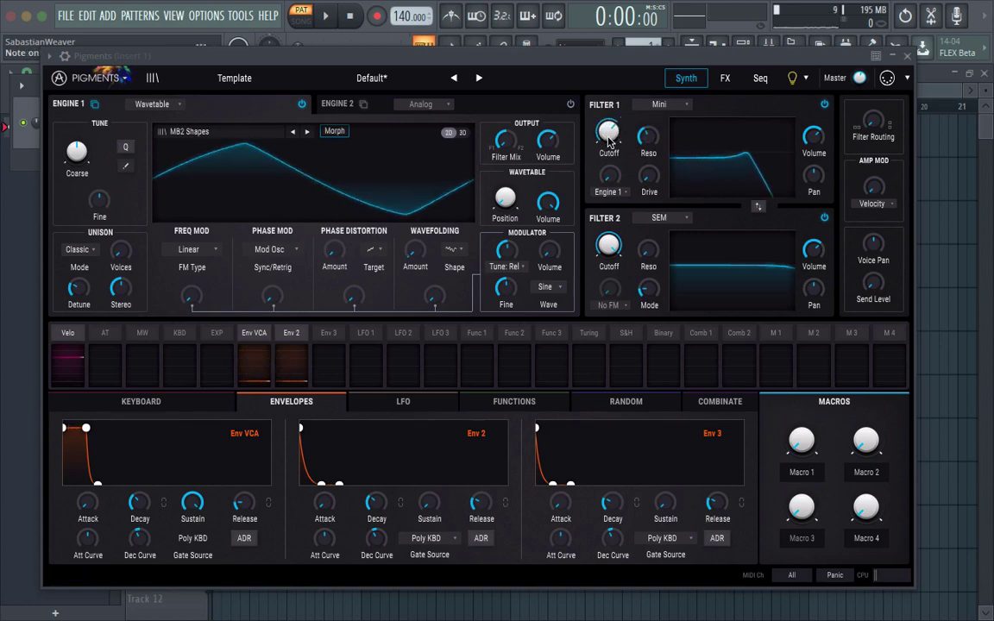
{"action": "scroll", "coordinate": [619, 126], "scroll_direction": "up", "scroll_amount": 2}
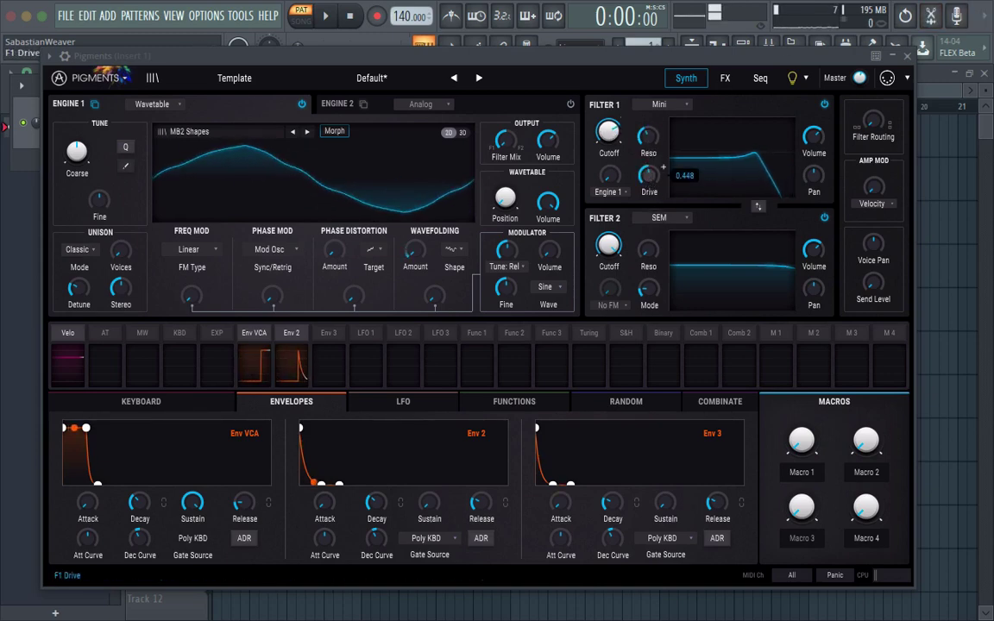
Switch Filter 1 to Surgeon, narrow its band-pass spread and lower the cutoff to about 142 Hz
{"action": "left_click", "coordinate": [659, 104]}
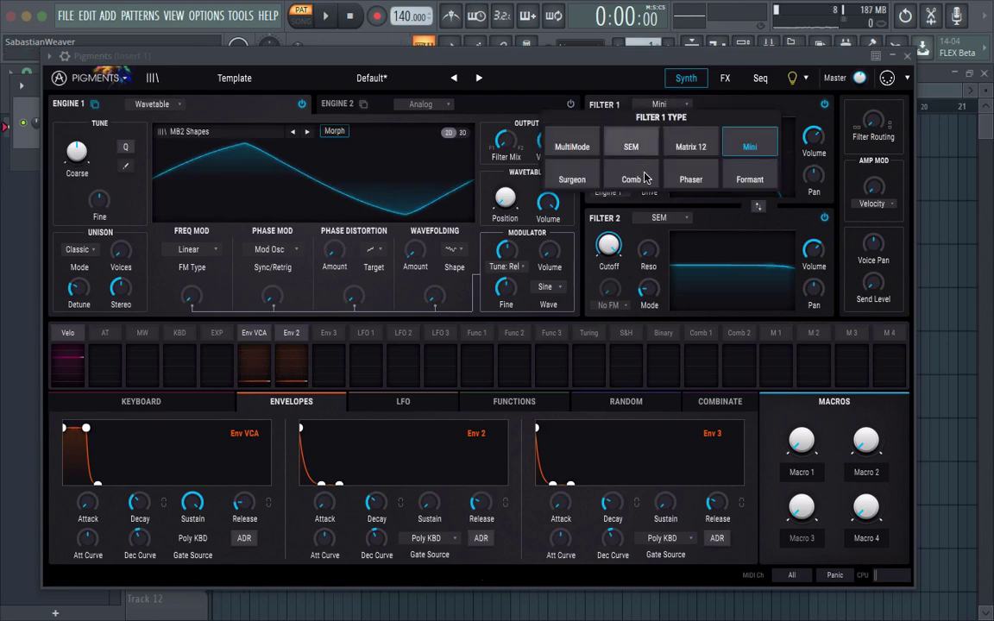
{"action": "left_click", "coordinate": [572, 180]}
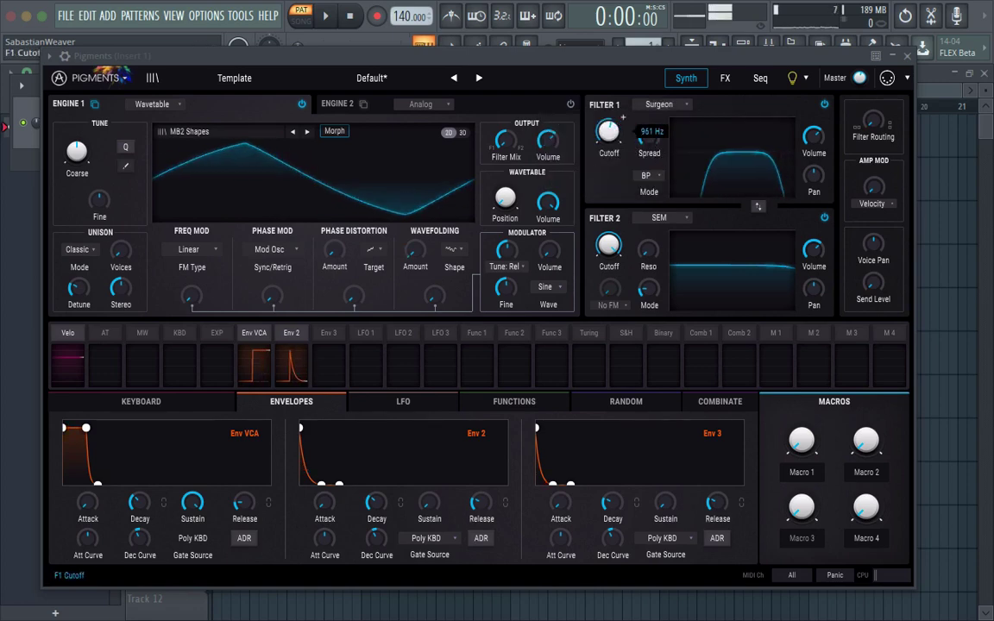
{"action": "left_click_drag", "start_coordinate": [648, 136], "coordinate": [637, 256]}
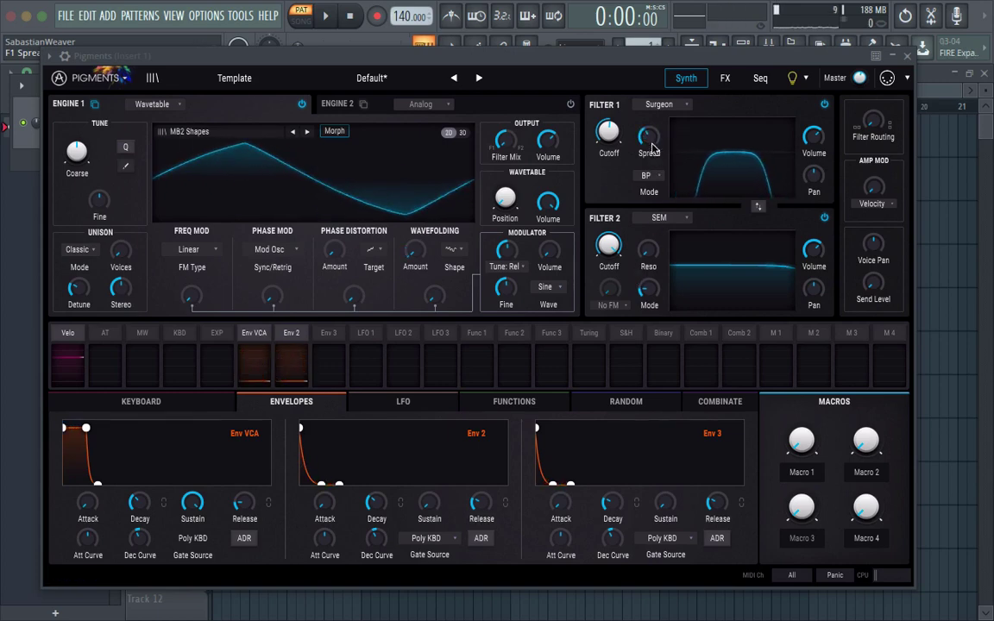
{"action": "left_click_drag", "start_coordinate": [613, 128], "coordinate": [609, 216]}
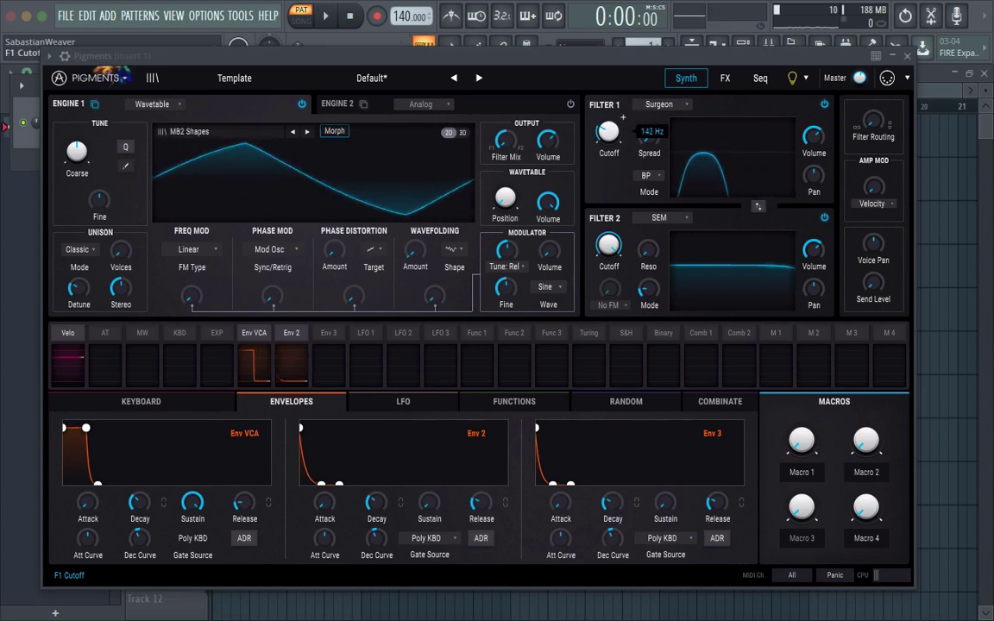
Set the Surgeon filter to Notch mode and widen its spread
{"action": "left_click", "coordinate": [657, 179]}
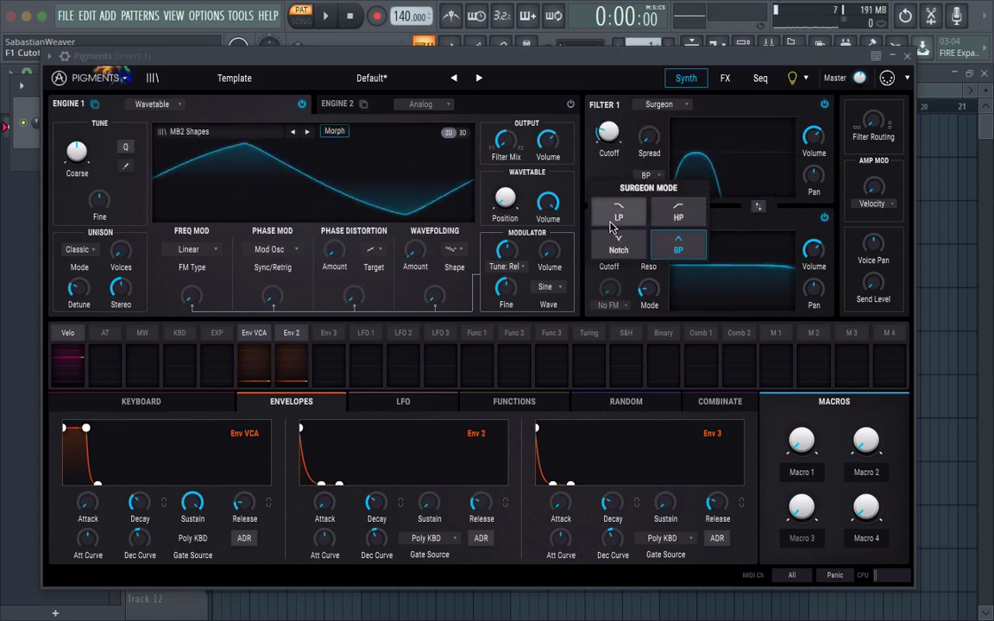
{"action": "left_click", "coordinate": [619, 246]}
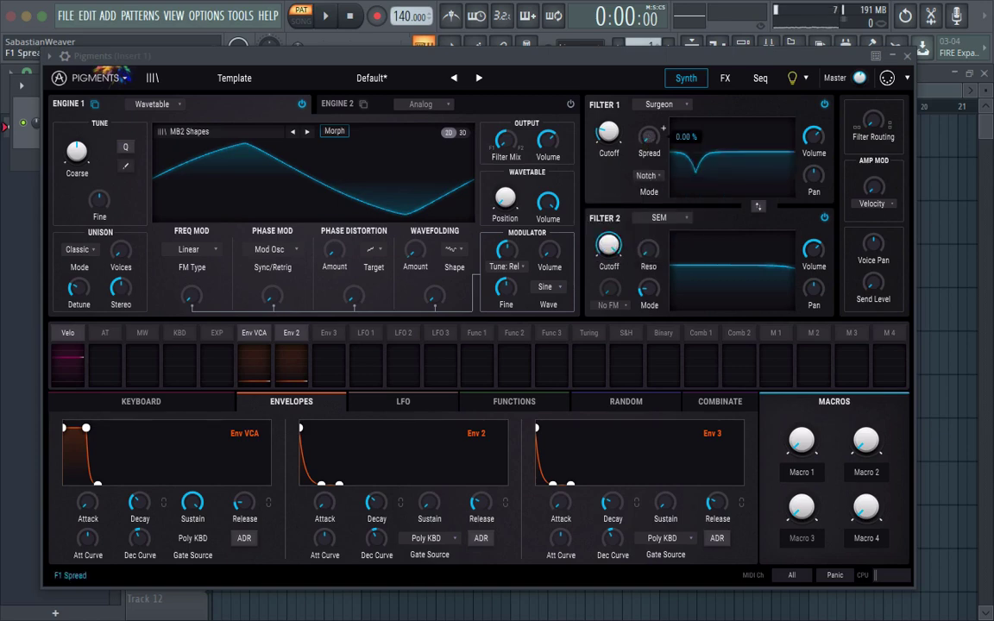
{"action": "scroll", "coordinate": [609, 133], "scroll_direction": "up", "scroll_amount": 3}
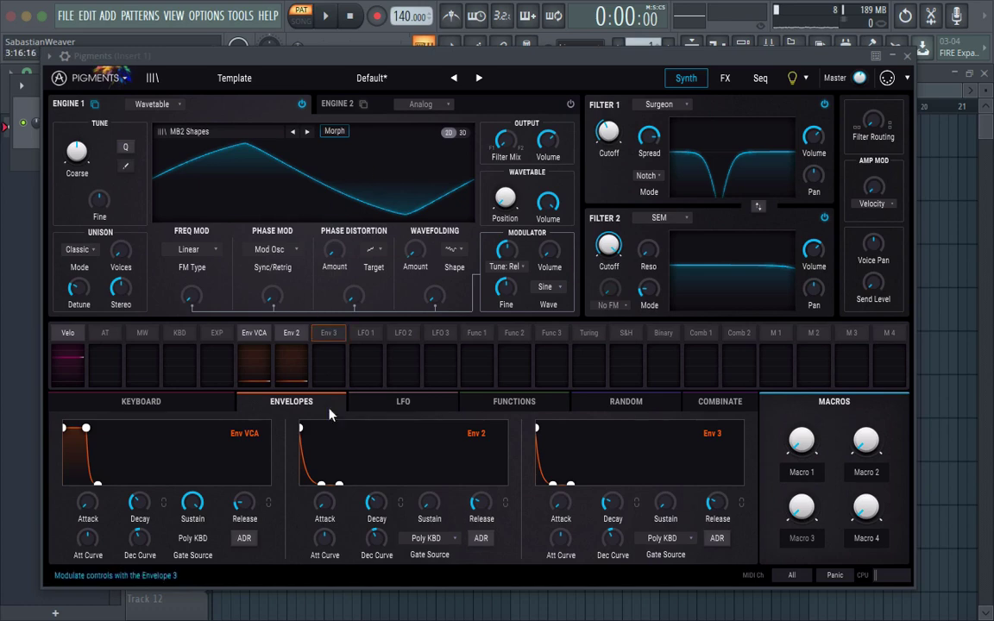
Remove the Env 2 modulation routing from Engine 1's wavefolding amount
{"action": "left_click", "coordinate": [290, 333]}
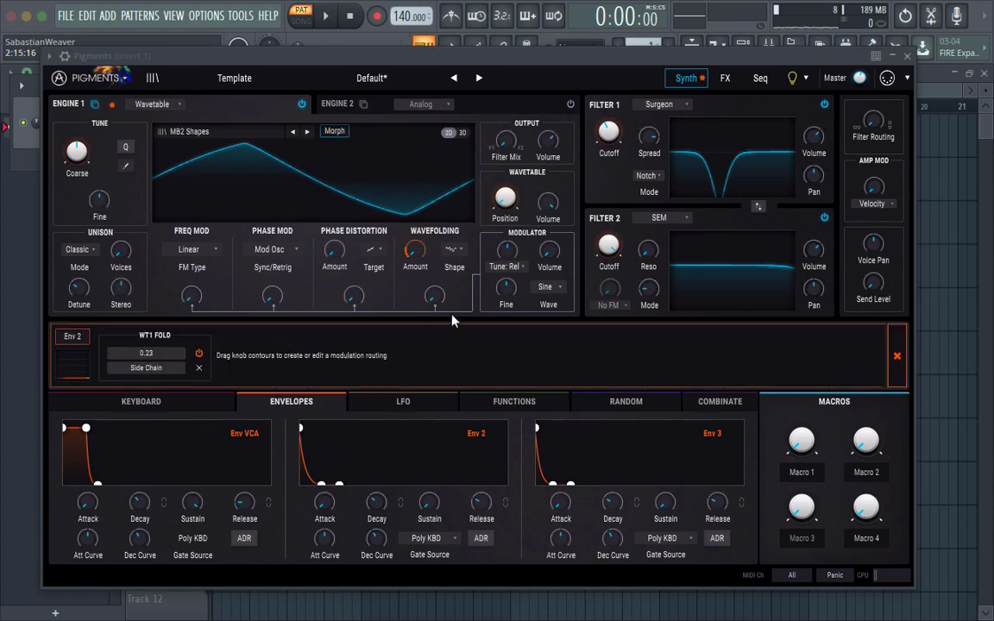
{"action": "left_click", "coordinate": [200, 368]}
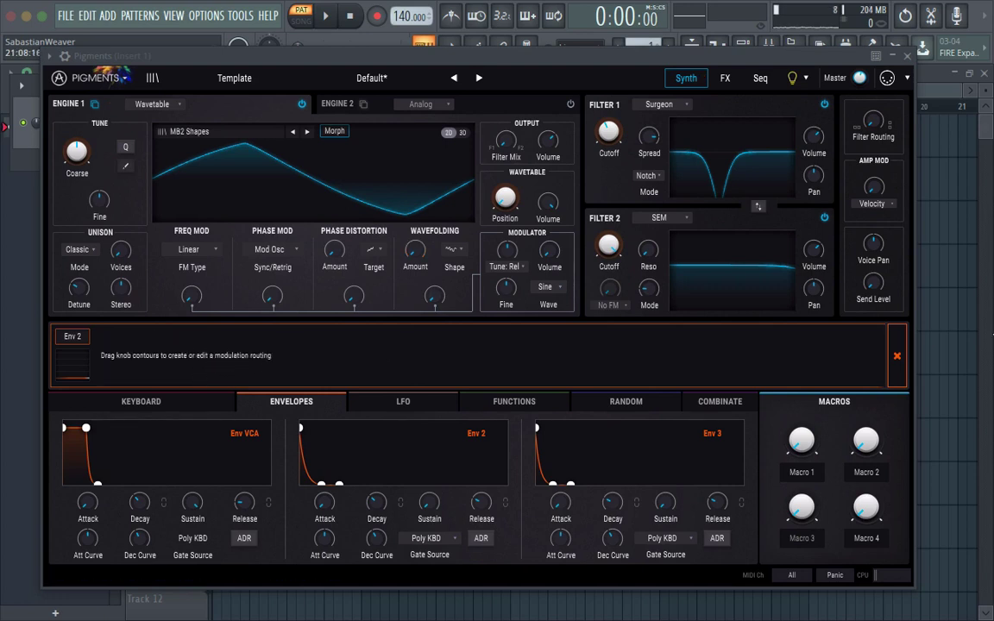
{"action": "left_click", "coordinate": [897, 354]}
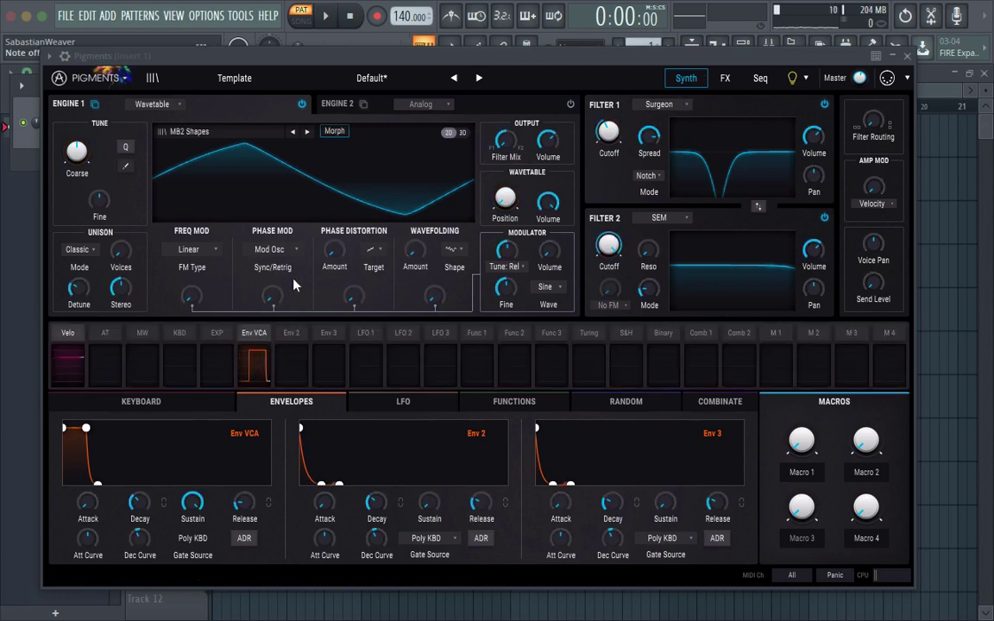
Raise Engine 1's wavetable position and lower its coarse tuning while sweeping the Surgeon notch cutoff downward
{"action": "left_click_drag", "start_coordinate": [505, 202], "coordinate": [505, 164]}
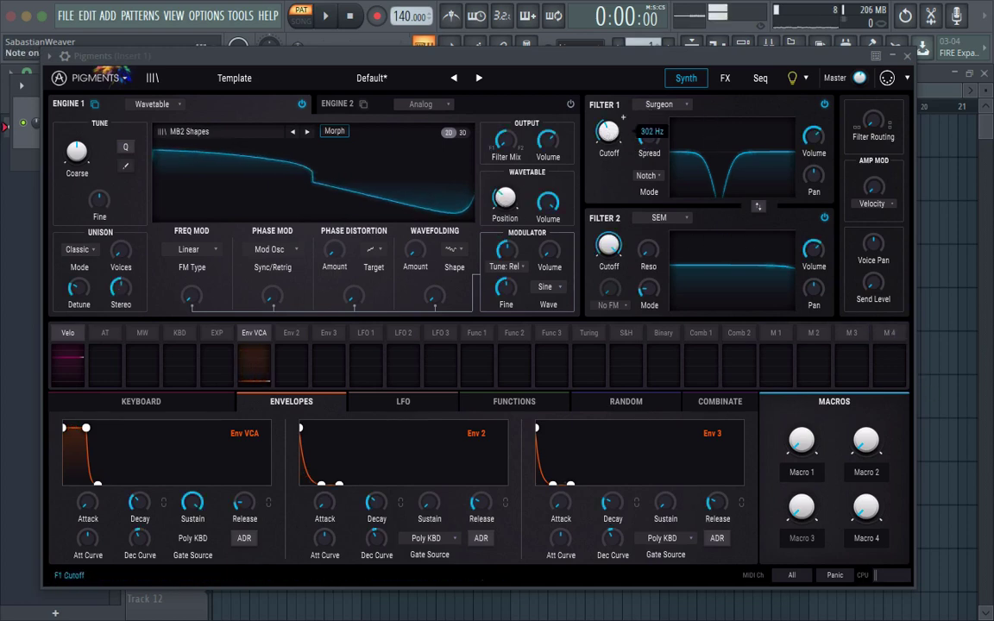
{"action": "mouse_move", "coordinate": [608, 131]}
{"action": "left_mouse_down"}
{"action": "mouse_move", "coordinate": [608, 146]}
{"action": "mouse_move", "coordinate": [614, 121]}
{"action": "mouse_move", "coordinate": [614, 141]}
{"action": "left_mouse_up"}
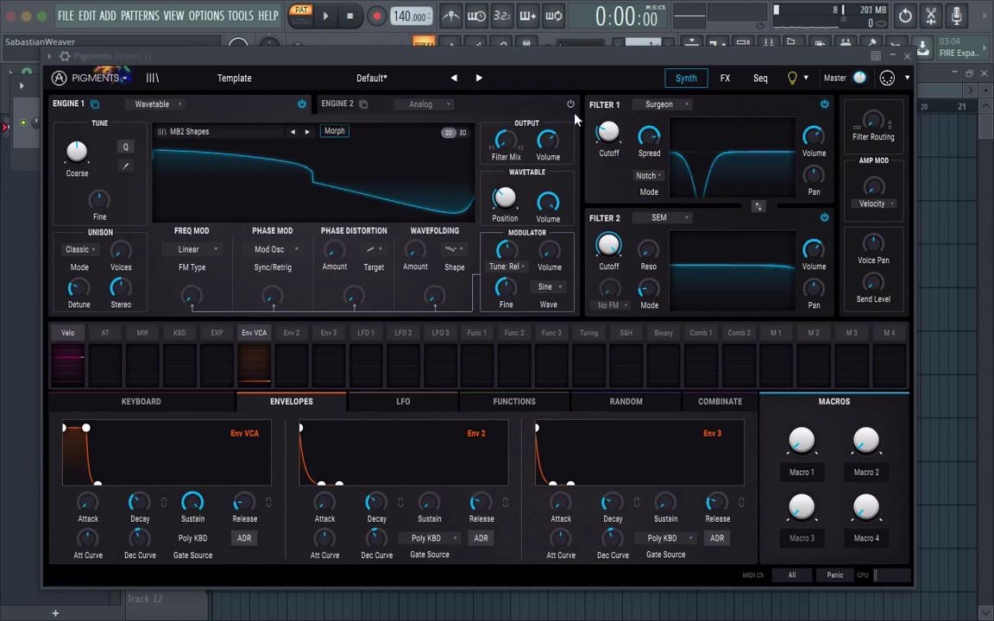
{"action": "mouse_move", "coordinate": [90, 136]}
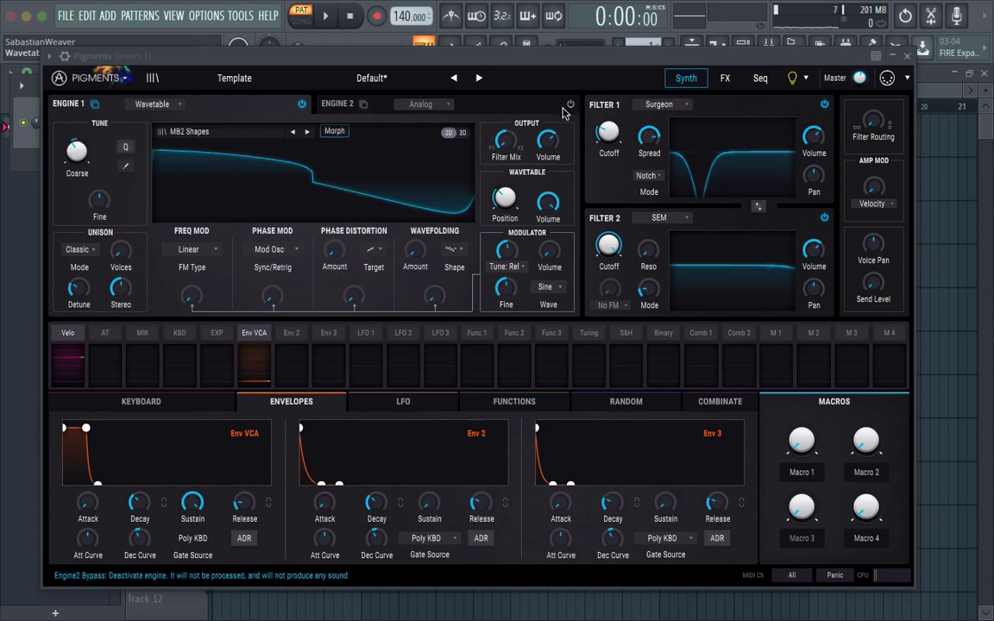
Narrow the Surgeon notch spread to about 33.6% and sweep its cutoff up and back down
{"action": "left_click_drag", "start_coordinate": [608, 132], "coordinate": [608, 66]}
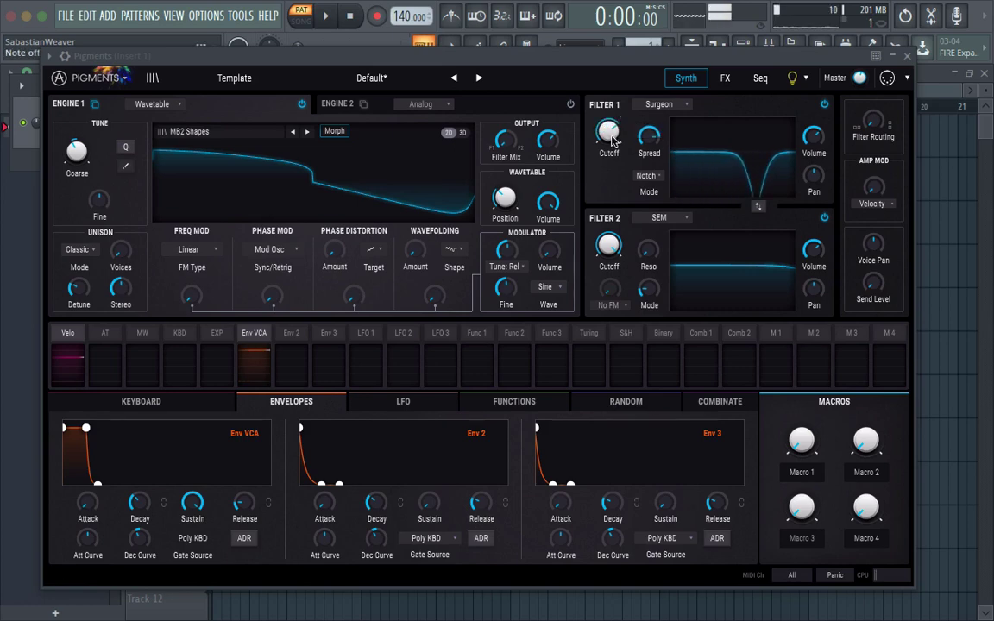
{"action": "left_click_drag", "start_coordinate": [650, 137], "coordinate": [649, 175]}
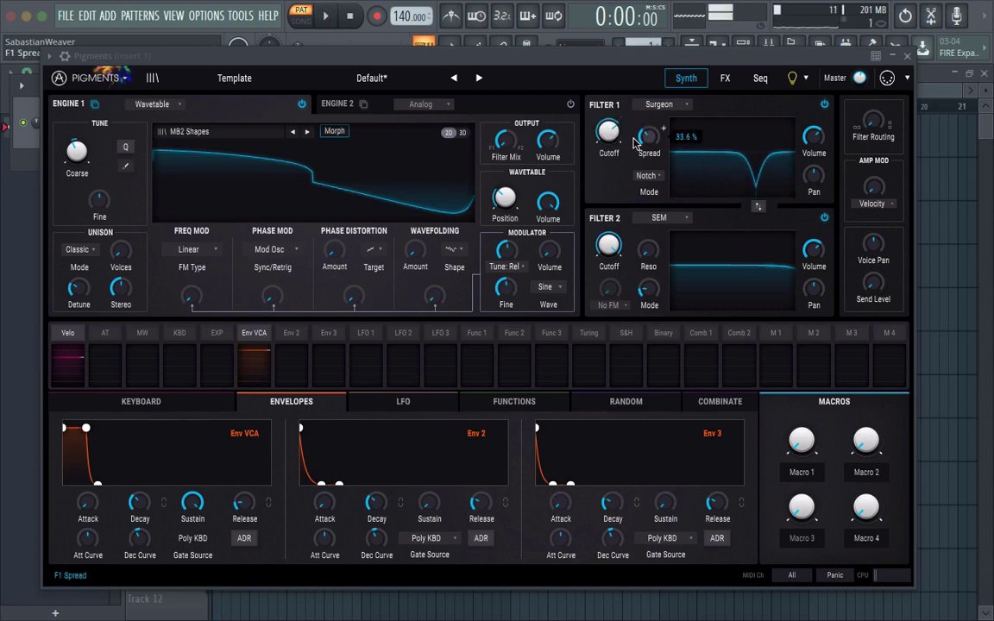
{"action": "left_click_drag", "start_coordinate": [609, 132], "coordinate": [609, 197]}
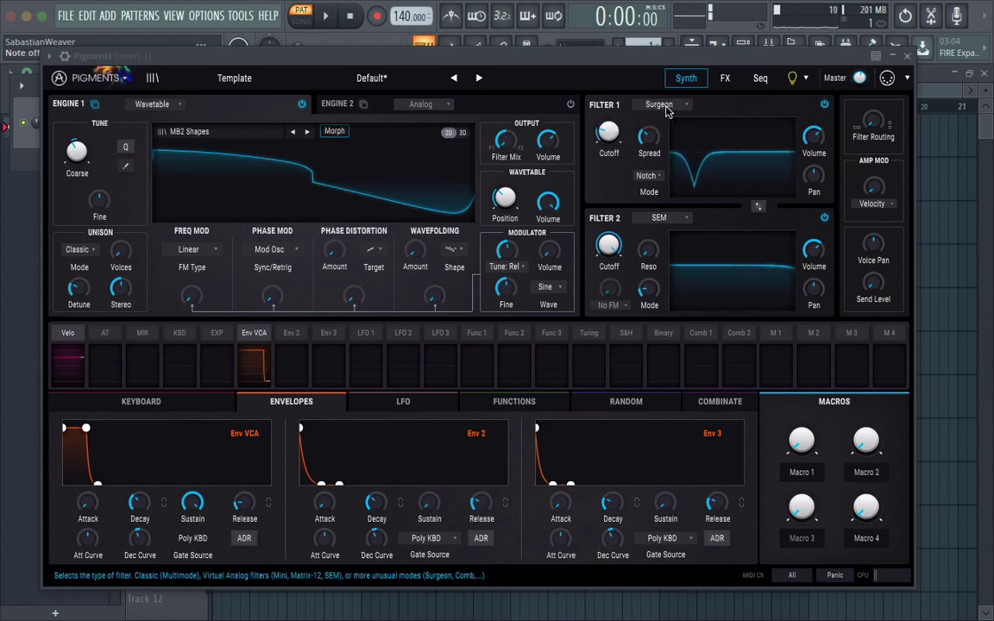
Switch Filter 1 to Comb in FdFwd mode with its frequency at about 343 Hz
{"action": "left_click", "coordinate": [660, 104]}
{"action": "left_click", "coordinate": [638, 179]}
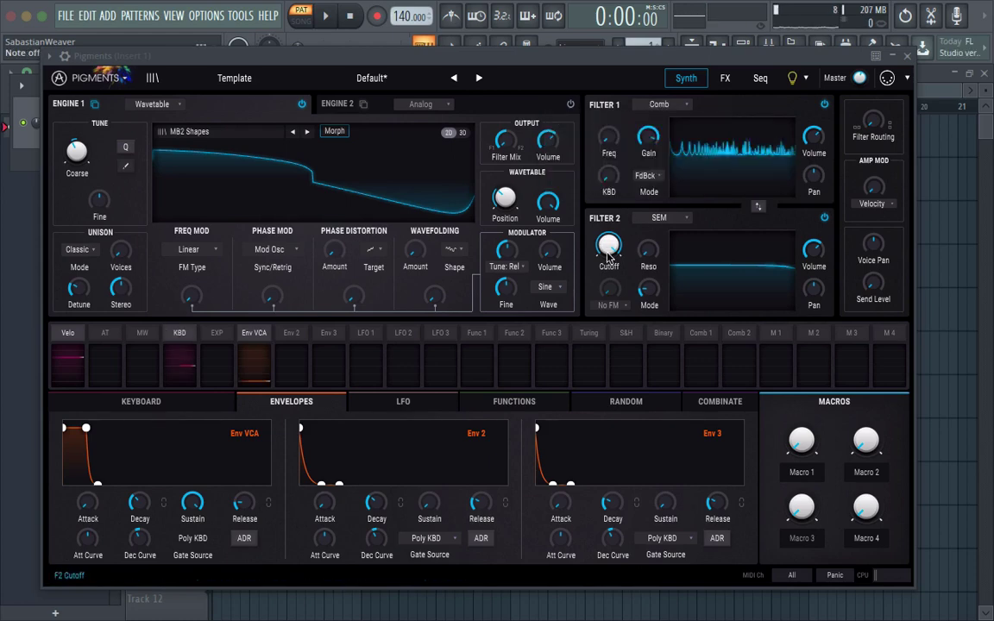
{"action": "left_click_drag", "start_coordinate": [608, 136], "coordinate": [623, 126]}
{"action": "left_click", "coordinate": [647, 178]}
{"action": "left_click", "coordinate": [673, 216]}
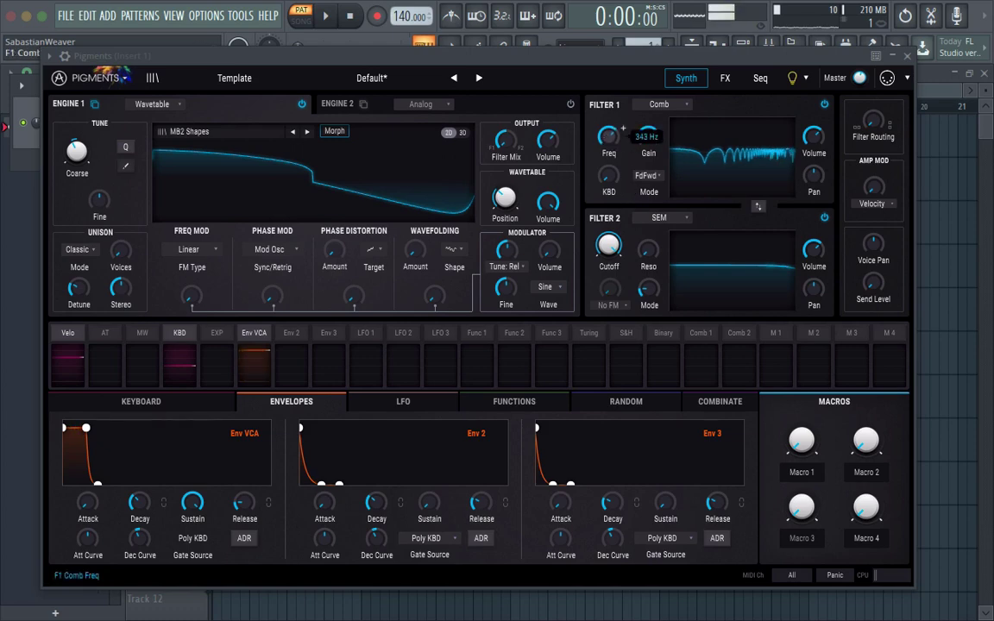
Switch Filter 1 to an 8-pole Phaser, raise its feedback and sweep the cutoff
{"action": "left_click", "coordinate": [678, 105]}
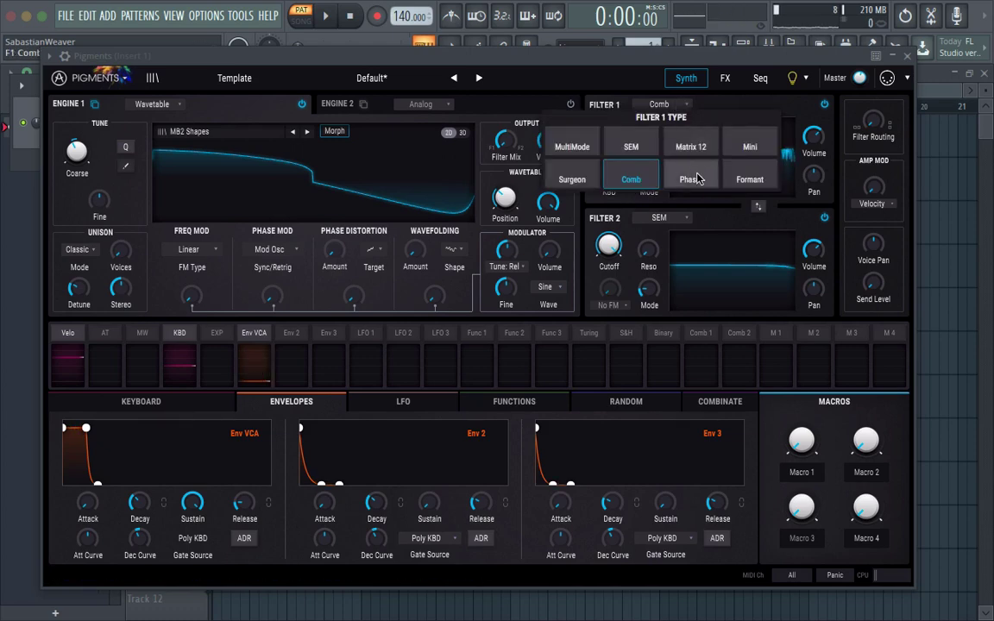
{"action": "left_click", "coordinate": [690, 178]}
{"action": "left_click_drag", "start_coordinate": [653, 189], "coordinate": [614, 110]}
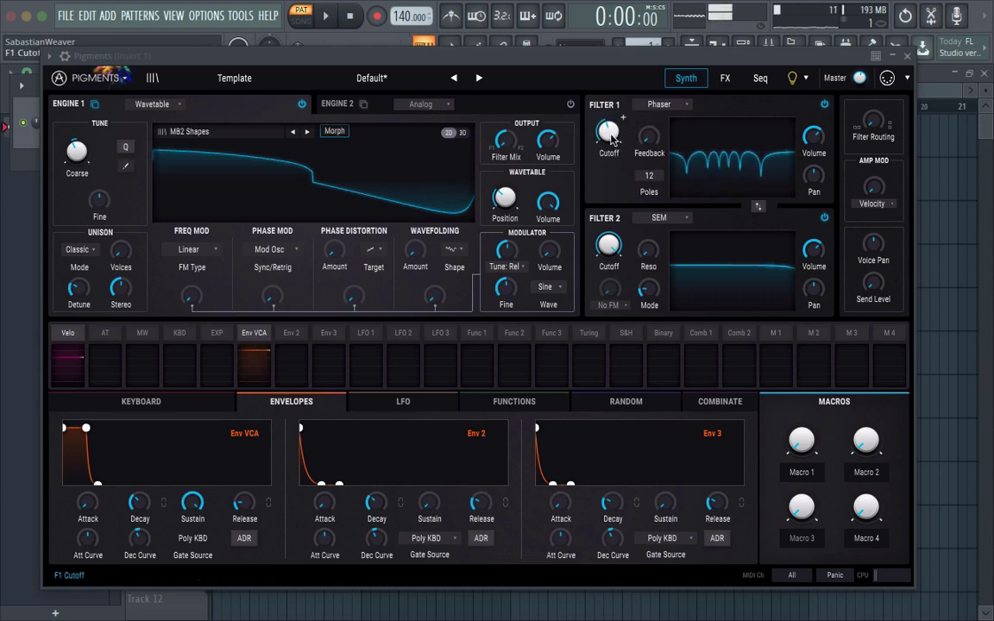
{"action": "left_click_drag", "start_coordinate": [645, 177], "coordinate": [645, 191]}
{"action": "left_click_drag", "start_coordinate": [609, 131], "coordinate": [626, 108]}
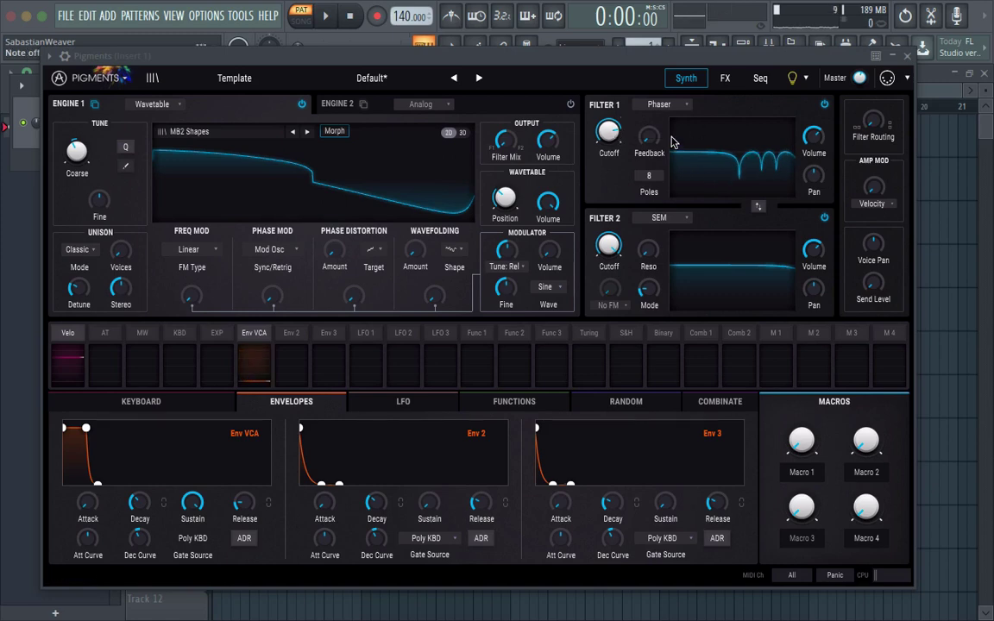
{"action": "left_click_drag", "start_coordinate": [653, 144], "coordinate": [653, 107]}
{"action": "mouse_move", "coordinate": [609, 133]}
{"action": "left_mouse_down"}
{"action": "mouse_move", "coordinate": [609, 171]}
{"action": "mouse_move", "coordinate": [621, 122]}
{"action": "left_mouse_up"}
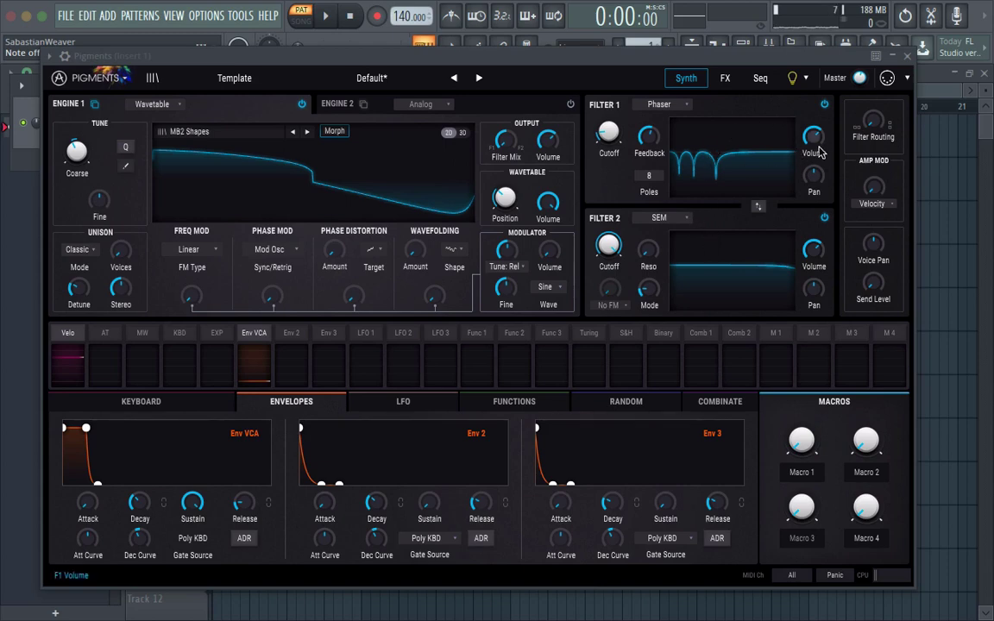
Lower Filter 2's cutoff and switch that filter's type to Formant
{"action": "mouse_move", "coordinate": [621, 232]}
{"action": "left_mouse_down"}
{"action": "mouse_move", "coordinate": [622, 240]}
{"action": "mouse_move", "coordinate": [628, 216]}
{"action": "left_mouse_up"}
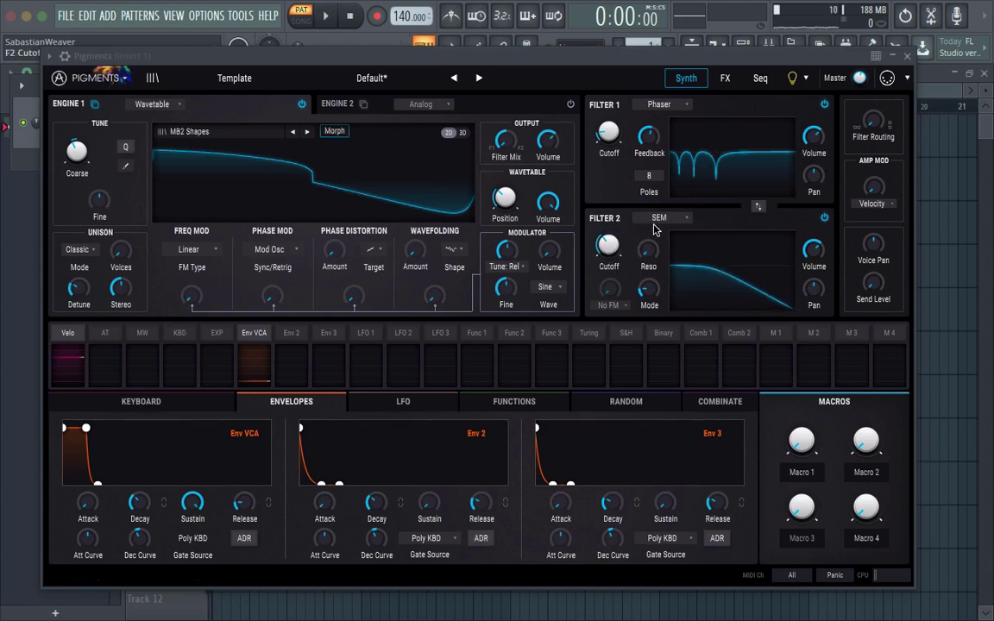
{"action": "left_click", "coordinate": [655, 220]}
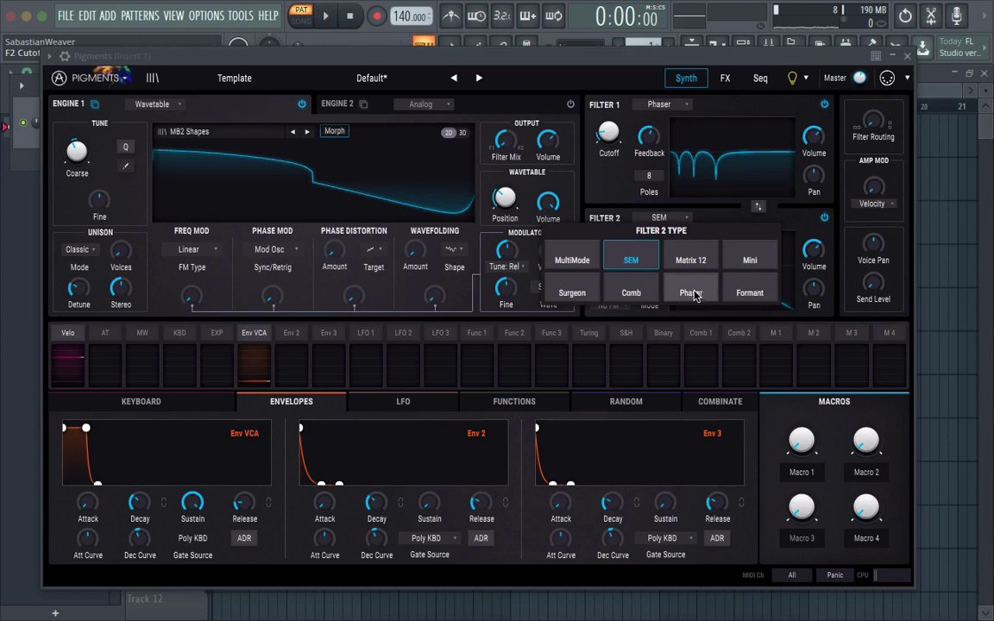
{"action": "left_click", "coordinate": [750, 292]}
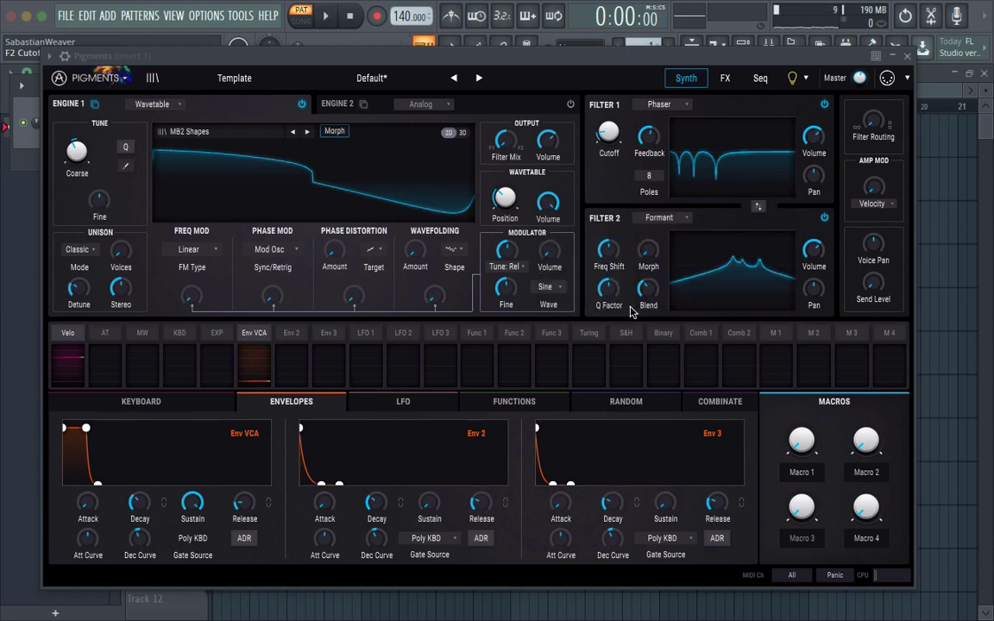
Lower the Formant filter's frequency shift, raise its Q factor and blend, and try its morph control
{"action": "left_click_drag", "start_coordinate": [609, 251], "coordinate": [652, 250]}
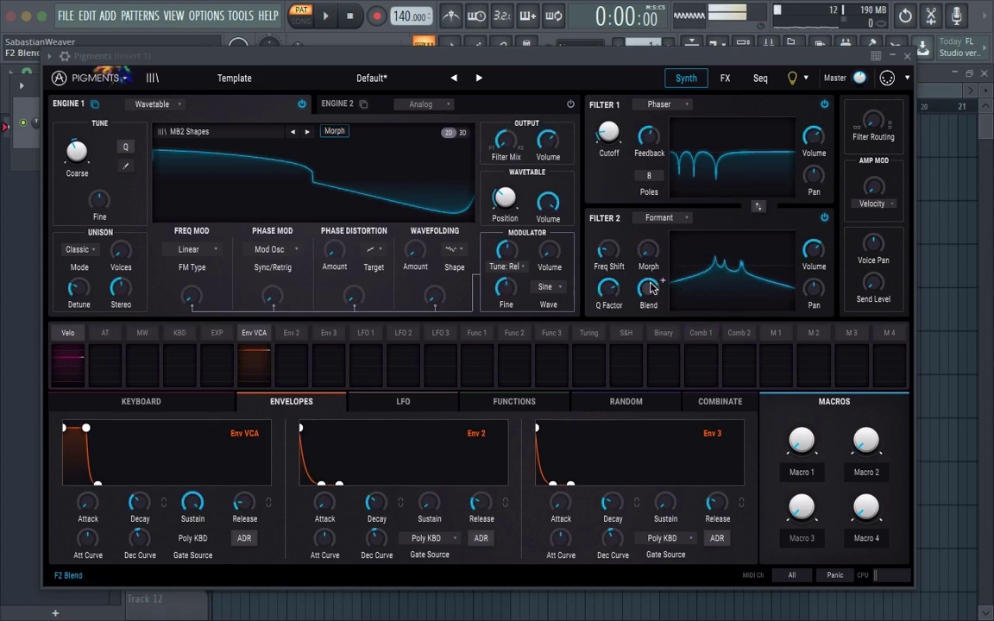
{"action": "left_click_drag", "start_coordinate": [647, 249], "coordinate": [661, 242]}
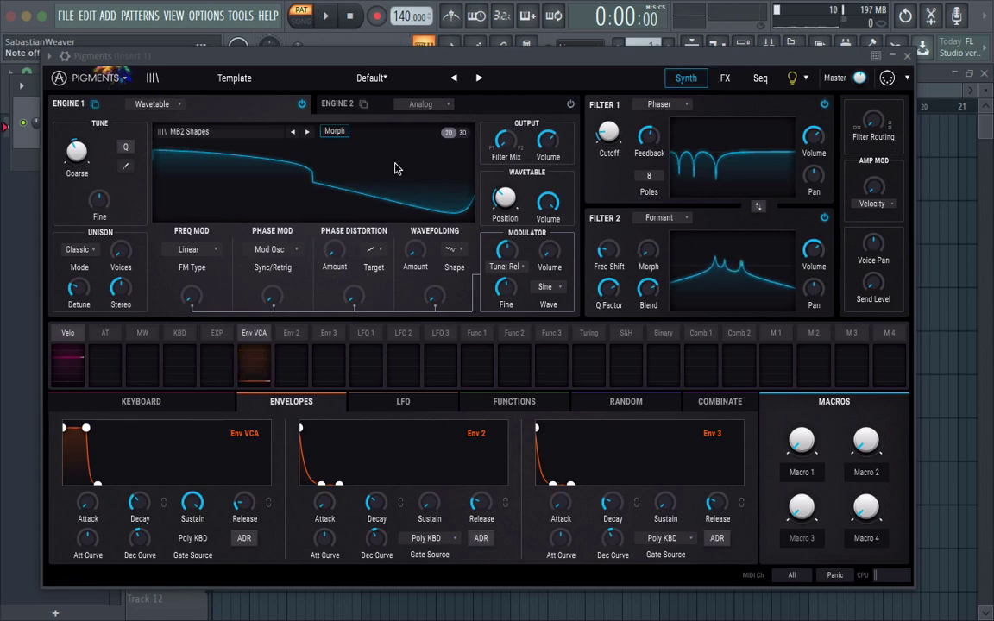
Reload the Default preset from the Template category
{"action": "left_click", "coordinate": [234, 79]}
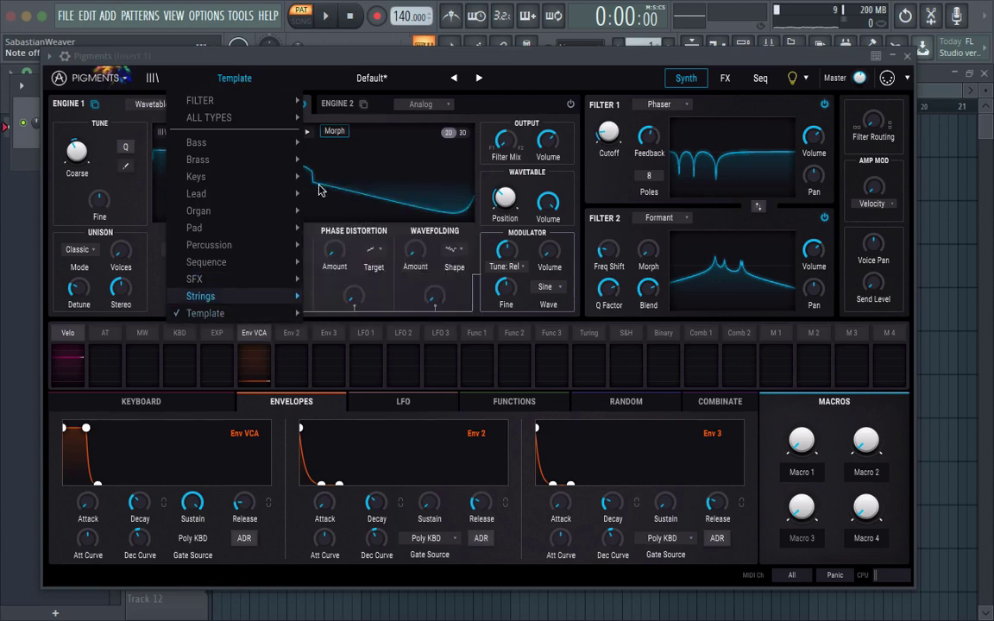
{"action": "mouse_move", "coordinate": [237, 315]}
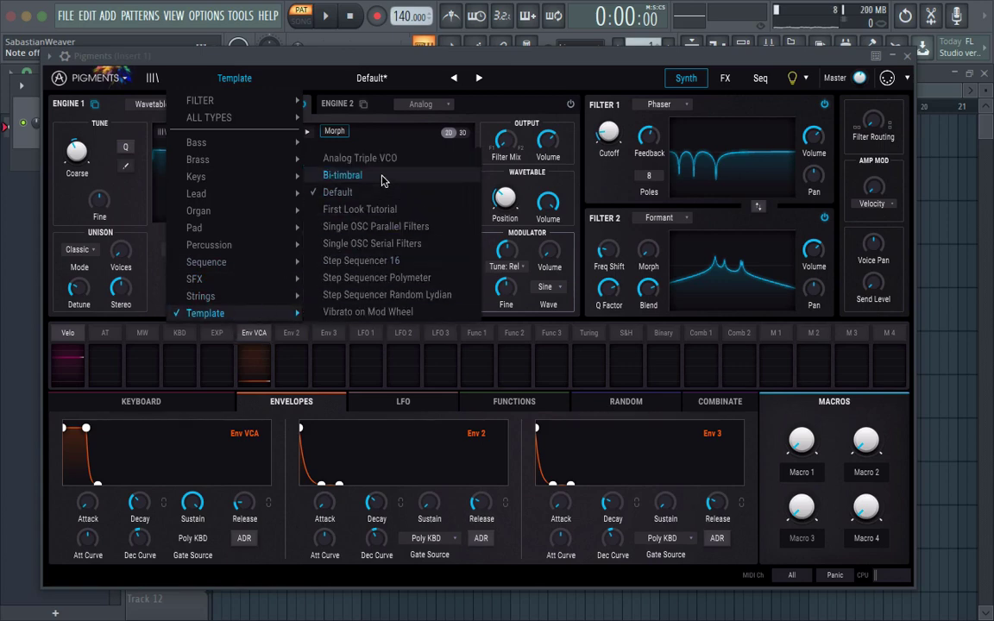
{"action": "left_click", "coordinate": [332, 193]}
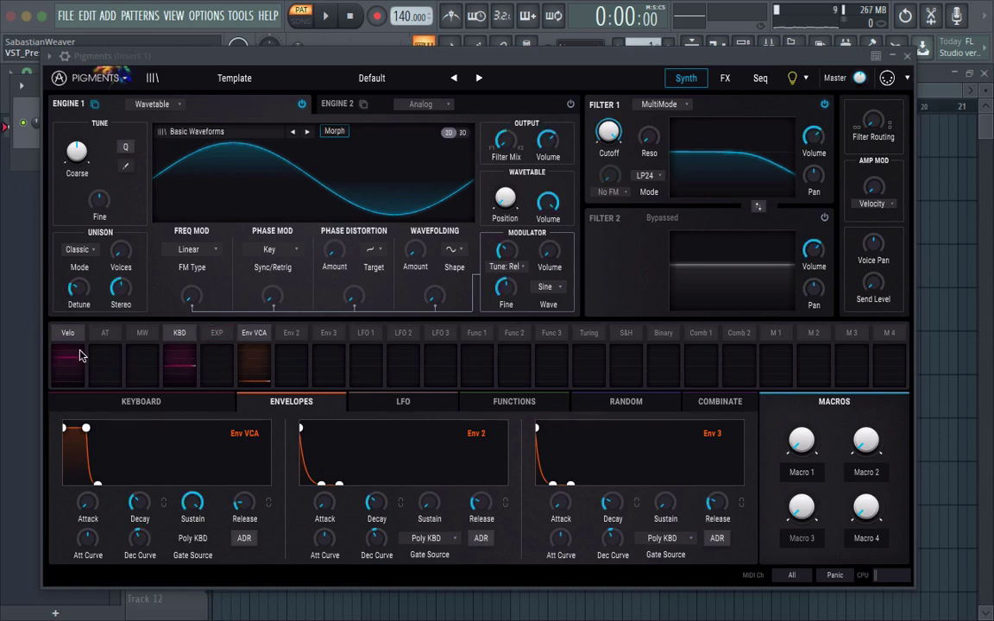
Examine the keyboard settings, envelopes and LFOs among the modulation sources
{"action": "left_click", "coordinate": [181, 370]}
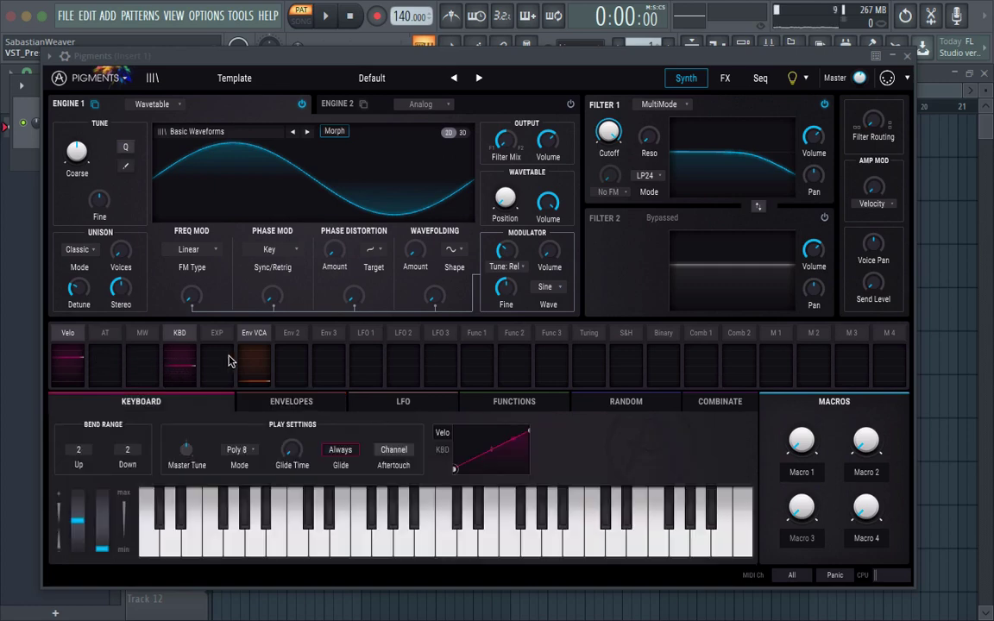
{"action": "left_click", "coordinate": [256, 356]}
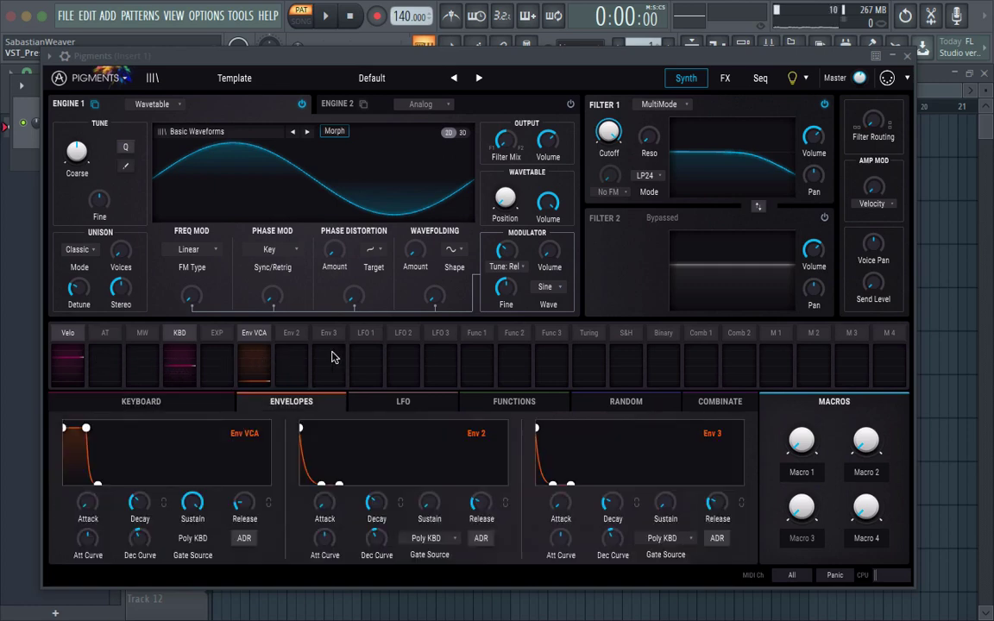
{"action": "left_click", "coordinate": [377, 358]}
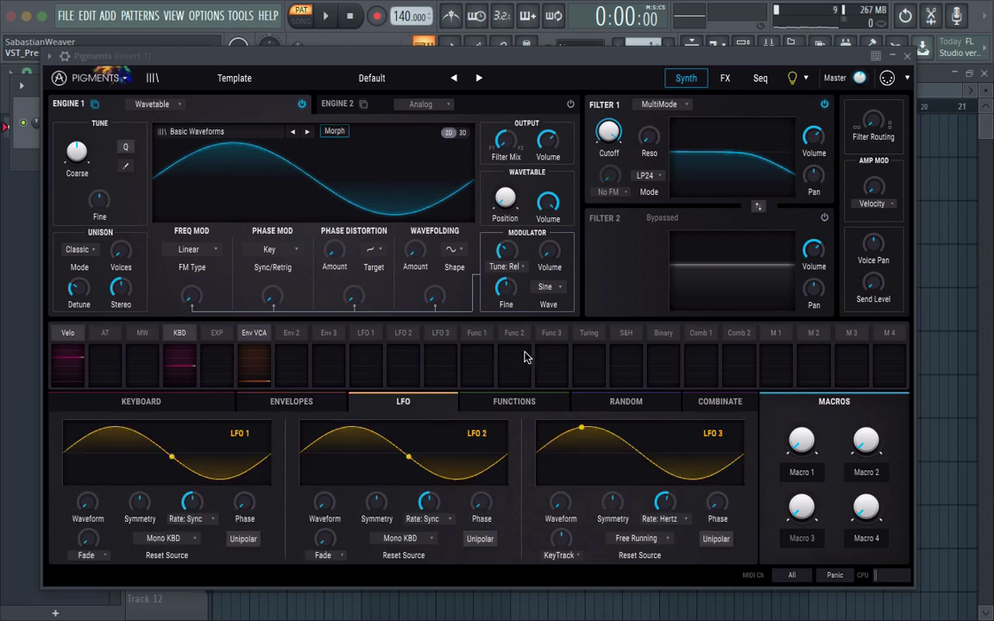
Reshape Function 1 by moving its peak toward the middle and adding three points, including one at time 0.250 and one at 0.124
{"action": "left_click", "coordinate": [477, 355]}
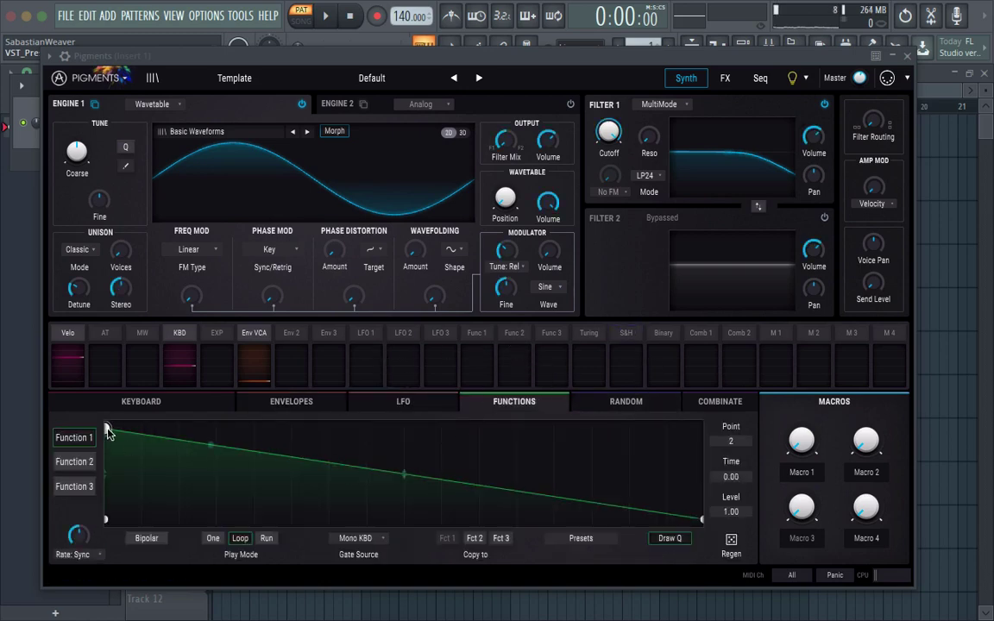
{"action": "left_click_drag", "start_coordinate": [107, 430], "coordinate": [365, 428]}
{"action": "left_click", "coordinate": [293, 480]}
{"action": "left_click", "coordinate": [254, 452]}
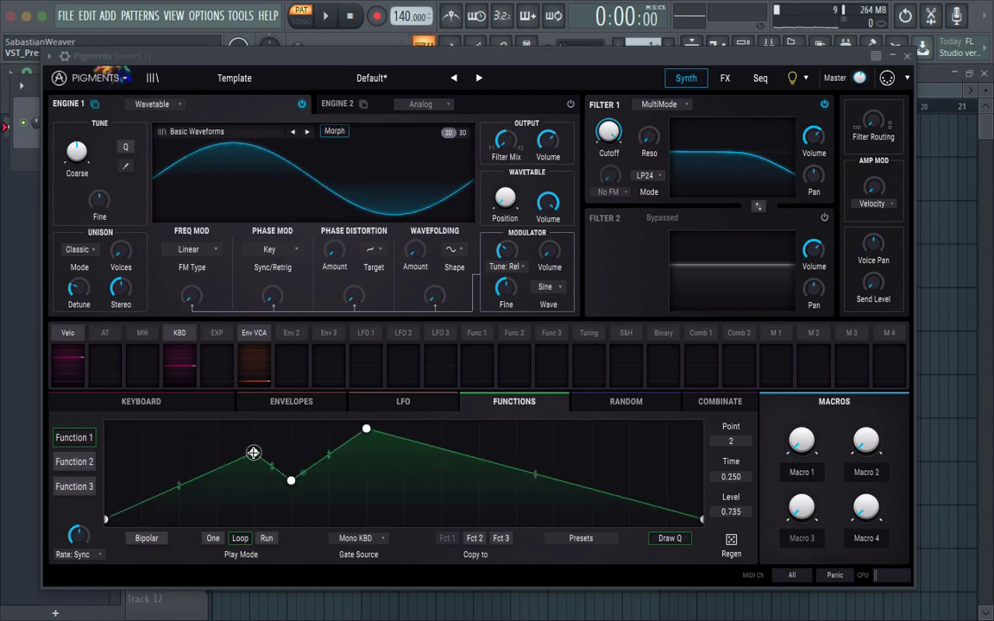
{"action": "double_click", "coordinate": [178, 445]}
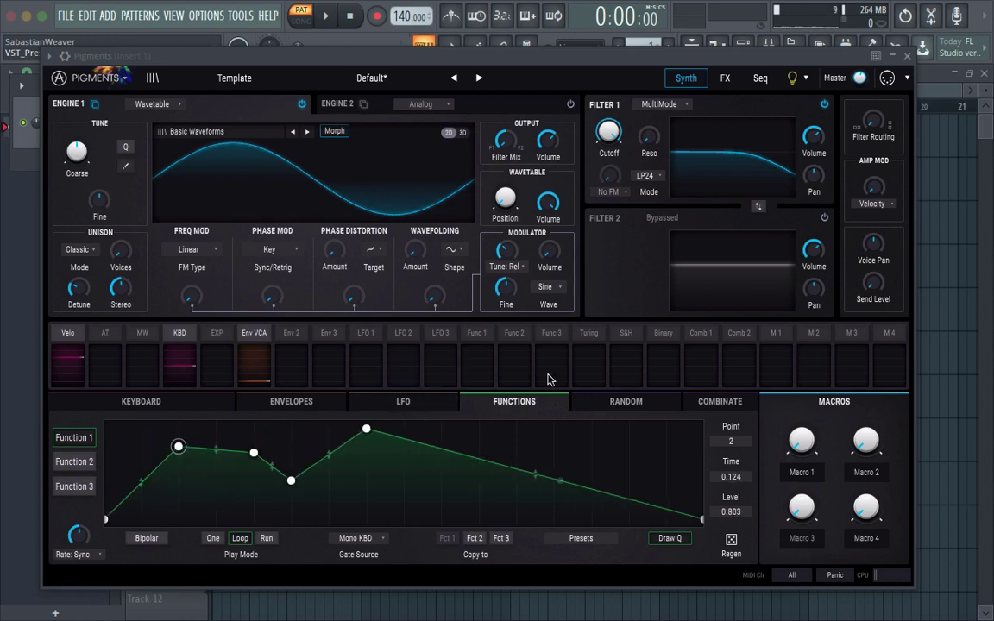
Inspect the modulation routings of the Turing and Comb 1 sources, closing each view
{"action": "left_click", "coordinate": [597, 351]}
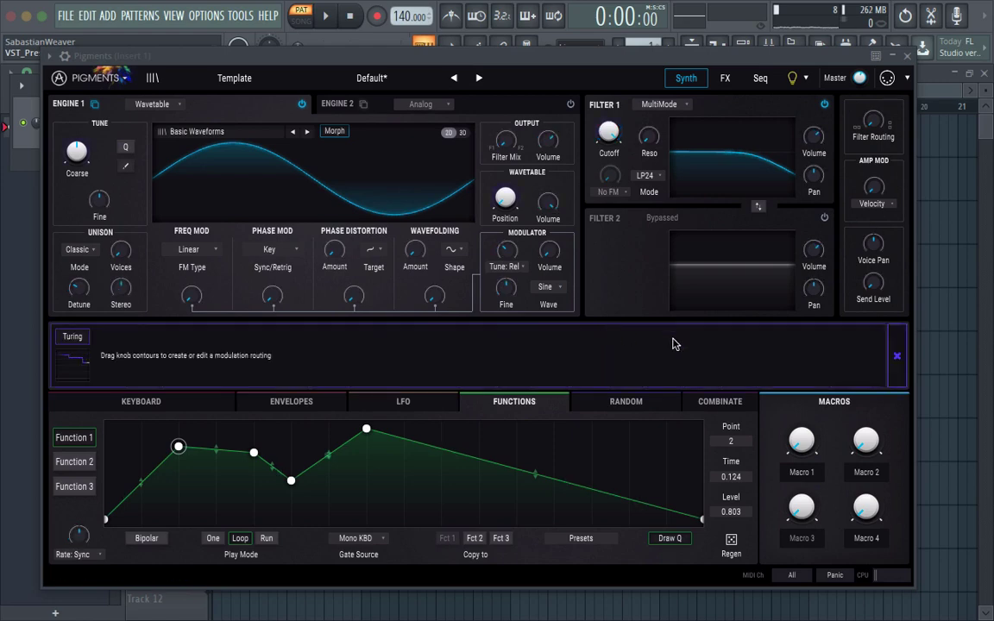
{"action": "left_click", "coordinate": [896, 356]}
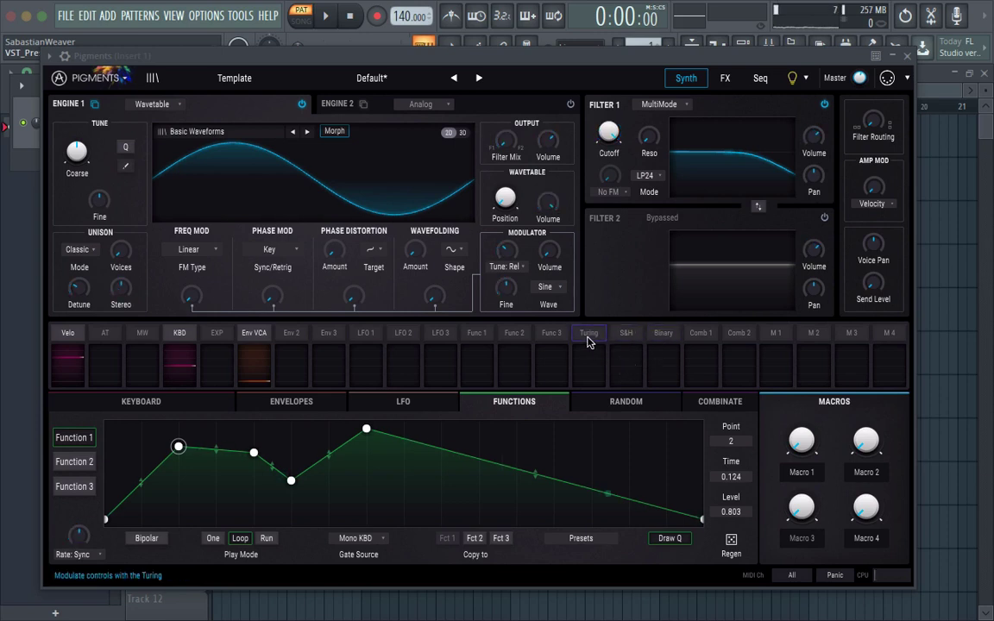
{"action": "left_click", "coordinate": [699, 336]}
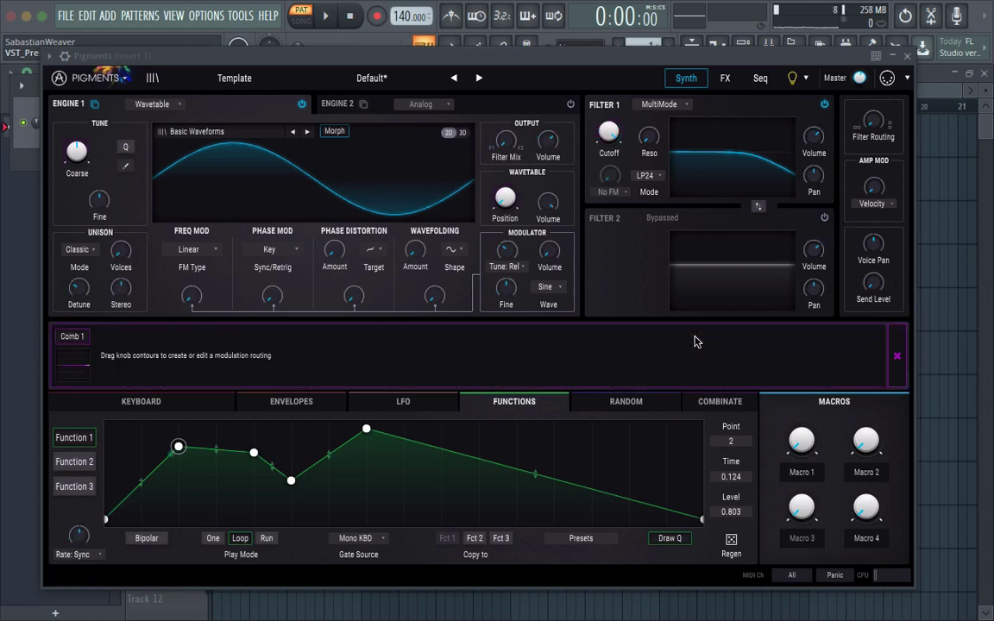
{"action": "left_click", "coordinate": [894, 351]}
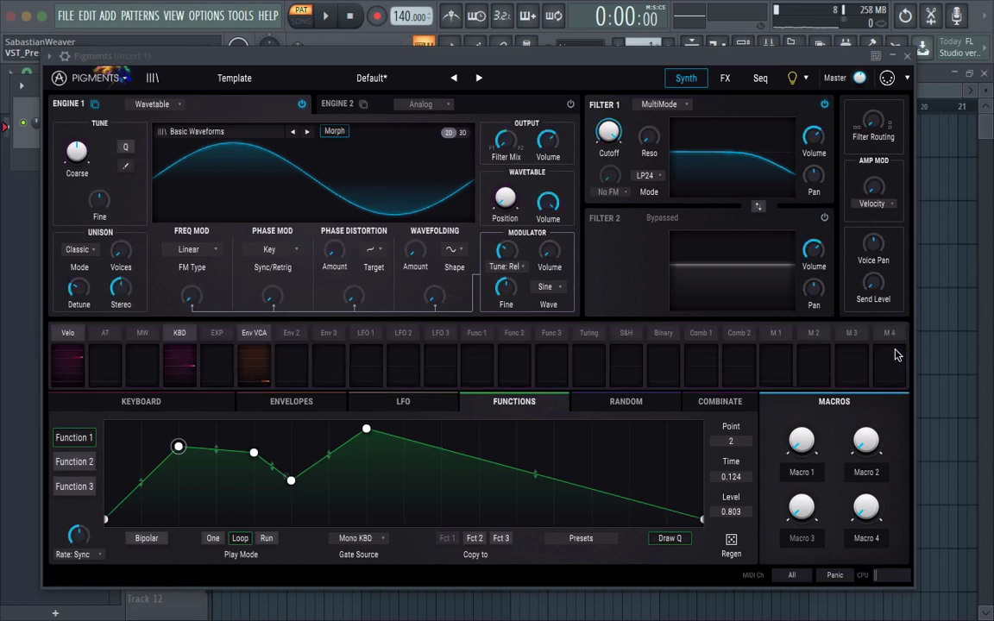
Configure Combinate 1 with Func 1 as source and Macro 1 as mod, keeping the Sum type
{"action": "left_click", "coordinate": [705, 352]}
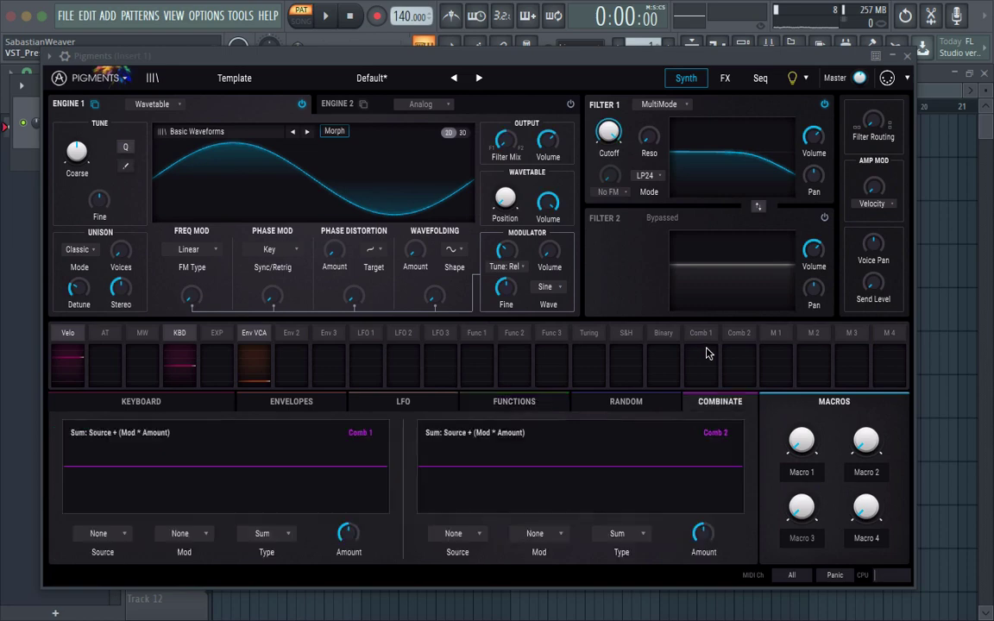
{"action": "left_click", "coordinate": [98, 533]}
{"action": "left_click", "coordinate": [101, 475]}
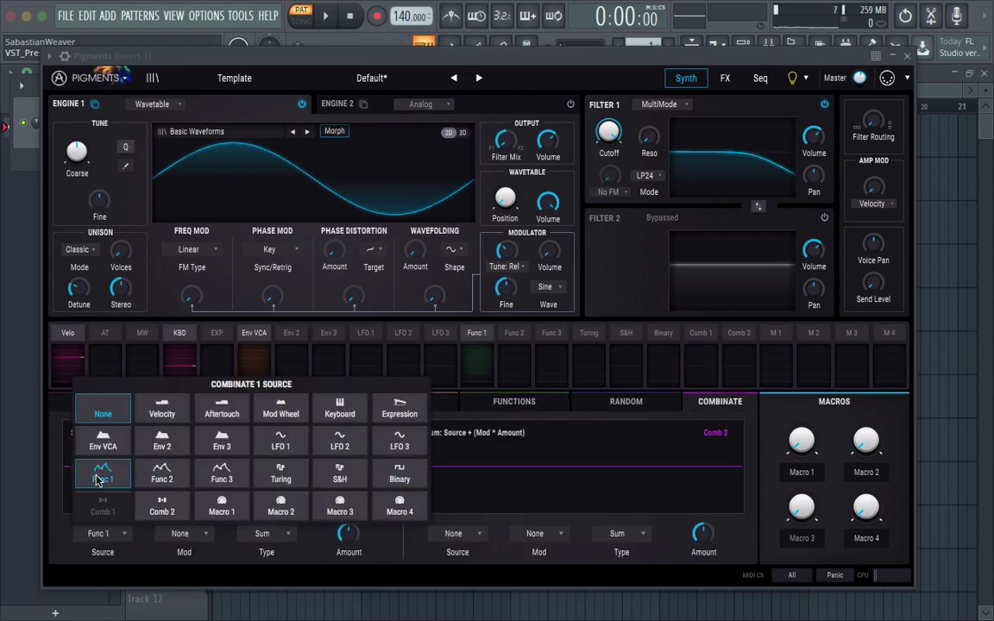
{"action": "left_click", "coordinate": [200, 537]}
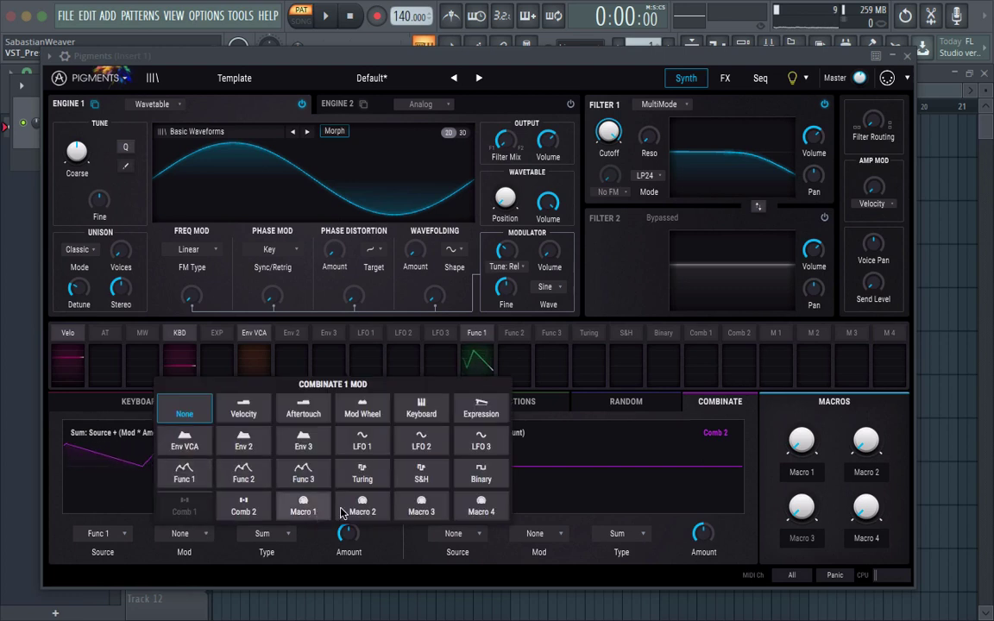
{"action": "left_click", "coordinate": [298, 491]}
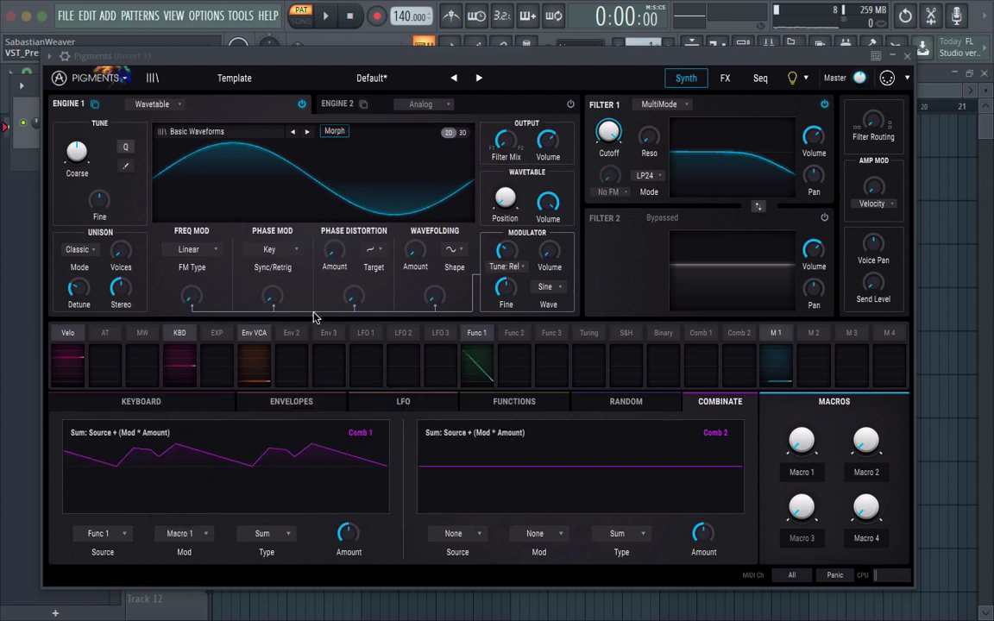
{"action": "left_click", "coordinate": [275, 539]}
{"action": "left_click", "coordinate": [528, 391]}
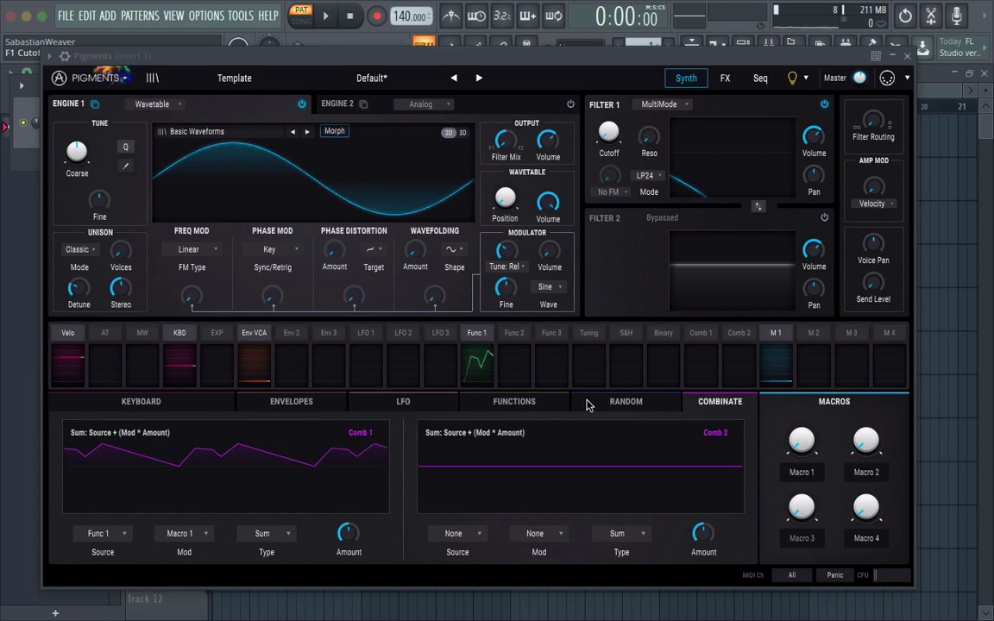
Inspect the Macro 1 modulation routings and close the view
{"action": "left_click", "coordinate": [786, 356]}
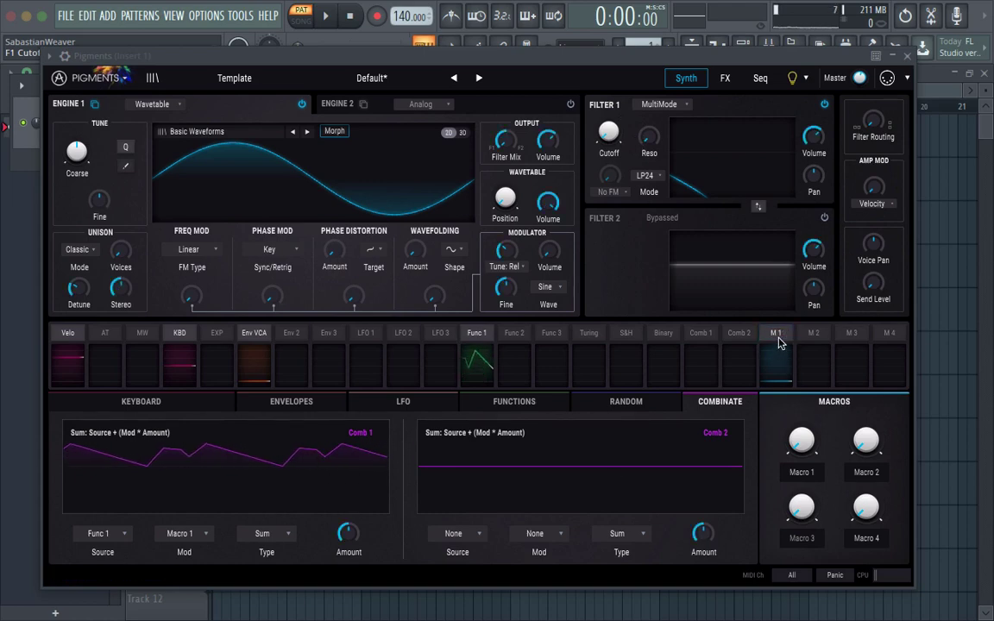
{"action": "left_click", "coordinate": [779, 343]}
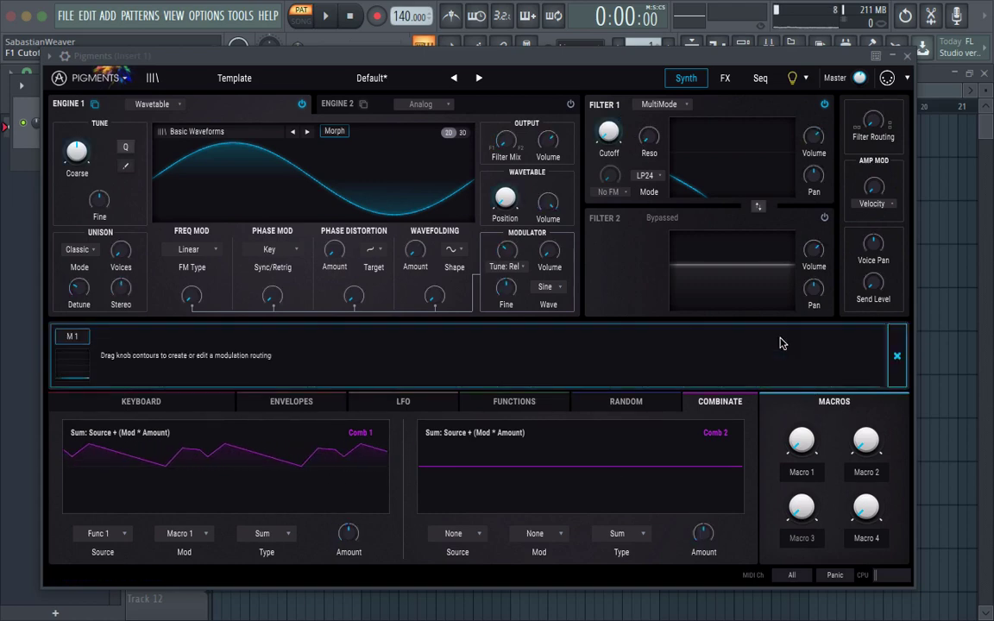
{"action": "left_click", "coordinate": [896, 355]}
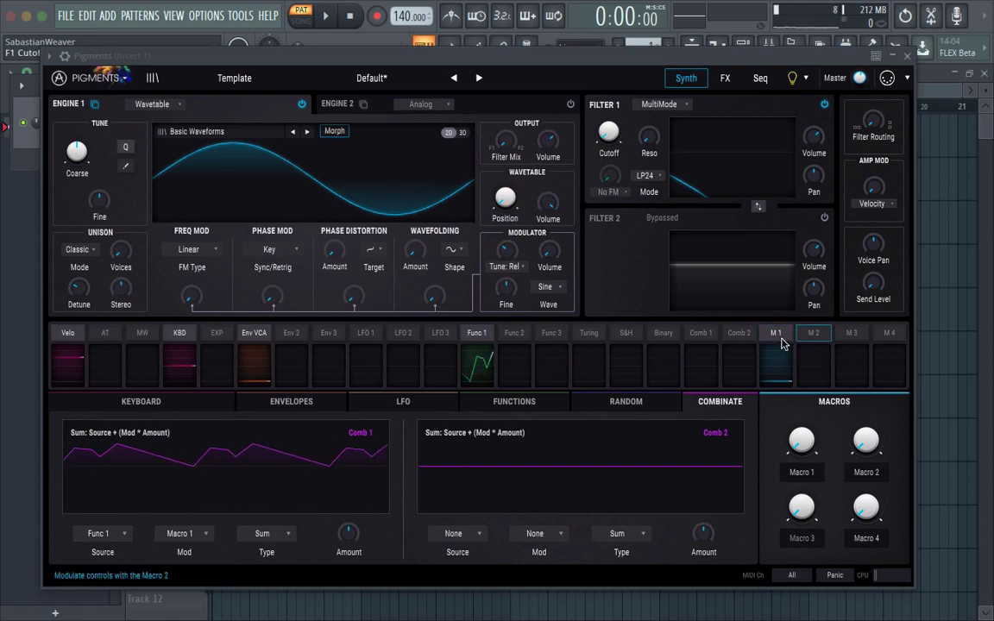
Route Func 1 to Filter 1's cutoff with a modulation amount of 0.69
{"action": "mouse_move", "coordinate": [766, 366]}
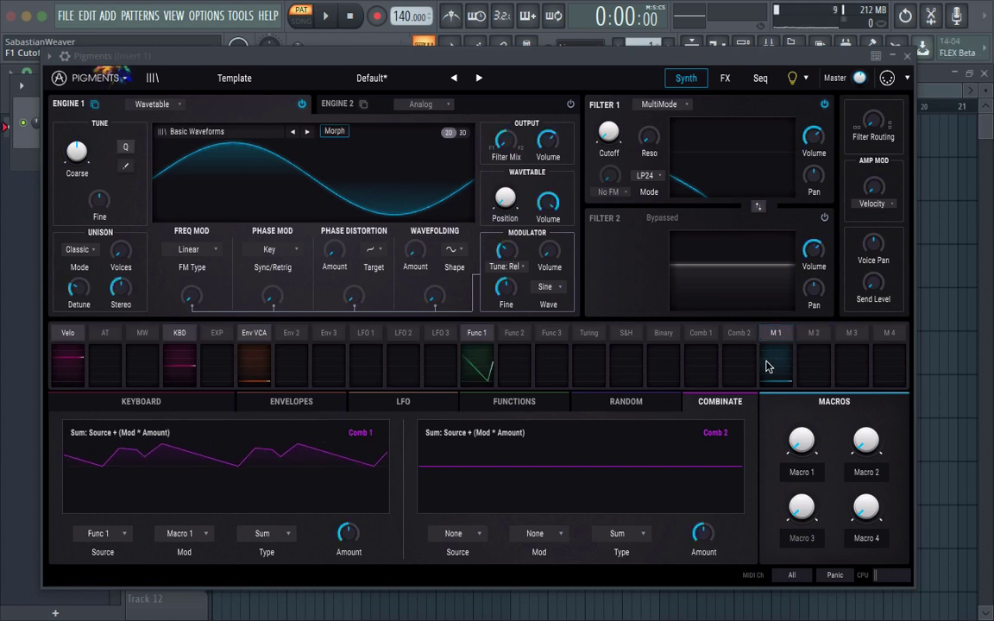
{"action": "left_click", "coordinate": [476, 345]}
{"action": "left_click_drag", "start_coordinate": [593, 136], "coordinate": [594, 112]}
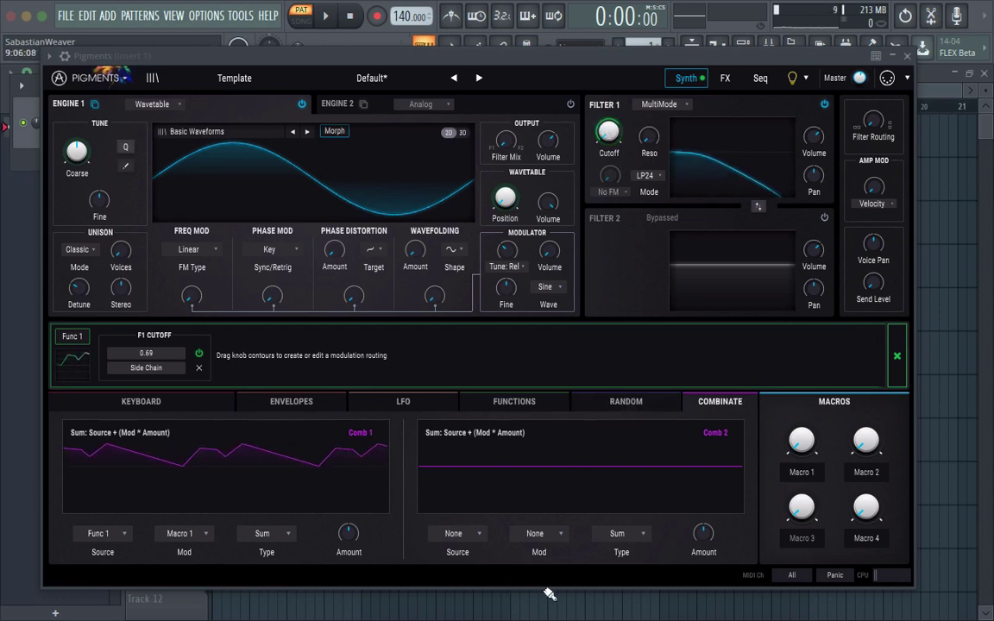
{"action": "left_click", "coordinate": [893, 363]}
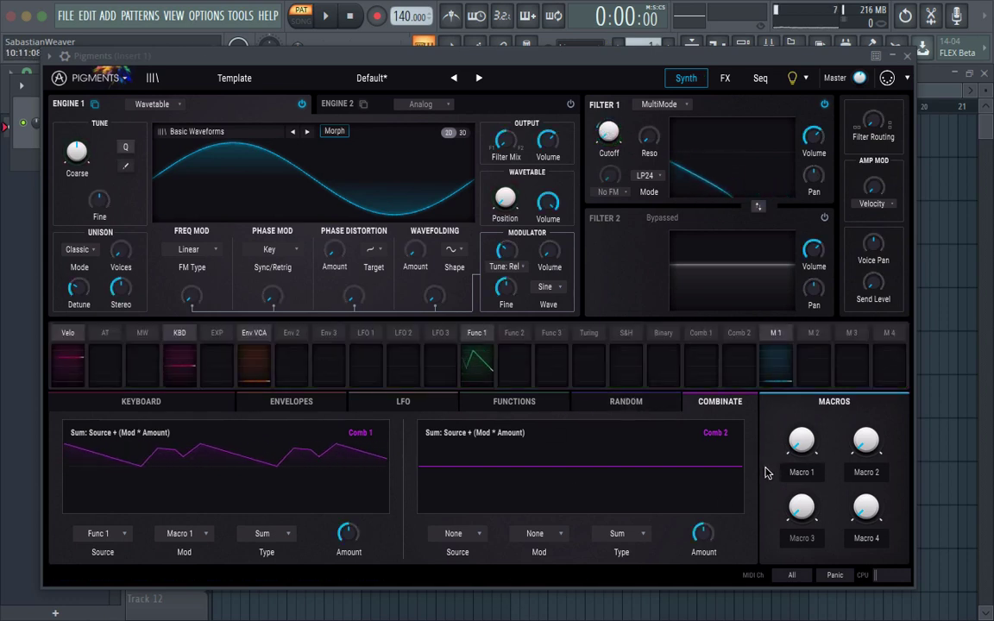
Try Macro 1 and raise Combinate 1's amount to the maximum
{"action": "left_click_drag", "start_coordinate": [799, 446], "coordinate": [800, 543]}
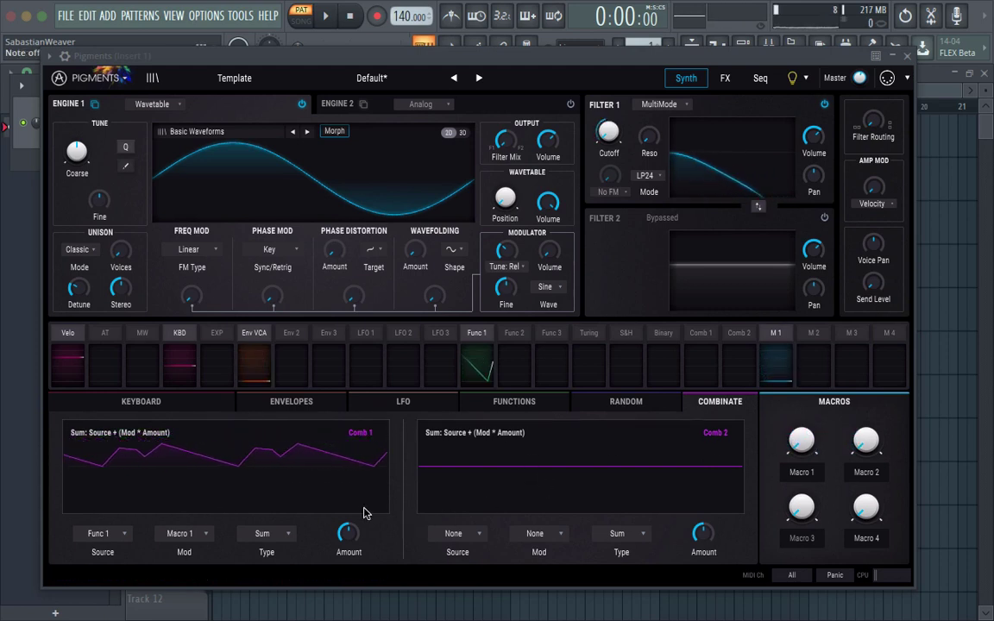
{"action": "mouse_move", "coordinate": [362, 524]}
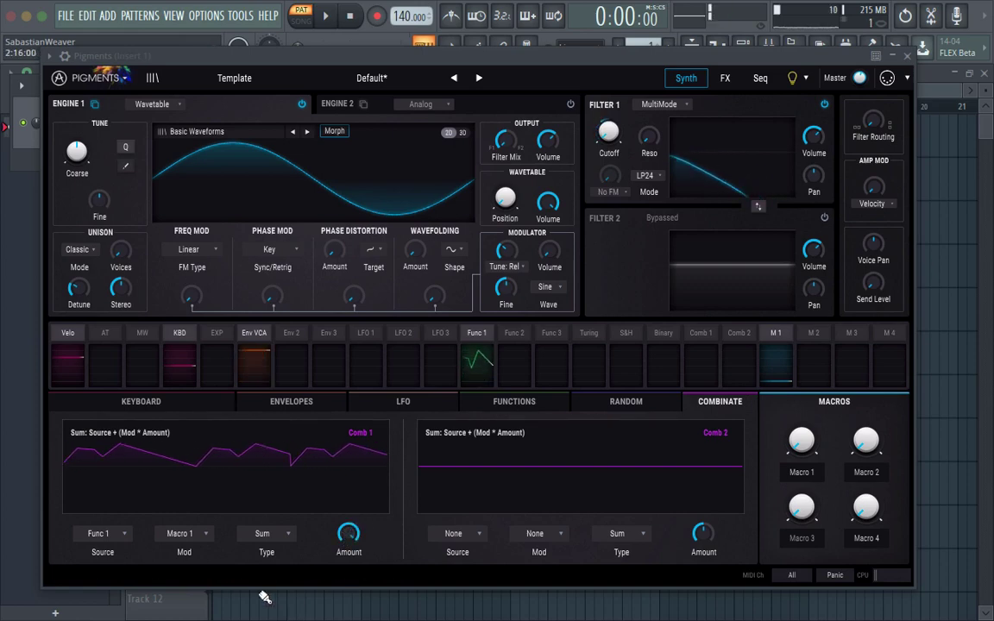
Change Combinate 1's type to Diff and test it with Macro 1
{"action": "left_click", "coordinate": [263, 536]}
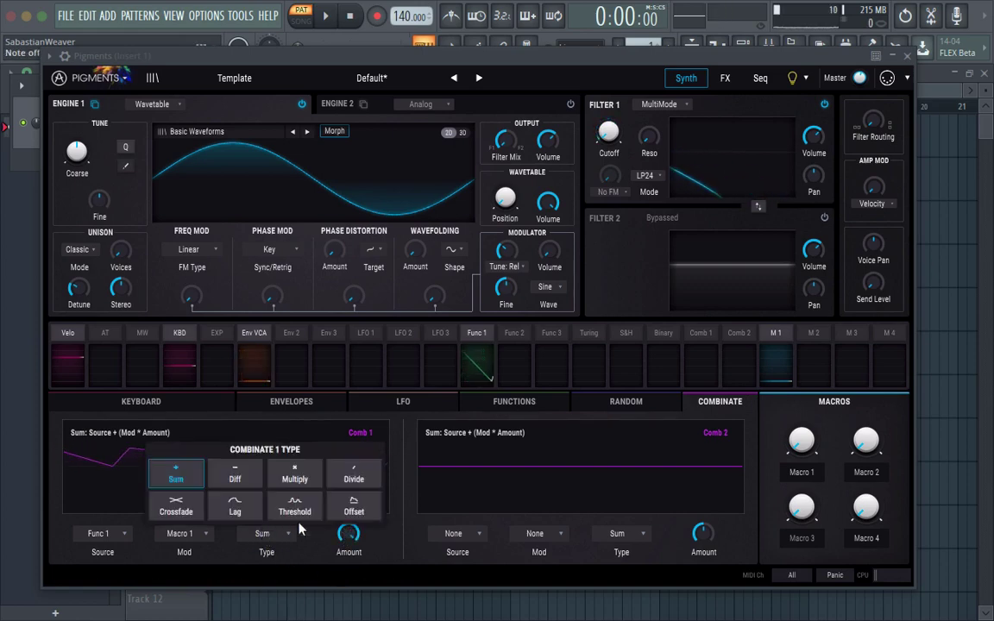
{"action": "left_click", "coordinate": [209, 426]}
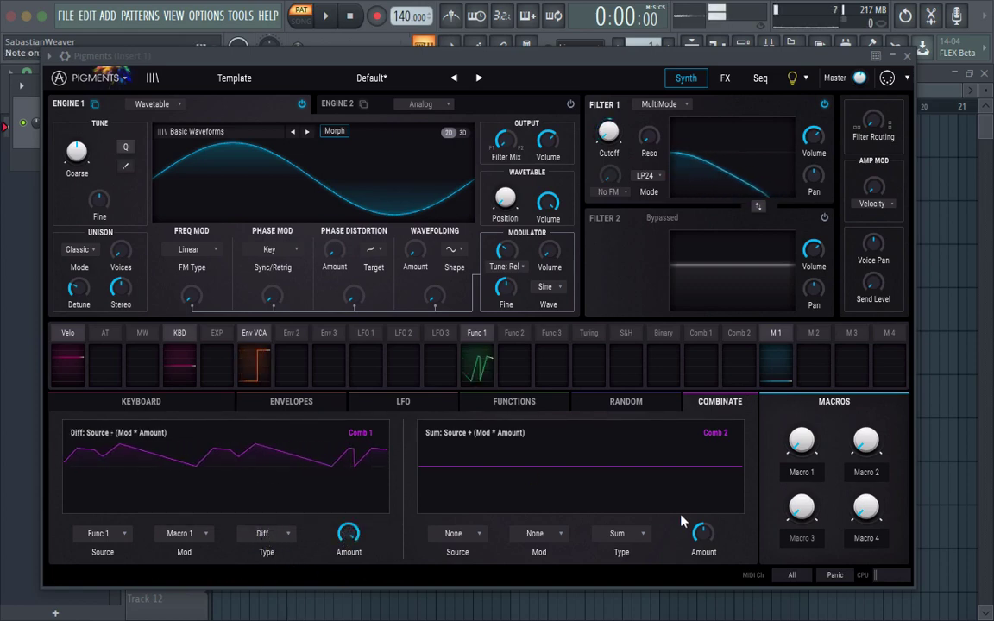
{"action": "mouse_move", "coordinate": [800, 441]}
{"action": "left_mouse_down"}
{"action": "mouse_move", "coordinate": [800, 371]}
{"action": "mouse_move", "coordinate": [800, 443]}
{"action": "left_mouse_up"}
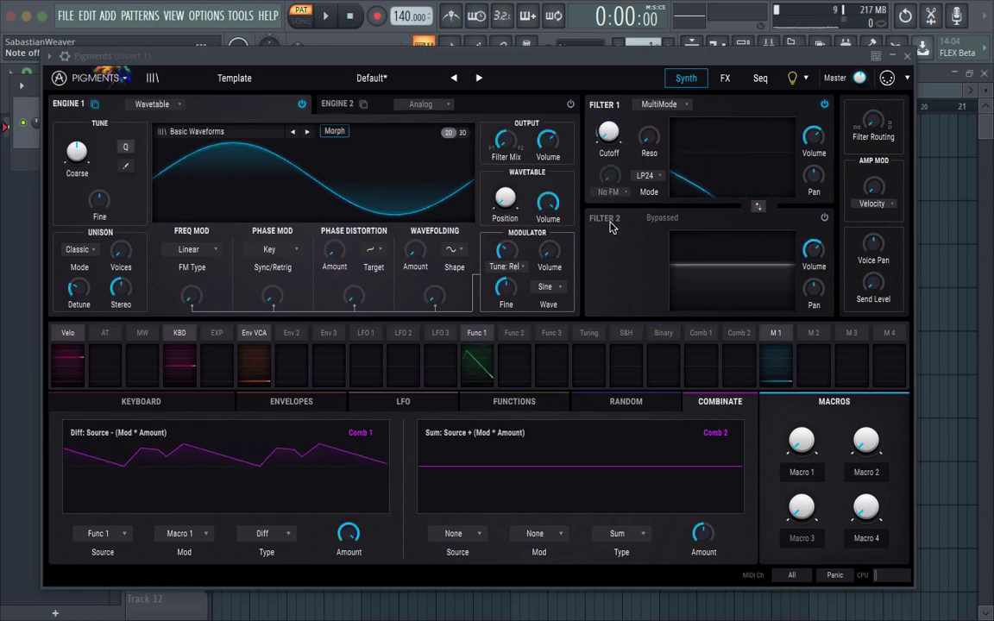
Remove Func 1's modulation routing from Filter 1's cutoff
{"action": "left_click", "coordinate": [479, 341]}
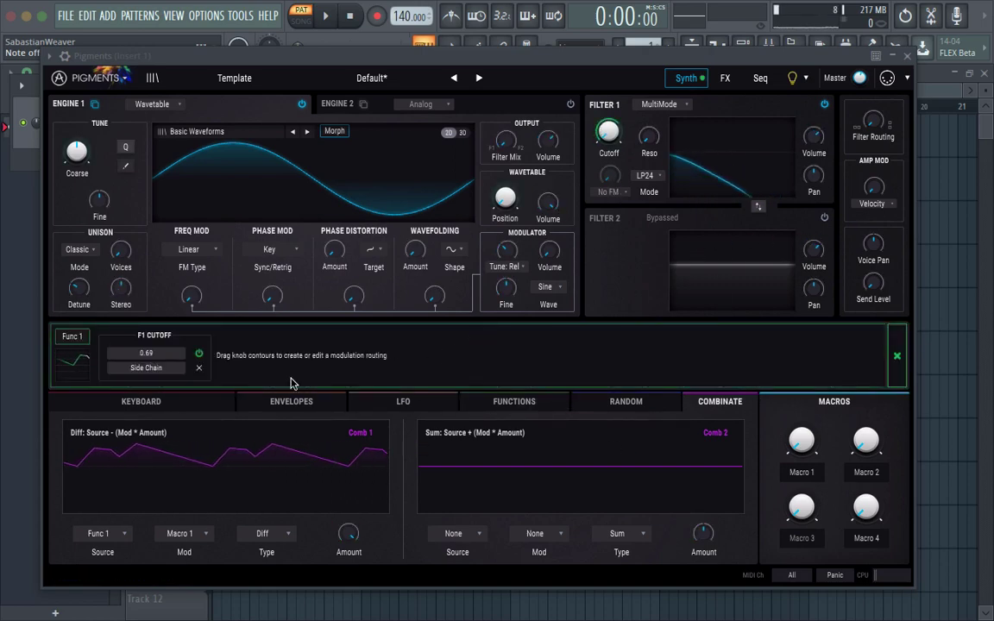
{"action": "left_click", "coordinate": [199, 367]}
{"action": "left_click", "coordinate": [896, 355]}
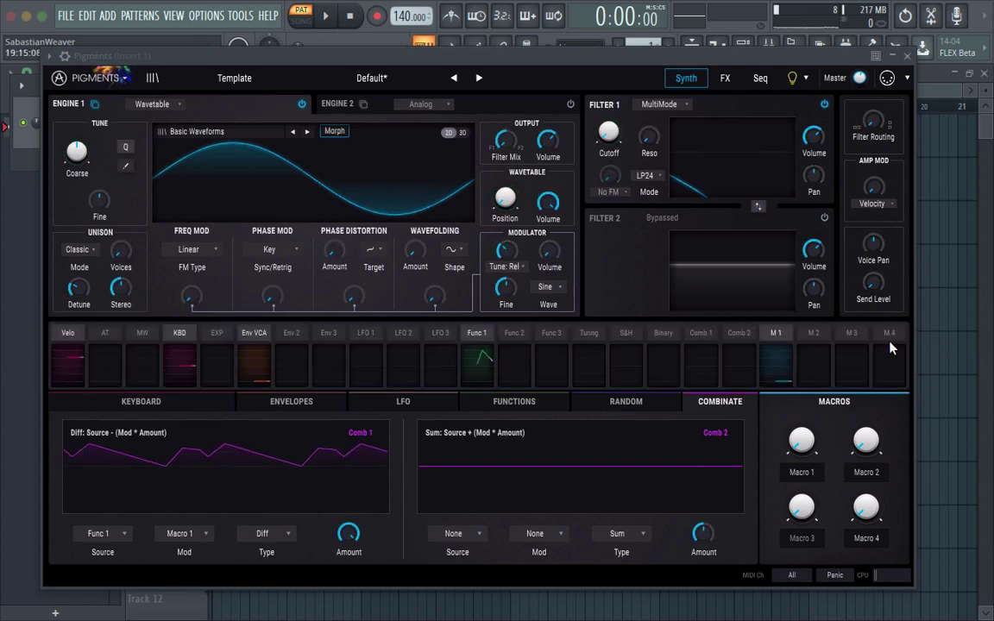
Route Comb 1 to Filter 1's cutoff with a modulation amount of 0.79
{"action": "left_click", "coordinate": [697, 339]}
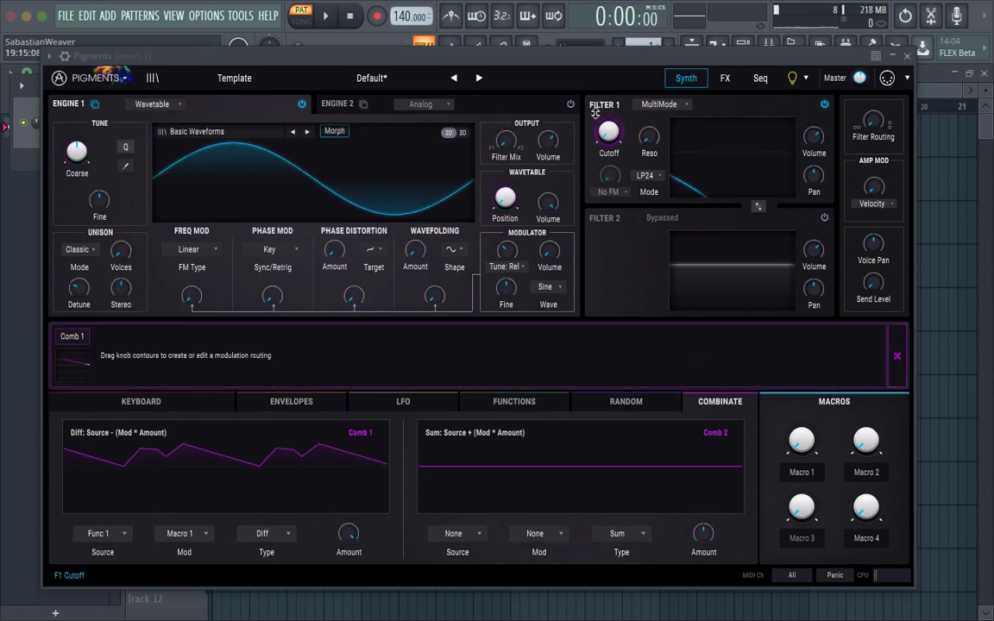
{"action": "left_click_drag", "start_coordinate": [608, 127], "coordinate": [608, 104]}
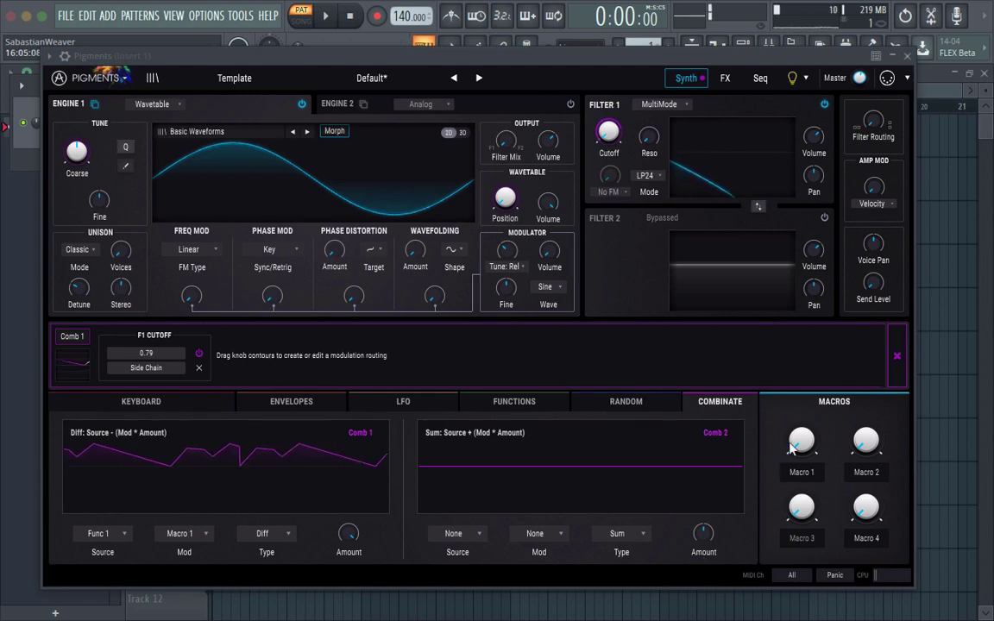
Test Comb 1's cutoff modulation with Macro 1, and reload the Default template preset
{"action": "left_click_drag", "start_coordinate": [791, 445], "coordinate": [790, 436]}
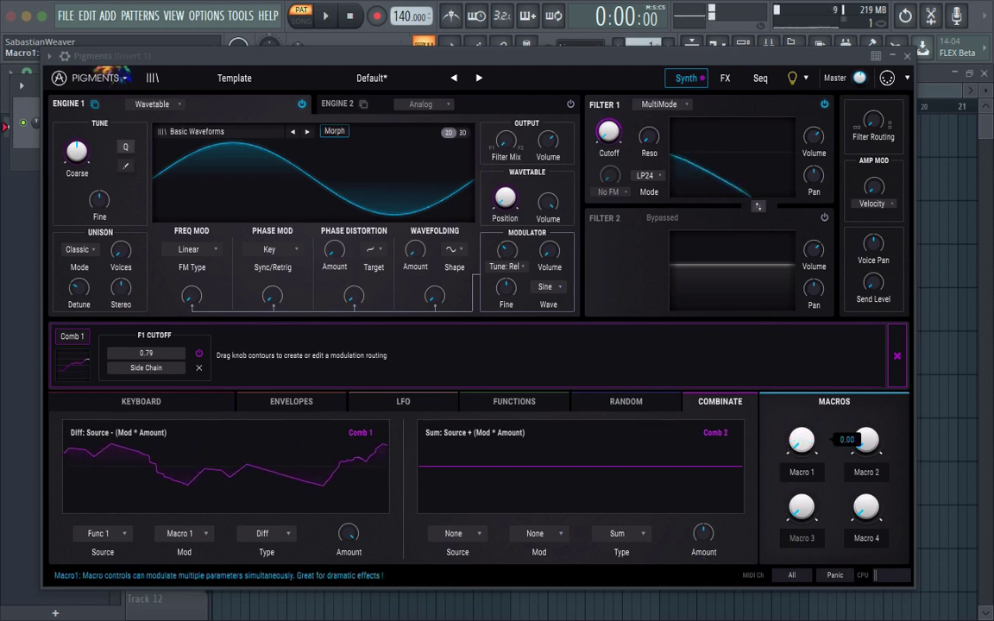
{"action": "left_click", "coordinate": [895, 347]}
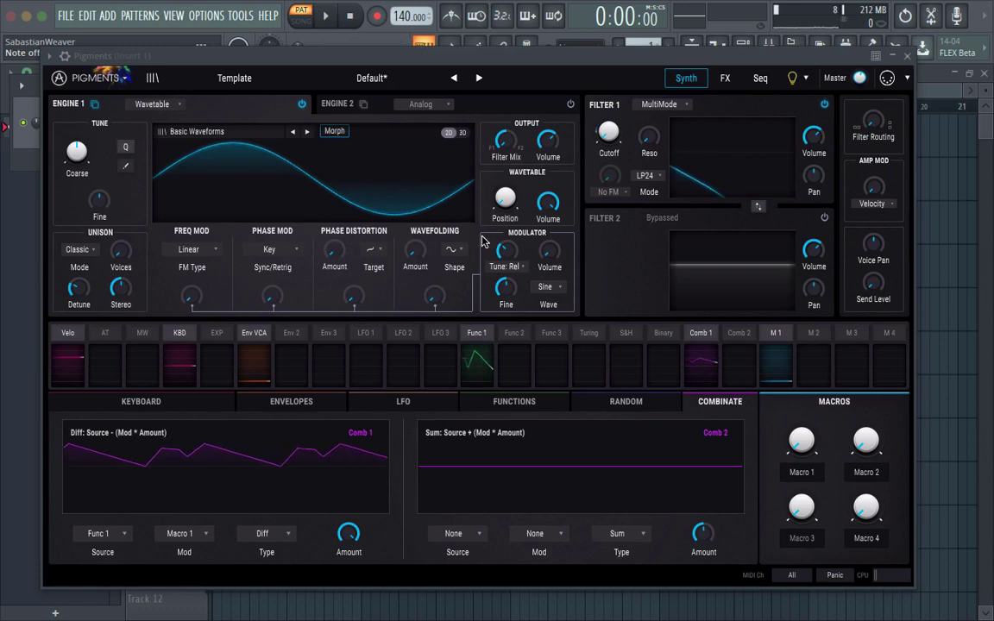
{"action": "left_click", "coordinate": [226, 83]}
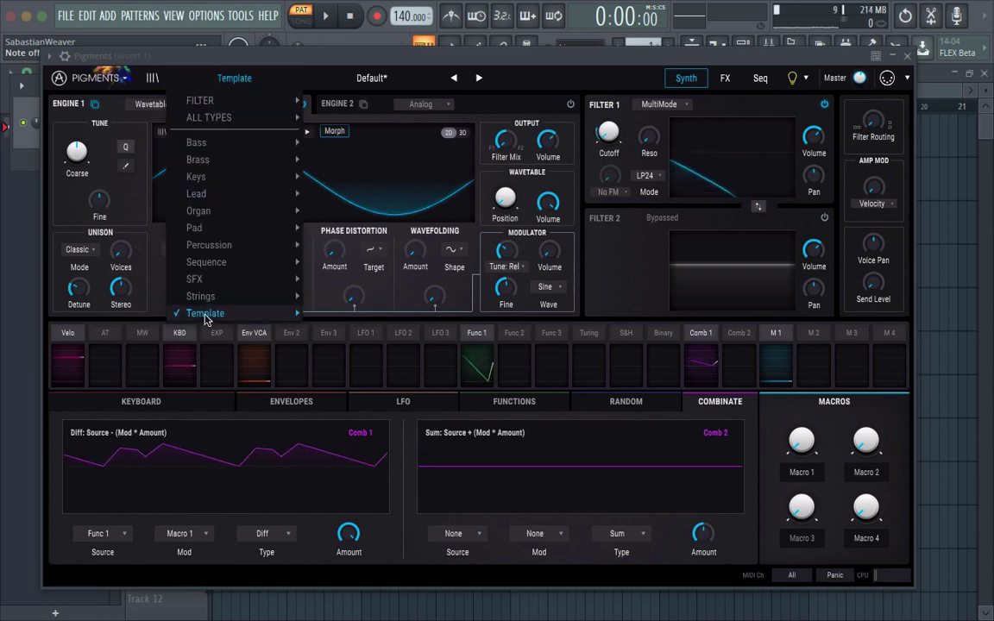
{"action": "mouse_move", "coordinate": [207, 315]}
{"action": "left_click", "coordinate": [356, 194]}
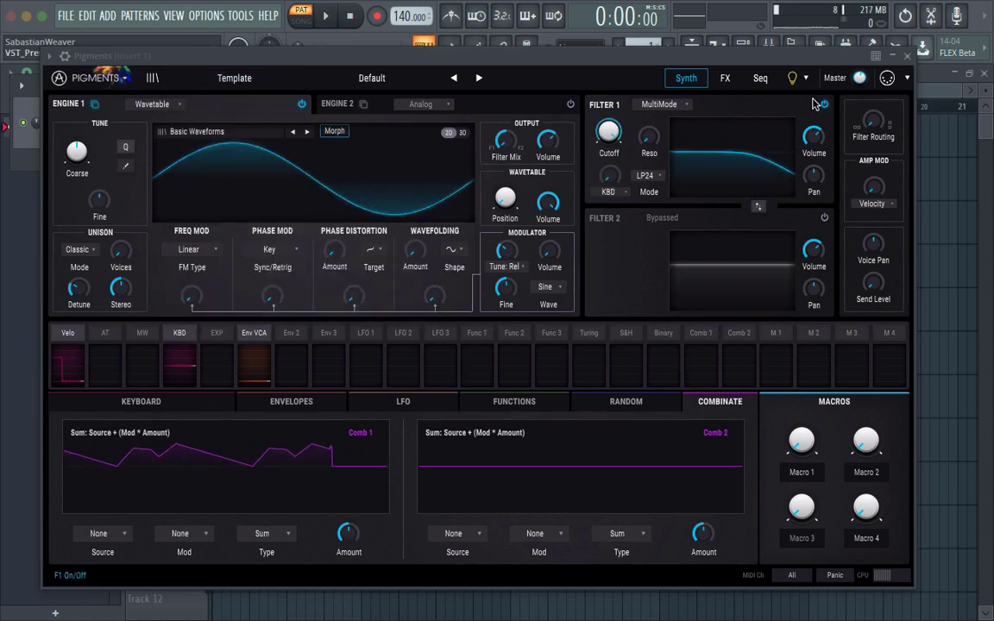
Show the effects page and raise the send amount feeding the Send Bus
{"action": "left_click", "coordinate": [724, 80]}
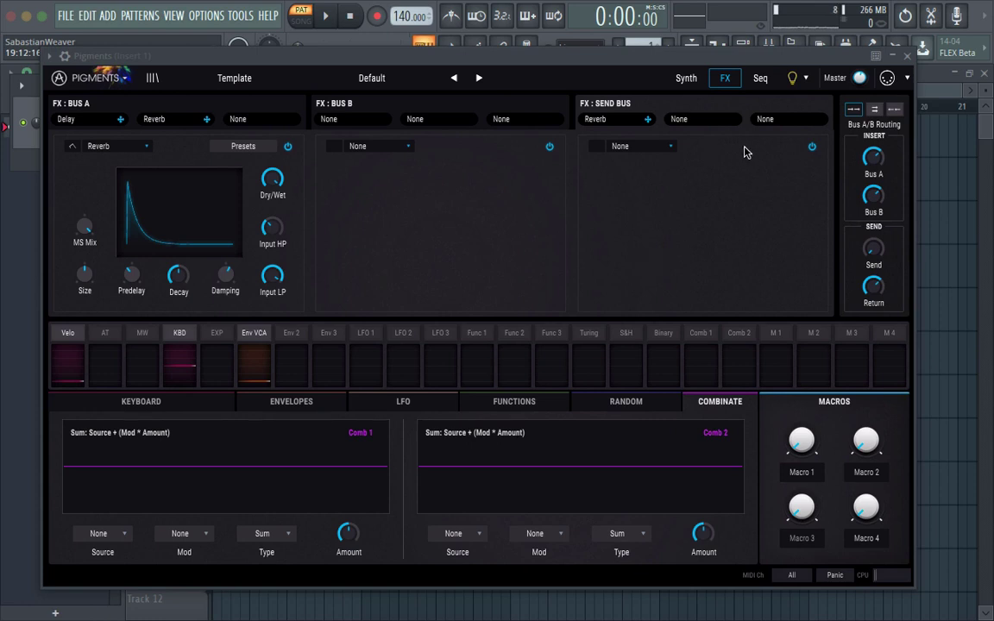
{"action": "mouse_move", "coordinate": [887, 242]}
{"action": "left_click_drag", "start_coordinate": [873, 249], "coordinate": [873, 226]}
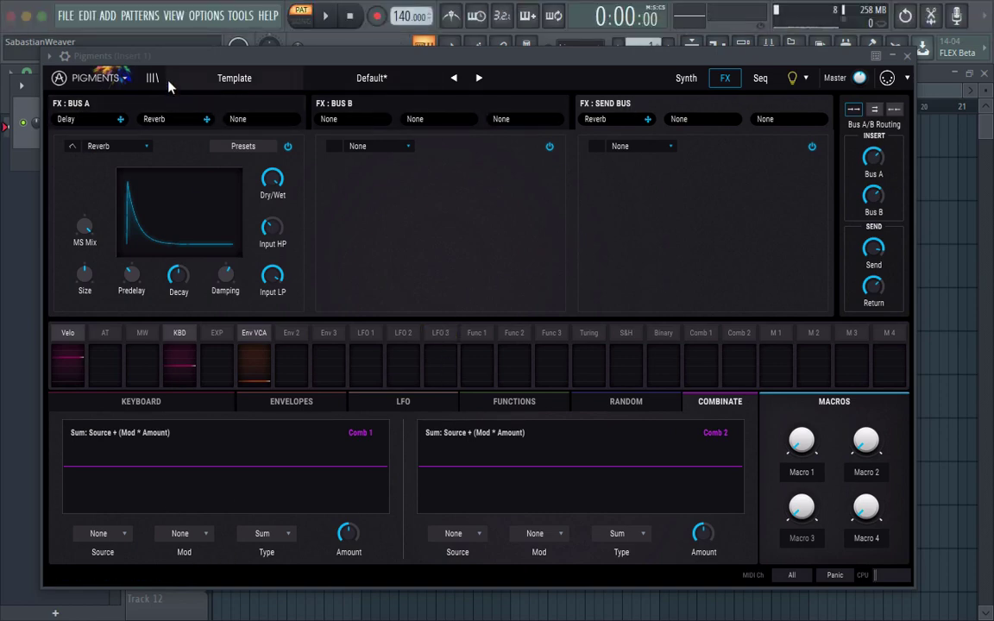
Return to the synth page and load the ESW Analog wavetable ARP Saw into Engine 1
{"action": "left_click", "coordinate": [684, 77]}
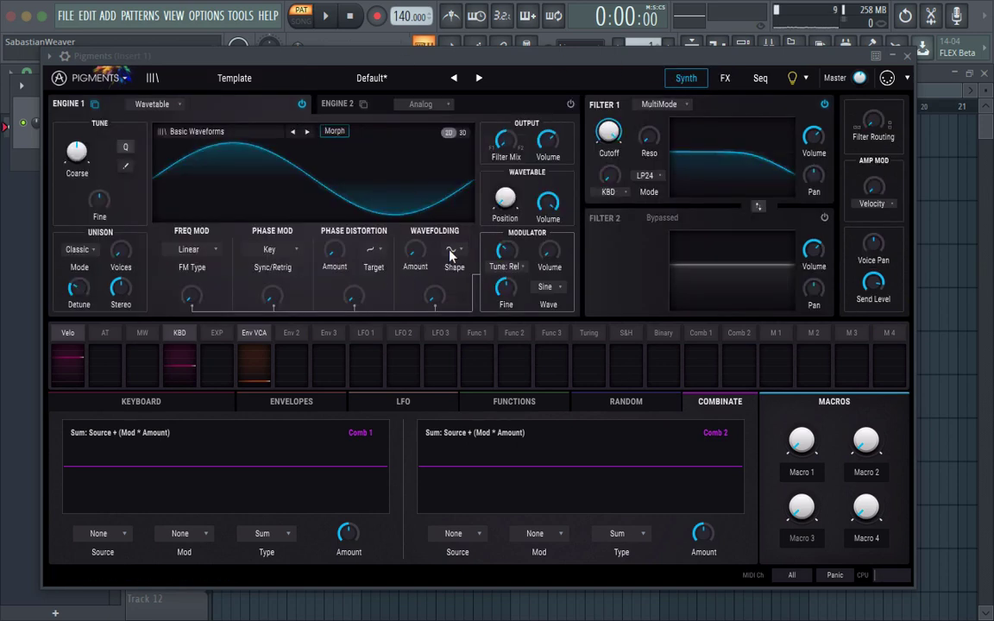
{"action": "left_click", "coordinate": [229, 131]}
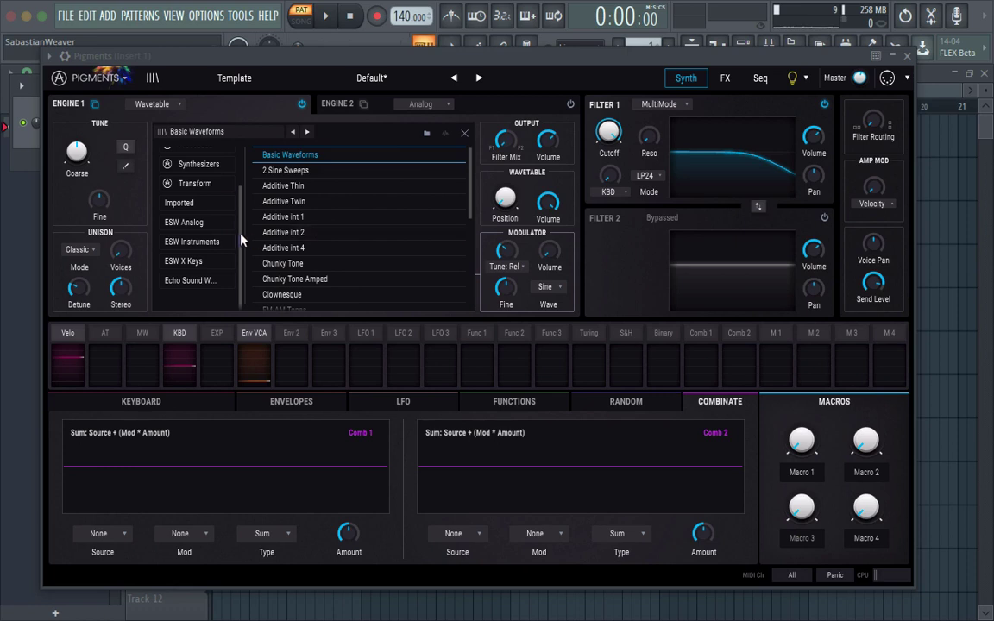
{"action": "left_click", "coordinate": [212, 224]}
{"action": "left_click", "coordinate": [296, 188]}
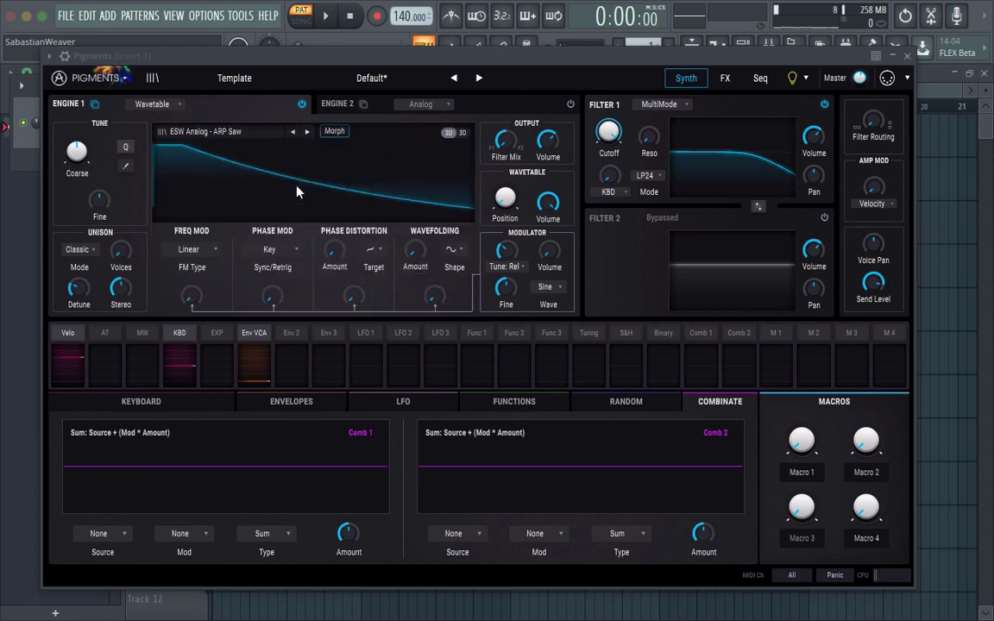
Compare sweeping Engine 1's wavetable position with Morph off and on
{"action": "left_click", "coordinate": [333, 135]}
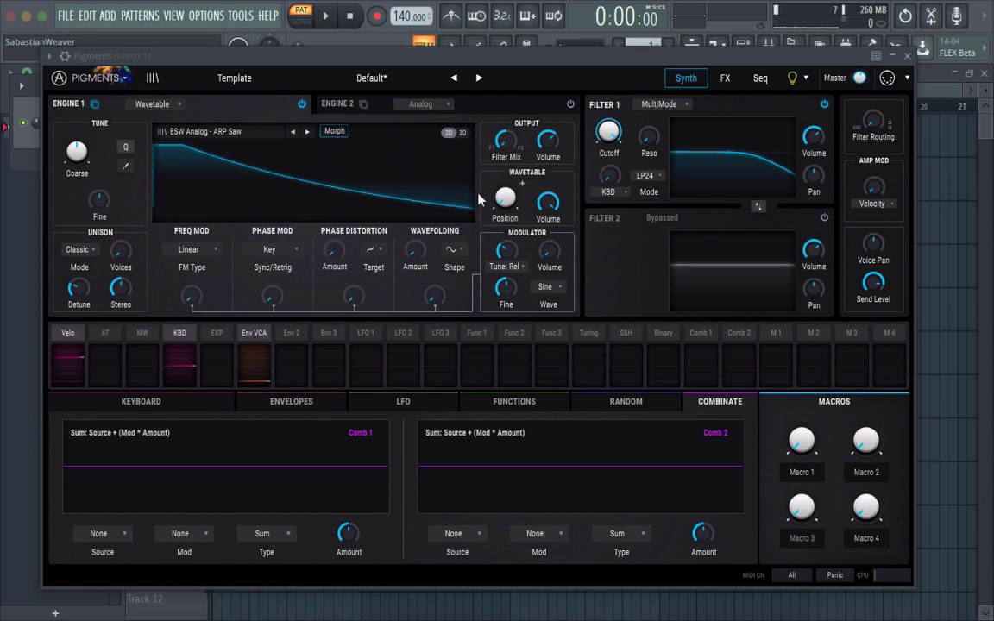
{"action": "left_click_drag", "start_coordinate": [501, 197], "coordinate": [521, 184]}
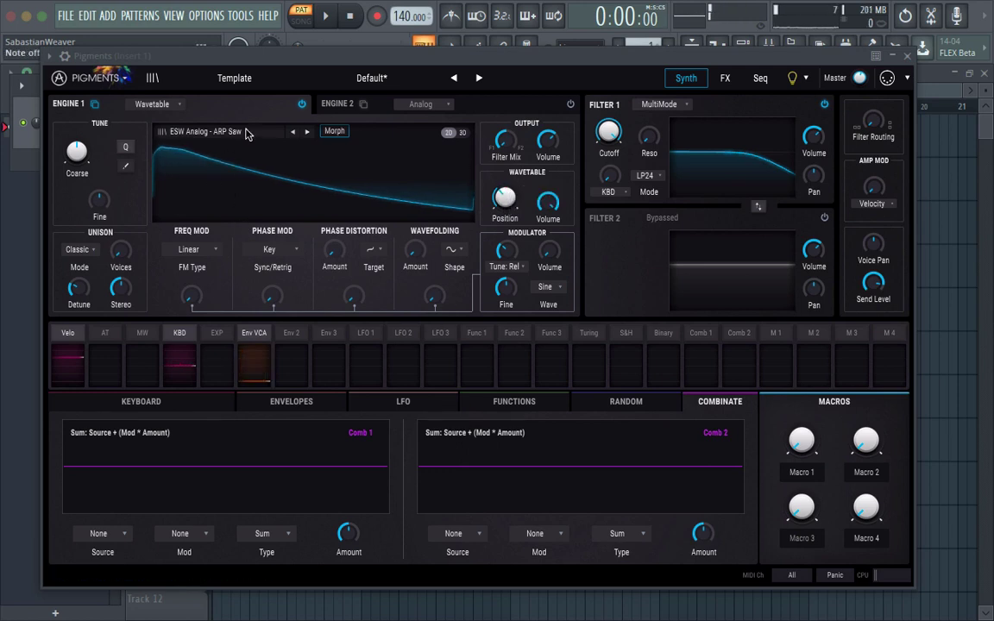
{"action": "left_click_drag", "start_coordinate": [521, 183], "coordinate": [505, 204]}
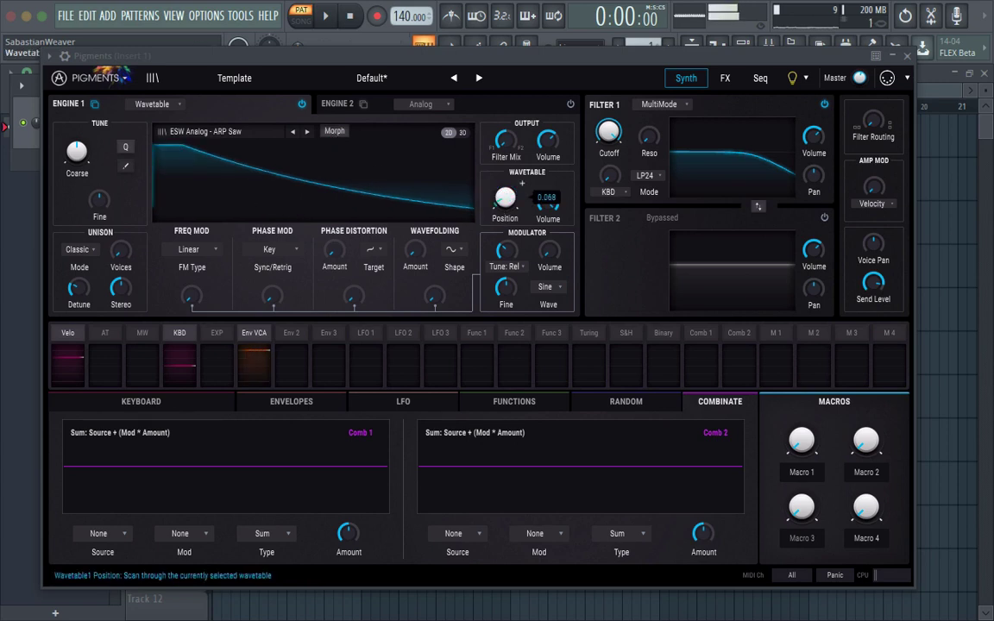
{"action": "left_click", "coordinate": [332, 131]}
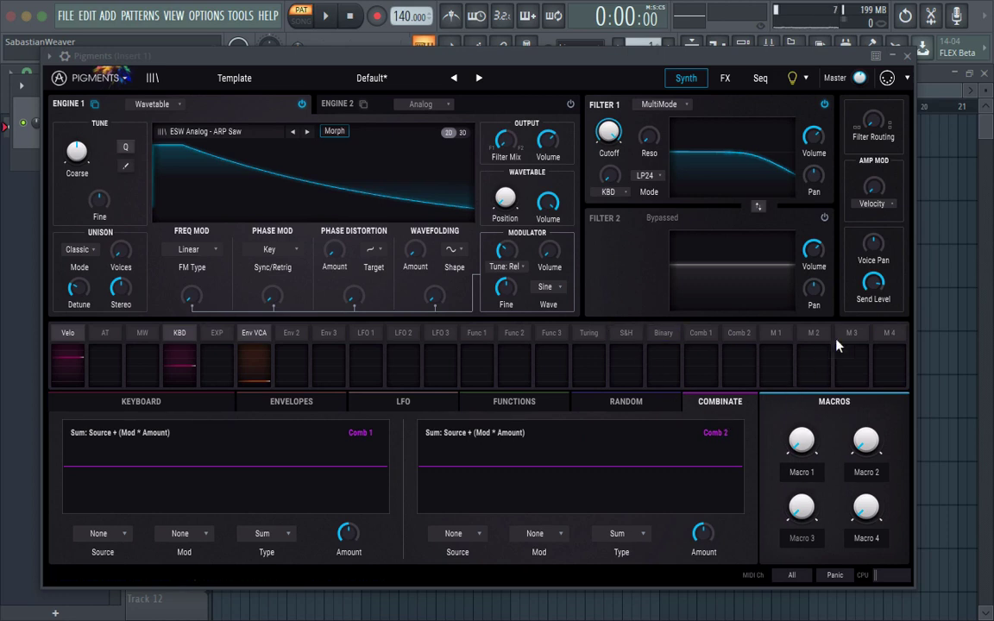
Route Macro 1 to Engine 1's wavefolding amount at 0.30 and raise Macro 1 to about halfway
{"action": "left_click", "coordinate": [774, 334]}
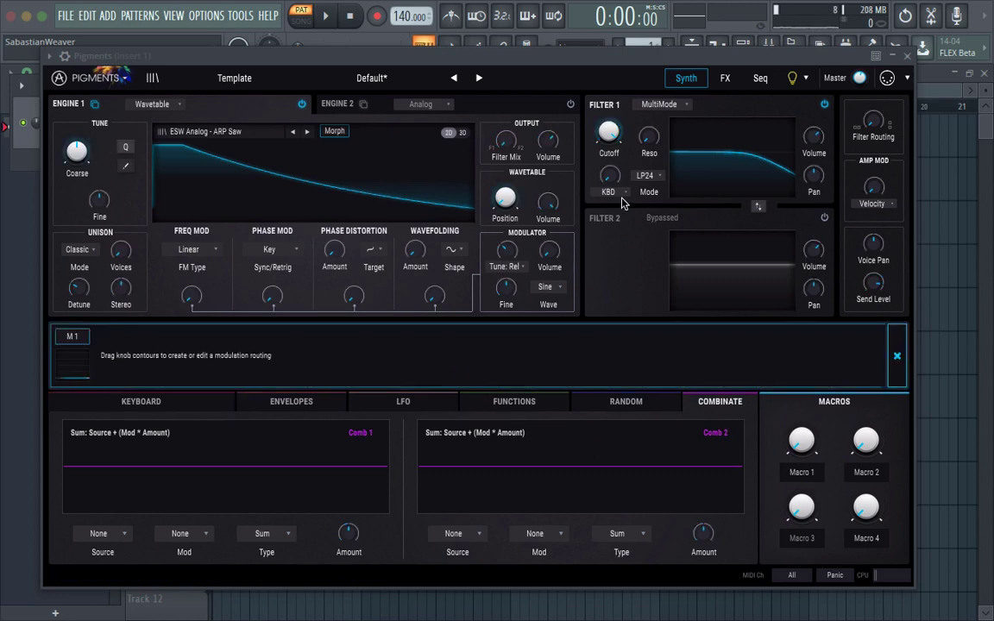
{"action": "mouse_move", "coordinate": [415, 249]}
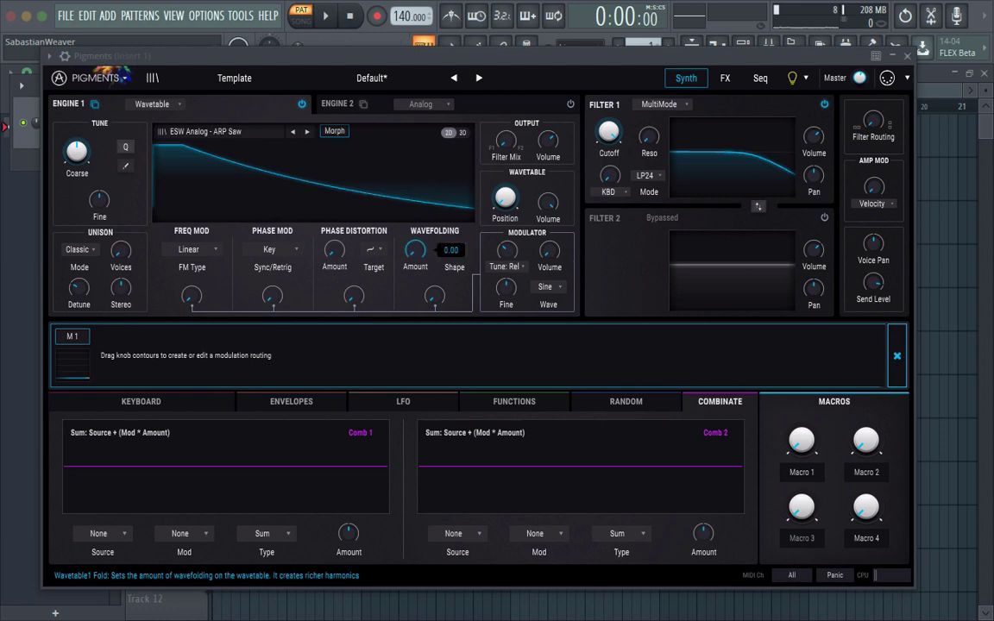
{"action": "left_click_drag", "start_coordinate": [415, 250], "coordinate": [415, 235]}
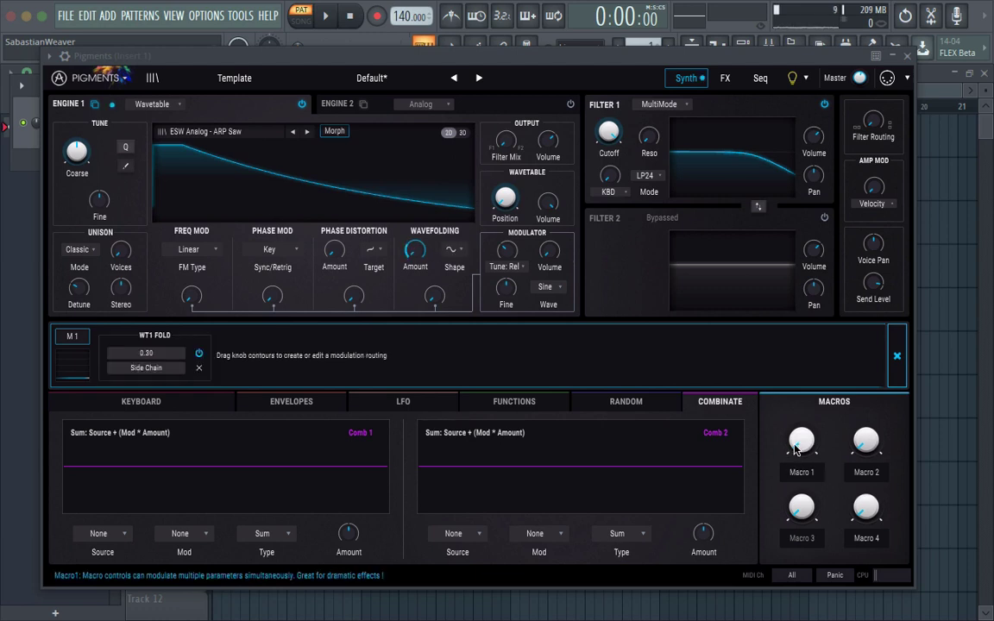
{"action": "left_click_drag", "start_coordinate": [795, 446], "coordinate": [804, 442]}
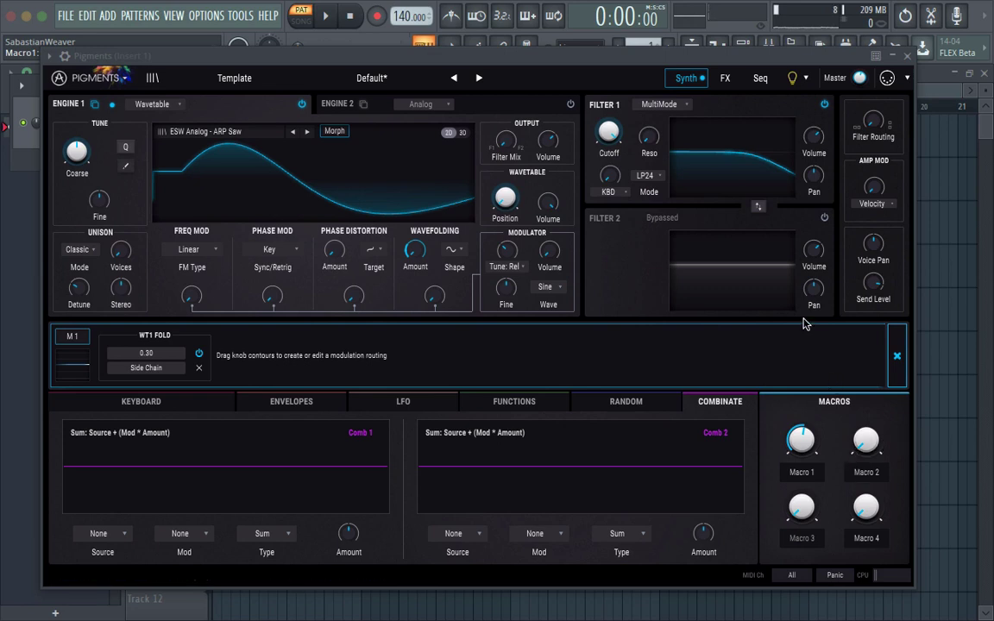
{"action": "left_click", "coordinate": [893, 362]}
Route Macro 2 to Filter 1's cutoff with an amount of -0.88 and test Macro 2
{"action": "left_click", "coordinate": [816, 335]}
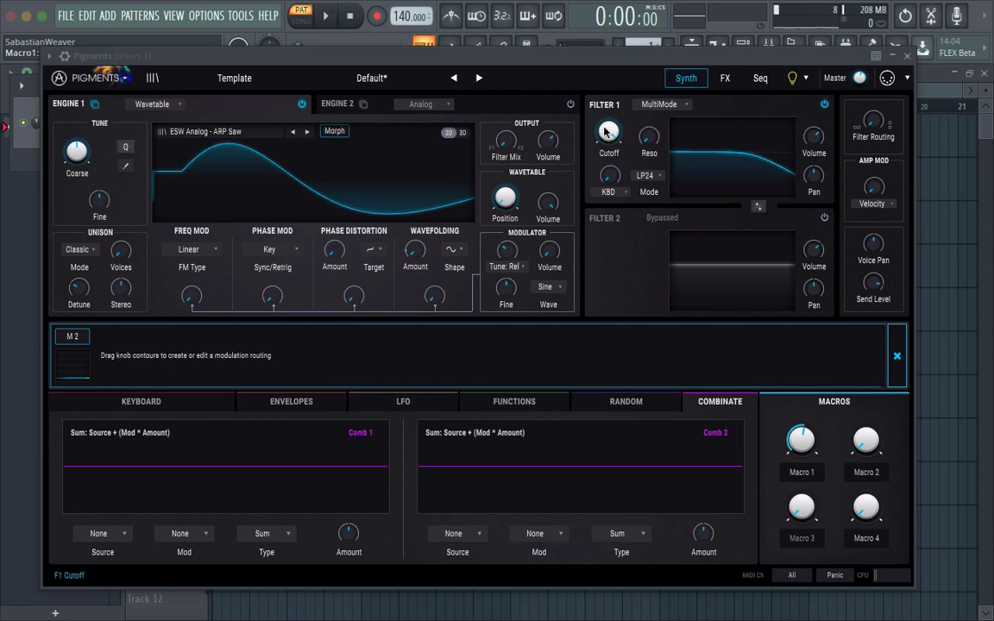
{"action": "left_click_drag", "start_coordinate": [596, 115], "coordinate": [596, 191]}
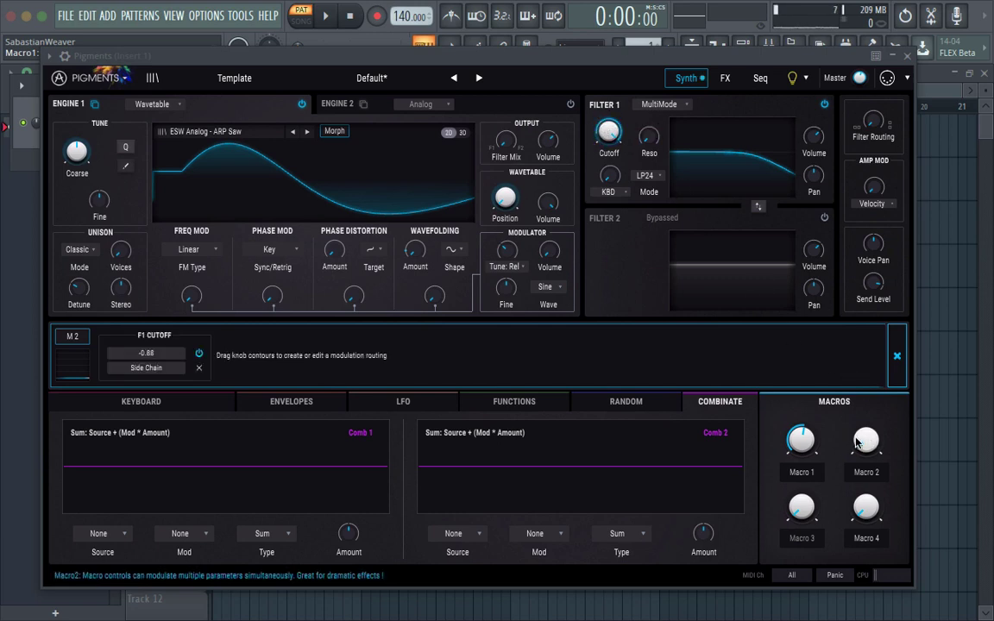
{"action": "mouse_move", "coordinate": [865, 441]}
{"action": "left_mouse_down"}
{"action": "mouse_move", "coordinate": [865, 413]}
{"action": "mouse_move", "coordinate": [865, 445]}
{"action": "left_mouse_up"}
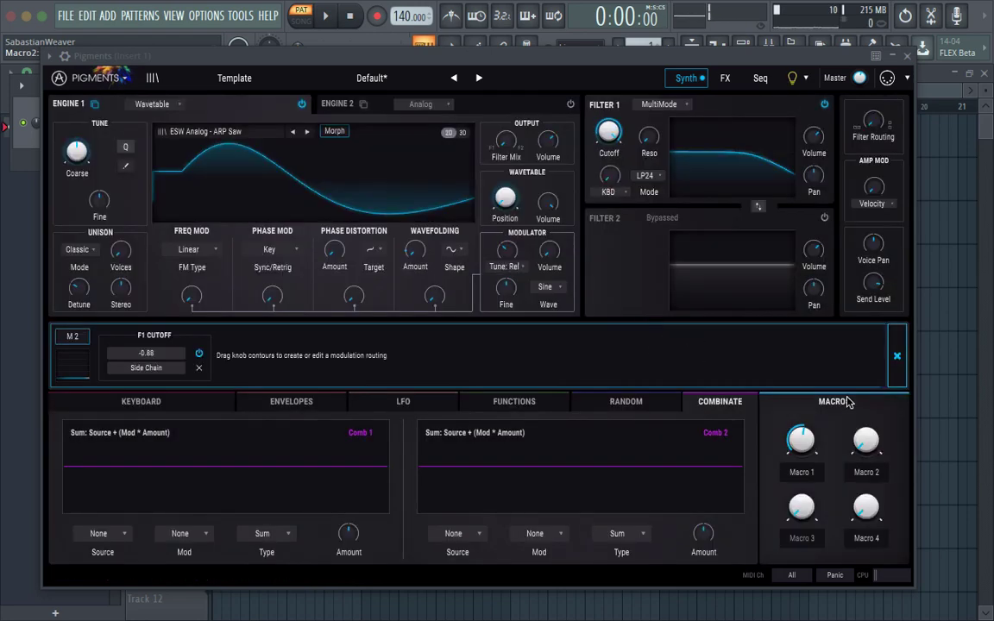
Show Bus A's effects and raise the delay's Dry/Wet mix to 36%
{"action": "left_click", "coordinate": [725, 79]}
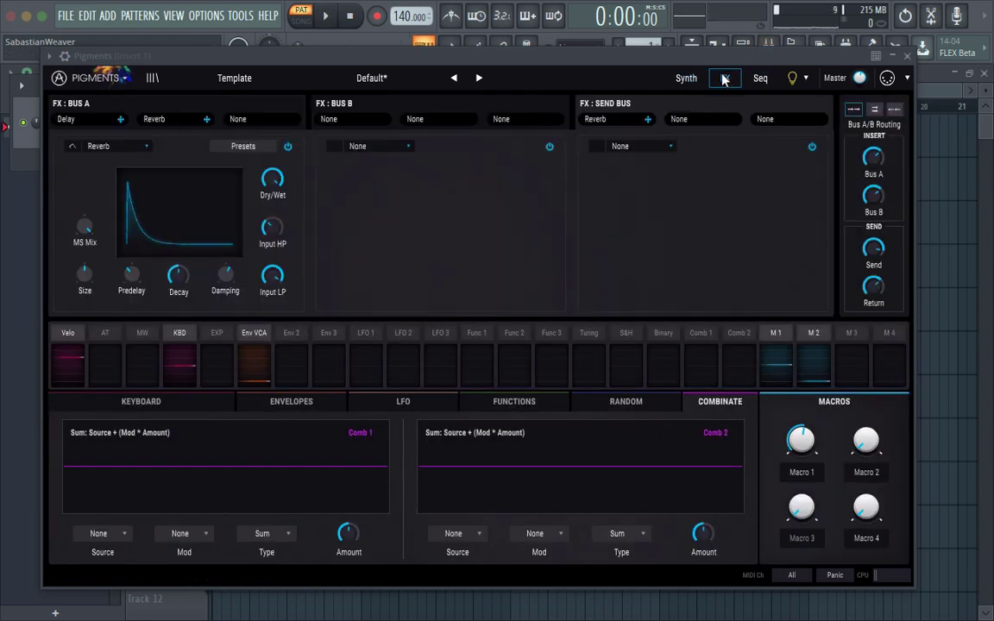
{"action": "left_click", "coordinate": [126, 97]}
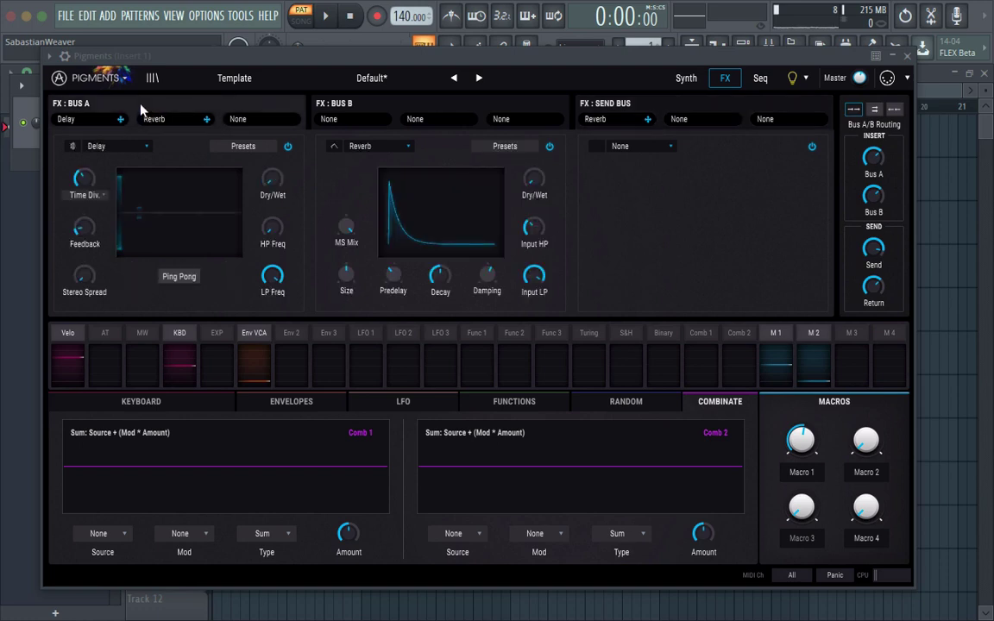
{"action": "left_click_drag", "start_coordinate": [272, 180], "coordinate": [276, 179]}
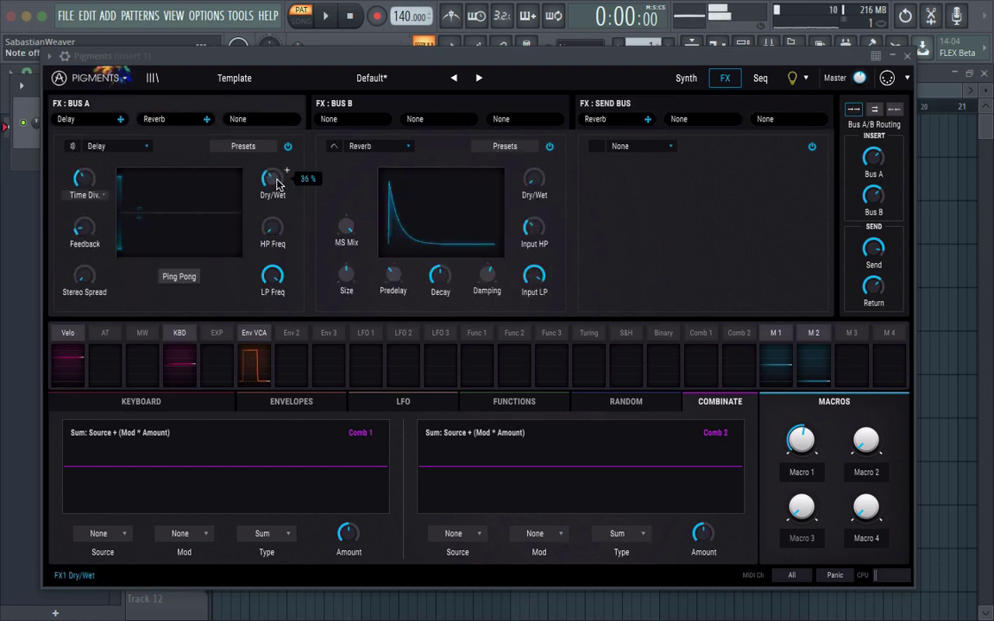
Replace Bus A's delay with a Multi Filter and view its available filter modes
{"action": "left_click", "coordinate": [118, 148]}
{"action": "left_click", "coordinate": [168, 185]}
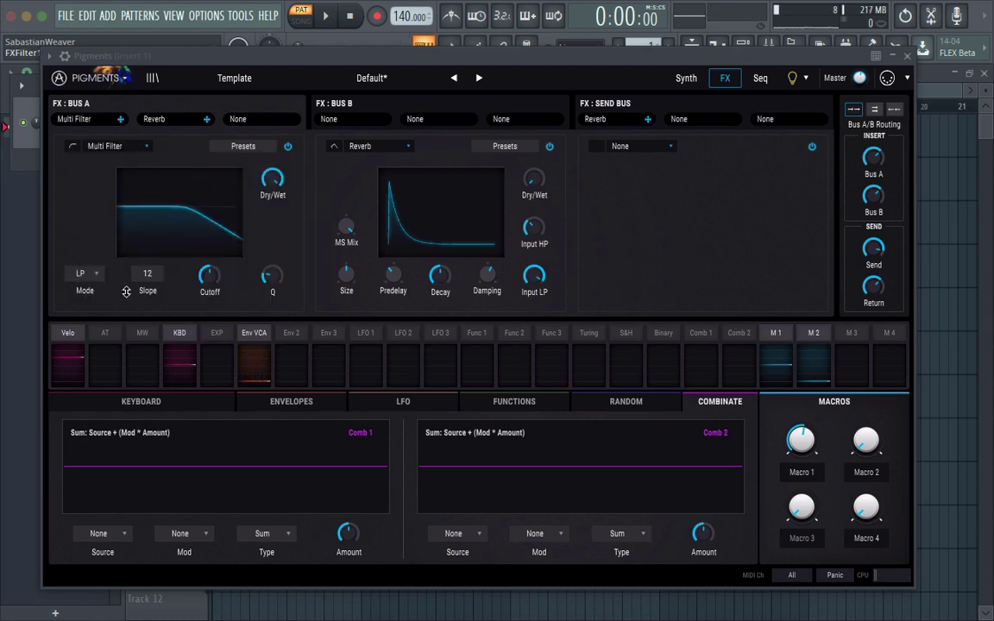
{"action": "left_click", "coordinate": [83, 275]}
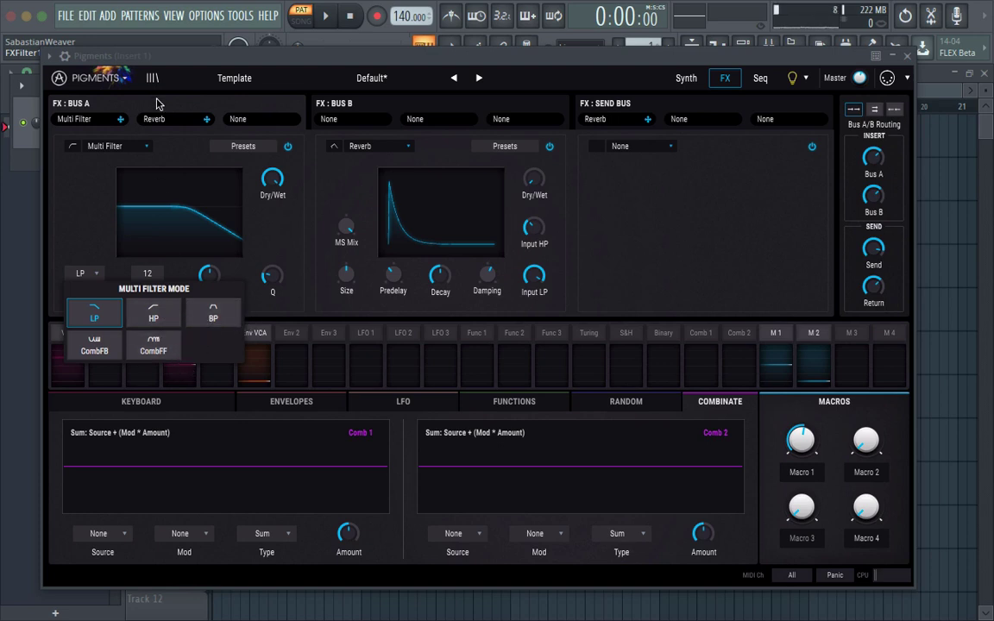
Change Bus A's first effect to Param EQ, cut peak 1 deeply, and raise that peak's frequency
{"action": "left_click", "coordinate": [105, 147]}
{"action": "left_click", "coordinate": [107, 140]}
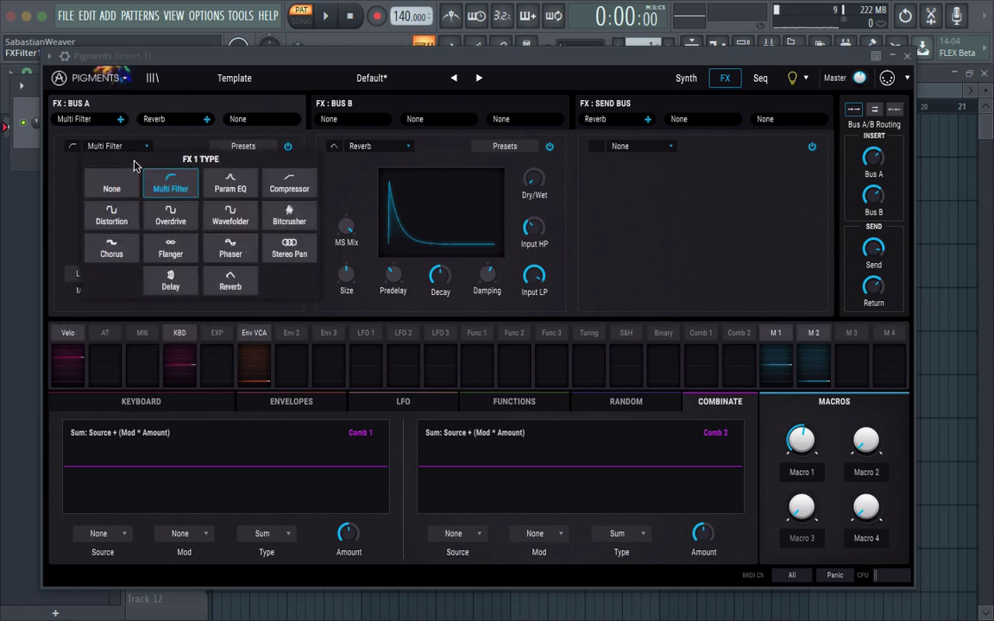
{"action": "left_click", "coordinate": [229, 190]}
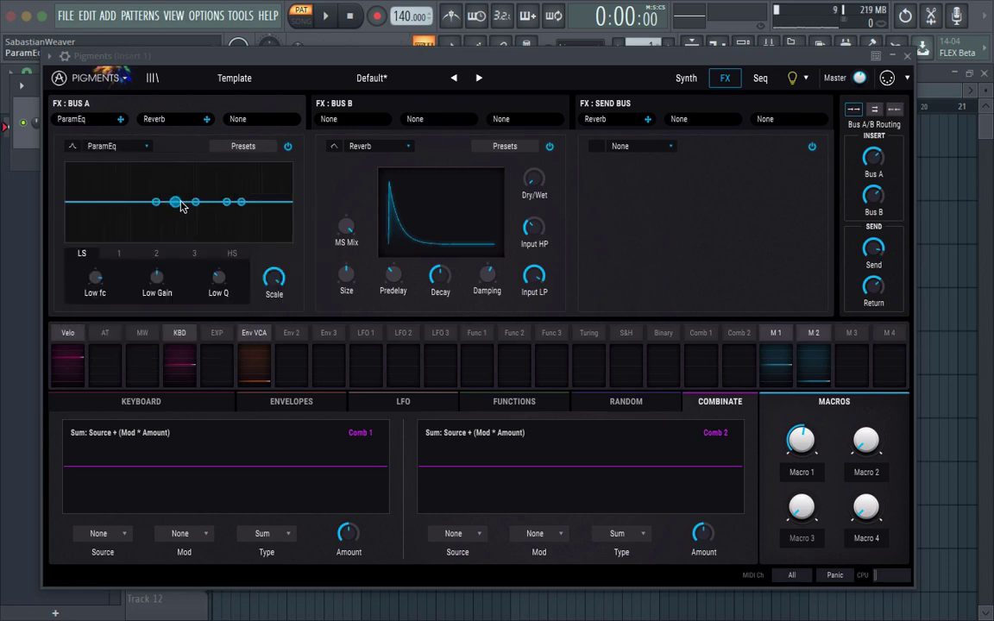
{"action": "left_click_drag", "start_coordinate": [176, 202], "coordinate": [175, 239]}
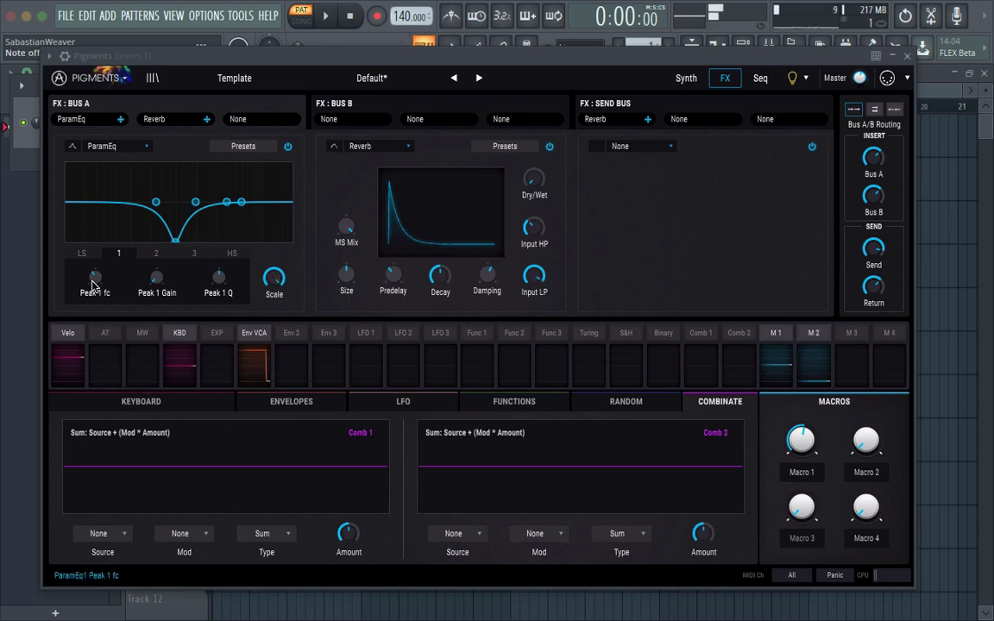
{"action": "left_click_drag", "start_coordinate": [95, 278], "coordinate": [95, 237]}
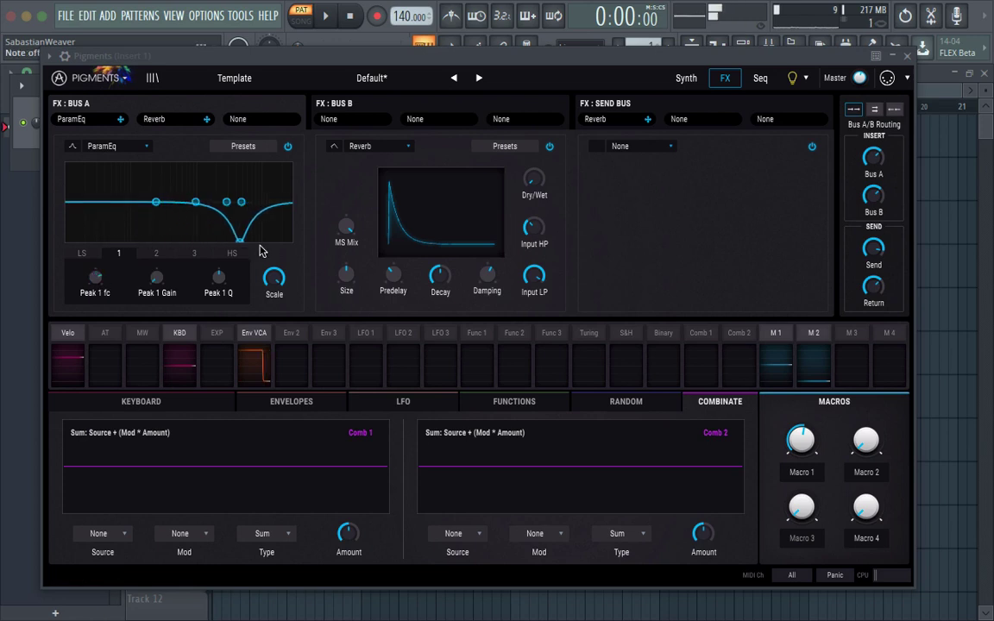
Change Bus A's first effect to Wavefolder and lower its drive
{"action": "left_click", "coordinate": [91, 147]}
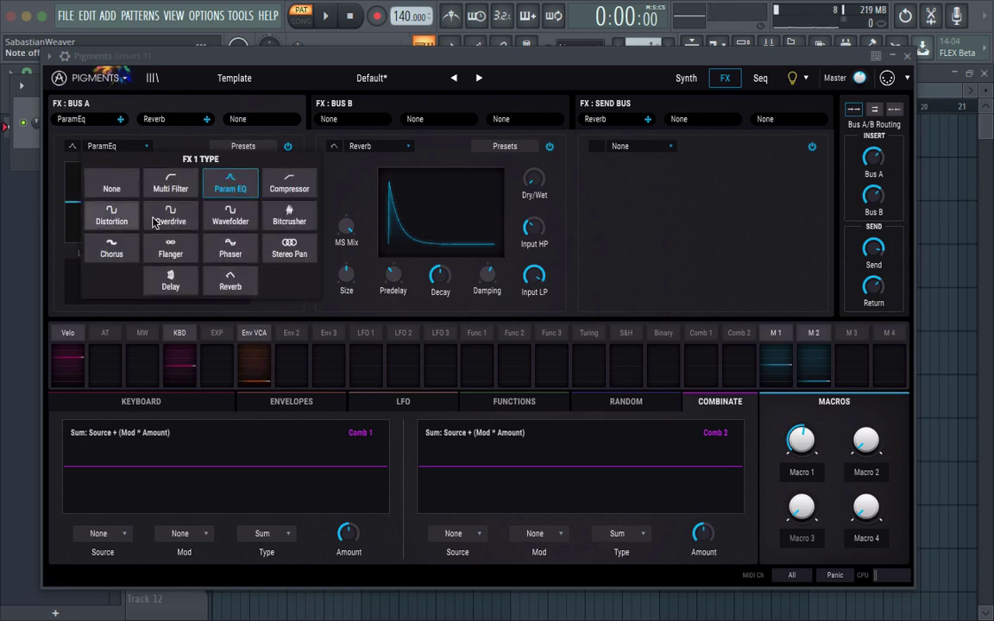
{"action": "left_click", "coordinate": [231, 215]}
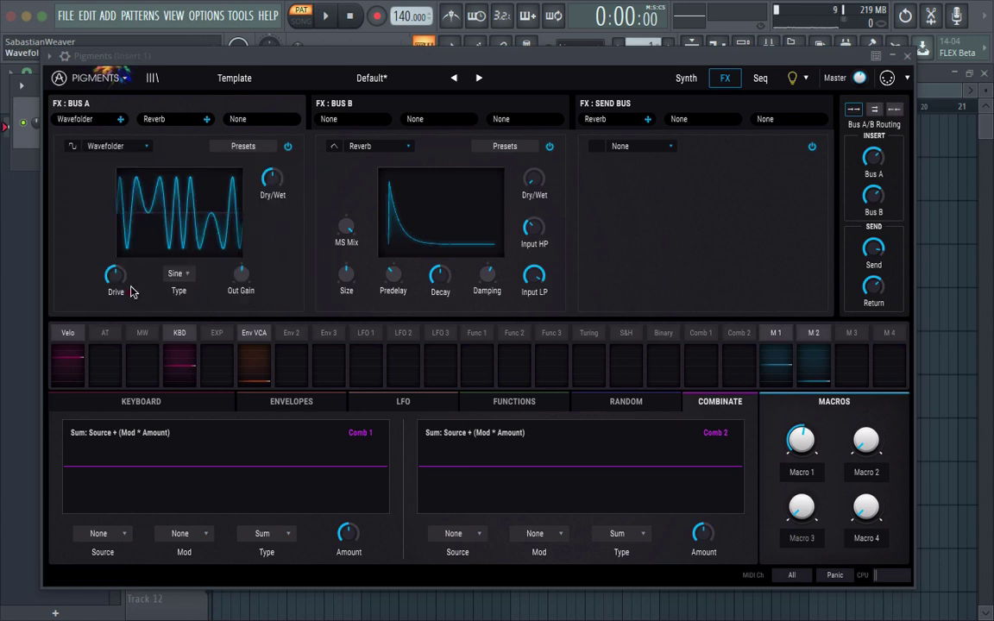
{"action": "left_click_drag", "start_coordinate": [113, 276], "coordinate": [113, 298]}
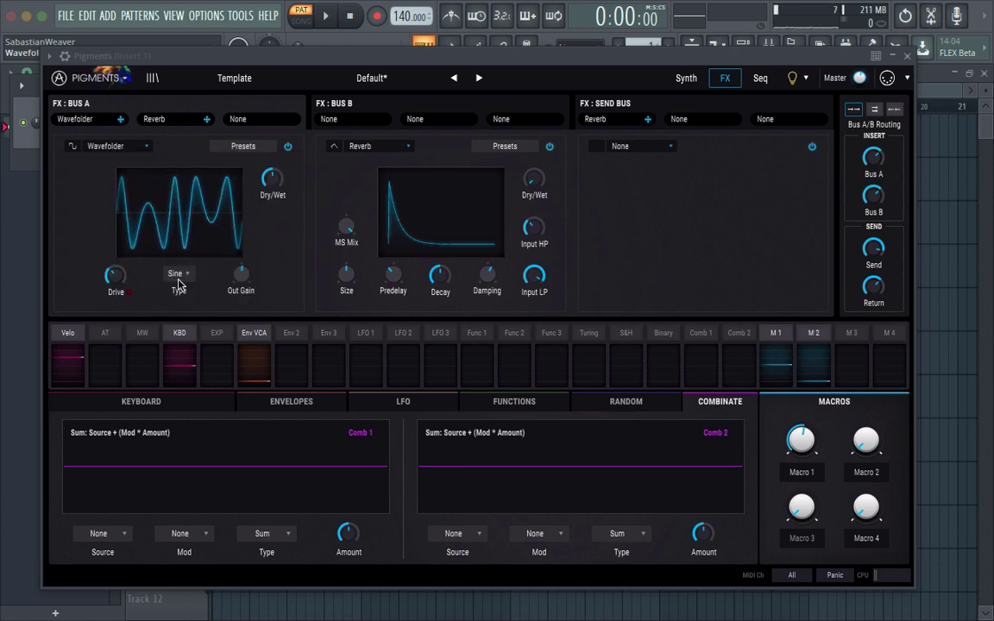
Set the Wavefolder's type to Tri, its Dry/Wet mix to maximum, and its drive to about 4.61 dB
{"action": "left_click", "coordinate": [179, 284]}
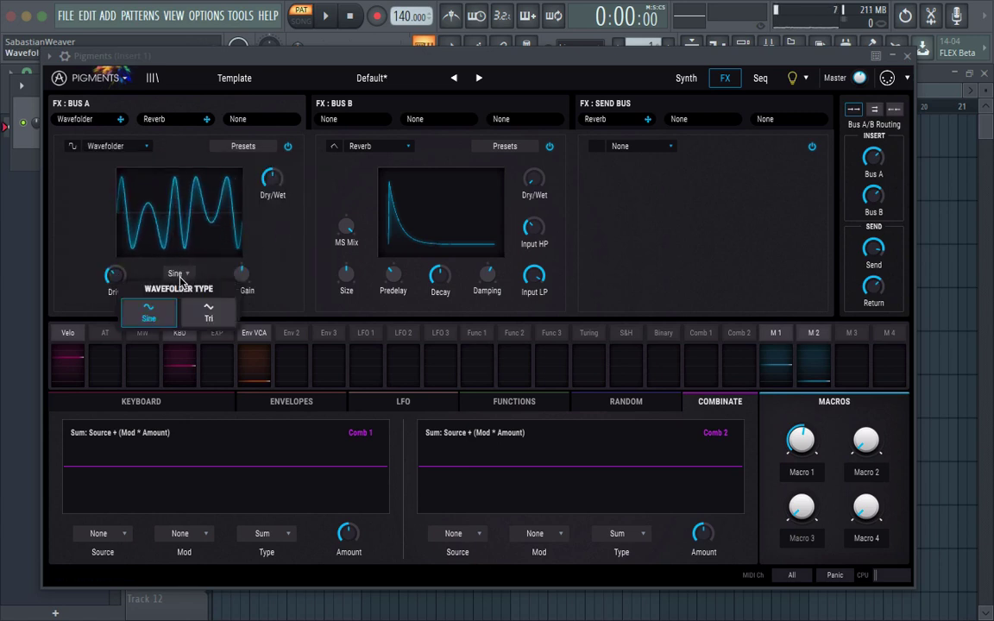
{"action": "left_click", "coordinate": [214, 313]}
{"action": "left_click_drag", "start_coordinate": [130, 269], "coordinate": [130, 292]}
{"action": "mouse_move", "coordinate": [287, 170]}
{"action": "left_click_drag", "start_coordinate": [276, 178], "coordinate": [276, 129]}
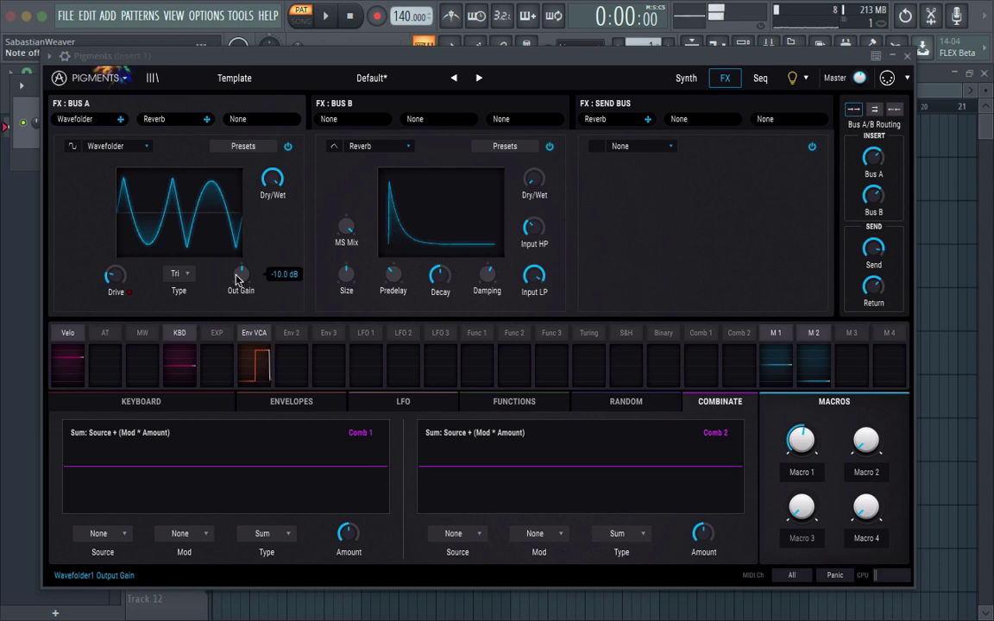
{"action": "mouse_move", "coordinate": [115, 274]}
{"action": "left_mouse_down"}
{"action": "mouse_move", "coordinate": [116, 252]}
{"action": "mouse_move", "coordinate": [114, 295]}
{"action": "mouse_move", "coordinate": [113, 266]}
{"action": "left_mouse_up"}
{"action": "scroll", "coordinate": [131, 268], "scroll_direction": "up", "scroll_amount": 4}
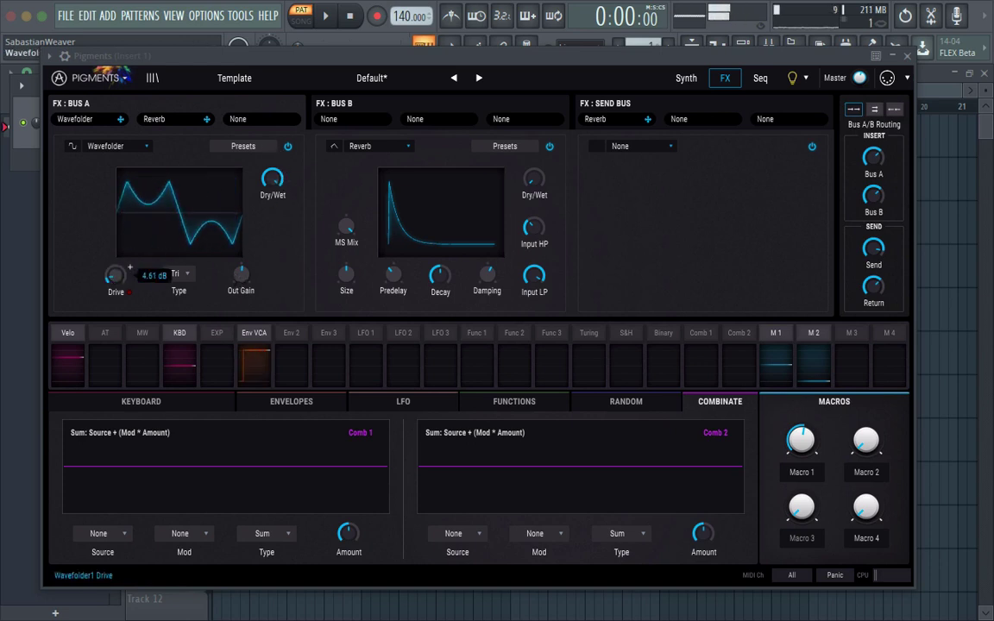
Replace Bus A's Wavefolder with Reverb, and switch that first effect slot to Flanger
{"action": "left_click", "coordinate": [287, 147]}
{"action": "left_click", "coordinate": [138, 147]}
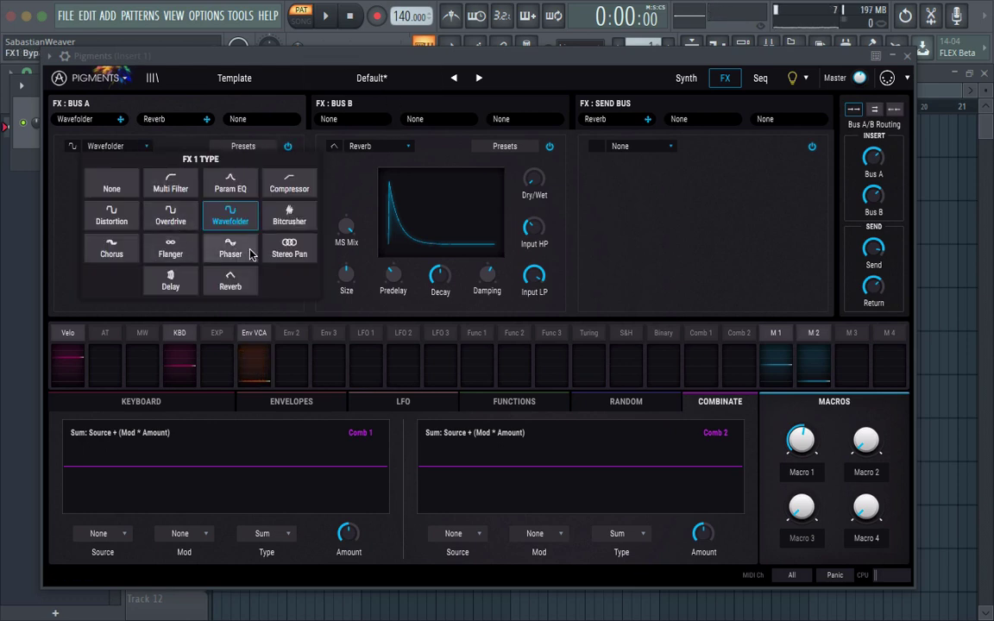
{"action": "left_click", "coordinate": [230, 281]}
{"action": "left_click", "coordinate": [119, 148]}
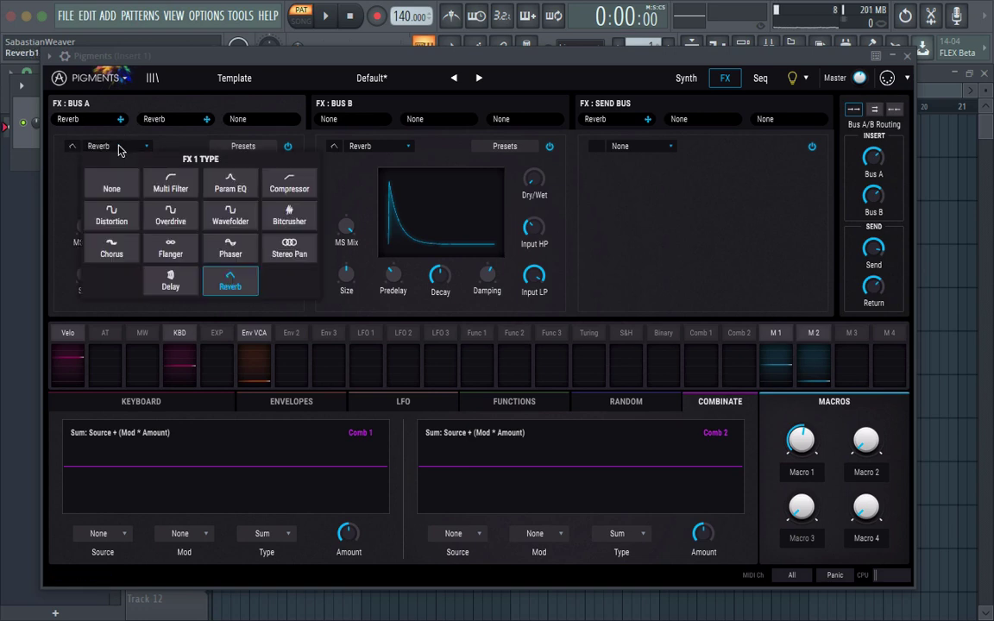
{"action": "left_click", "coordinate": [171, 250]}
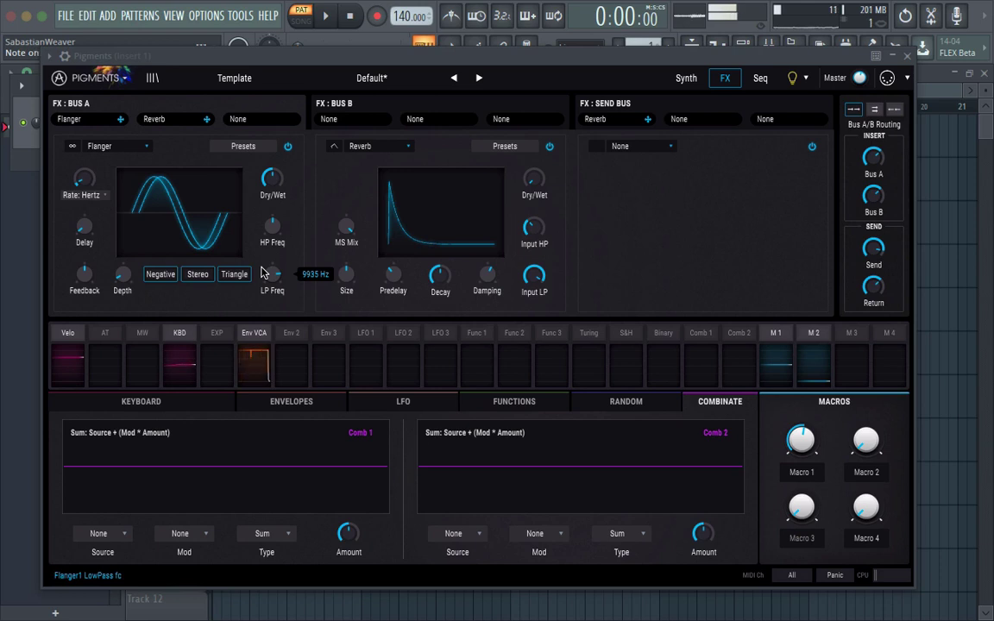
Set the Flanger's rate to Sync and raise it with Stereo enabled, and lower Macro 1 to minimum
{"action": "left_click", "coordinate": [102, 196]}
{"action": "left_click", "coordinate": [151, 236]}
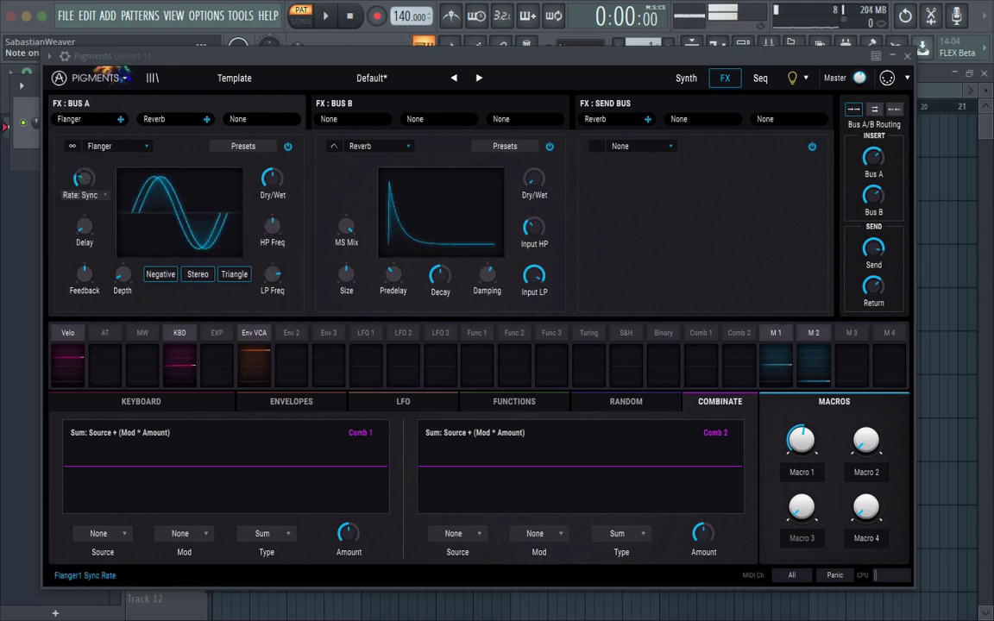
{"action": "left_click_drag", "start_coordinate": [85, 179], "coordinate": [85, 160]}
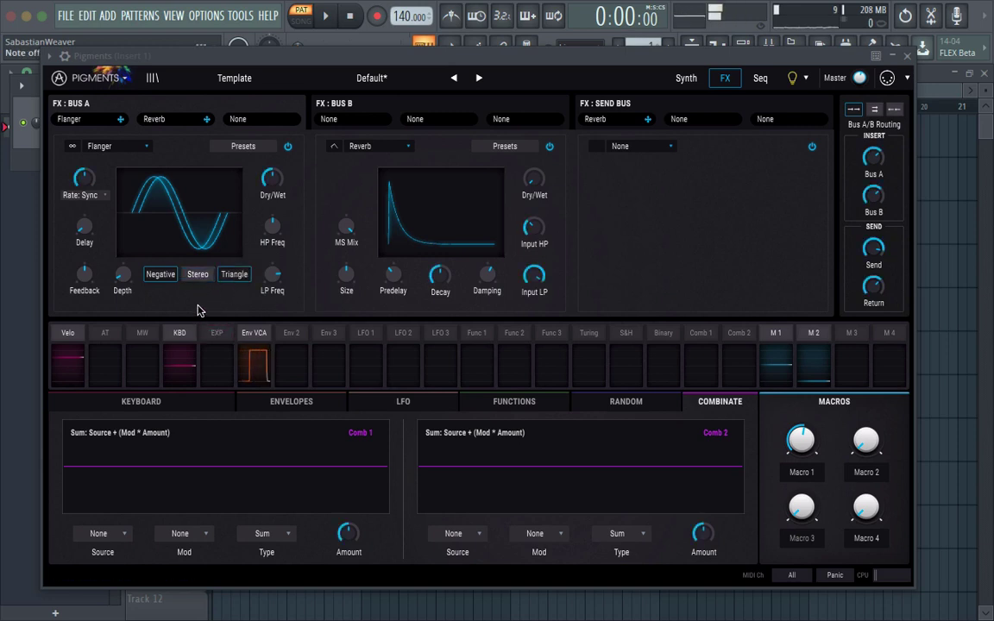
{"action": "left_click", "coordinate": [193, 270]}
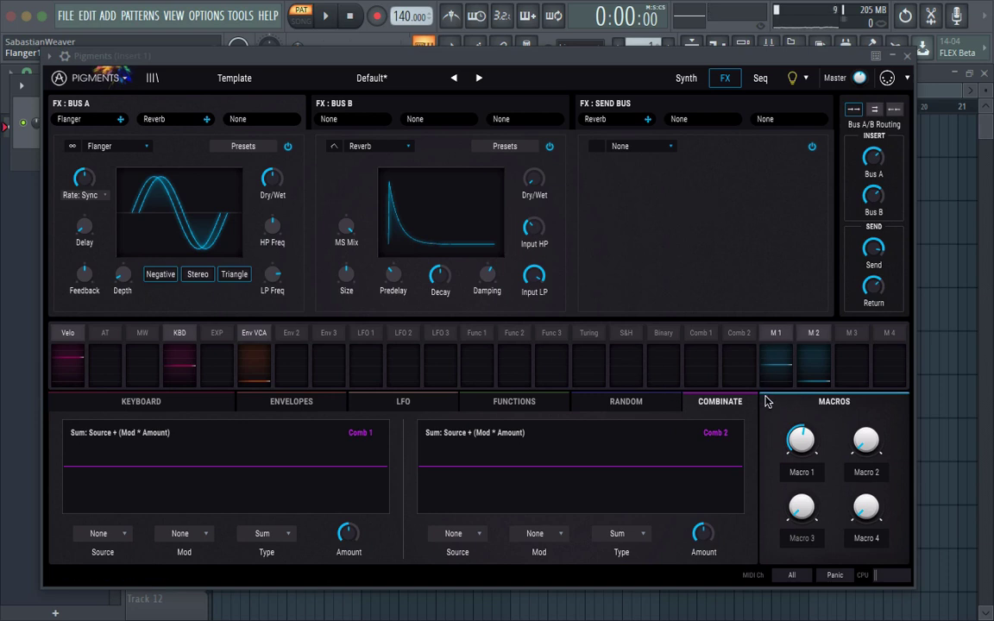
{"action": "left_click_drag", "start_coordinate": [800, 440], "coordinate": [800, 439]}
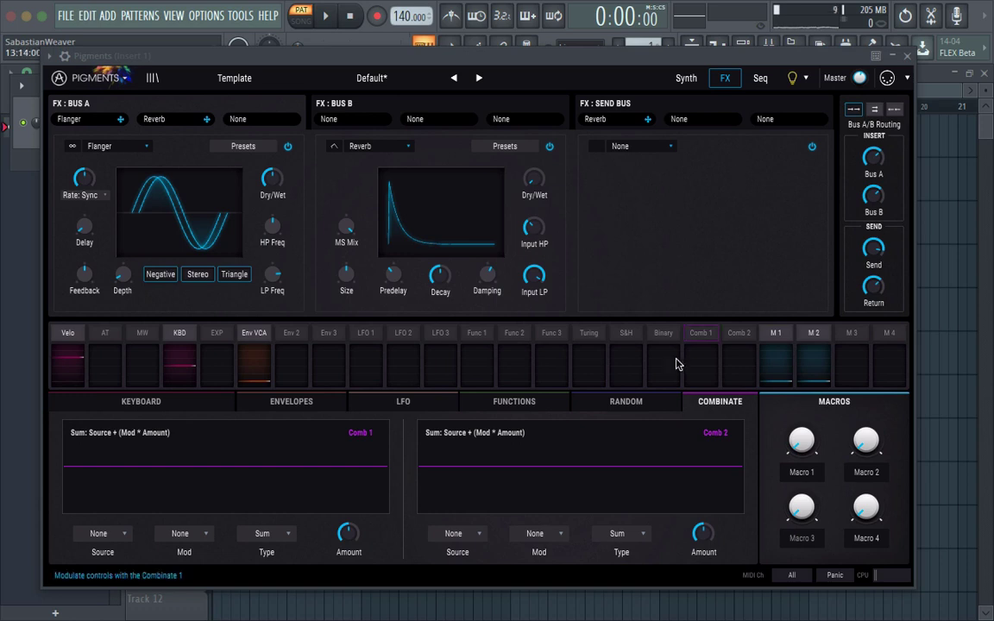
Turn on the arpeggiator in the sequencer page and set its Auto Regen to 1/2 bar
{"action": "left_click", "coordinate": [759, 79]}
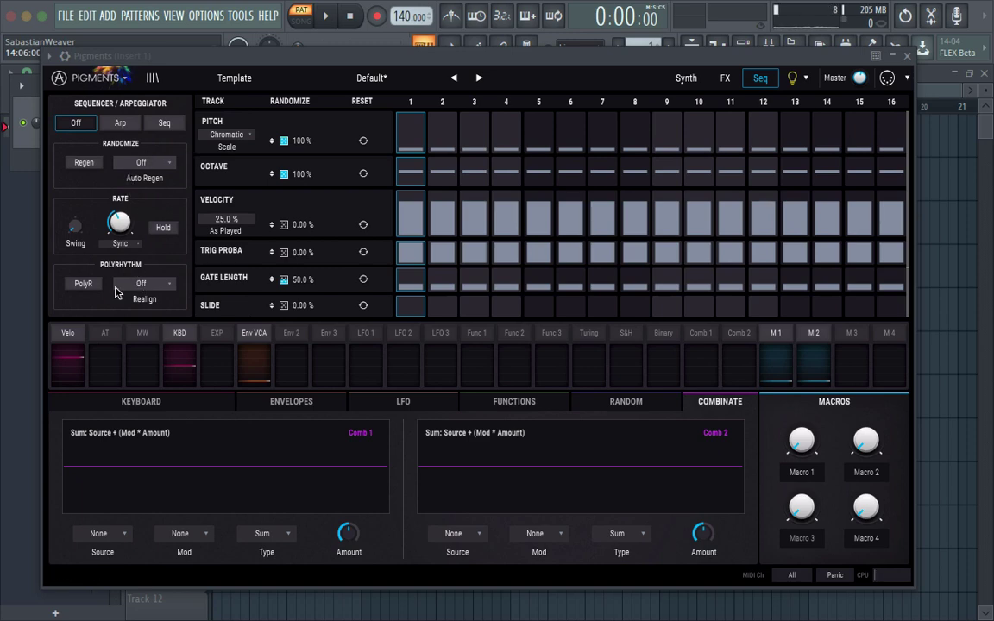
{"action": "left_click", "coordinate": [121, 125]}
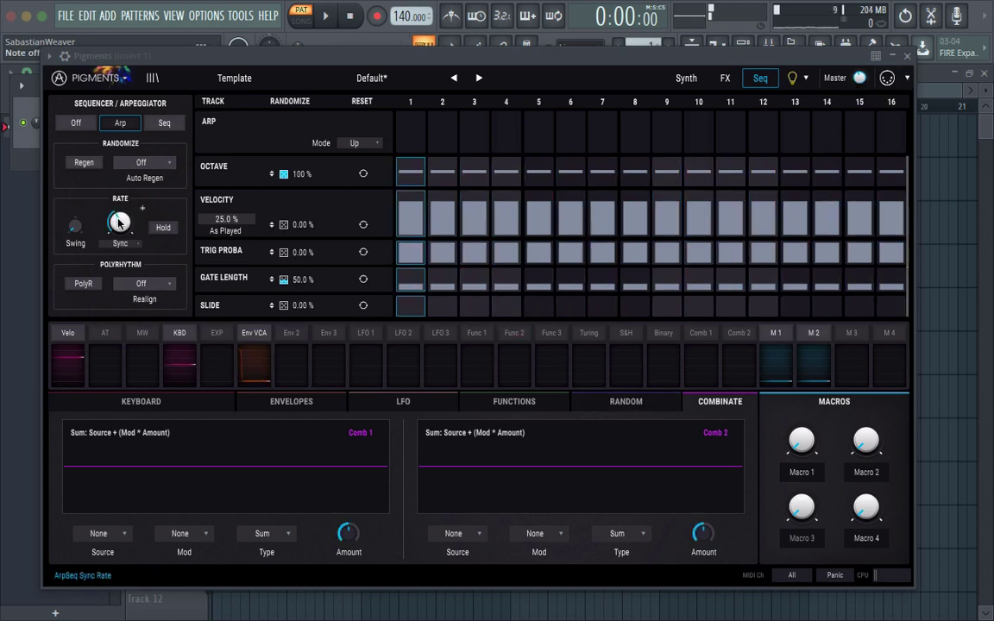
{"action": "left_click", "coordinate": [142, 163]}
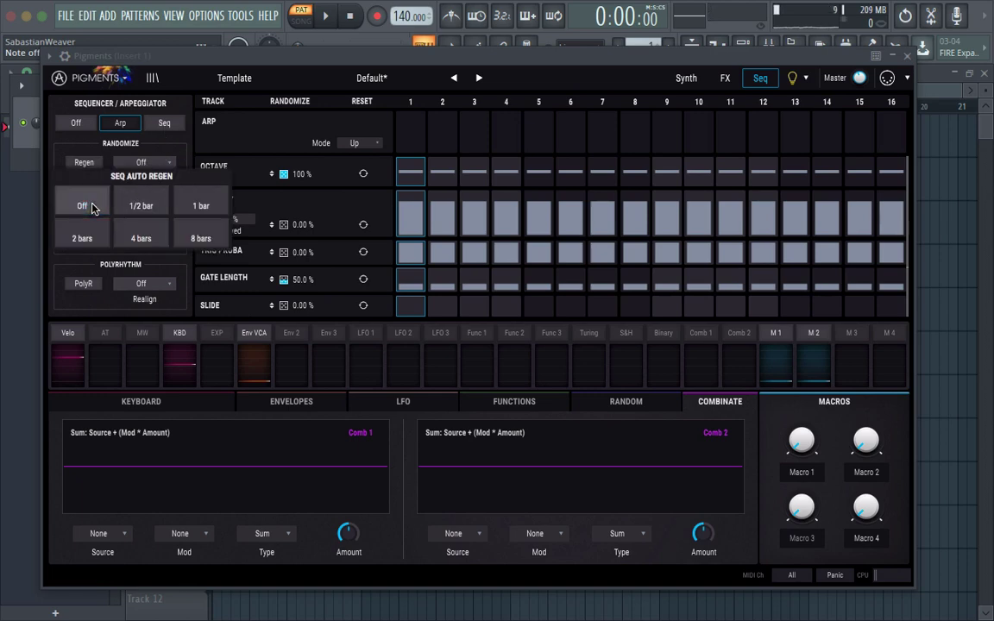
{"action": "left_click", "coordinate": [83, 196]}
{"action": "left_click", "coordinate": [130, 161]}
{"action": "left_click", "coordinate": [141, 207]}
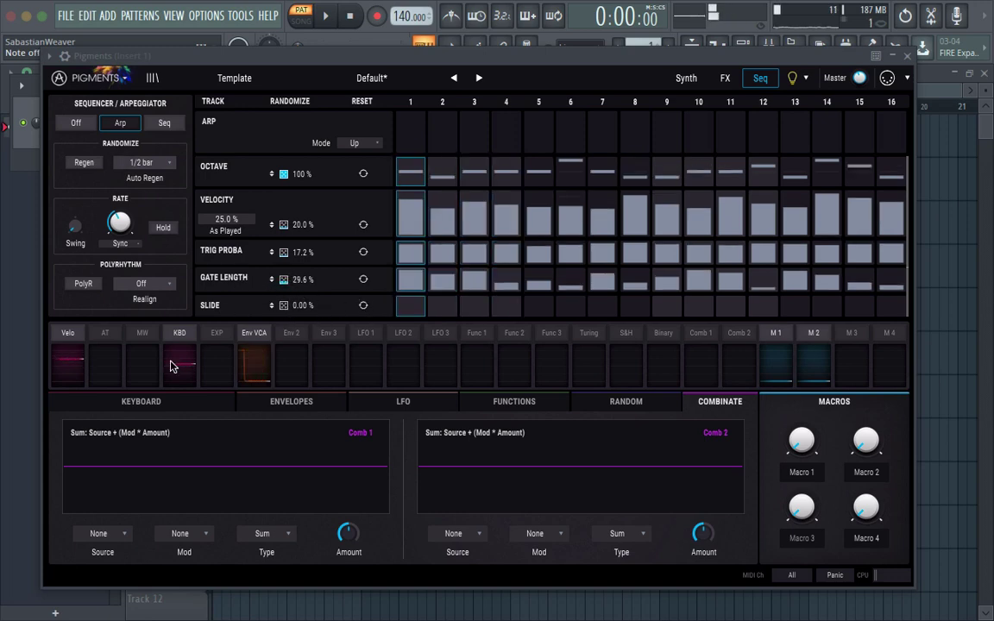
Enable polyrhythm for the arpeggiator and set its Realign interval to 1 bar
{"action": "left_click", "coordinate": [86, 284]}
{"action": "left_click", "coordinate": [147, 290]}
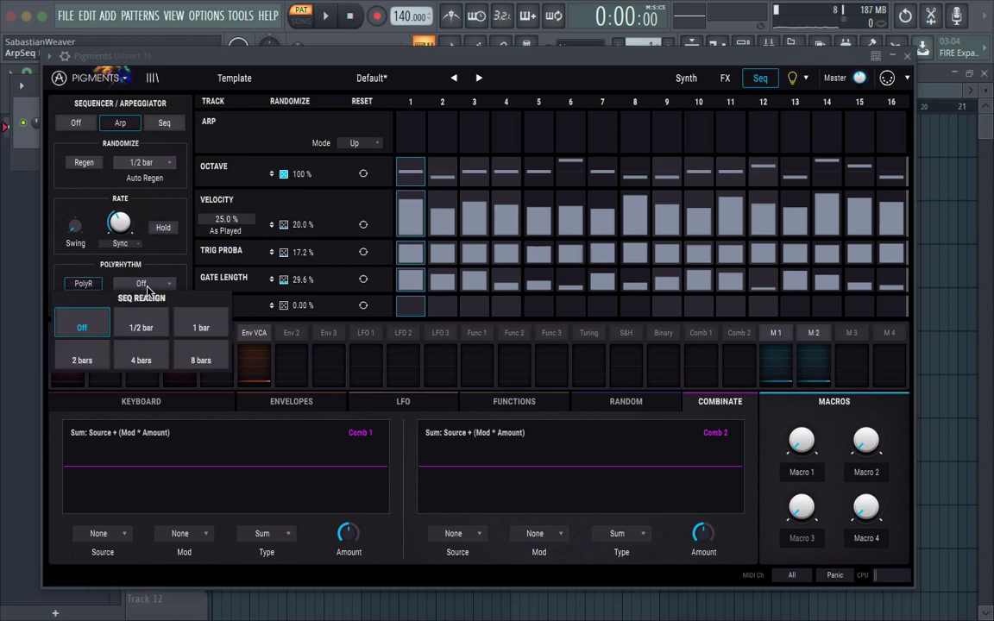
{"action": "left_click", "coordinate": [199, 329]}
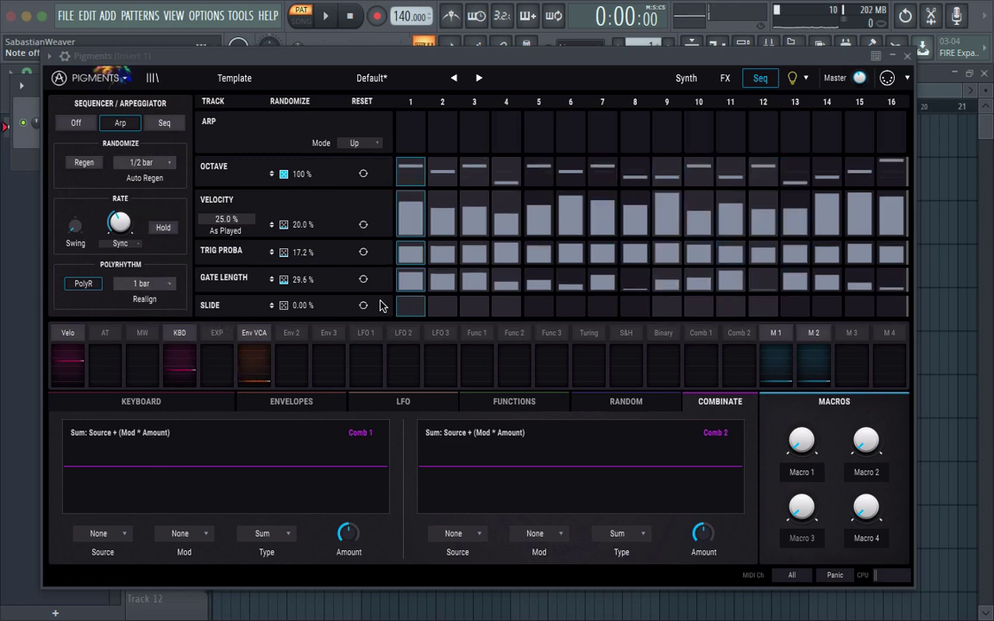
Switch from the arpeggiator to the step sequencer and adjust the pitches of steps 1 to 3
{"action": "left_click", "coordinate": [165, 123]}
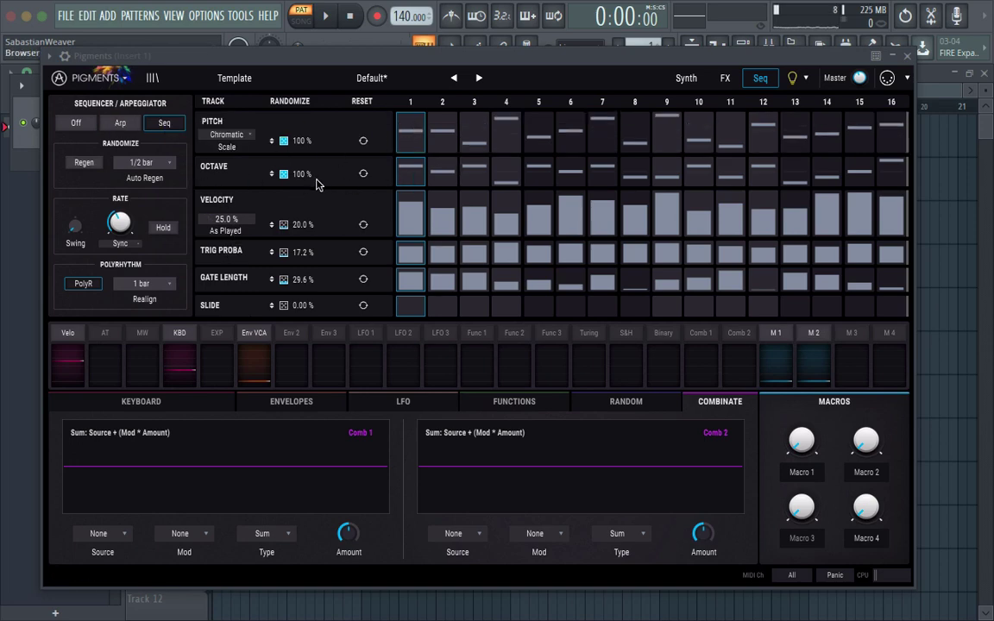
{"action": "left_click", "coordinate": [408, 203]}
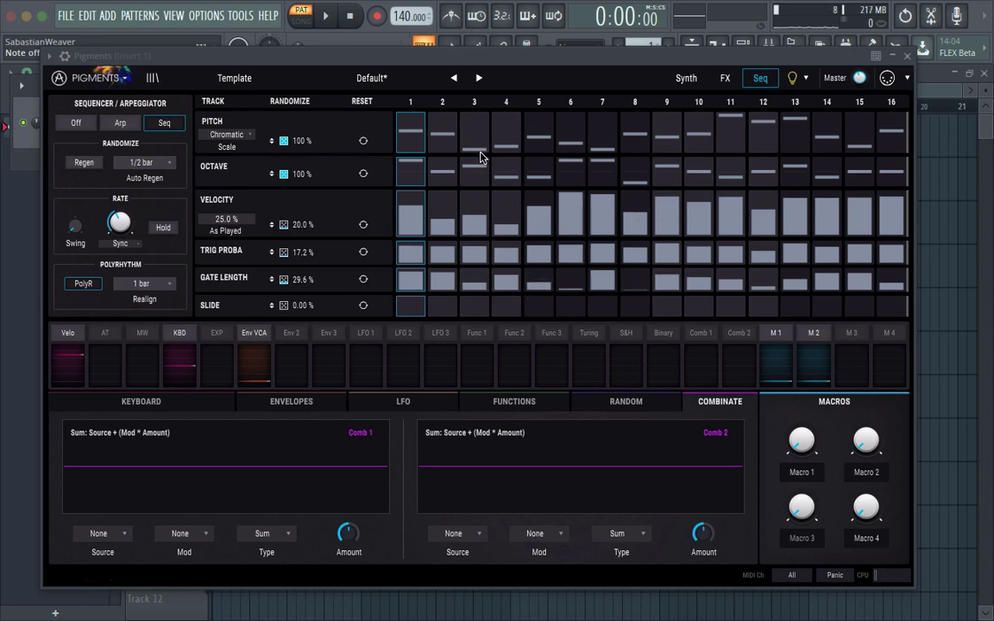
{"action": "left_click", "coordinate": [436, 148]}
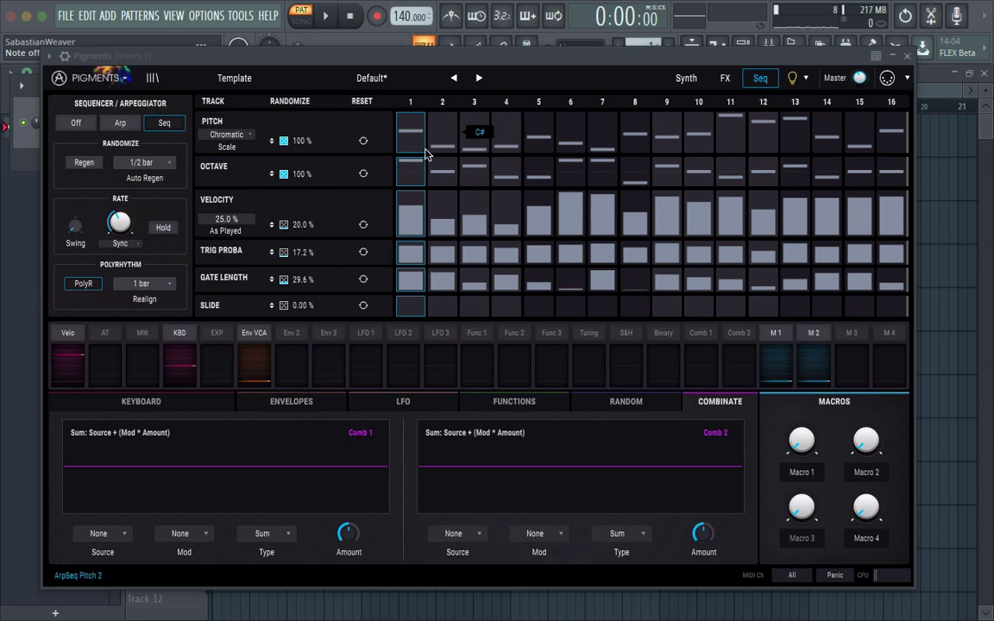
{"action": "left_click_drag", "start_coordinate": [426, 154], "coordinate": [411, 155]}
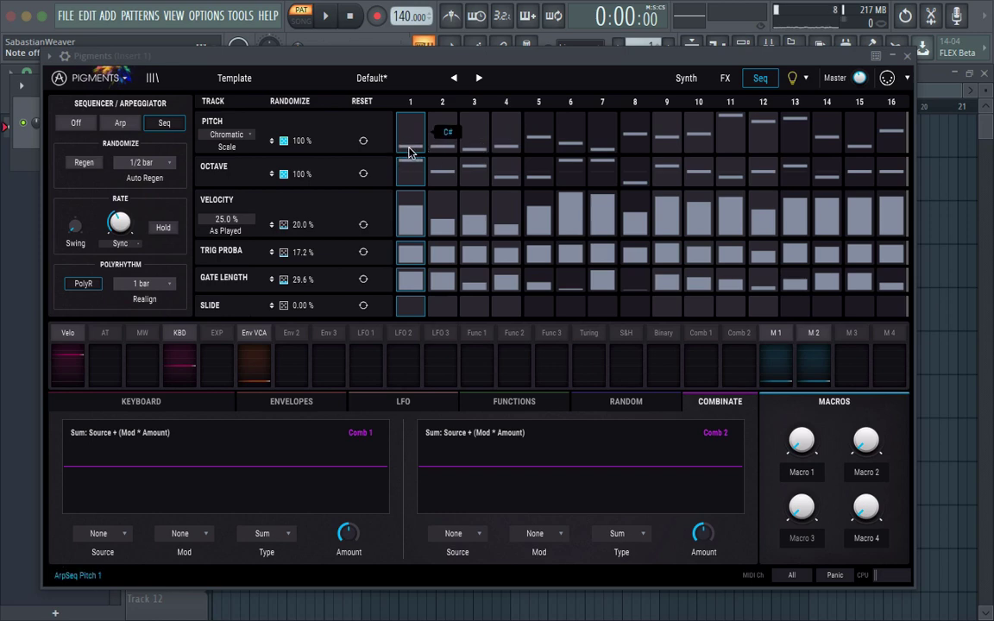
{"action": "left_click_drag", "start_coordinate": [411, 148], "coordinate": [408, 143]}
{"action": "left_click_drag", "start_coordinate": [435, 137], "coordinate": [471, 137]}
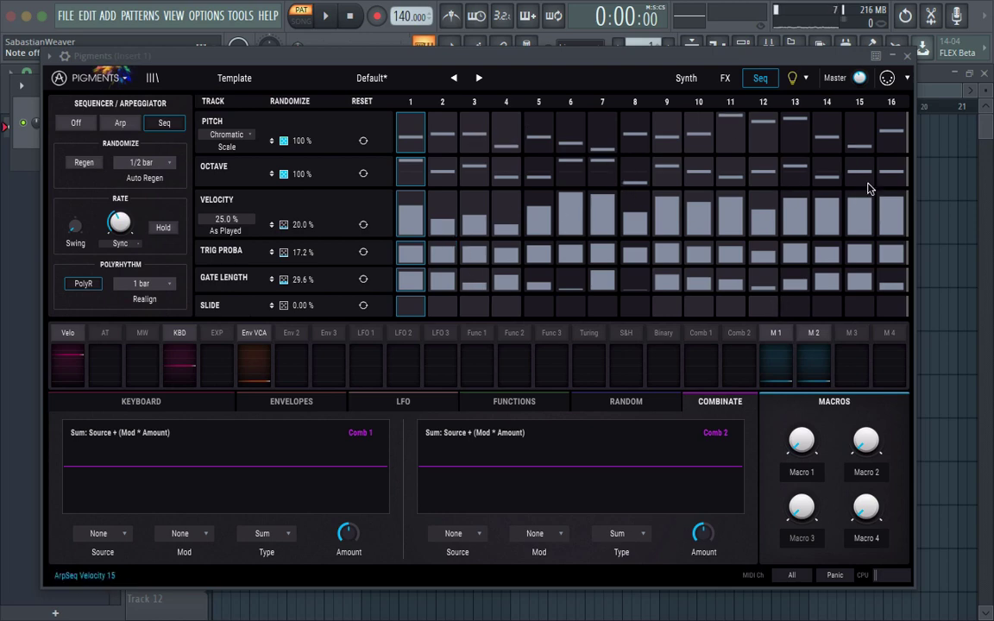
Reload the Default template preset and view its sound design tips
{"action": "left_click", "coordinate": [234, 77]}
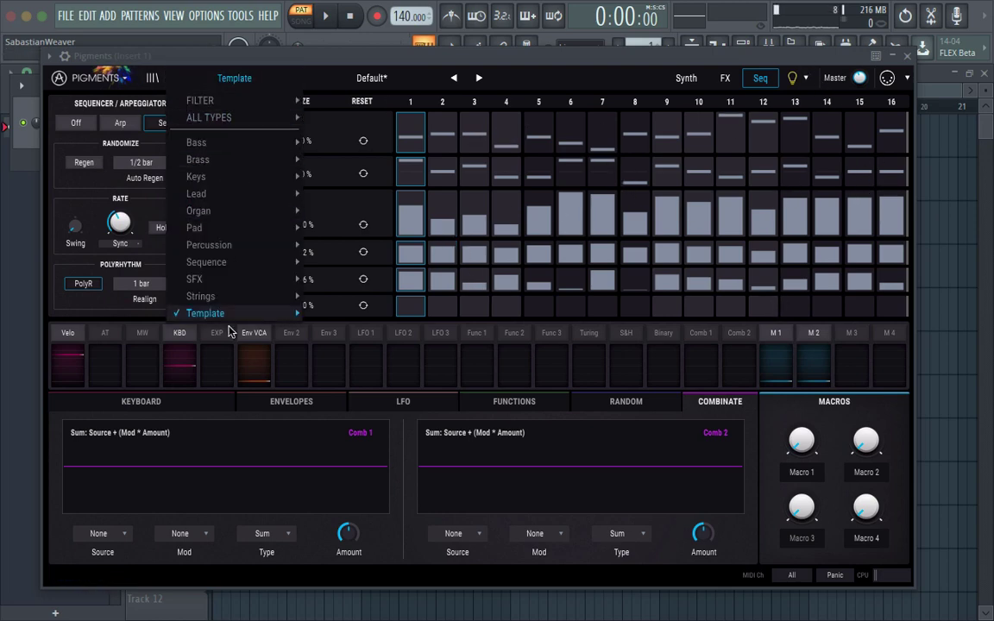
{"action": "mouse_move", "coordinate": [288, 312]}
{"action": "left_click", "coordinate": [343, 191]}
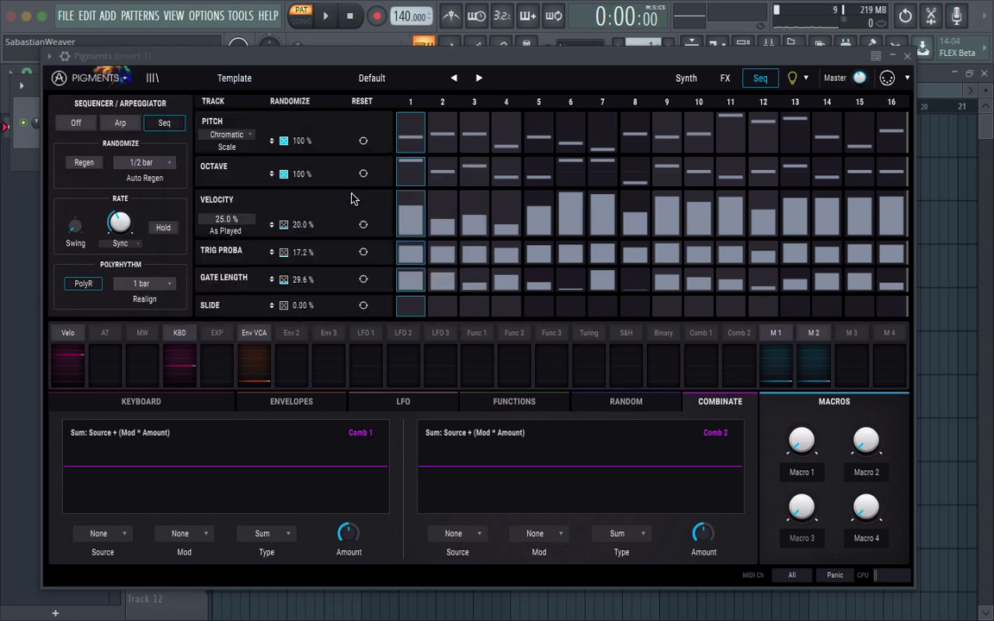
{"action": "left_click", "coordinate": [793, 79]}
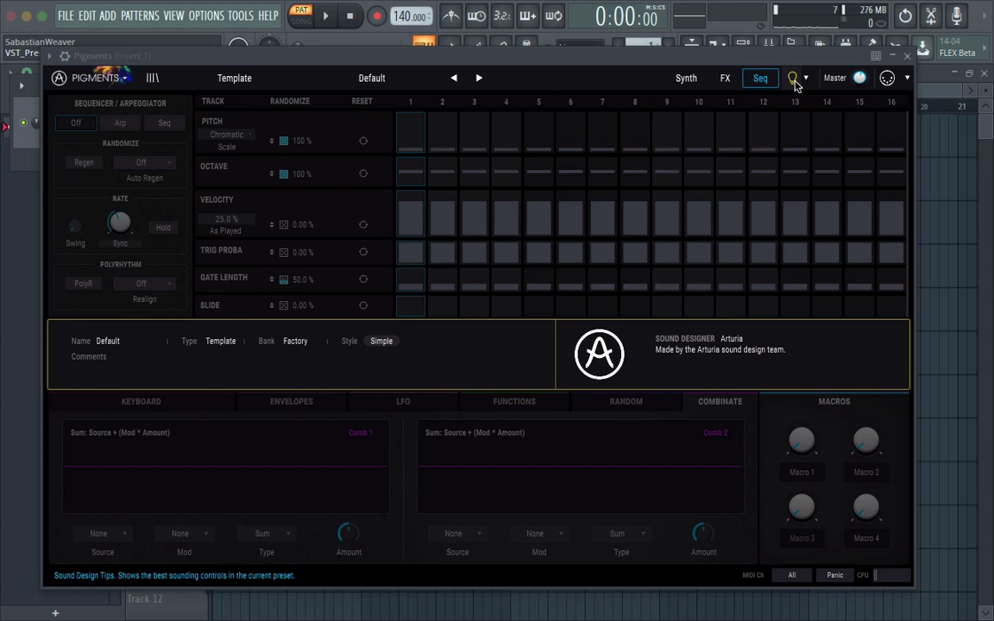
{"action": "left_click", "coordinate": [792, 79]}
Load the Bass preset Acid Mouth and view its sound design tips
{"action": "left_click", "coordinate": [371, 77]}
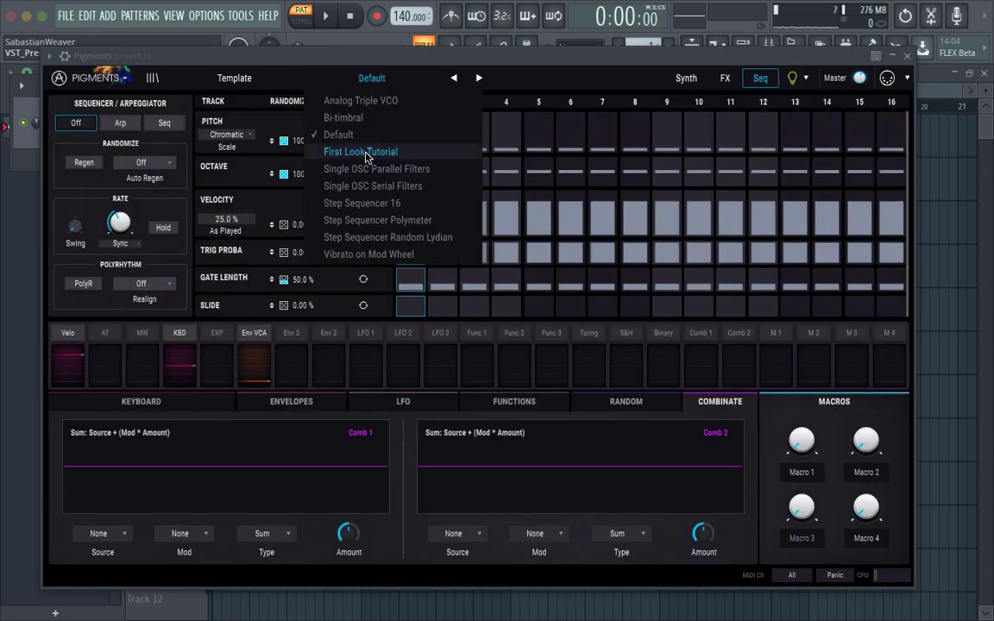
{"action": "left_click", "coordinate": [262, 80]}
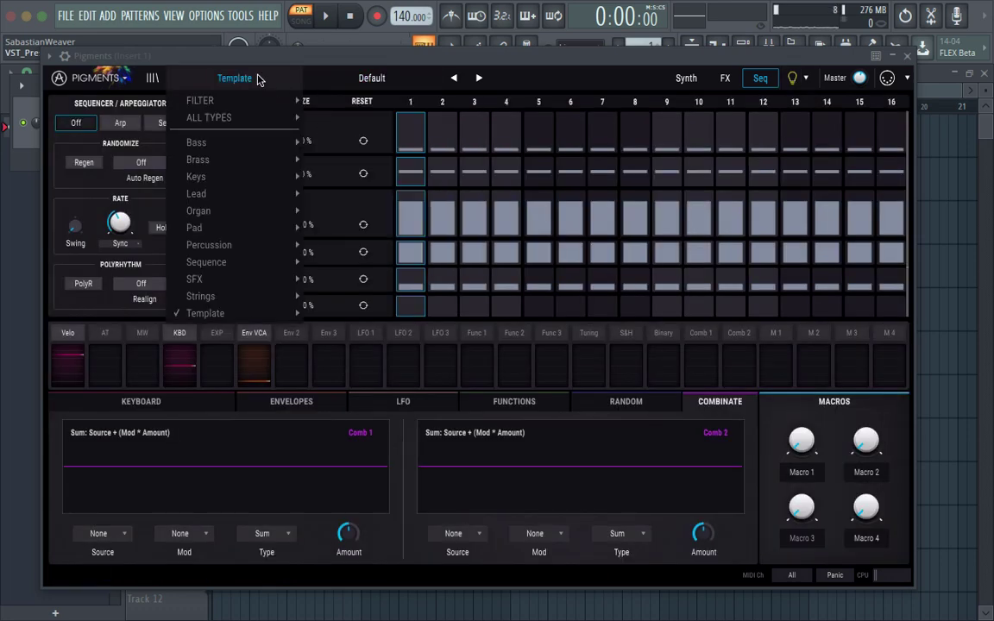
{"action": "mouse_move", "coordinate": [259, 142]}
{"action": "left_click", "coordinate": [347, 149]}
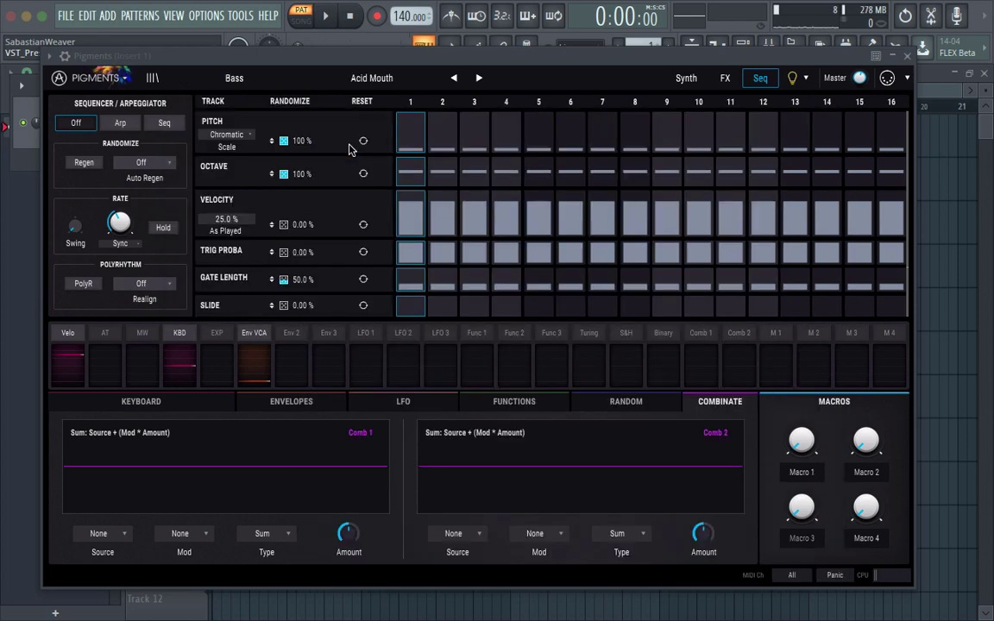
{"action": "left_click", "coordinate": [791, 79]}
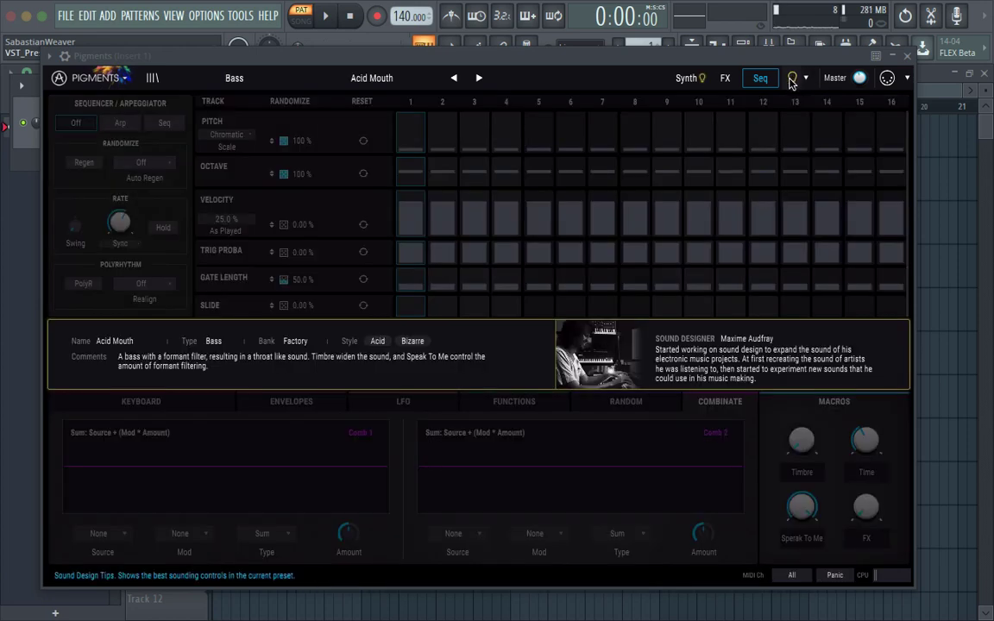
{"action": "left_click", "coordinate": [791, 80]}
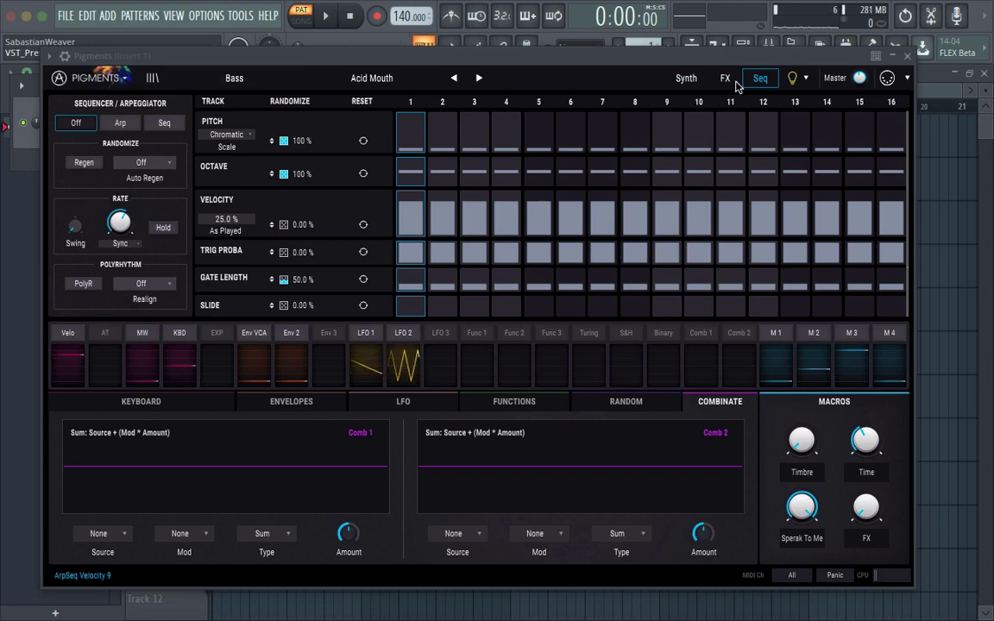
Examine Acid Mouth's synth page, including Env 2's modulation routings, envelope settings and available gate sources
{"action": "left_click", "coordinate": [685, 79]}
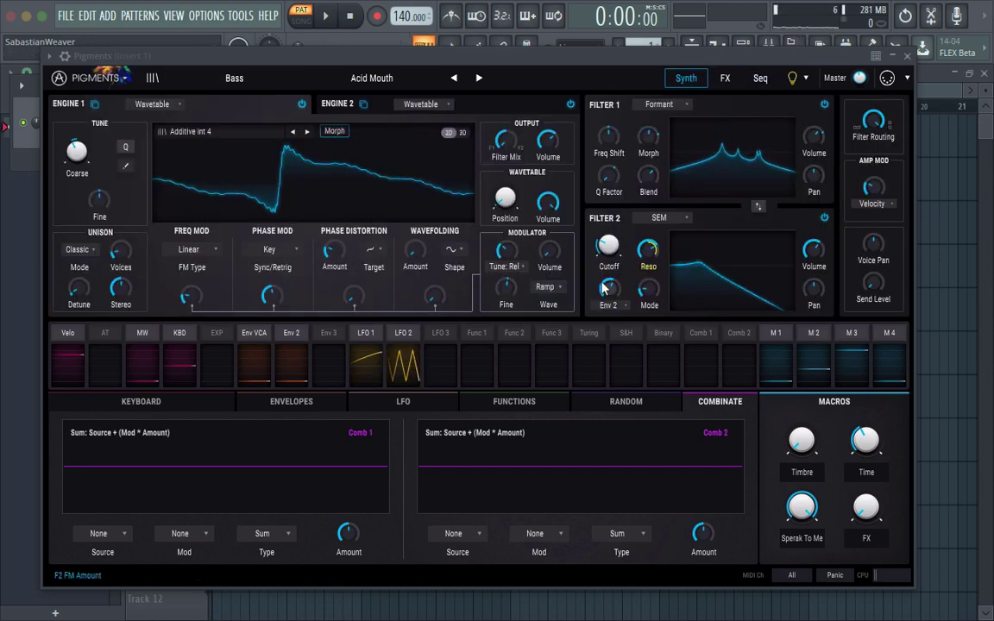
{"action": "mouse_move", "coordinate": [604, 289]}
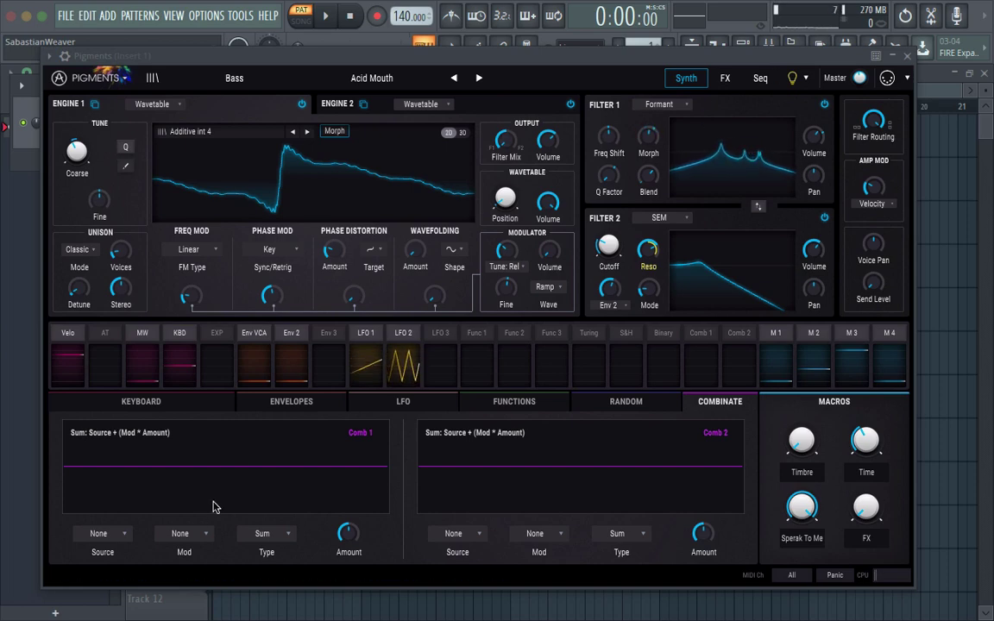
{"action": "left_click", "coordinate": [288, 333]}
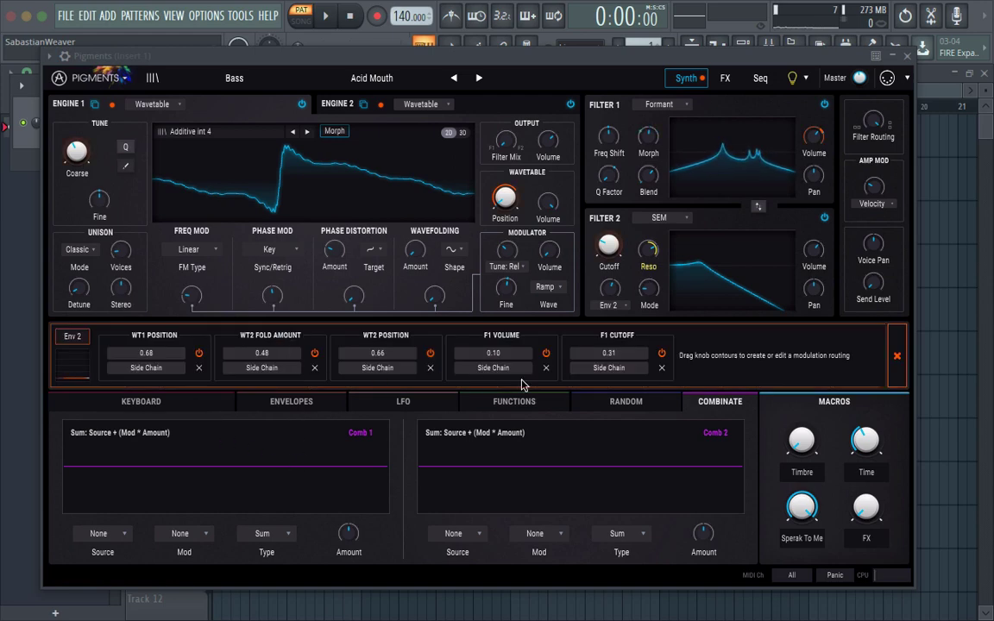
{"action": "left_click", "coordinate": [896, 356]}
{"action": "left_click", "coordinate": [286, 371]}
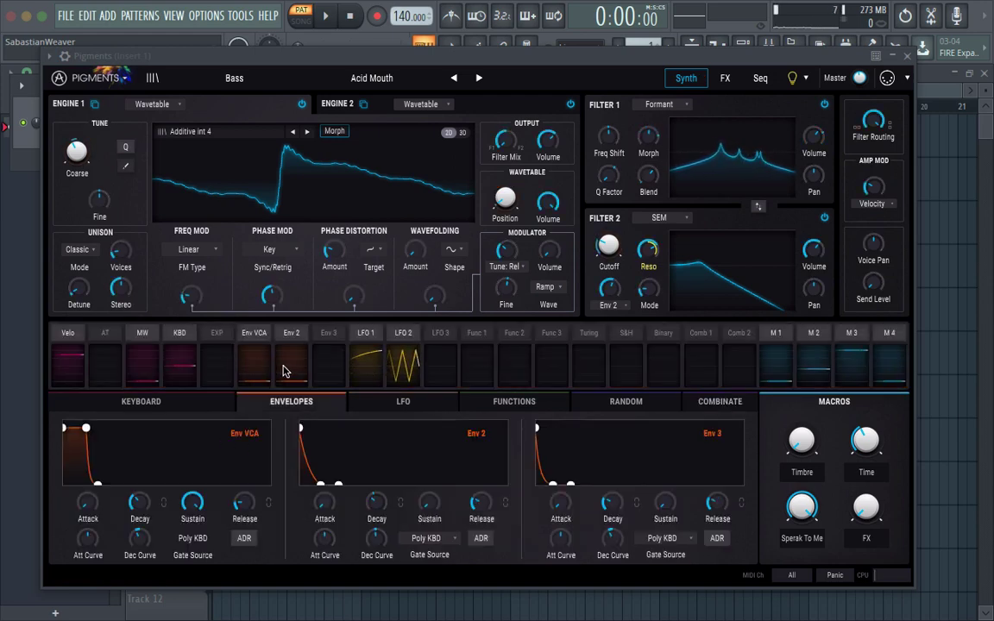
{"action": "left_click", "coordinate": [423, 538]}
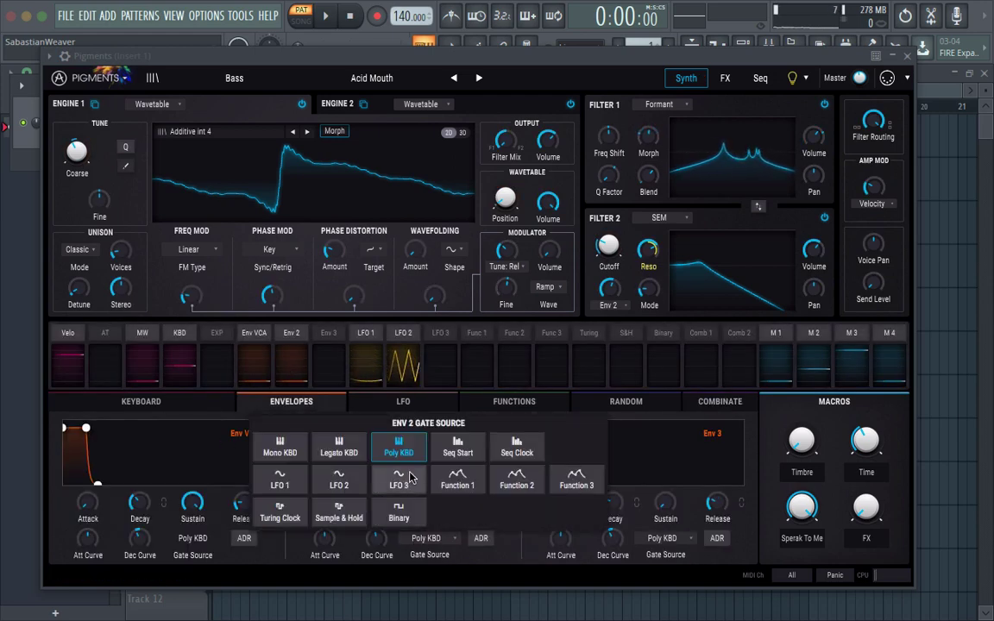
{"action": "left_click", "coordinate": [498, 339]}
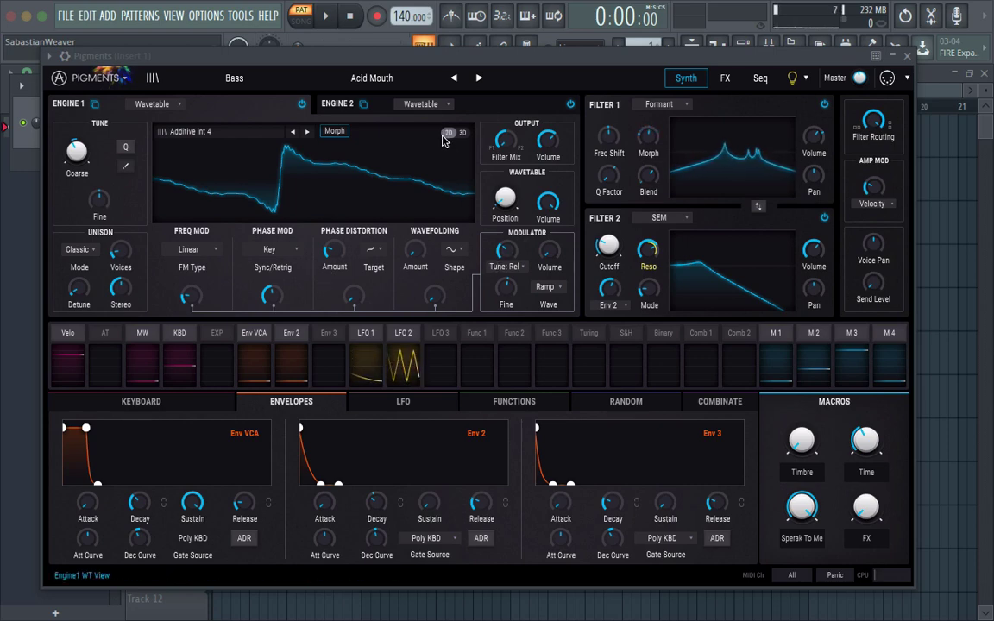
View the engine types available for Engine 1, keeping Wavetable selected
{"action": "left_click", "coordinate": [151, 104]}
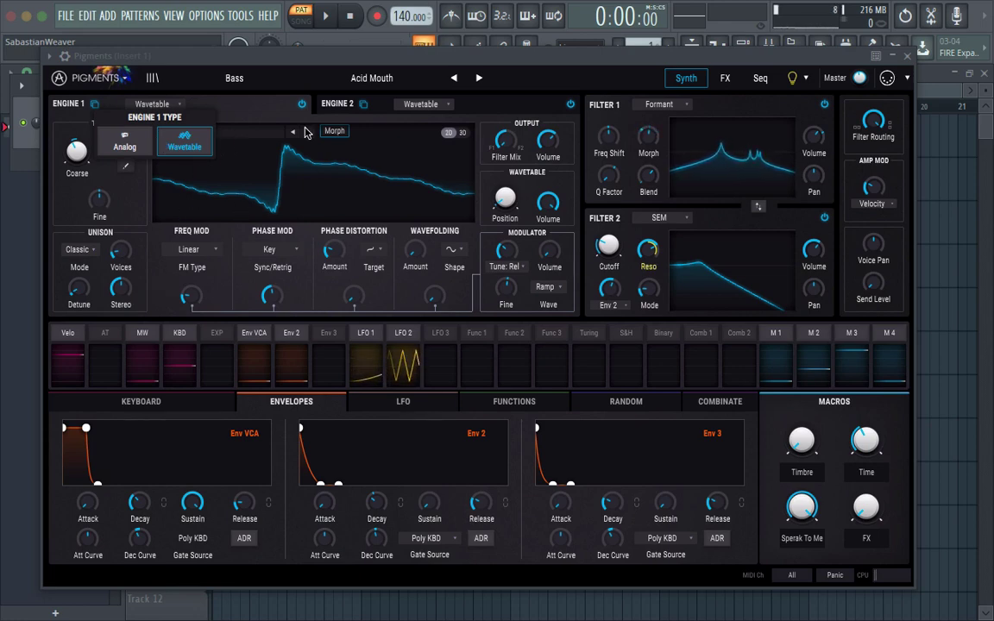
{"action": "left_click", "coordinate": [184, 143]}
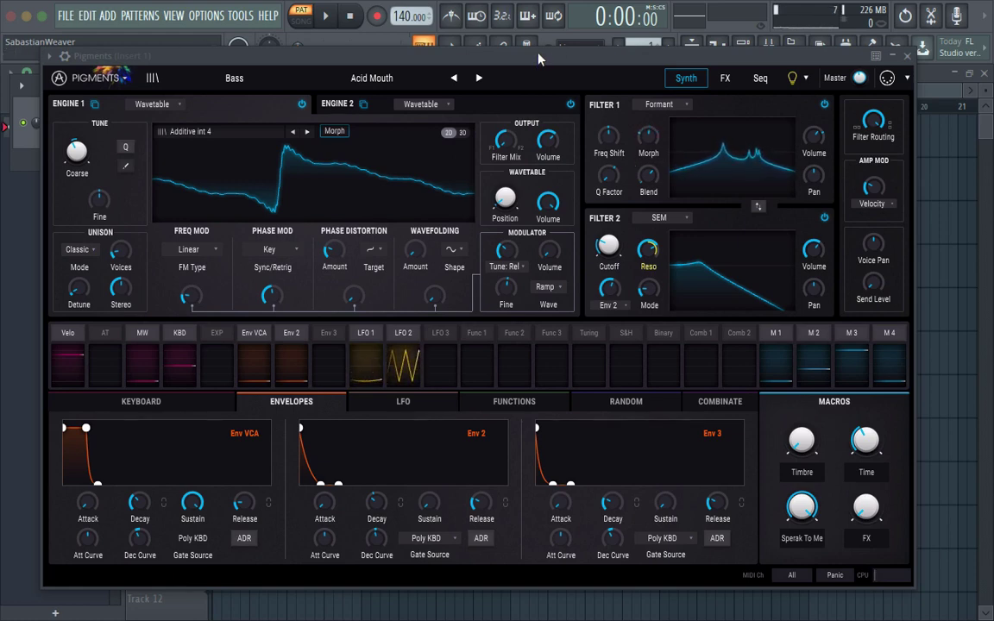
{"action": "left_click", "coordinate": [333, 131]}
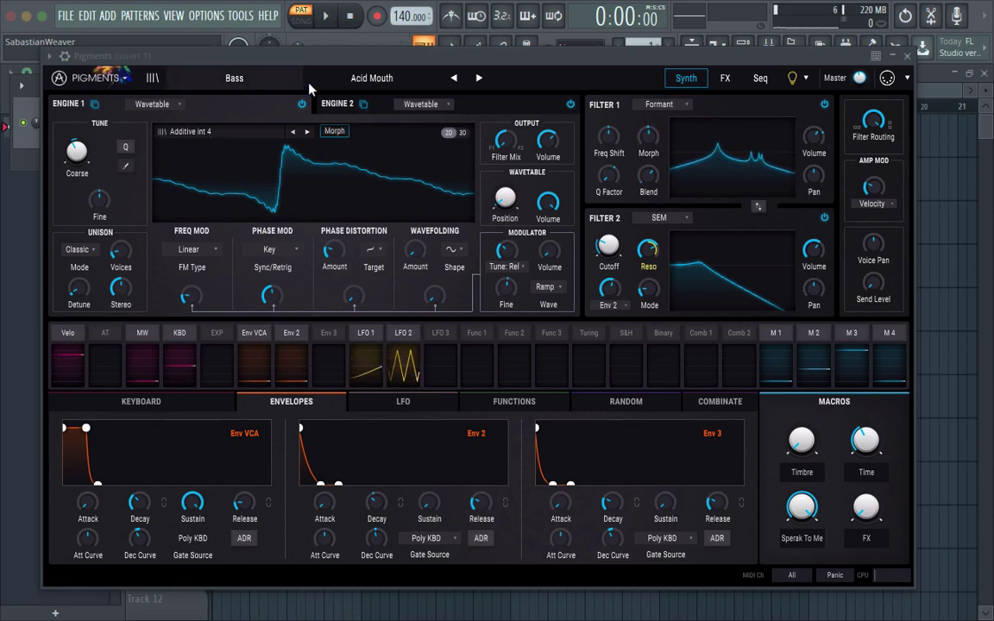
View Acid Mouth's sound design tips, and audition its Timbre, Speak To Me and FX macros
{"action": "left_click", "coordinate": [263, 71]}
{"action": "left_click", "coordinate": [349, 62]}
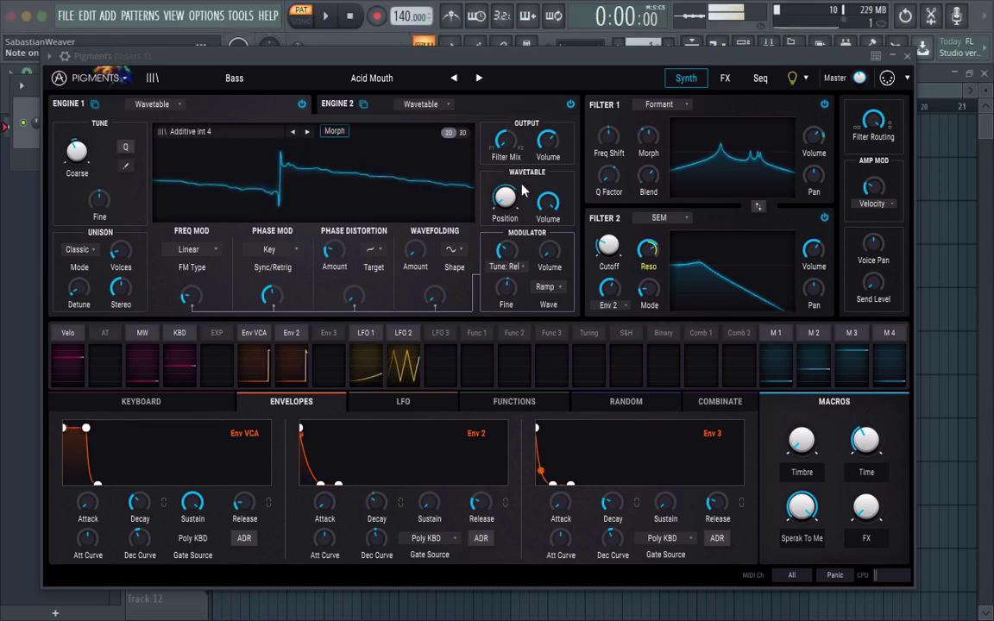
{"action": "left_click", "coordinate": [792, 78]}
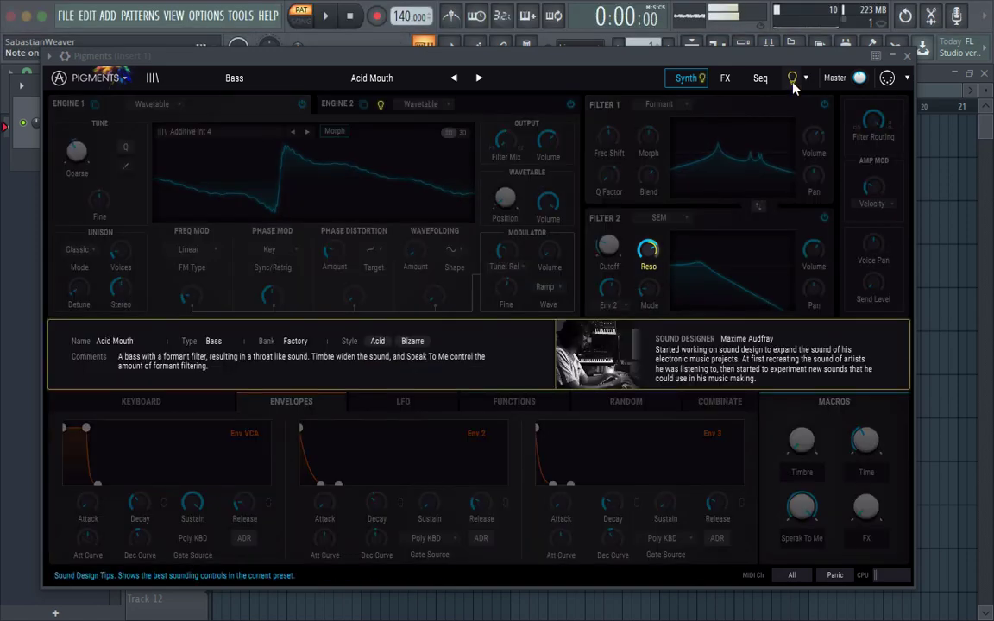
{"action": "left_click", "coordinate": [575, 284]}
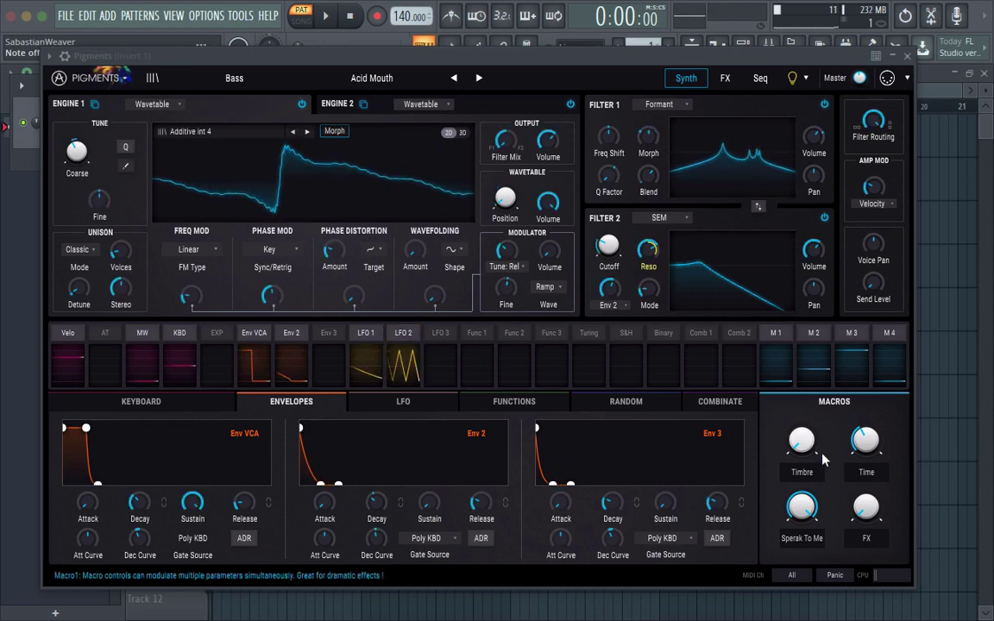
{"action": "left_click_drag", "start_coordinate": [802, 441], "coordinate": [807, 488]}
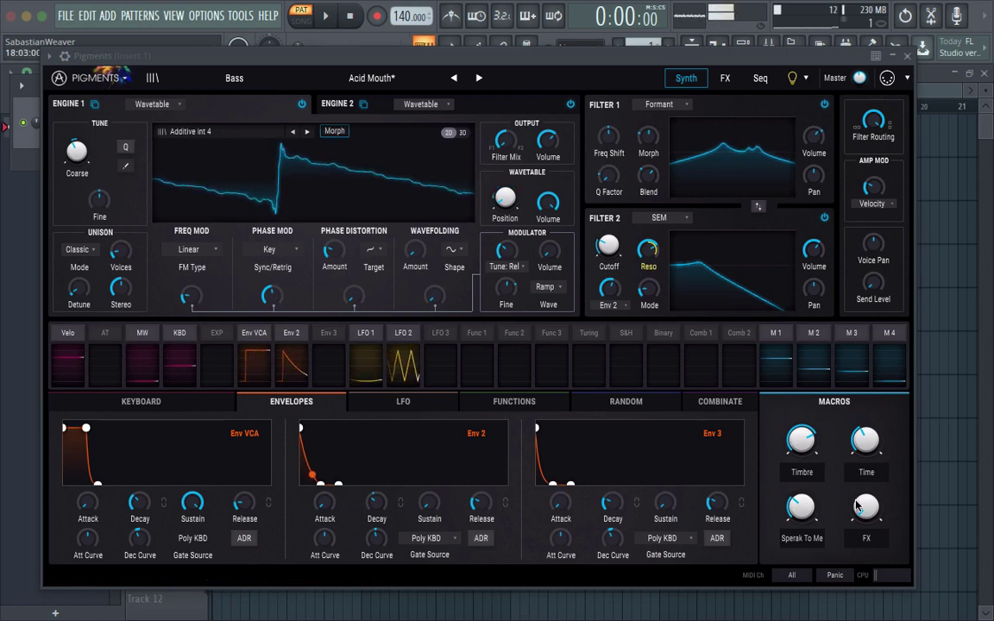
{"action": "left_click_drag", "start_coordinate": [866, 506], "coordinate": [866, 453]}
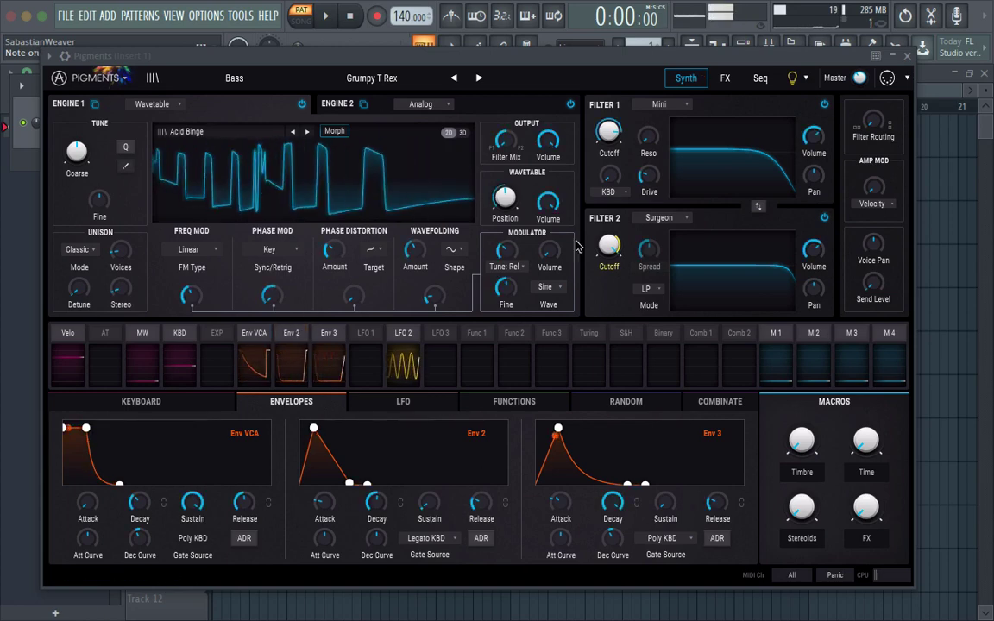
Raise the Timbre macro of Grumpy T Rex, and load the Bass preset Drill Beast
{"action": "mouse_move", "coordinate": [786, 448]}
{"action": "left_mouse_down"}
{"action": "mouse_move", "coordinate": [787, 436]}
{"action": "mouse_move", "coordinate": [786, 444]}
{"action": "left_mouse_up"}
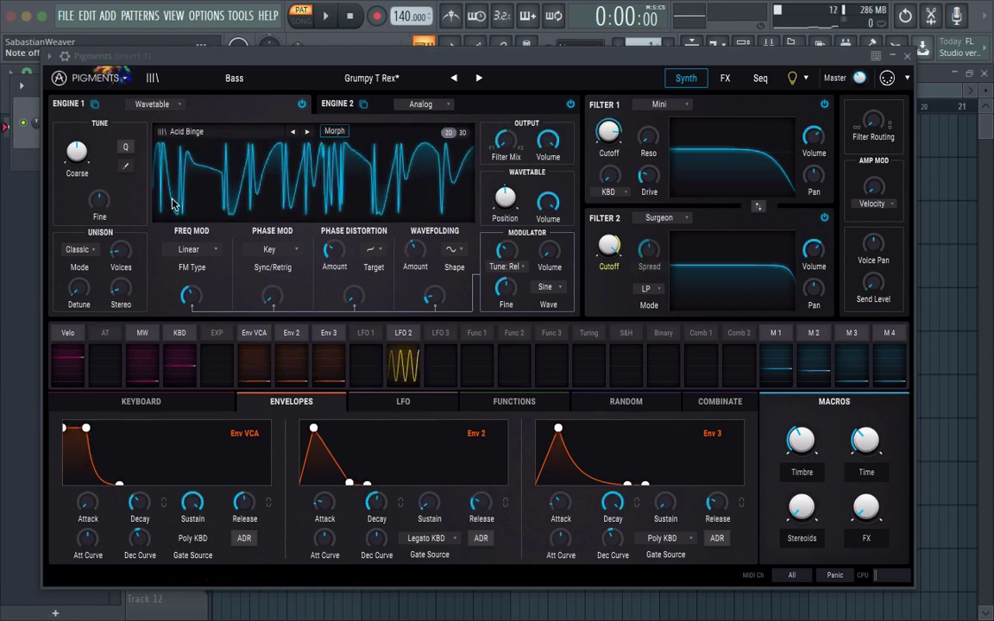
{"action": "left_click", "coordinate": [370, 78]}
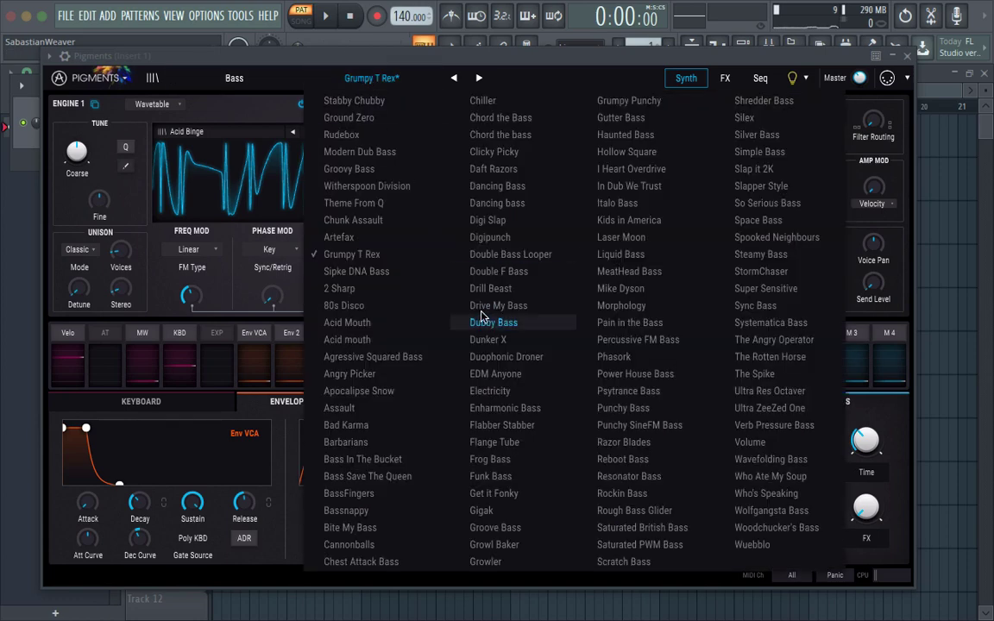
{"action": "left_click", "coordinate": [488, 288]}
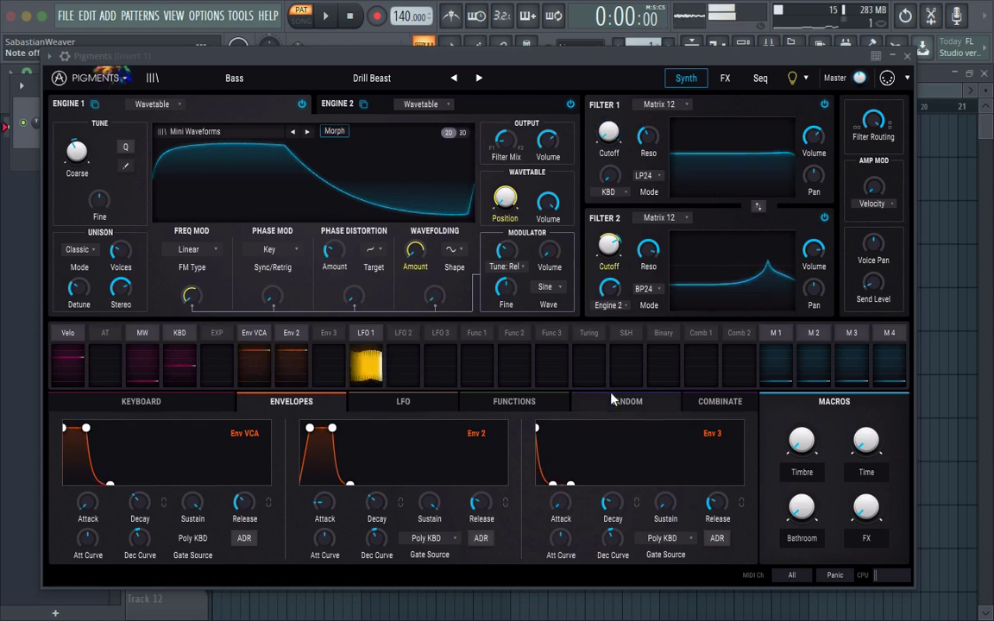
Load the Bass preset Drive My Bass and lower the master volume
{"action": "left_click", "coordinate": [479, 78]}
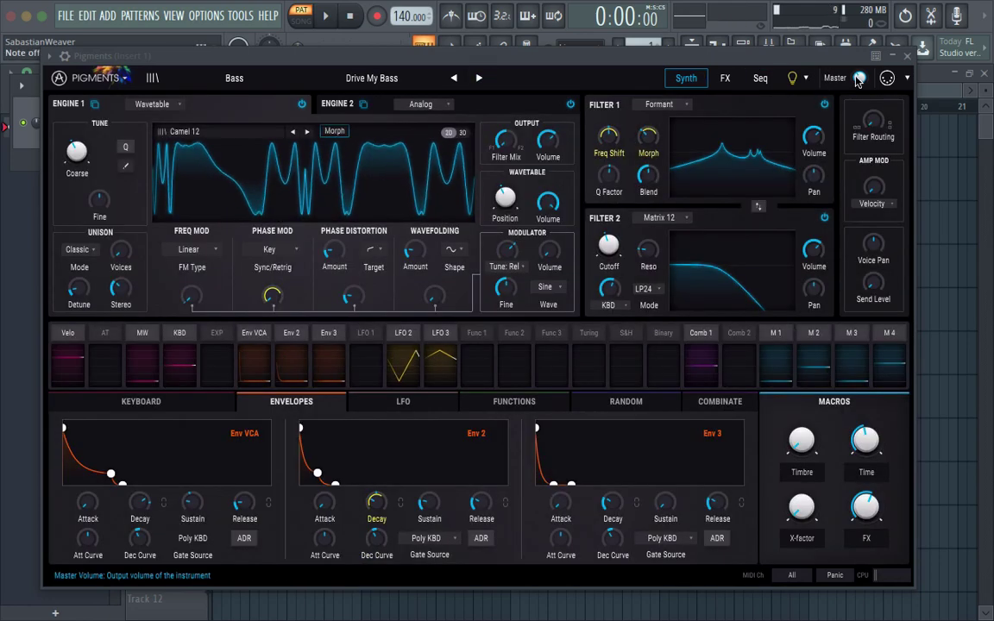
{"action": "left_click_drag", "start_coordinate": [860, 79], "coordinate": [860, 91]}
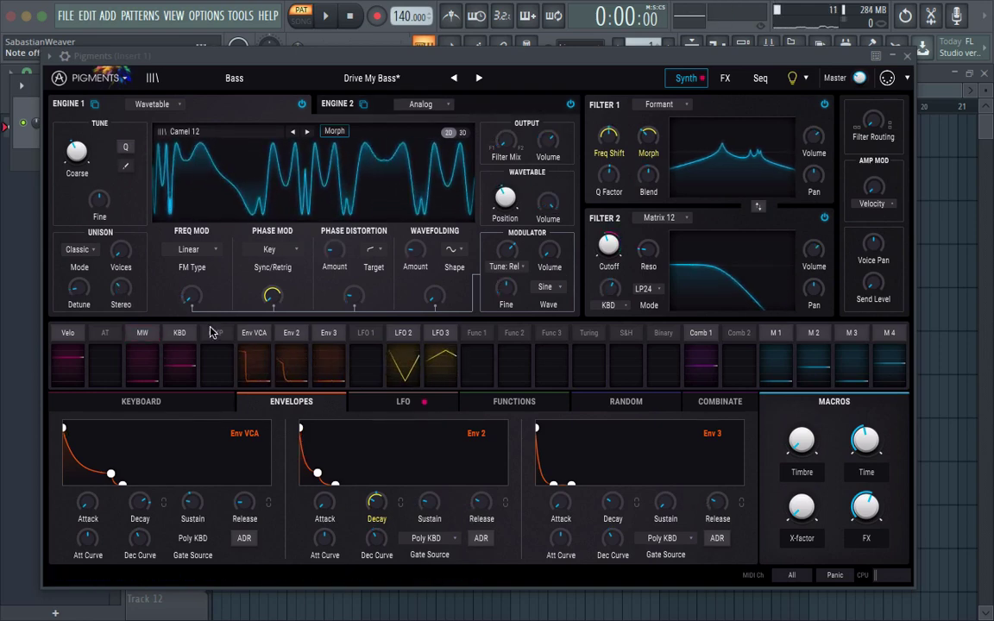
Set the typing keyboard's base note to C4 and play notes C4 and G4 on Drive My Bass
{"action": "mouse_move", "coordinate": [446, 61]}
{"action": "left_mouse_down"}
{"action": "mouse_move", "coordinate": [448, 104]}
{"action": "mouse_move", "coordinate": [441, 76]}
{"action": "left_mouse_up"}
{"action": "right_click", "coordinate": [424, 47]}
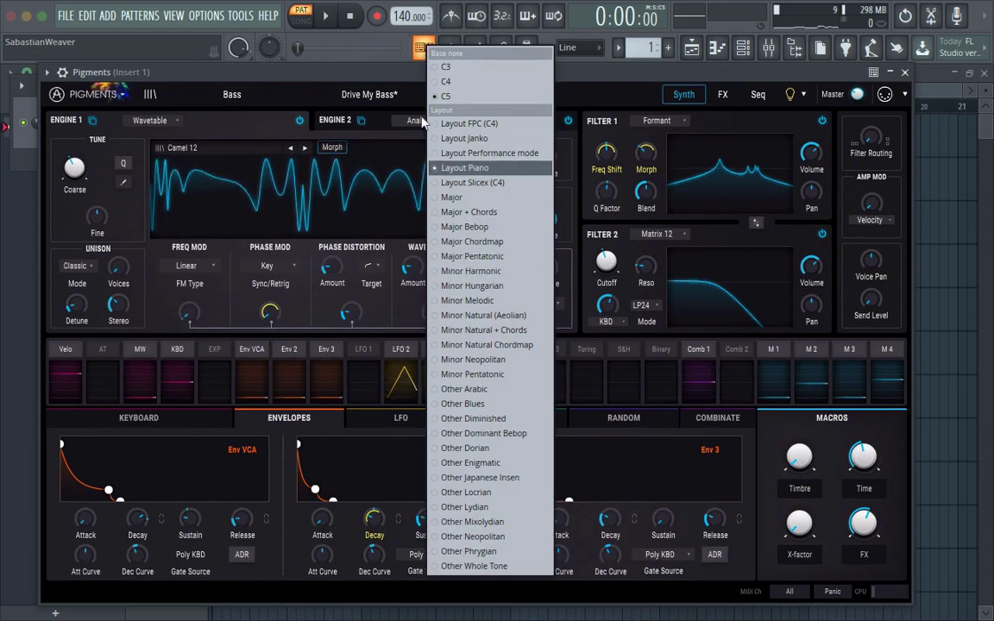
{"action": "left_click", "coordinate": [437, 81]}
{"action": "key", "text": "z"}
{"action": "key", "text": "b"}
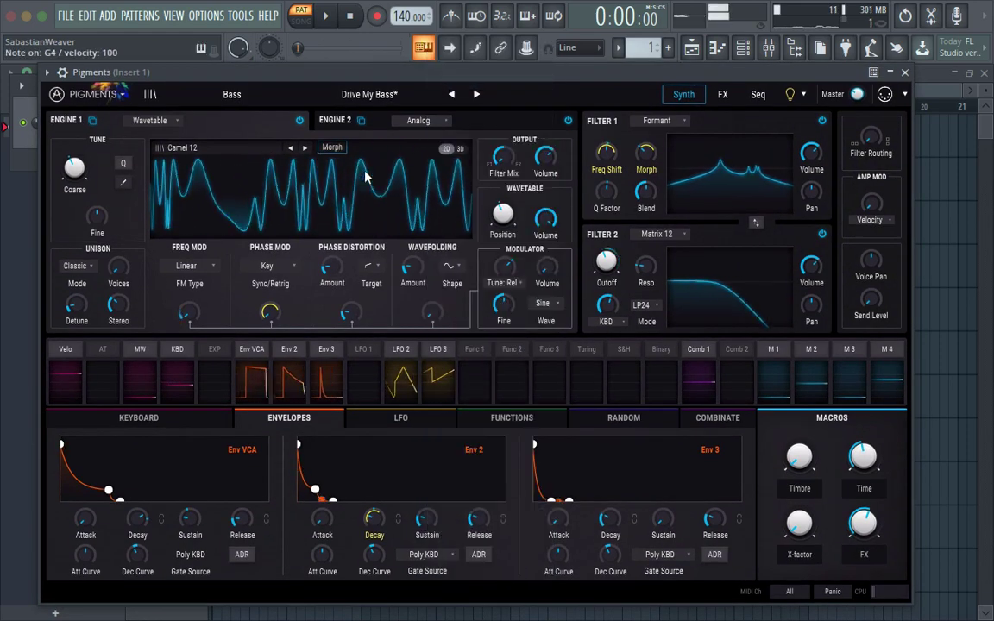
{"action": "key", "text": "z"}
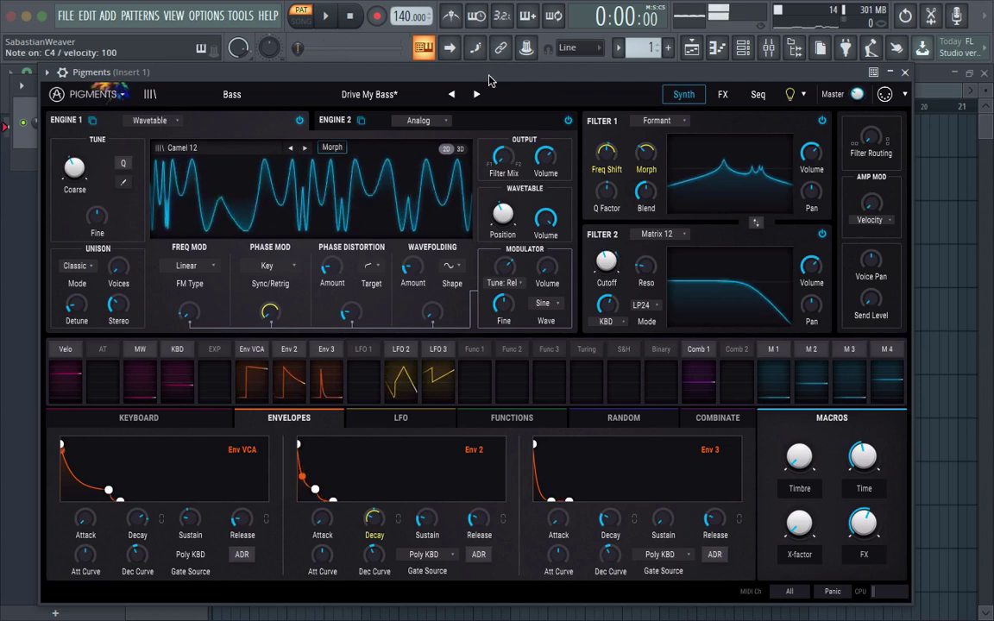
Reposition the plugin window and audition Drive My Bass's X-factor and Timbre macros
{"action": "left_click_drag", "start_coordinate": [488, 80], "coordinate": [548, 73]}
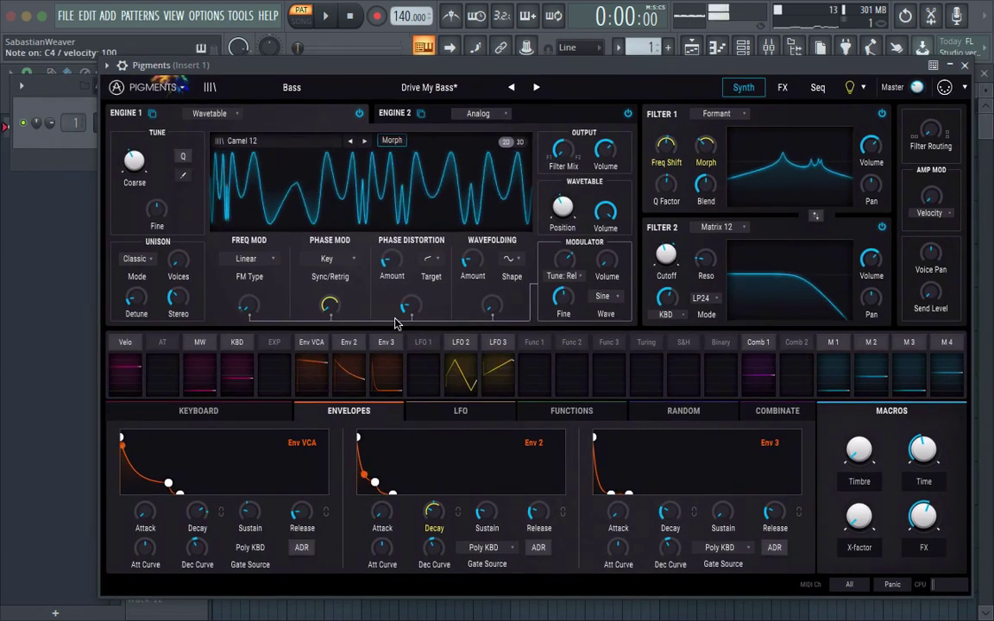
{"action": "left_click_drag", "start_coordinate": [865, 521], "coordinate": [859, 390]}
{"action": "left_click_drag", "start_coordinate": [860, 447], "coordinate": [860, 451]}
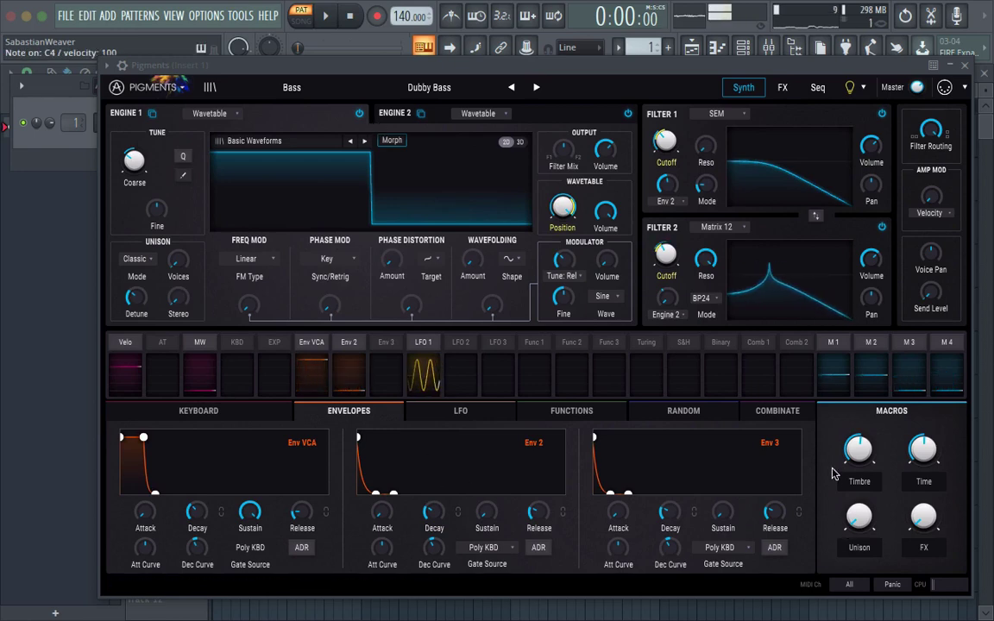
Raise Dubby Bass's Unison macro, and load the Brass preset Brassbot
{"action": "left_click_drag", "start_coordinate": [864, 519], "coordinate": [863, 506]}
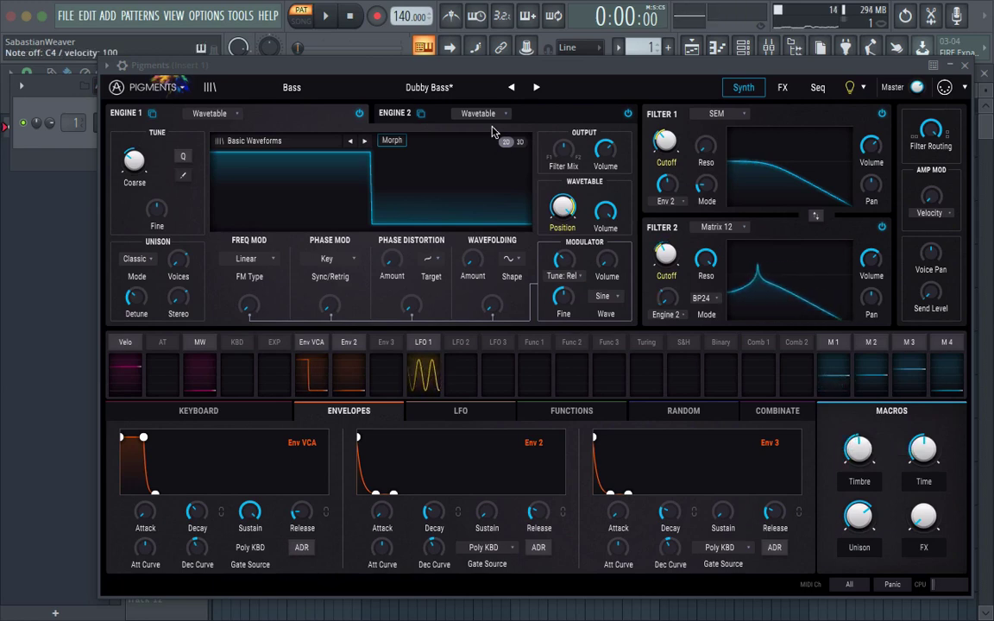
{"action": "left_click", "coordinate": [285, 93]}
{"action": "mouse_move", "coordinate": [295, 168]}
{"action": "left_click", "coordinate": [410, 200]}
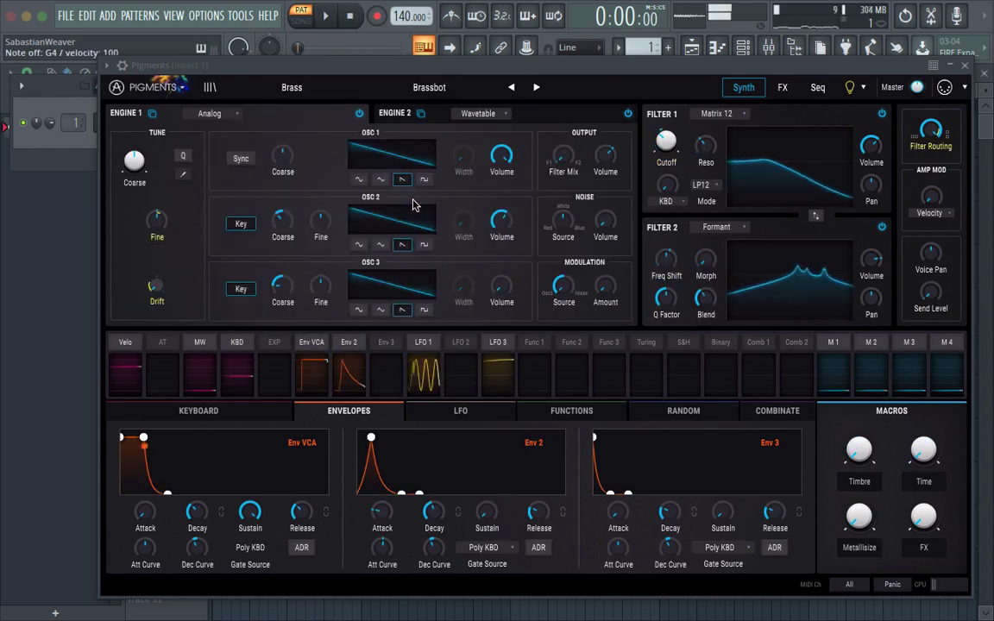
Play notes A4, E4, G4 and C4 to audition the Brassbot preset
{"action": "key", "text": "n"}
{"action": "key", "text": "c"}
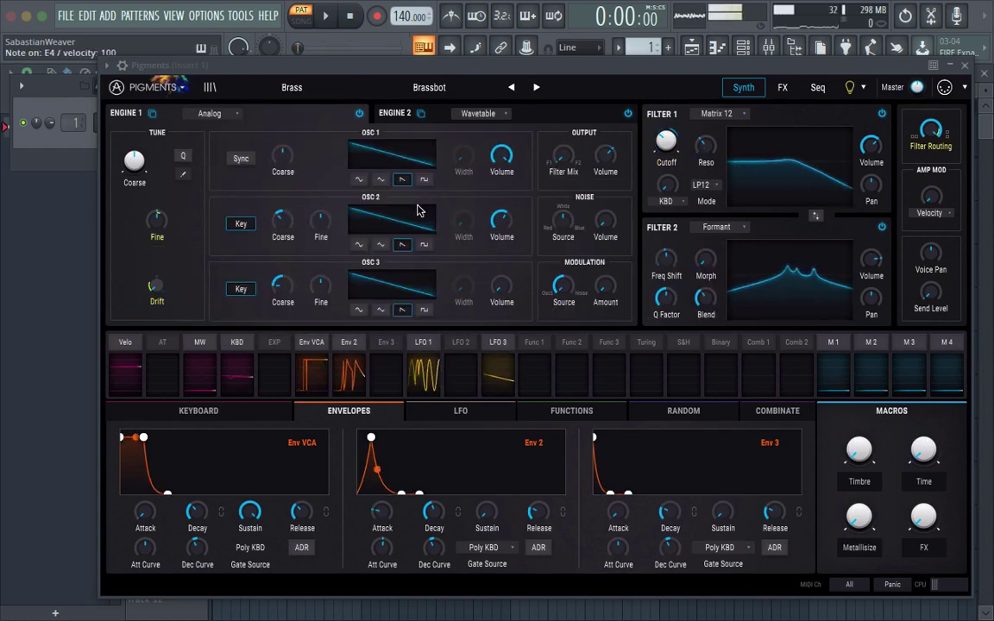
{"action": "key", "text": "b"}
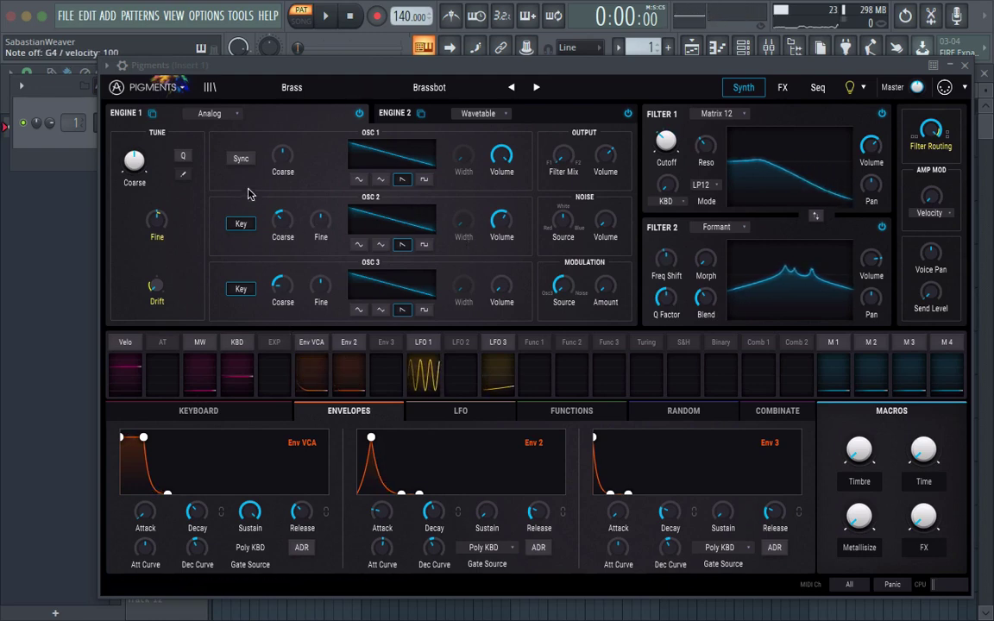
{"action": "key", "text": "z"}
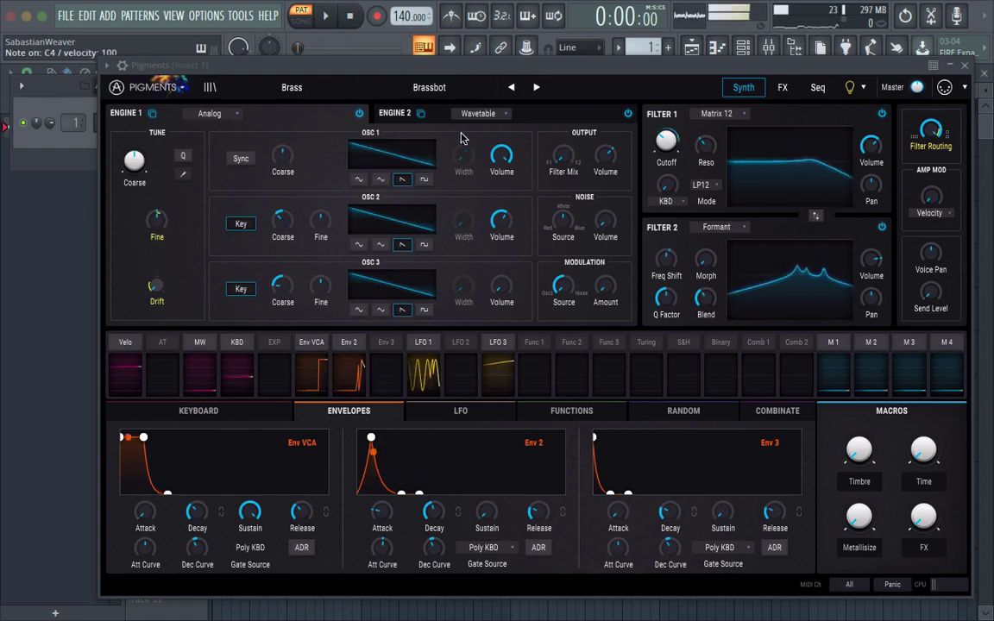
Load the Brass preset Kasy Eey and play a few notes to audition it
{"action": "left_click", "coordinate": [458, 88]}
{"action": "left_click", "coordinate": [432, 215]}
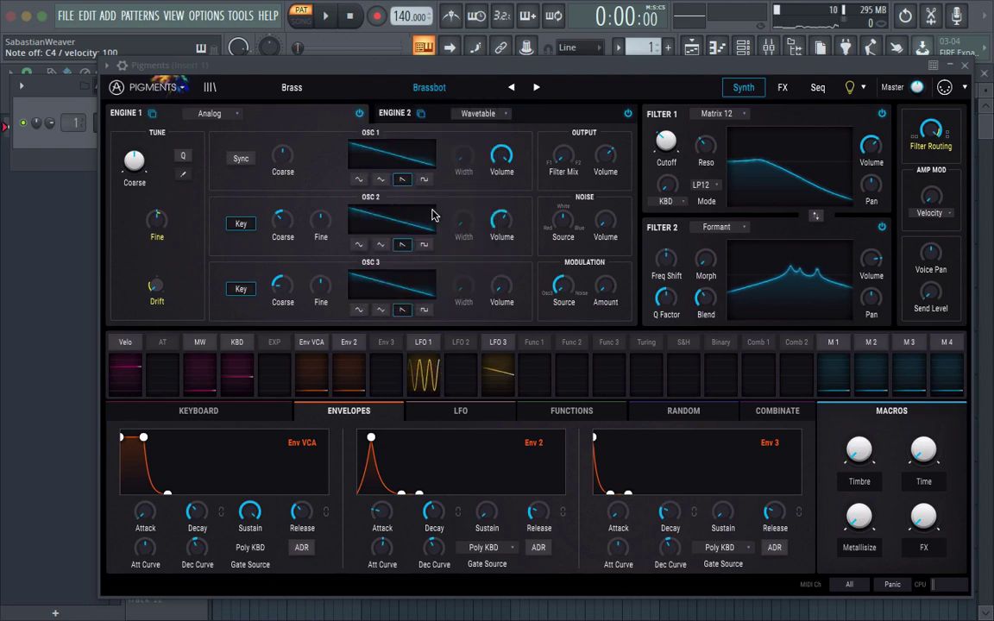
{"action": "key", "text": "b"}
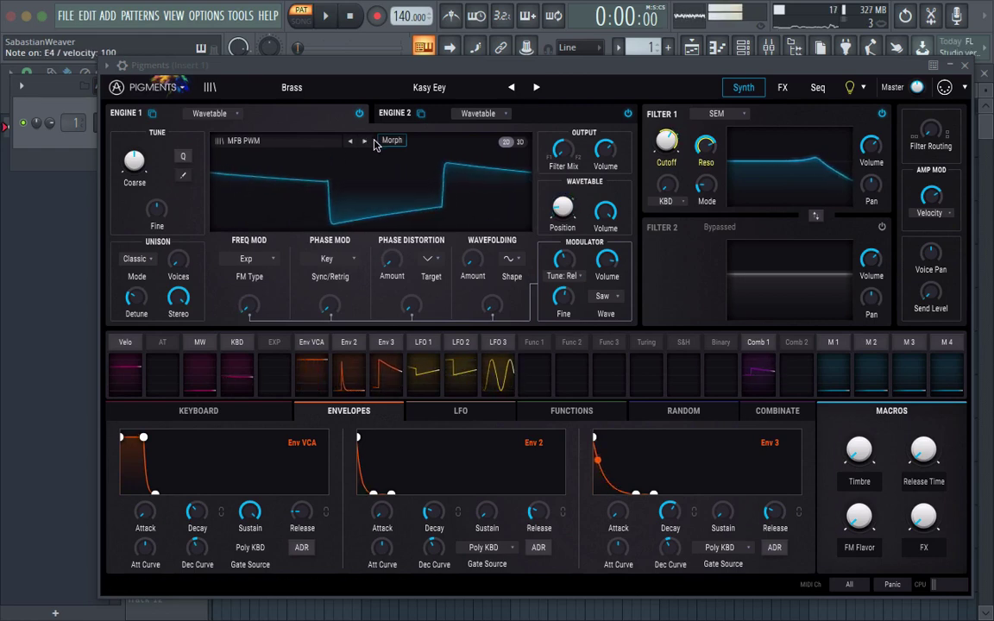
{"action": "mouse_move", "coordinate": [574, 153]}
{"action": "key", "text": "v"}
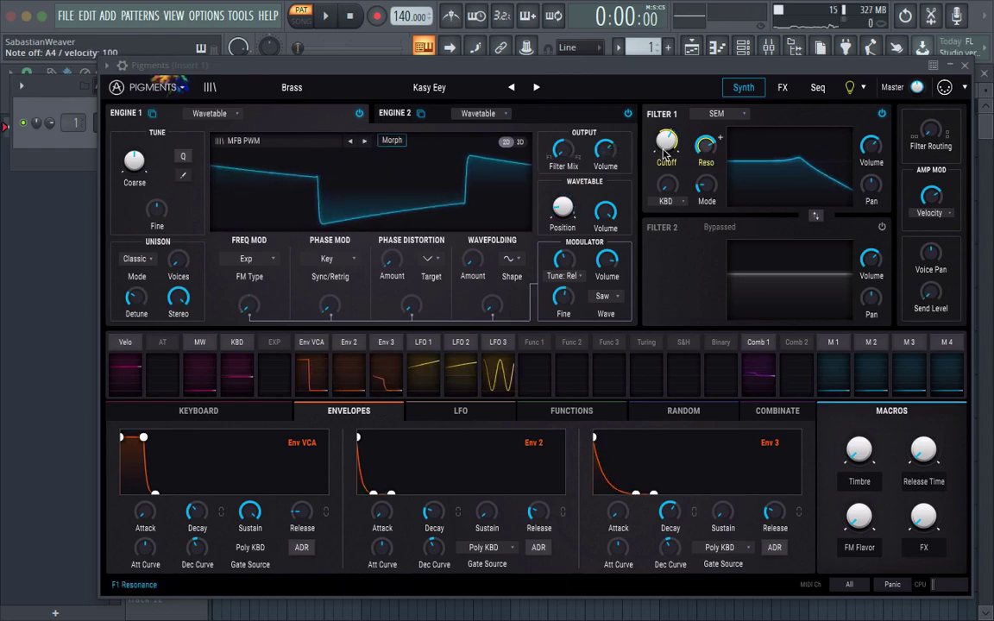
Raise Kasy Eey's Timbre and FM Flavor macros and try its Release Time macro
{"action": "left_click_drag", "start_coordinate": [859, 451], "coordinate": [859, 442]}
{"action": "left_click_drag", "start_coordinate": [859, 526], "coordinate": [859, 464]}
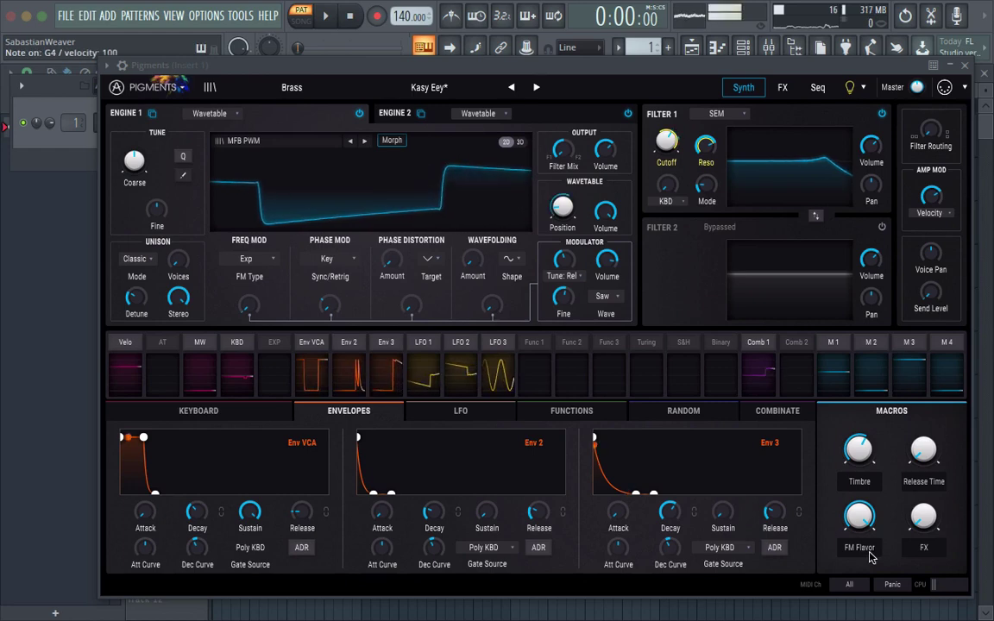
{"action": "left_click", "coordinate": [927, 460]}
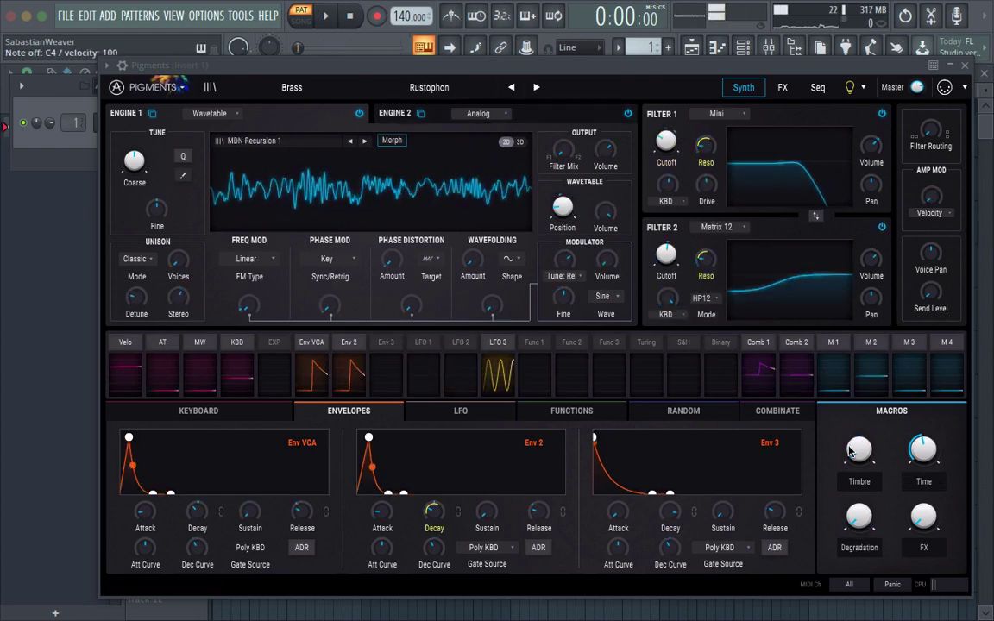
Raise Rustophon's Timbre macro, and load the Keys preset Beethoven
{"action": "left_click_drag", "start_coordinate": [857, 450], "coordinate": [858, 384]}
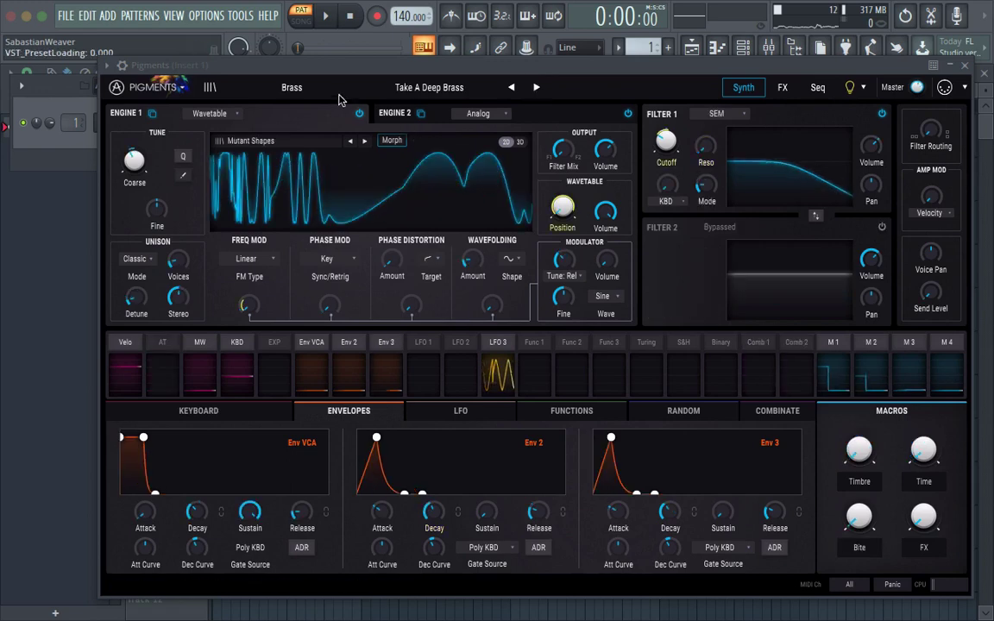
{"action": "left_click", "coordinate": [292, 87]}
{"action": "mouse_move", "coordinate": [304, 178]}
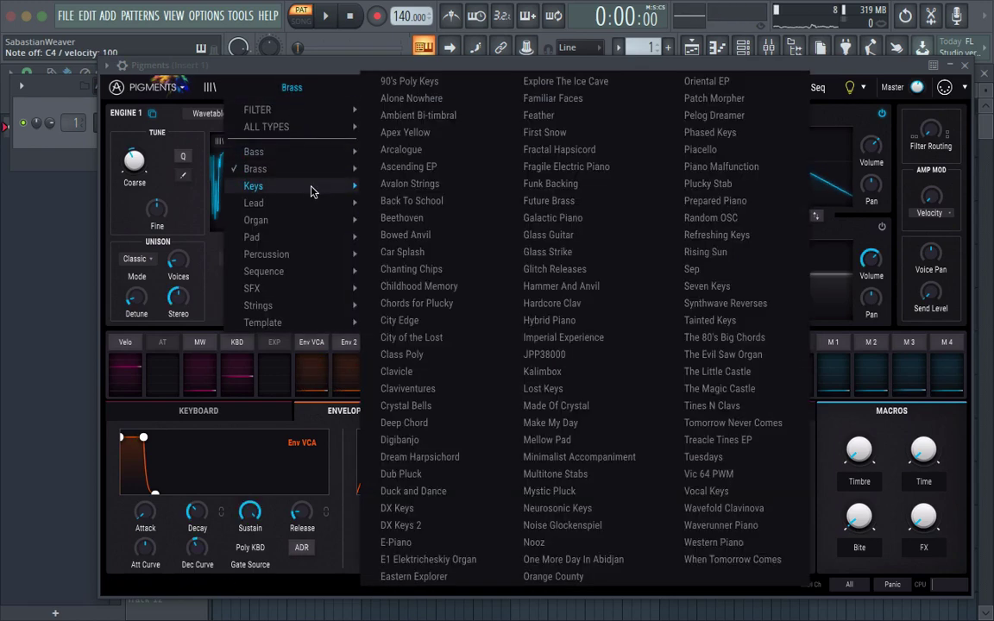
{"action": "left_click", "coordinate": [410, 218]}
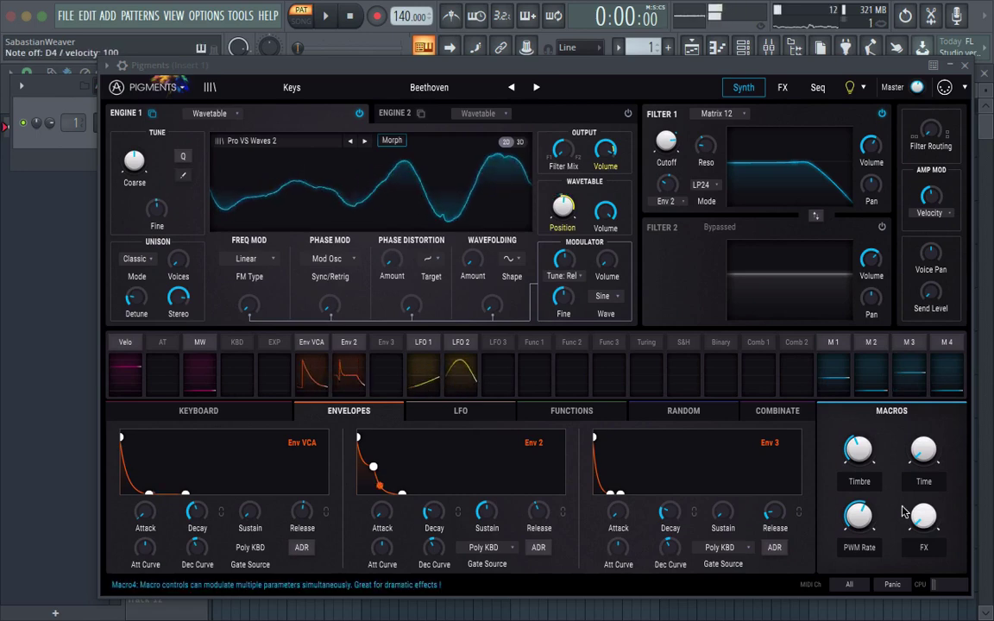
Raise Beethoven's Timbre macro, and load the Keys preset Feather
{"action": "left_click_drag", "start_coordinate": [858, 449], "coordinate": [858, 386]}
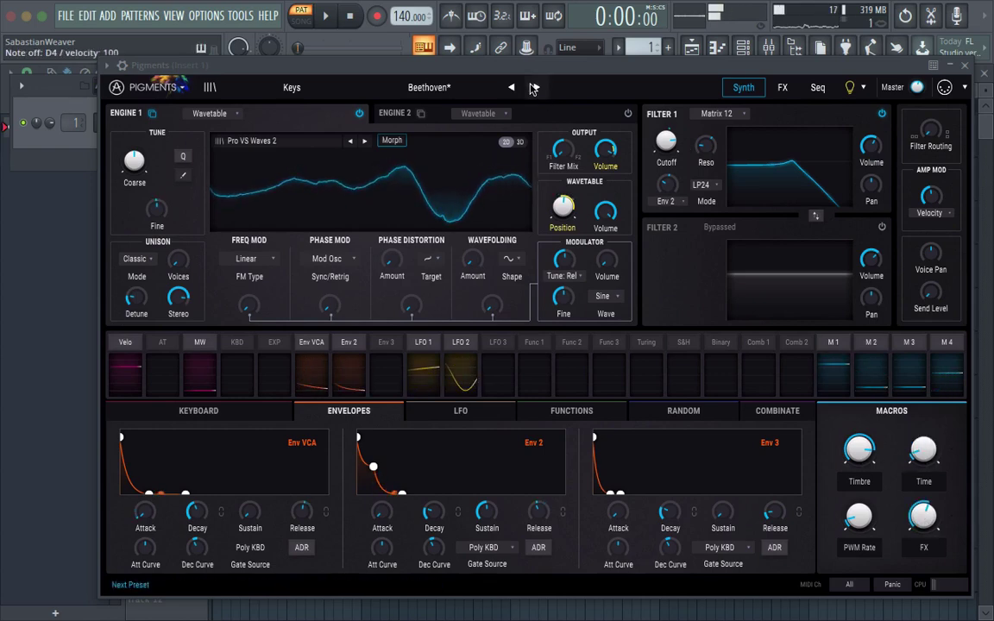
{"action": "left_click", "coordinate": [450, 88]}
{"action": "left_click", "coordinate": [473, 214]}
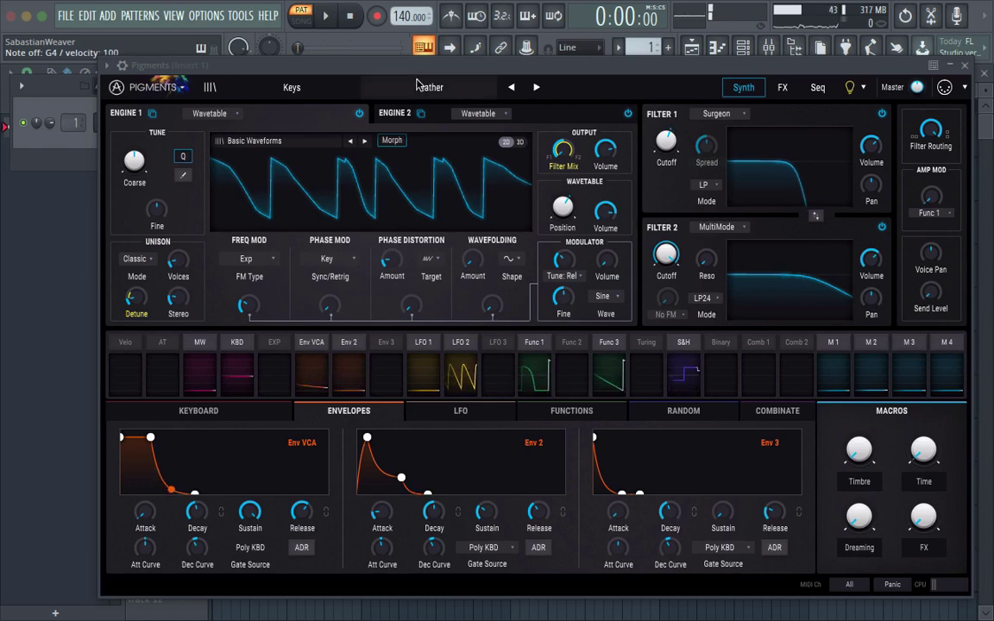
Audition the Keys preset Glitch Releases, and load First Snow
{"action": "left_click", "coordinate": [453, 88]}
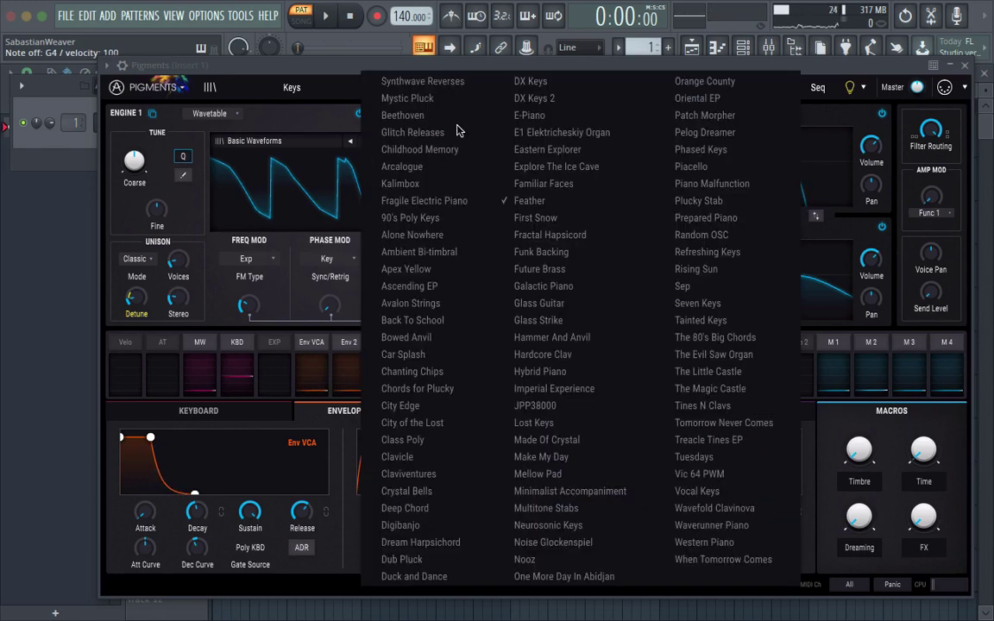
{"action": "left_click", "coordinate": [439, 132]}
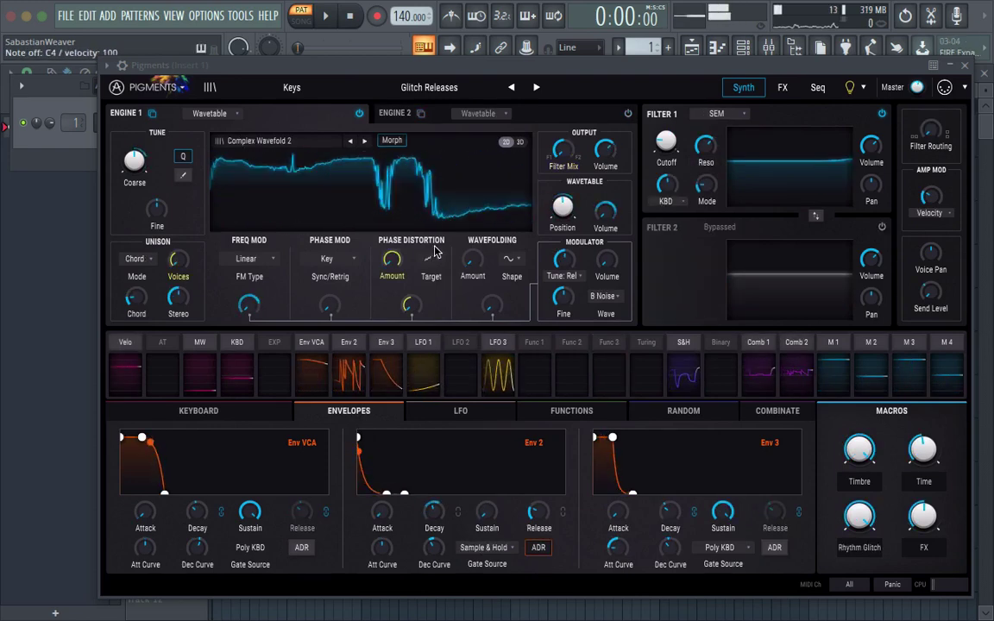
{"action": "left_click", "coordinate": [441, 87]}
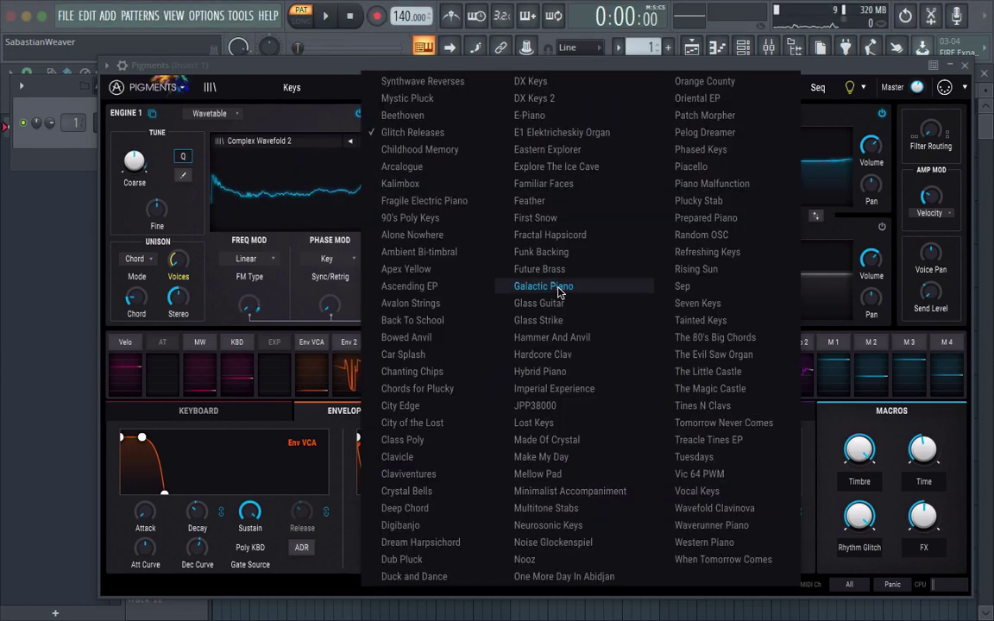
{"action": "left_click", "coordinate": [550, 219]}
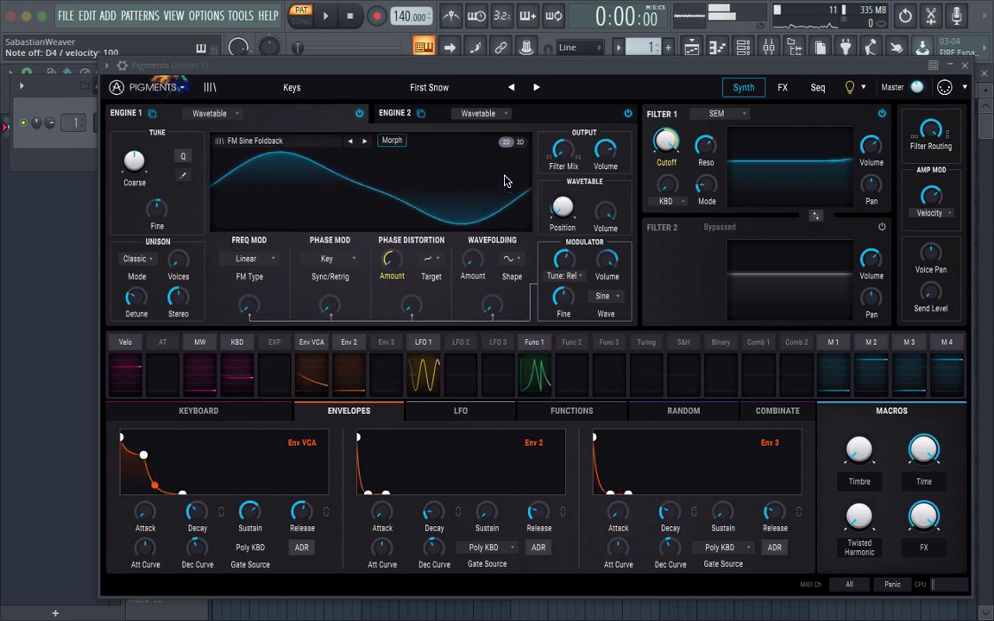
Load the Keys preset Sep, and set the typing keyboard's base note to C5
{"action": "left_click", "coordinate": [431, 88]}
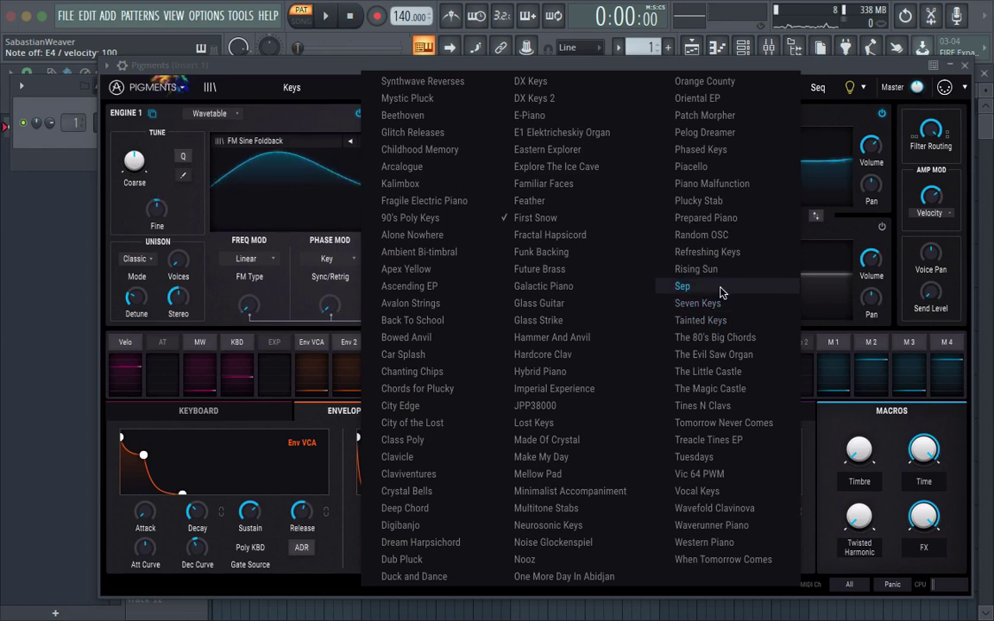
{"action": "left_click", "coordinate": [722, 293]}
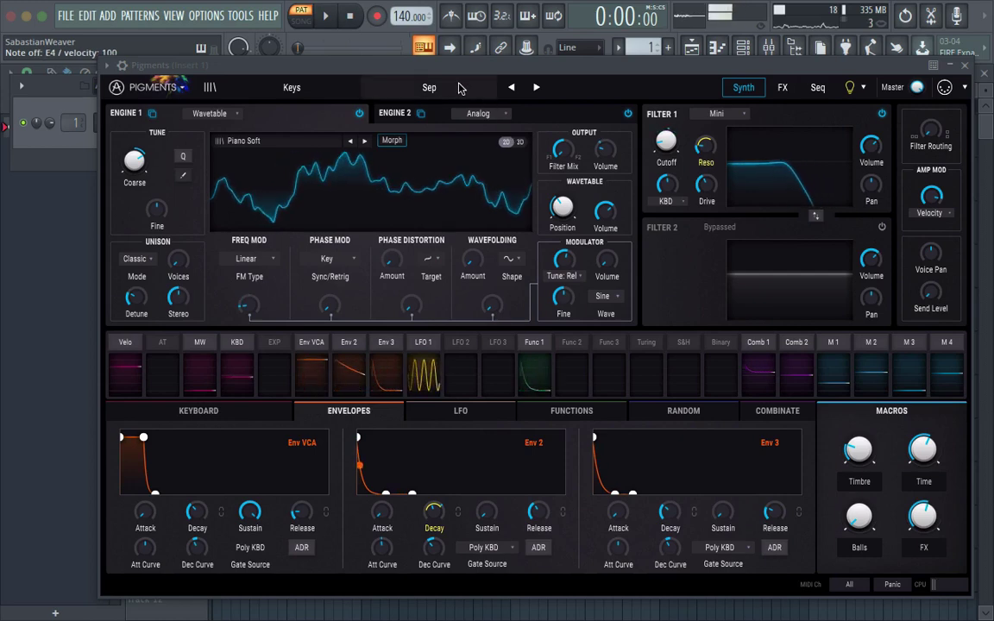
{"action": "right_click", "coordinate": [429, 47]}
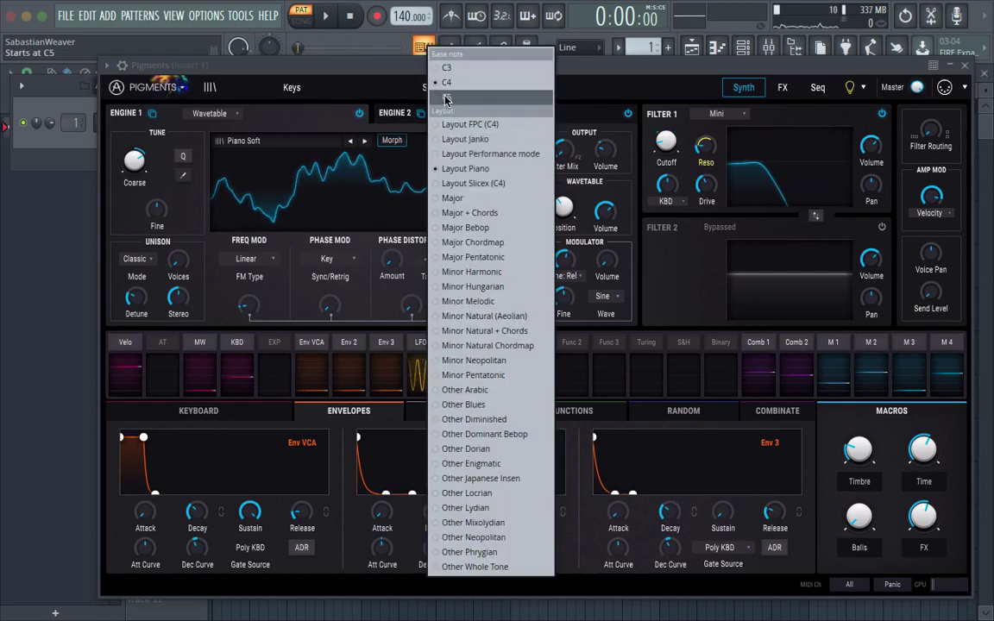
{"action": "left_click", "coordinate": [446, 96]}
Play notes on Sep while raising its Timbre and Balls macros and lowering its Time and FX macros
{"action": "key", "text": "z"}
{"action": "key", "text": "c"}
{"action": "key", "text": "b"}
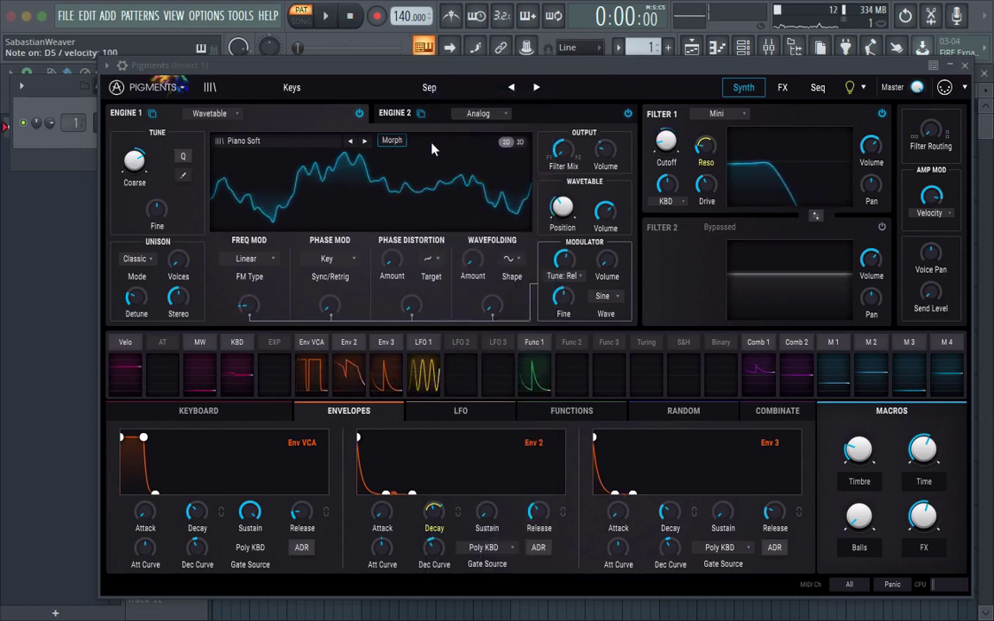
{"action": "key", "text": "c"}
{"action": "key", "text": "b"}
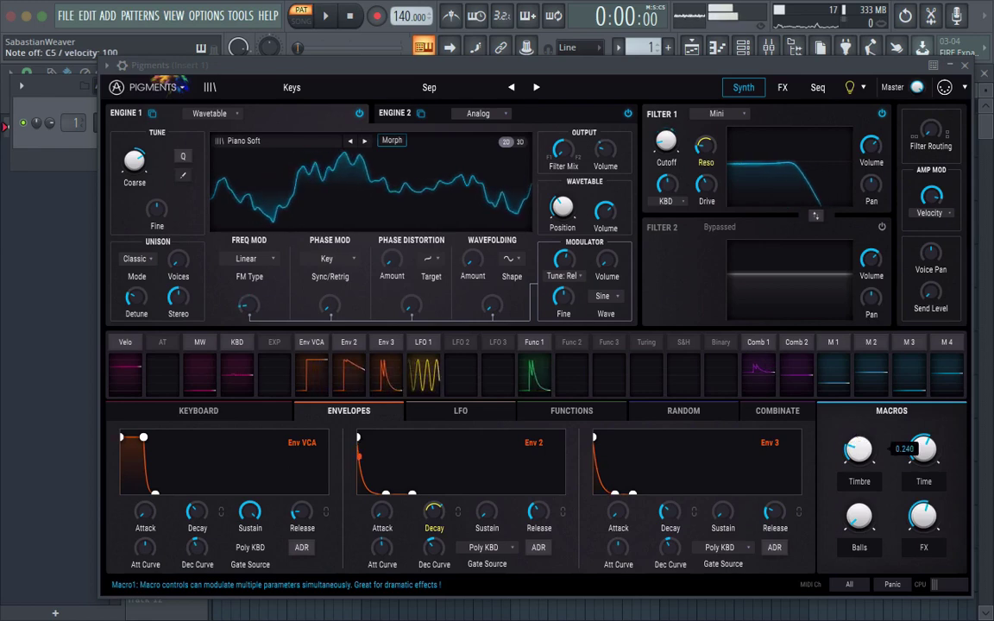
{"action": "left_click_drag", "start_coordinate": [923, 450], "coordinate": [927, 561]}
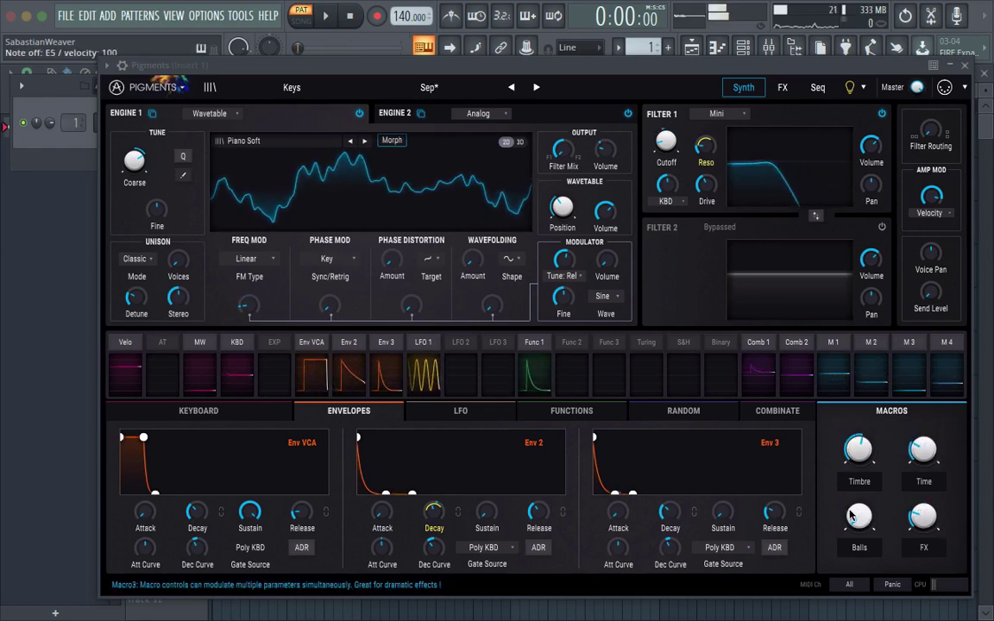
{"action": "left_click_drag", "start_coordinate": [856, 516], "coordinate": [855, 491]}
{"action": "left_click_drag", "start_coordinate": [923, 450], "coordinate": [923, 479]}
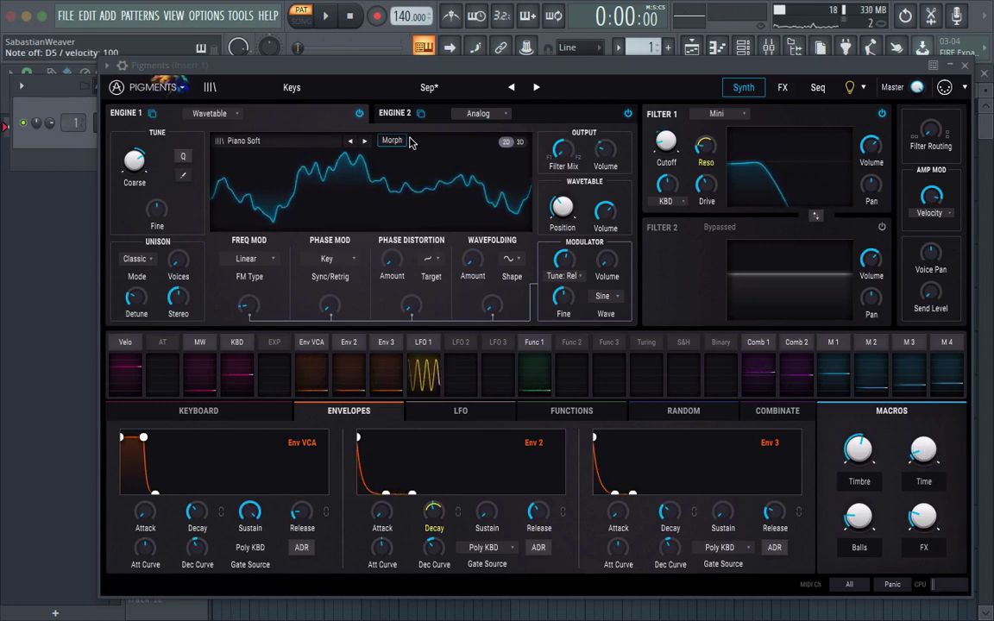
Load the Keys preset Tuesdays, followed by the Lead preset Alpha Gunner
{"action": "left_click", "coordinate": [426, 88]}
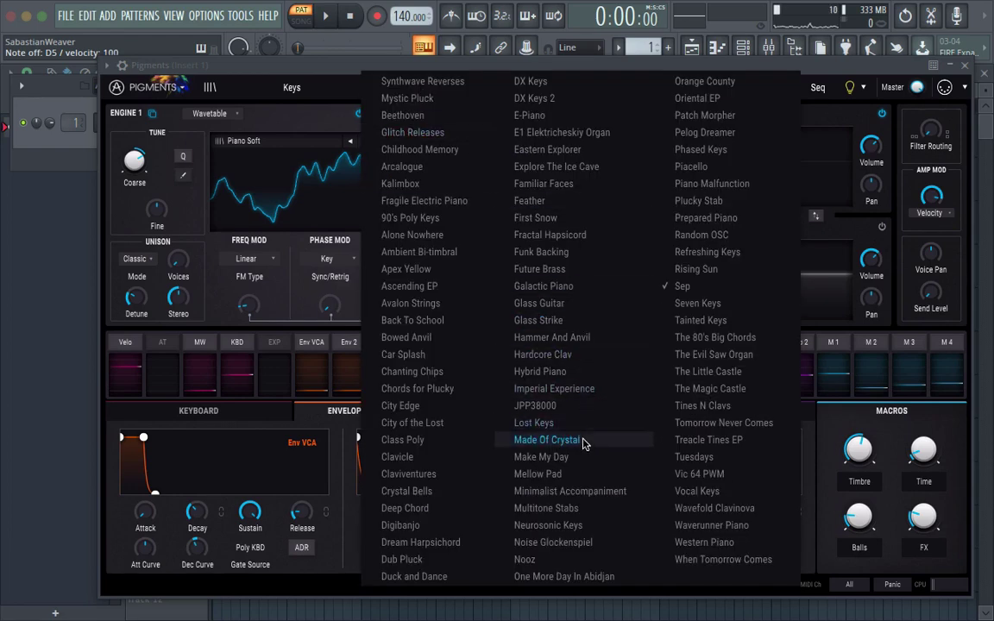
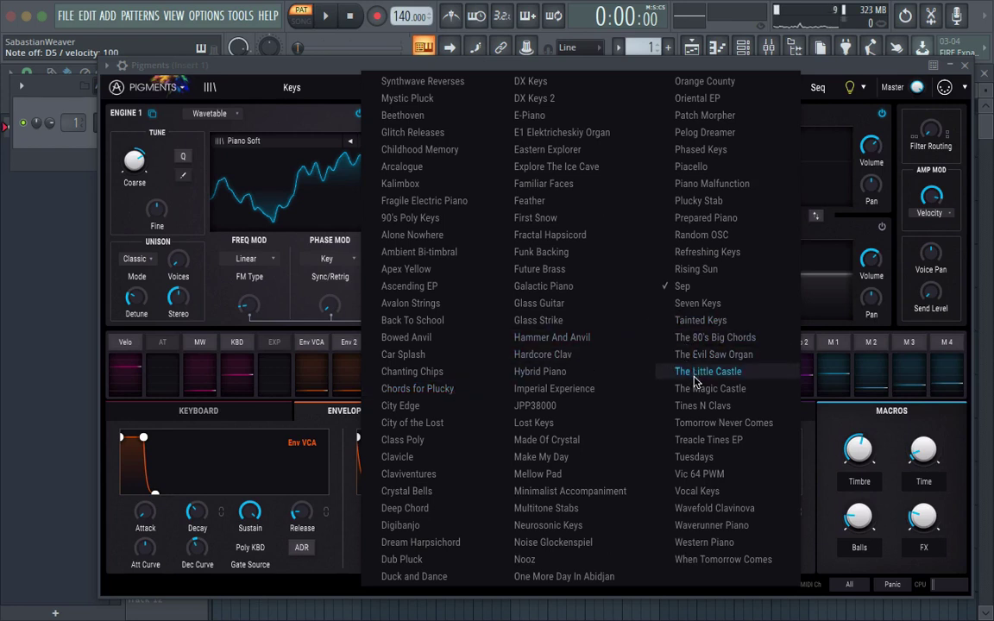
{"action": "left_click", "coordinate": [700, 457]}
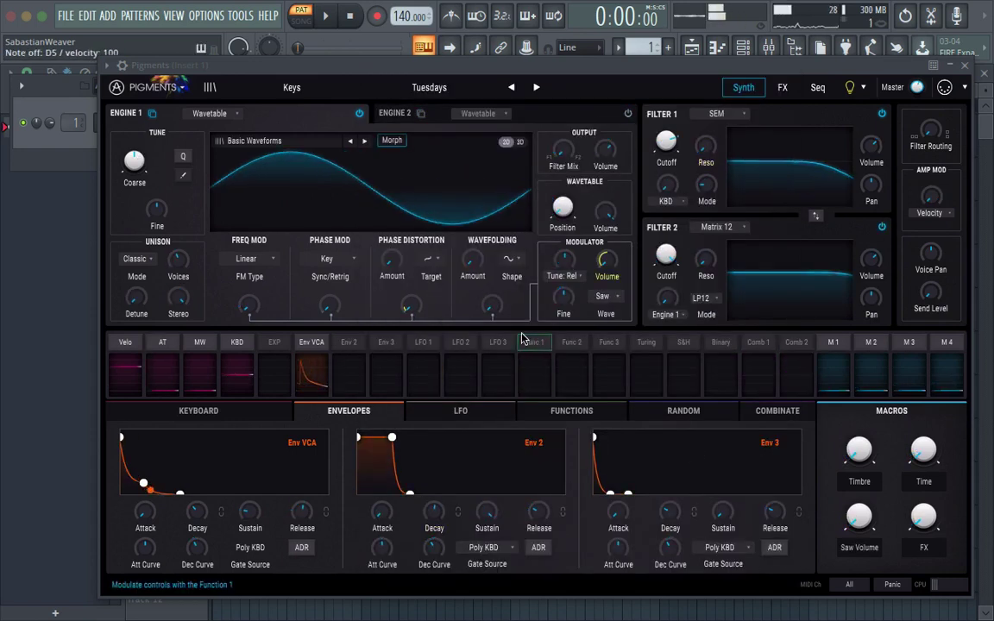
{"action": "left_click", "coordinate": [291, 87]}
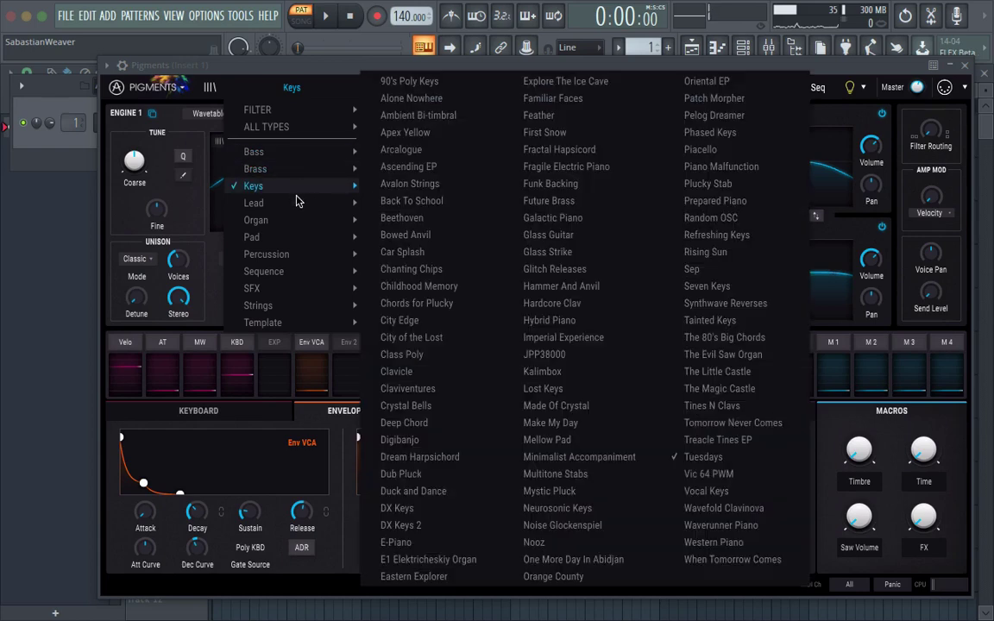
{"action": "mouse_move", "coordinate": [258, 203]}
{"action": "left_click", "coordinate": [418, 219]}
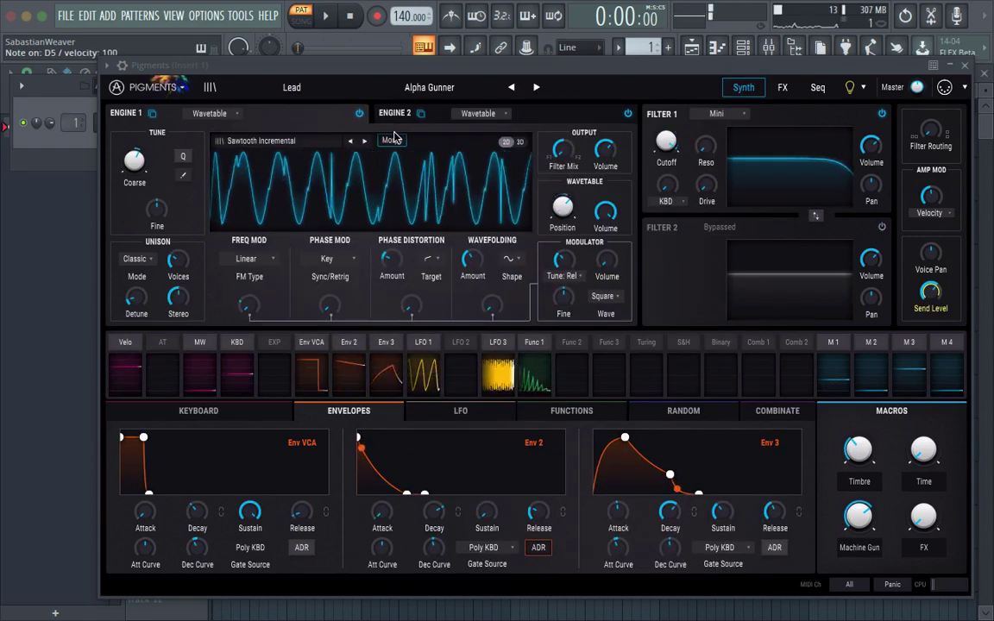
Load the Lead preset Anfet, and look through its Engine 2 and Engine 1 wavetables and the available engine types
{"action": "left_click", "coordinate": [535, 87]}
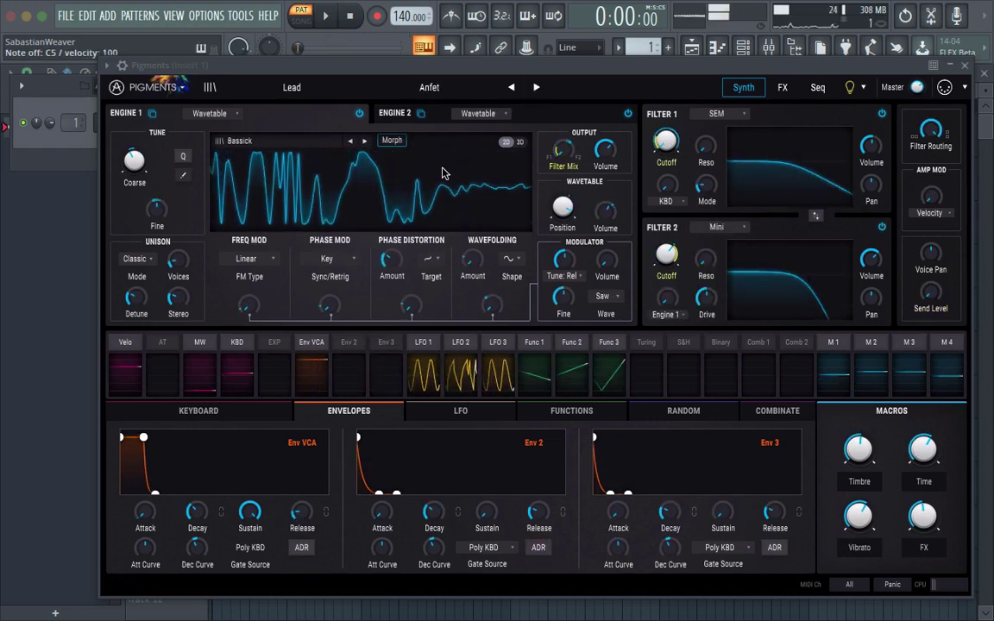
{"action": "left_click", "coordinate": [402, 115]}
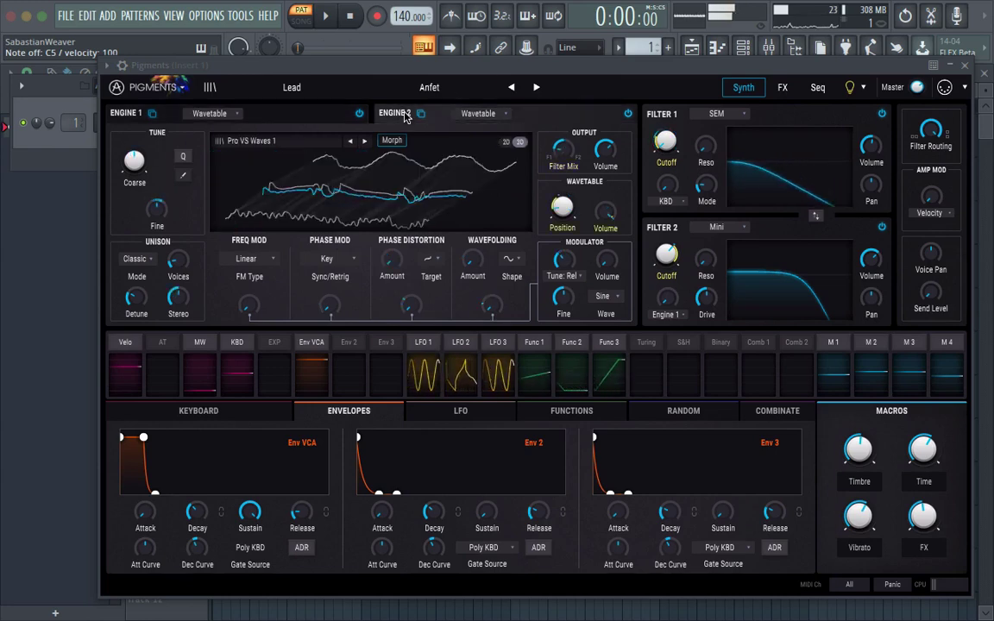
{"action": "left_click", "coordinate": [277, 120]}
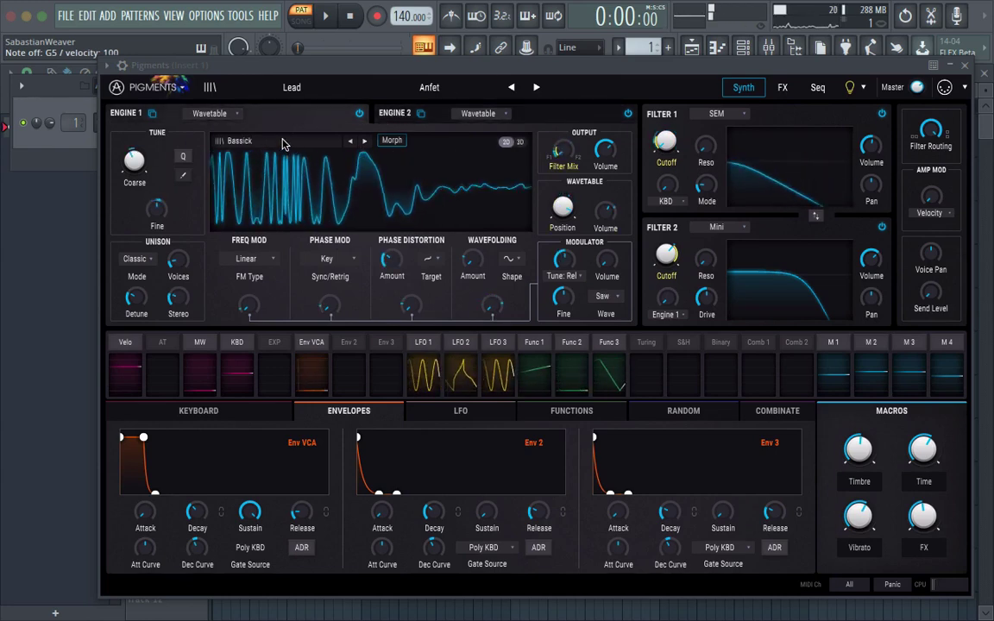
{"action": "left_click", "coordinate": [211, 115]}
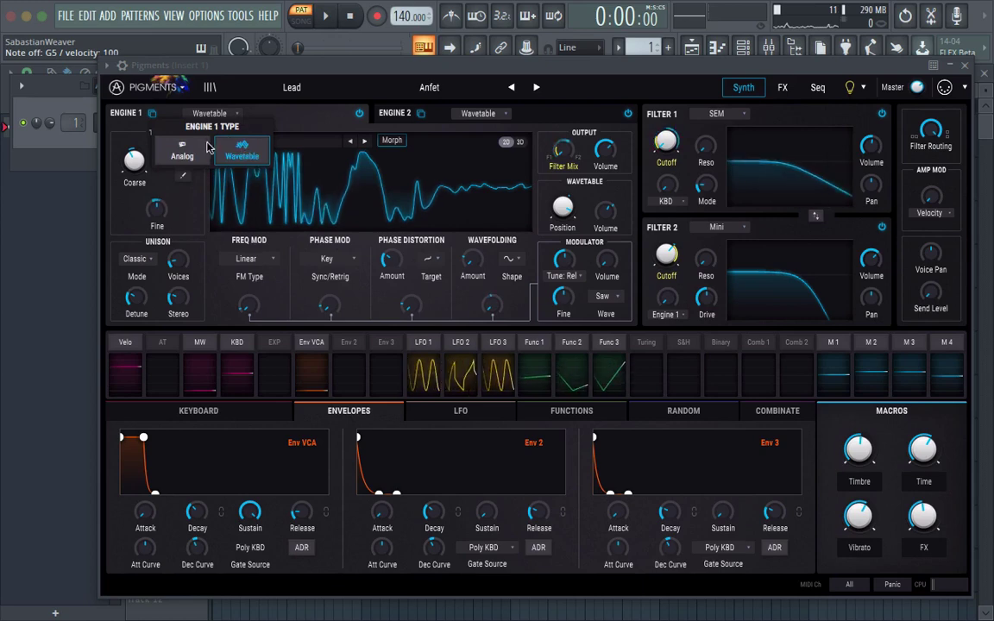
{"action": "left_click", "coordinate": [552, 245]}
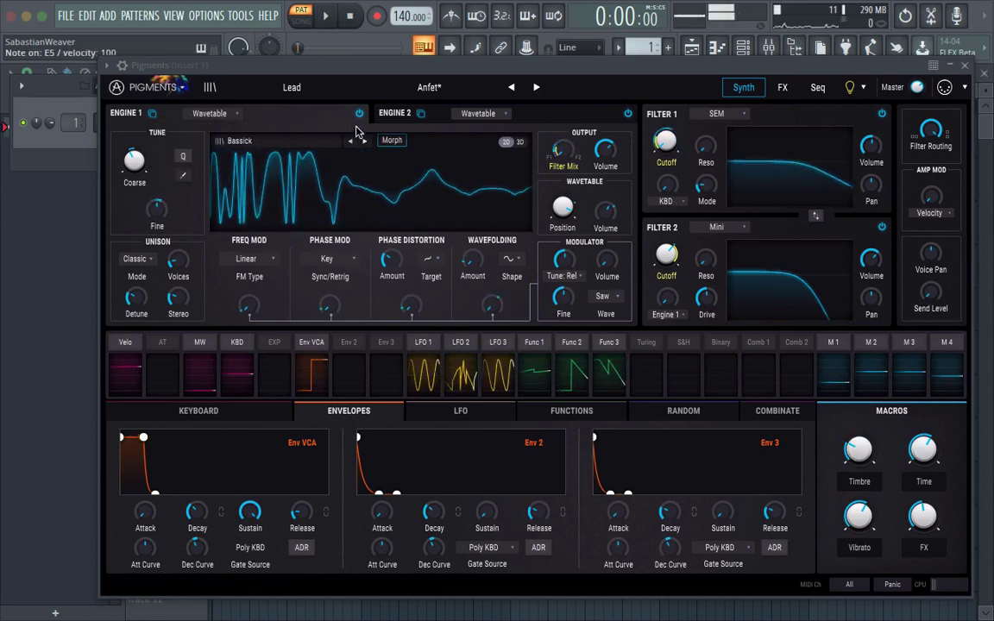
Load the Lead preset Monolit, and play it while lowering its Timbre and Mod-Speed macros and raising Metallic and Delay
{"action": "left_click", "coordinate": [291, 87]}
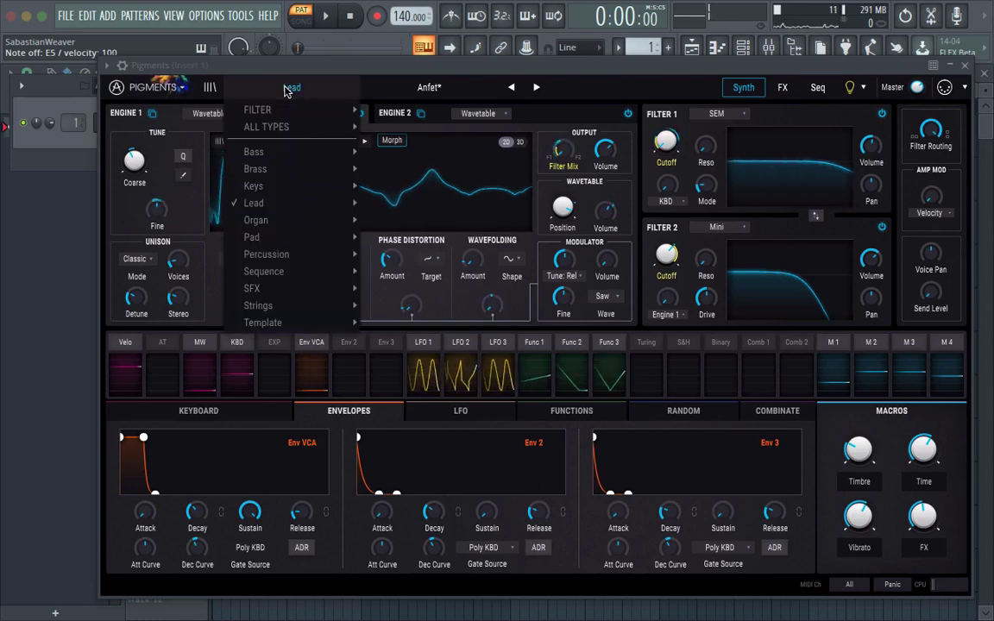
{"action": "mouse_move", "coordinate": [318, 207]}
{"action": "left_click", "coordinate": [559, 327]}
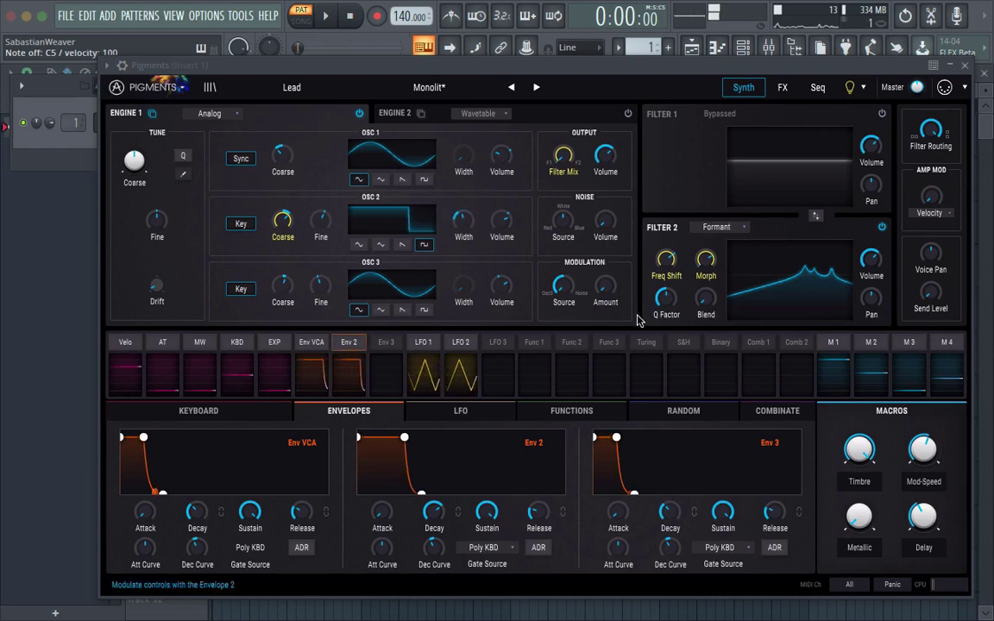
{"action": "left_click_drag", "start_coordinate": [854, 449], "coordinate": [855, 482]}
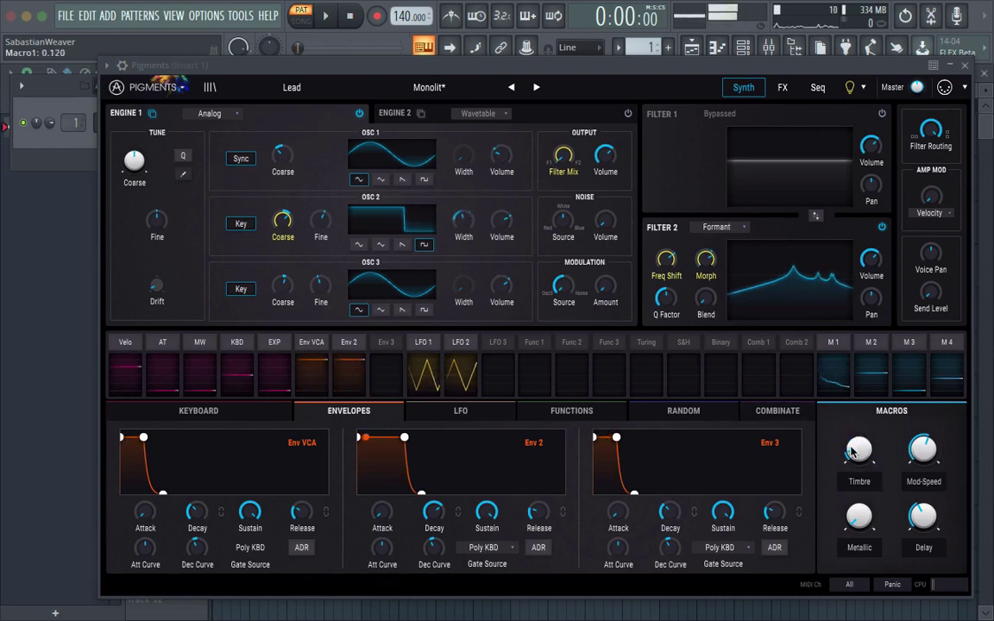
{"action": "key", "text": "z"}
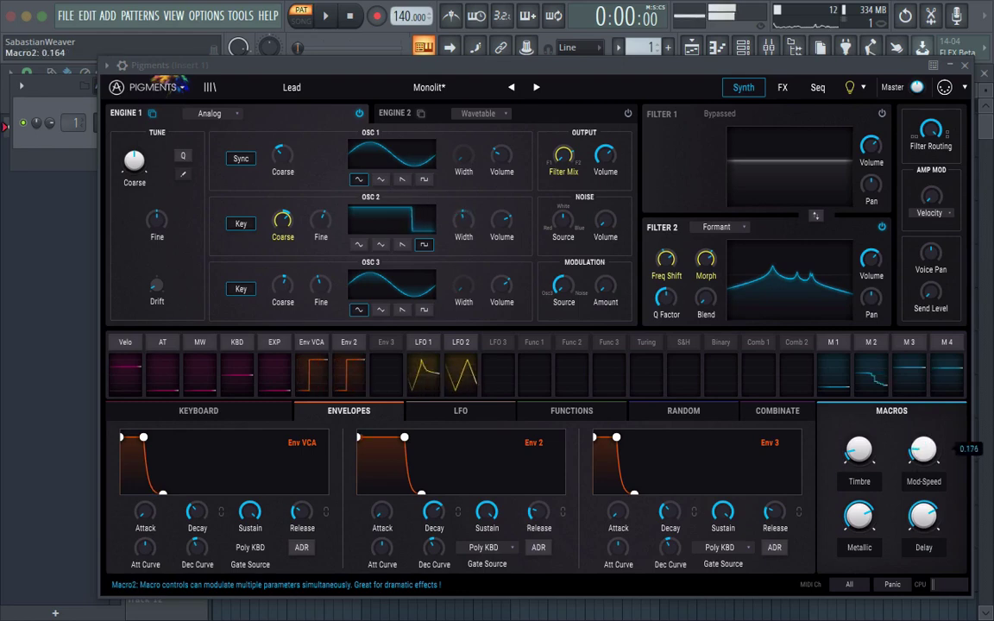
Load the Lead preset Spectral Noise, and raise its Turbine, Mod Speed and Leslie macros
{"action": "left_click", "coordinate": [292, 87]}
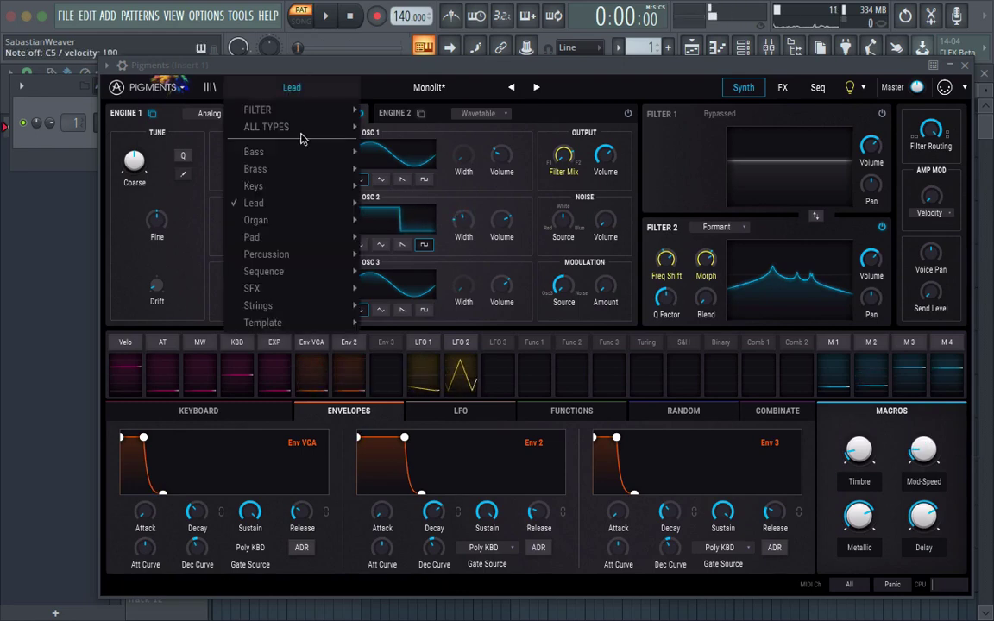
{"action": "mouse_move", "coordinate": [259, 203]}
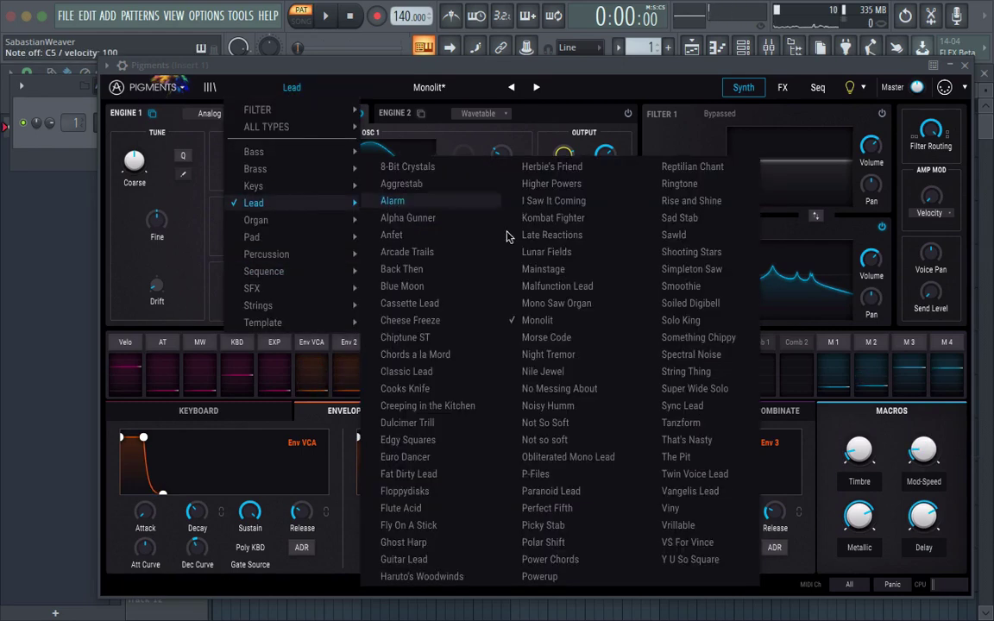
{"action": "left_click", "coordinate": [690, 354]}
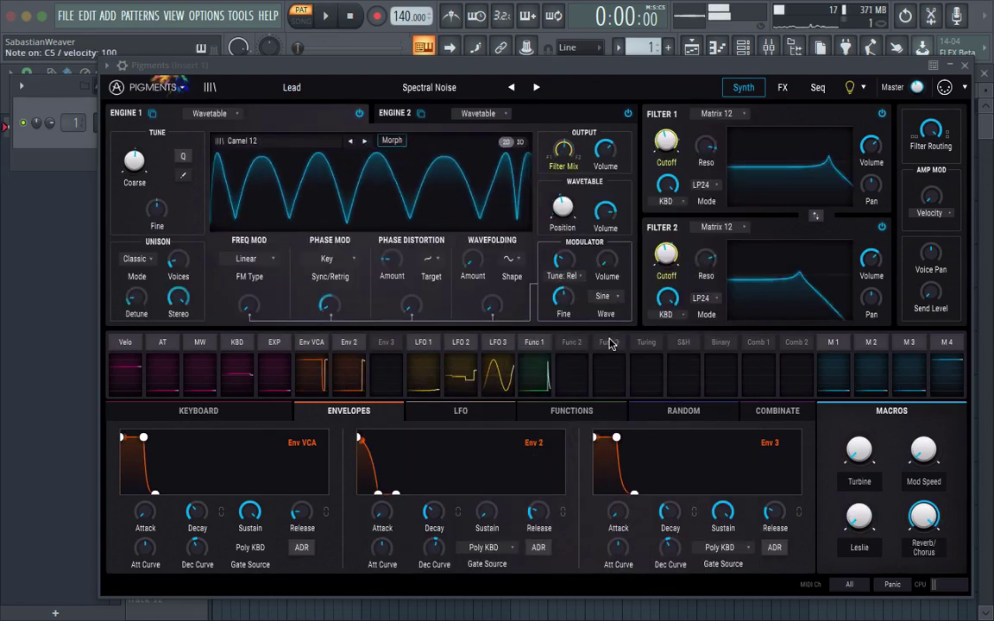
{"action": "mouse_move", "coordinate": [669, 269]}
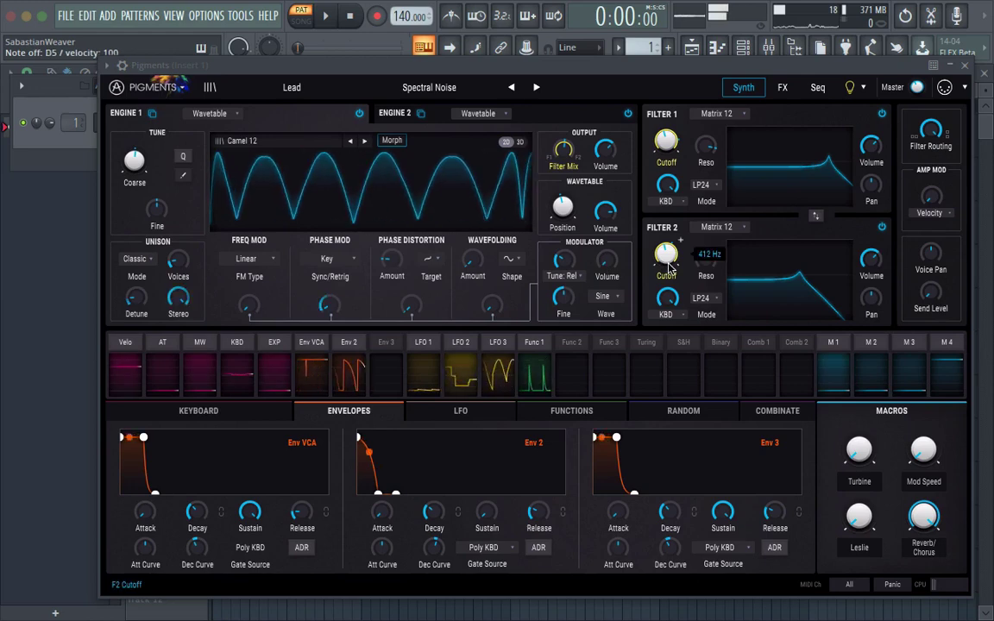
{"action": "left_click_drag", "start_coordinate": [858, 448], "coordinate": [858, 438]}
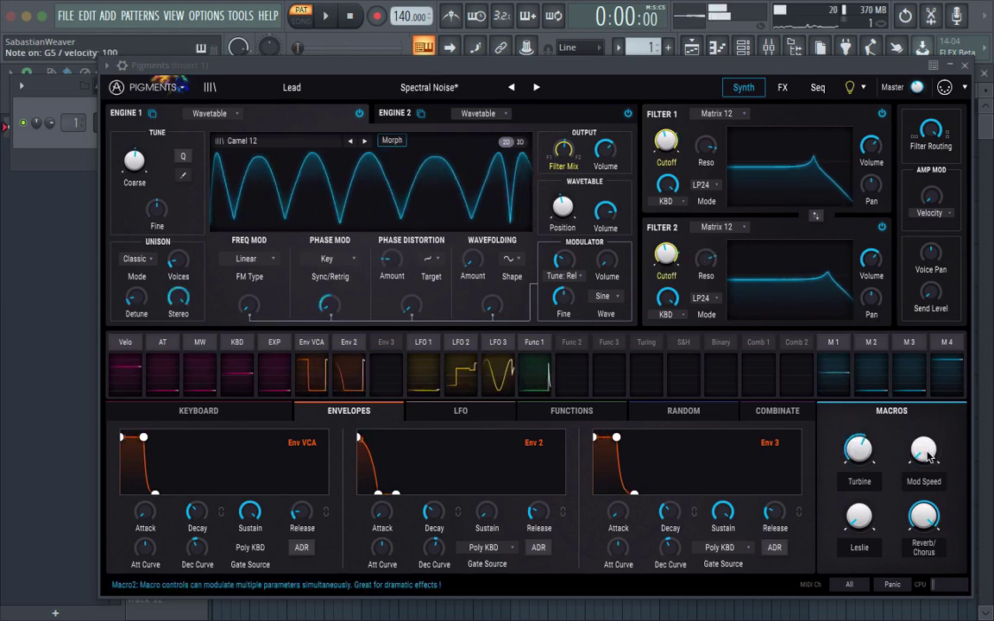
{"action": "left_click_drag", "start_coordinate": [928, 458], "coordinate": [928, 416]}
{"action": "mouse_move", "coordinate": [859, 522]}
{"action": "left_mouse_down"}
{"action": "mouse_move", "coordinate": [859, 479]}
{"action": "mouse_move", "coordinate": [850, 527]}
{"action": "left_mouse_up"}
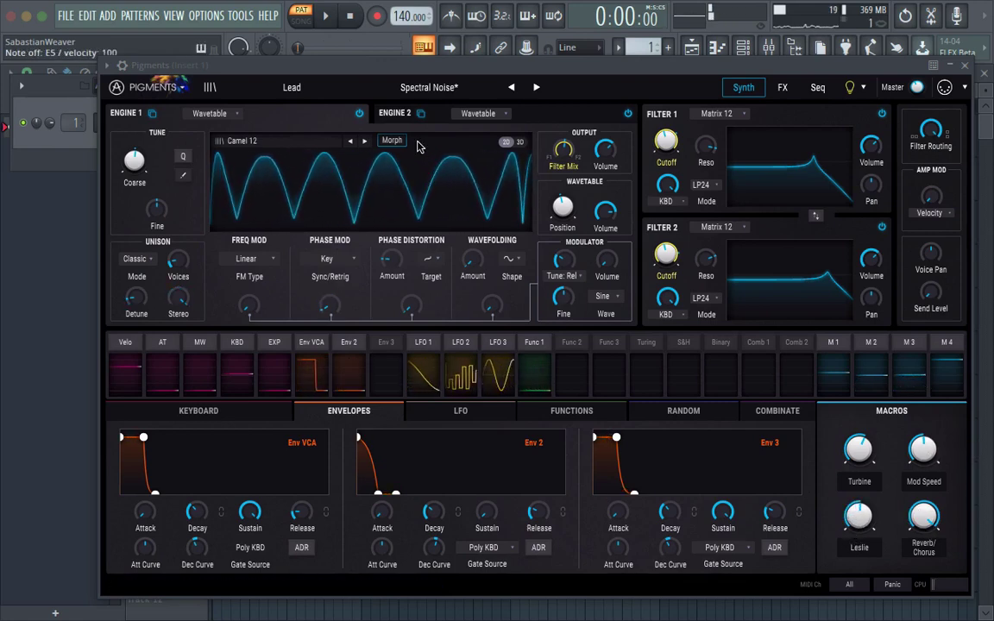
Load the Organ preset Evolving Yodler and audition it
{"action": "left_click", "coordinate": [291, 87]}
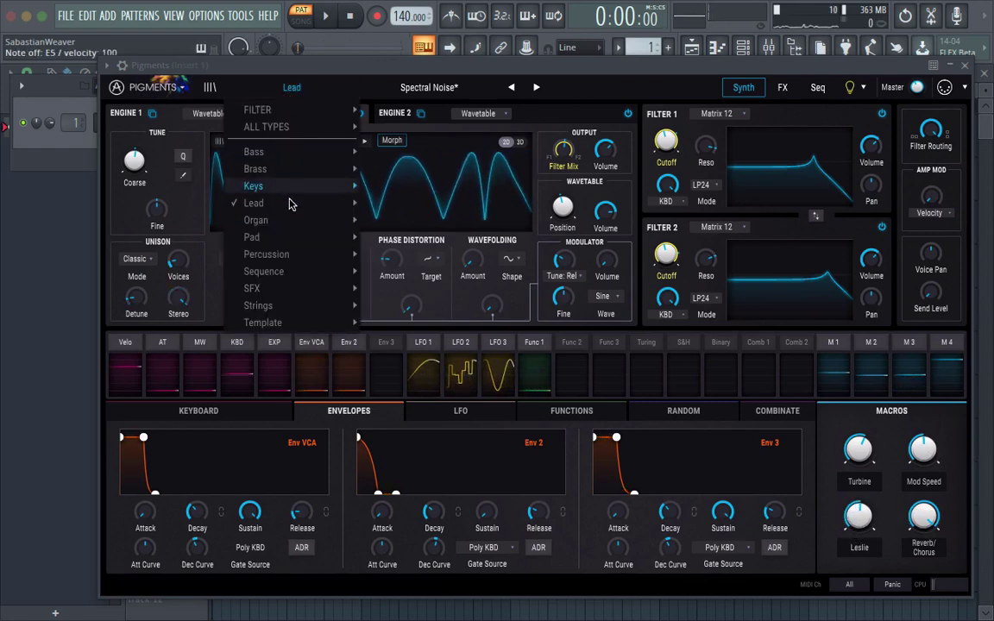
{"action": "mouse_move", "coordinate": [308, 224]}
{"action": "left_click", "coordinate": [390, 235]}
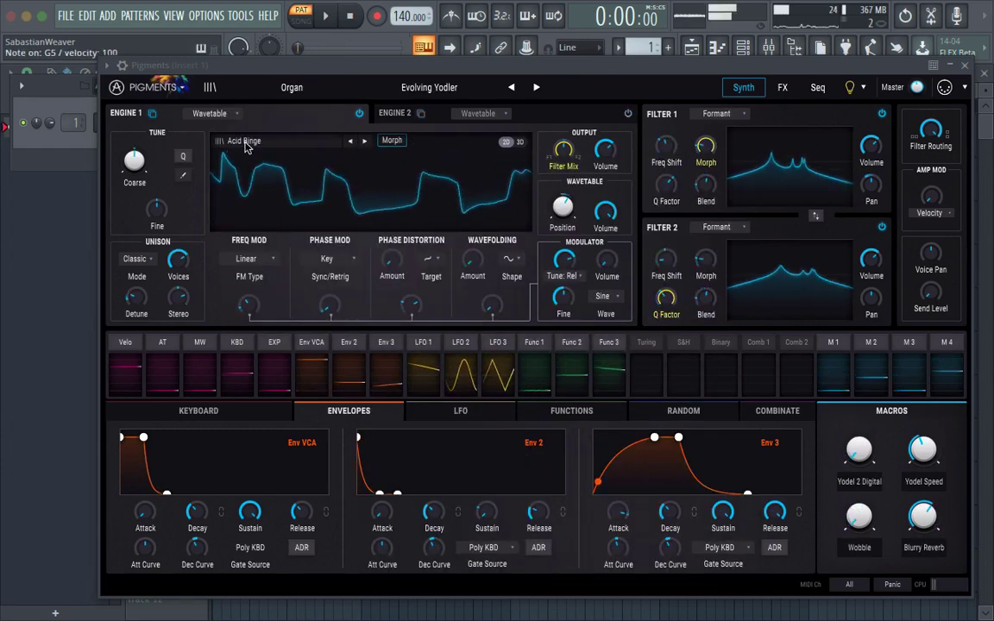
Try the MB2 Ring wavetable in Engine 1 of Evolving Yodler, and switch back to Acid Binge
{"action": "left_click", "coordinate": [329, 147]}
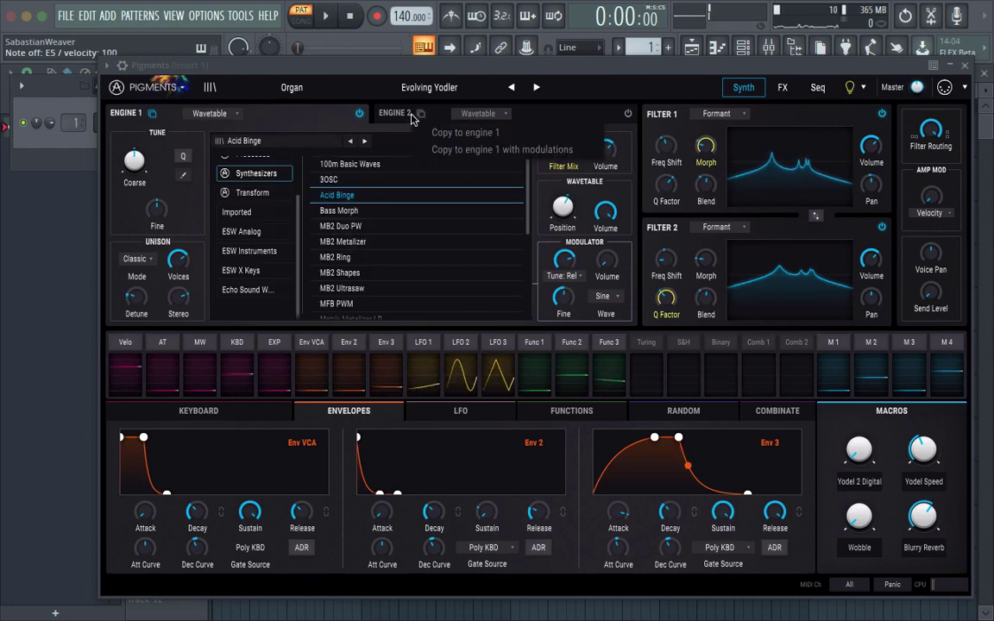
{"action": "left_click", "coordinate": [292, 87]}
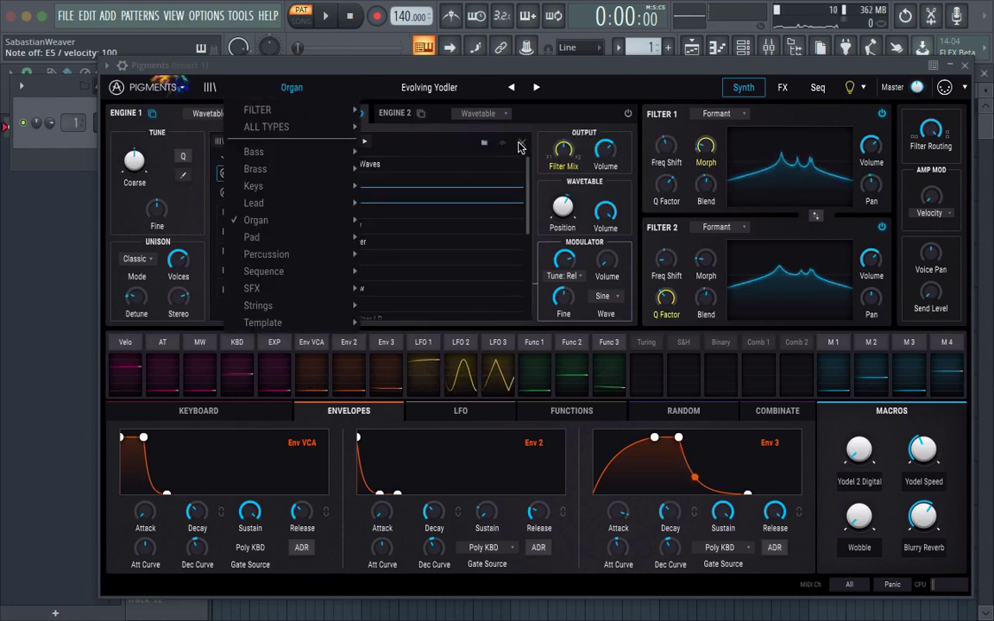
{"action": "left_click", "coordinate": [521, 143]}
{"action": "left_click", "coordinate": [297, 141]}
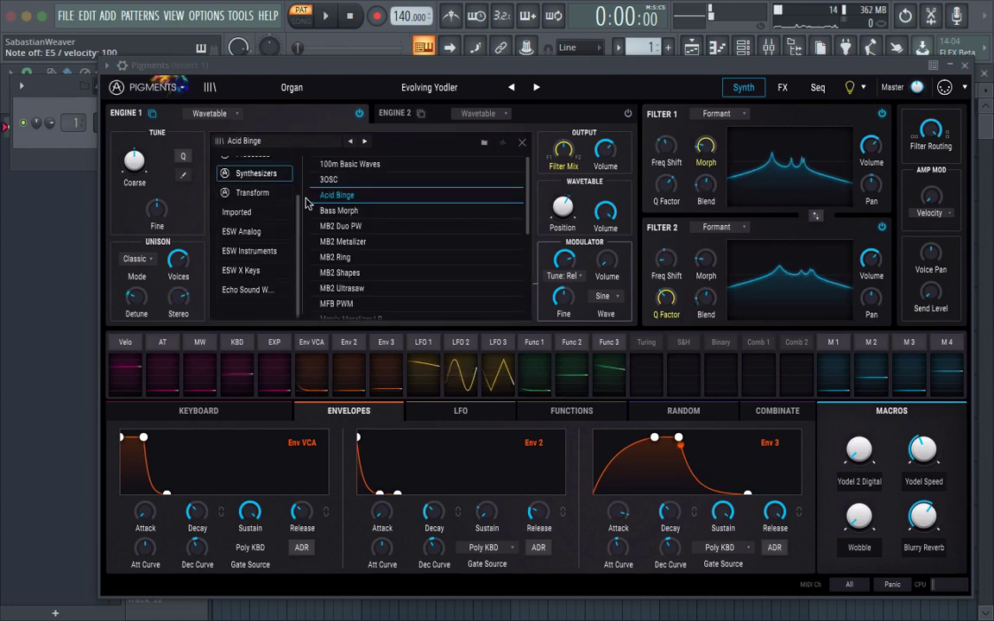
{"action": "left_click", "coordinate": [340, 258]}
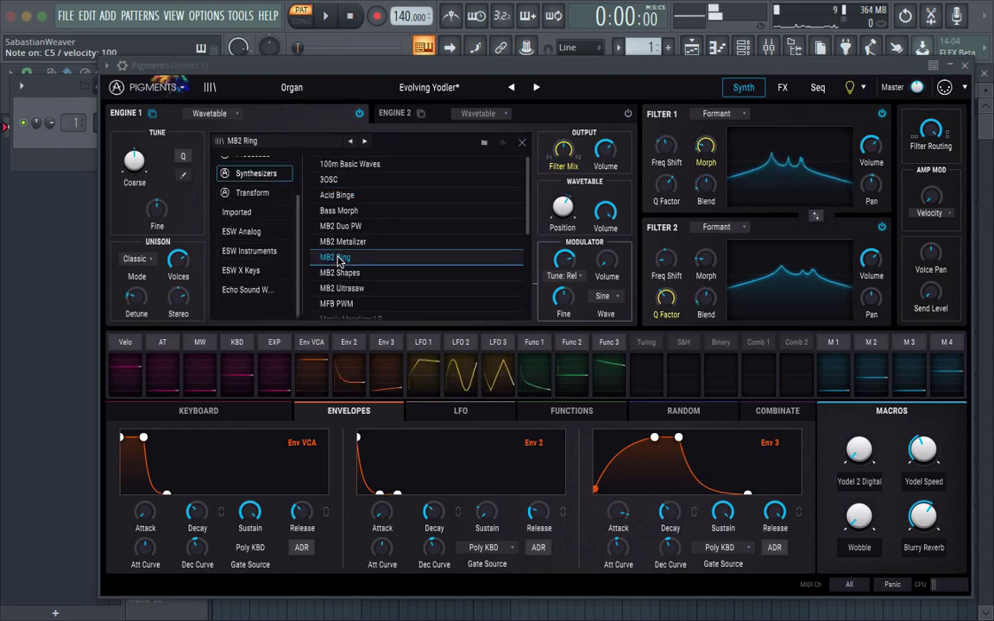
{"action": "left_click", "coordinate": [338, 195]}
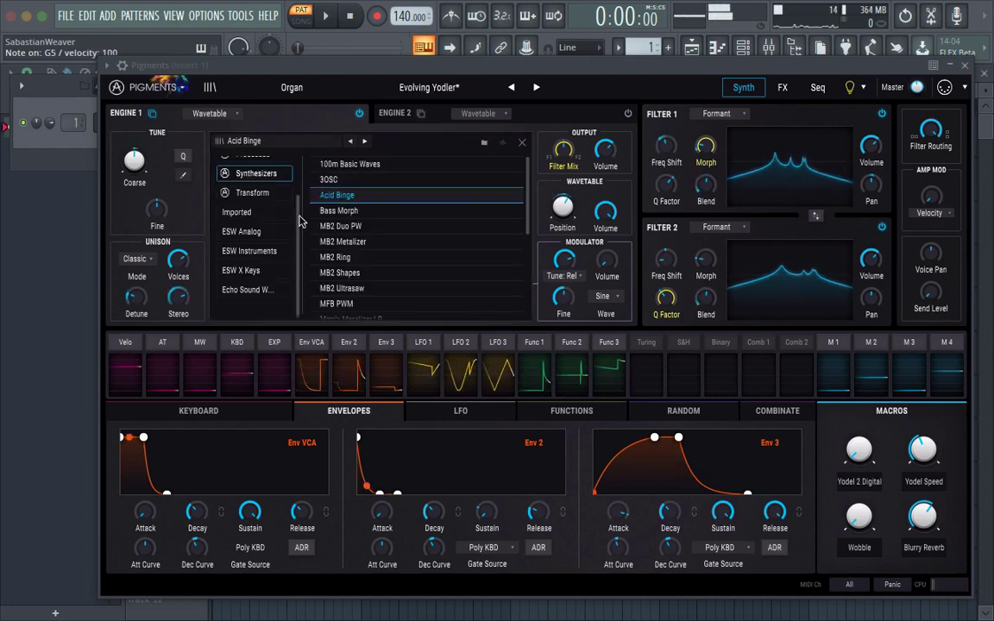
Load the Organ preset Glassy Voice, close the Engine 1 wavetable browser, and raise the Vowel Shift macro to about 0.87
{"action": "left_click", "coordinate": [274, 89]}
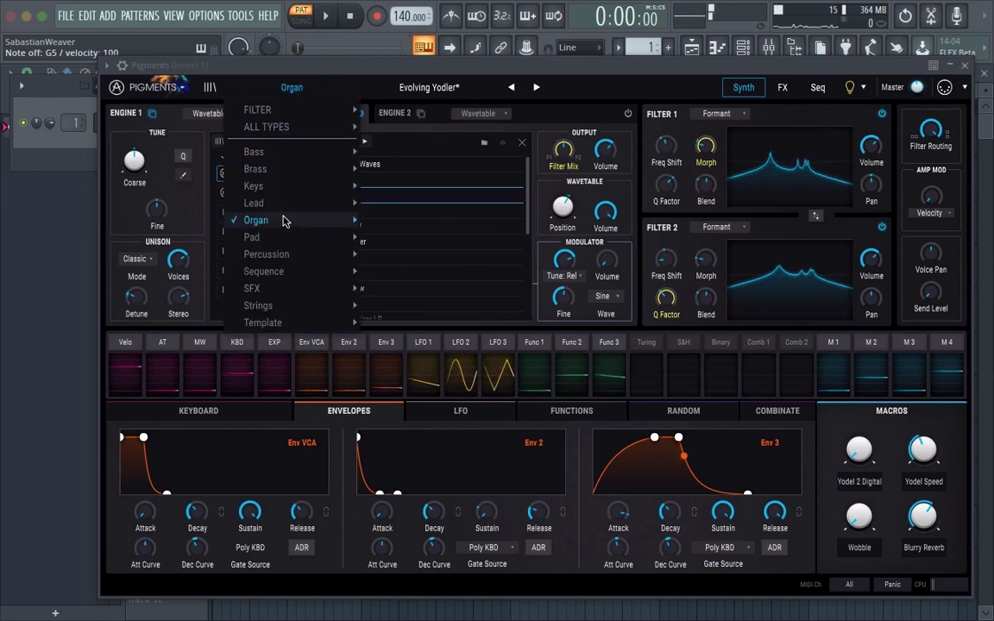
{"action": "mouse_move", "coordinate": [285, 223]}
{"action": "left_click", "coordinate": [407, 337]}
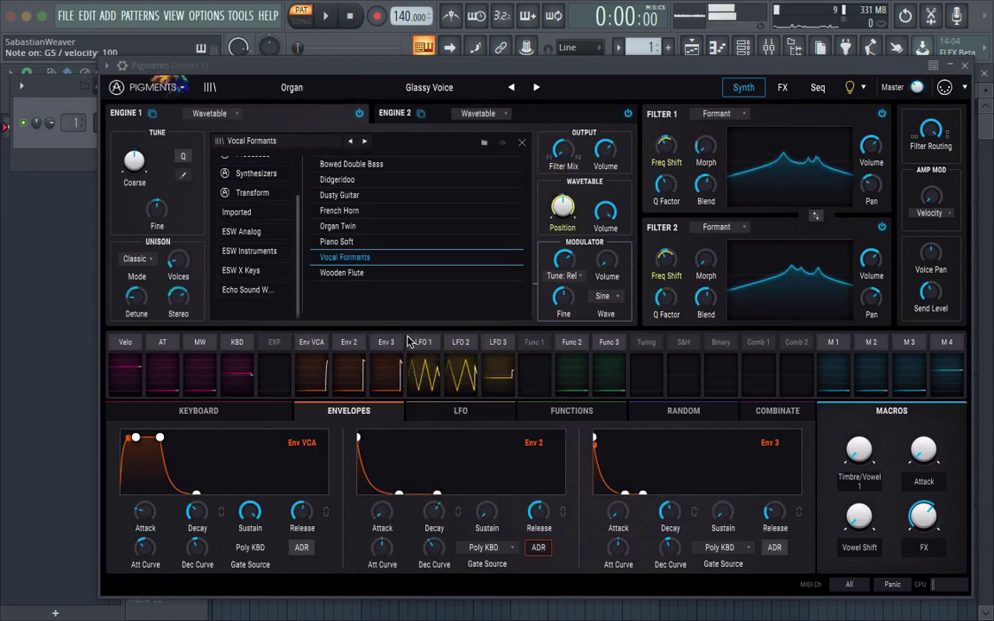
{"action": "left_click", "coordinate": [521, 143]}
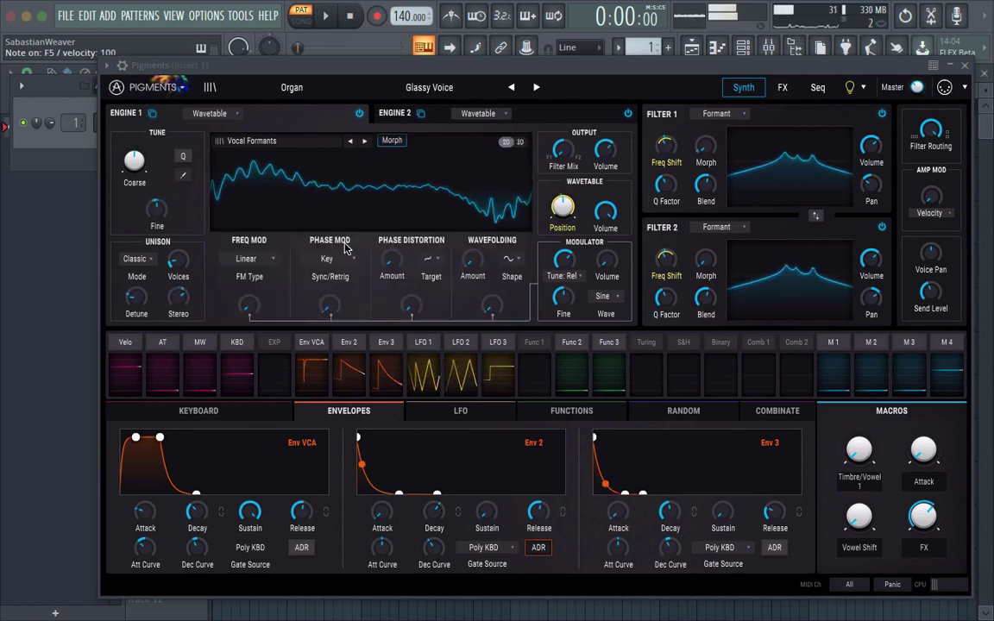
{"action": "mouse_move", "coordinate": [858, 448]}
{"action": "left_mouse_down"}
{"action": "mouse_move", "coordinate": [858, 418]}
{"action": "mouse_move", "coordinate": [858, 466]}
{"action": "left_mouse_up"}
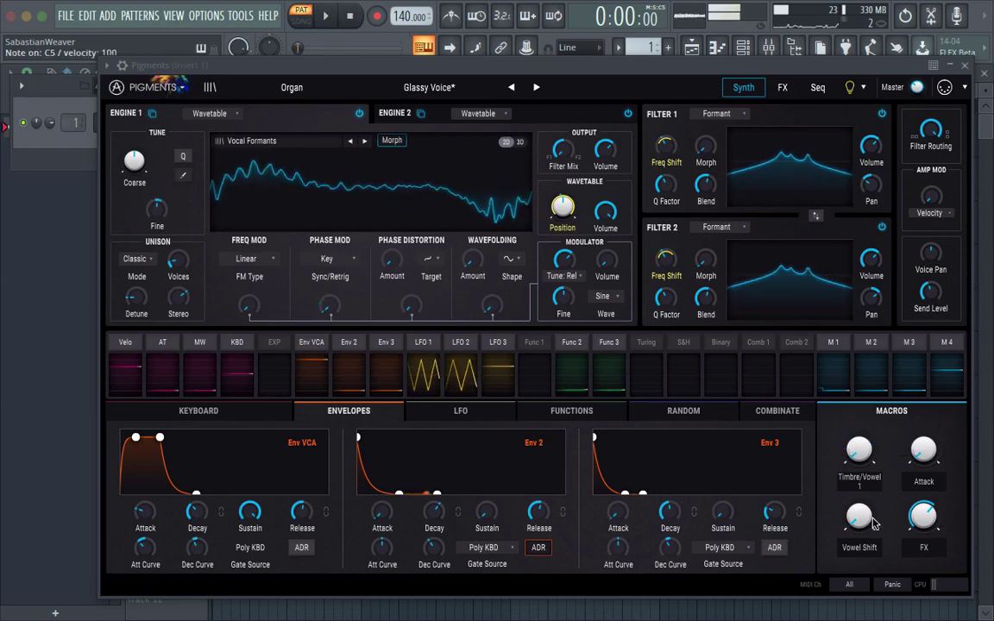
{"action": "left_click_drag", "start_coordinate": [861, 518], "coordinate": [860, 466]}
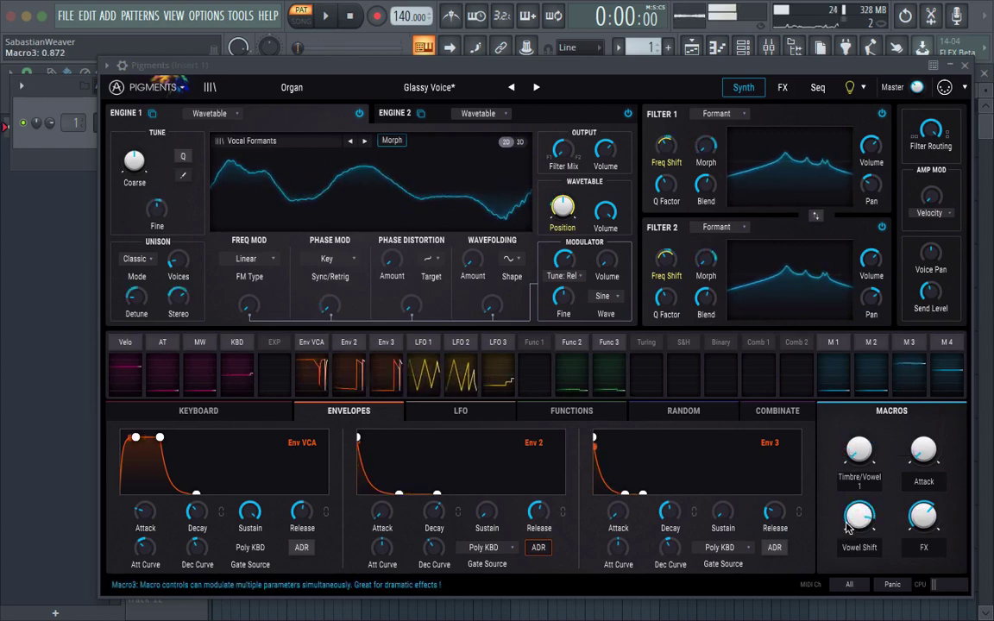
Load the Pad preset Atlantis, and play it while raising its Timbre, Bisonant and FX macros
{"action": "left_click", "coordinate": [302, 87]}
{"action": "mouse_move", "coordinate": [291, 239]}
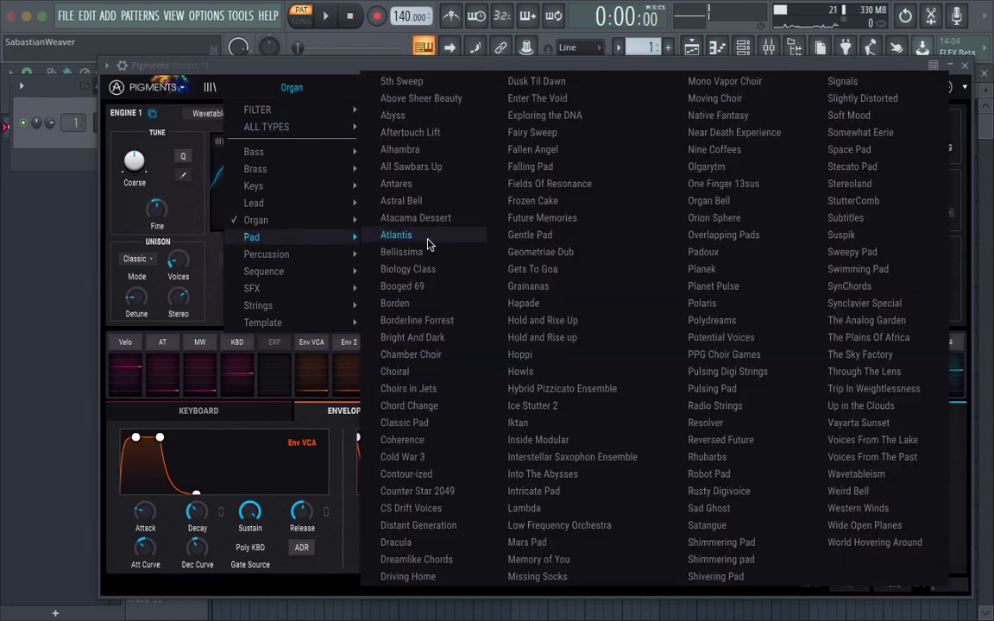
{"action": "left_click", "coordinate": [385, 226]}
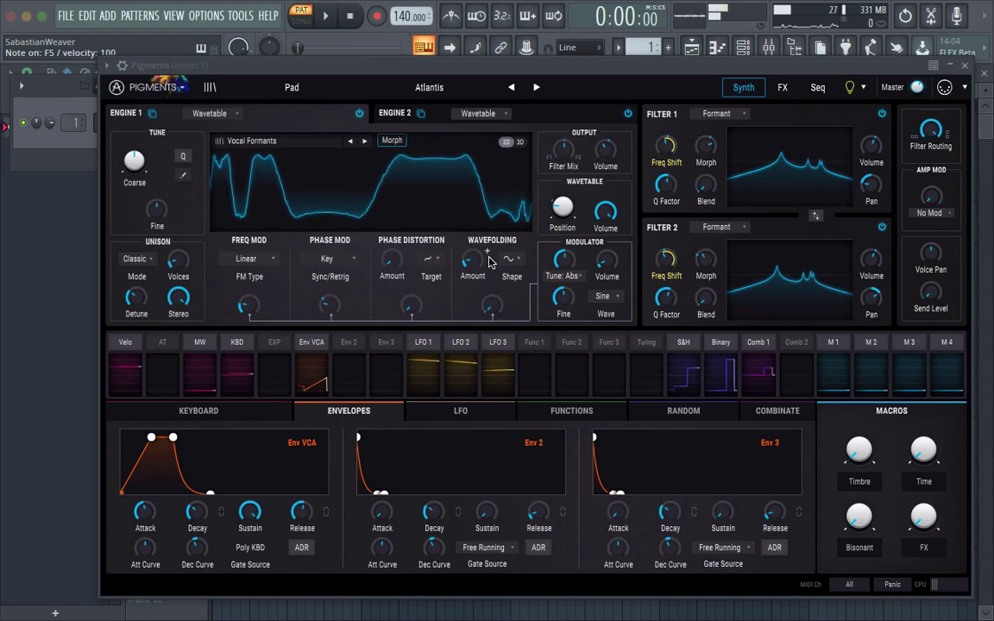
{"action": "left_click_drag", "start_coordinate": [859, 449], "coordinate": [858, 386]}
{"action": "left_click_drag", "start_coordinate": [860, 520], "coordinate": [860, 478]}
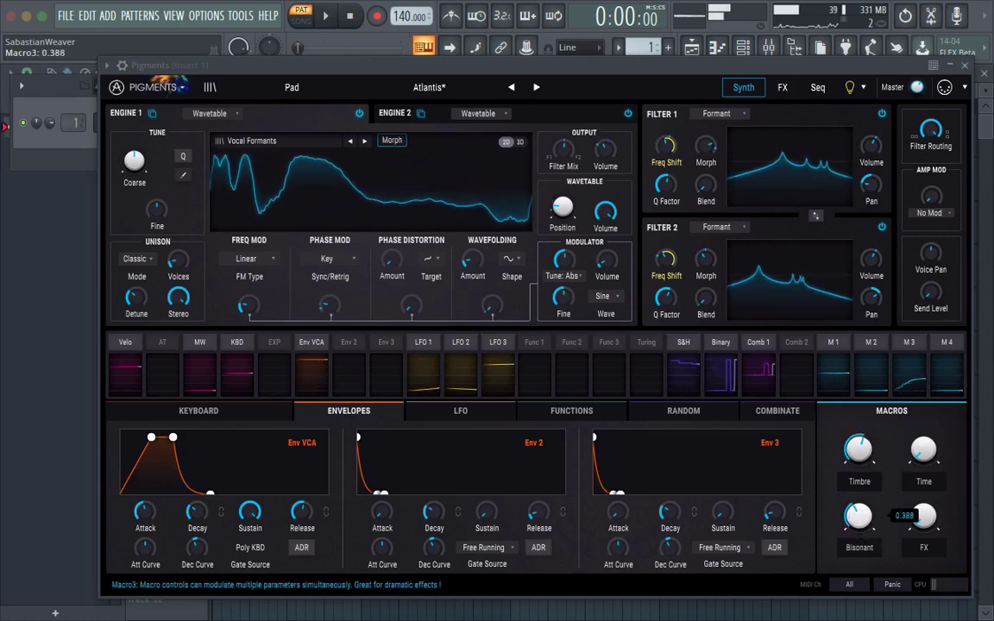
{"action": "mouse_move", "coordinate": [923, 516]}
{"action": "left_click_drag", "start_coordinate": [923, 516], "coordinate": [923, 505]}
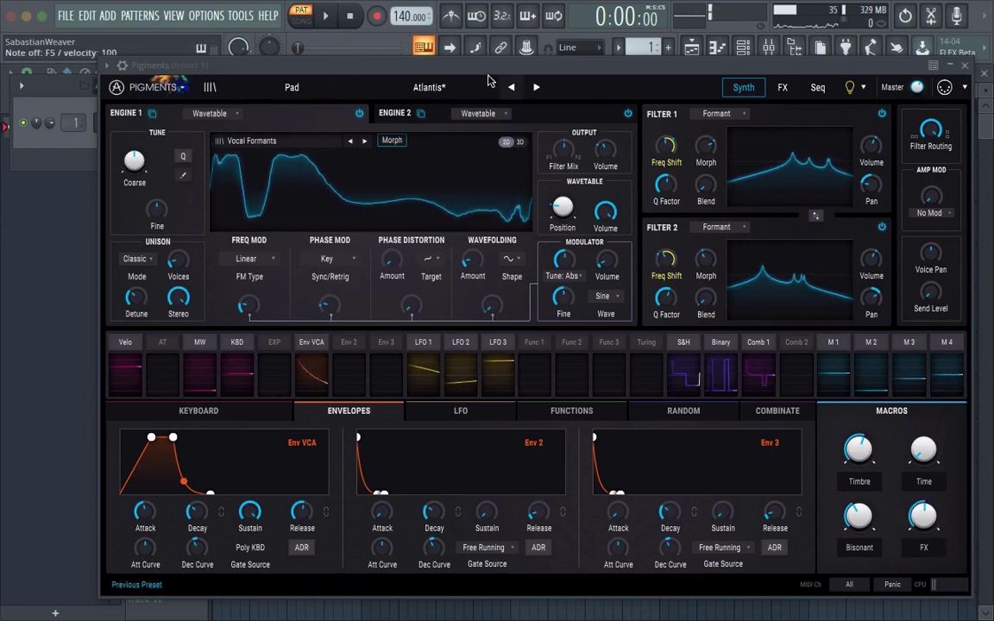
Load the Pad preset CS Drift Voices, and set its Time macro to 0.280
{"action": "left_click", "coordinate": [456, 85]}
{"action": "left_click", "coordinate": [532, 249]}
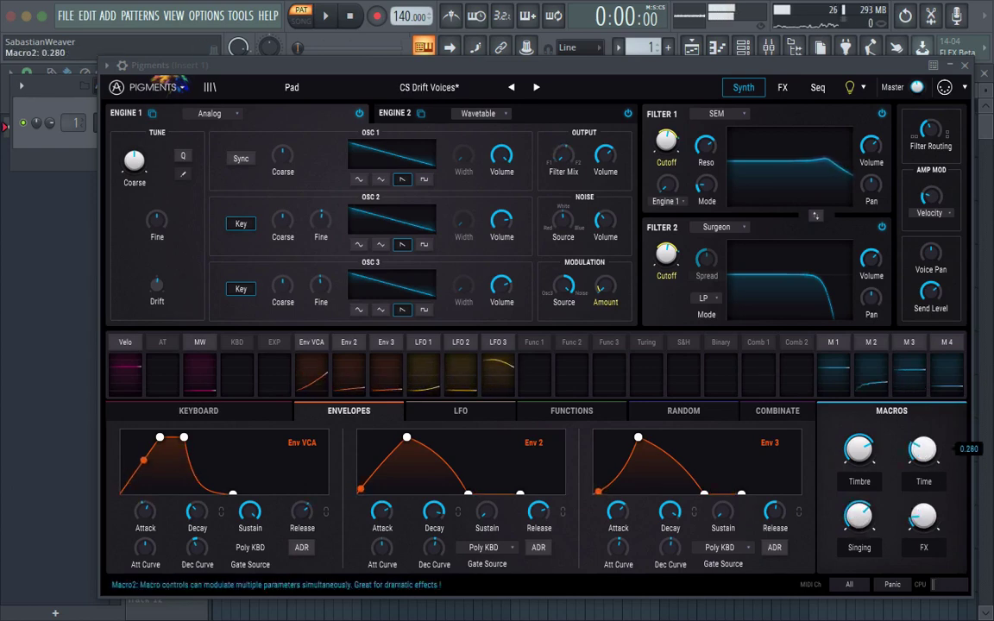
Load the Pad preset Ice Stutter 2, and raise its Timbre Layer 1 and Timbre Layer 2 macros
{"action": "left_click", "coordinate": [314, 90]}
{"action": "mouse_move", "coordinate": [284, 236]}
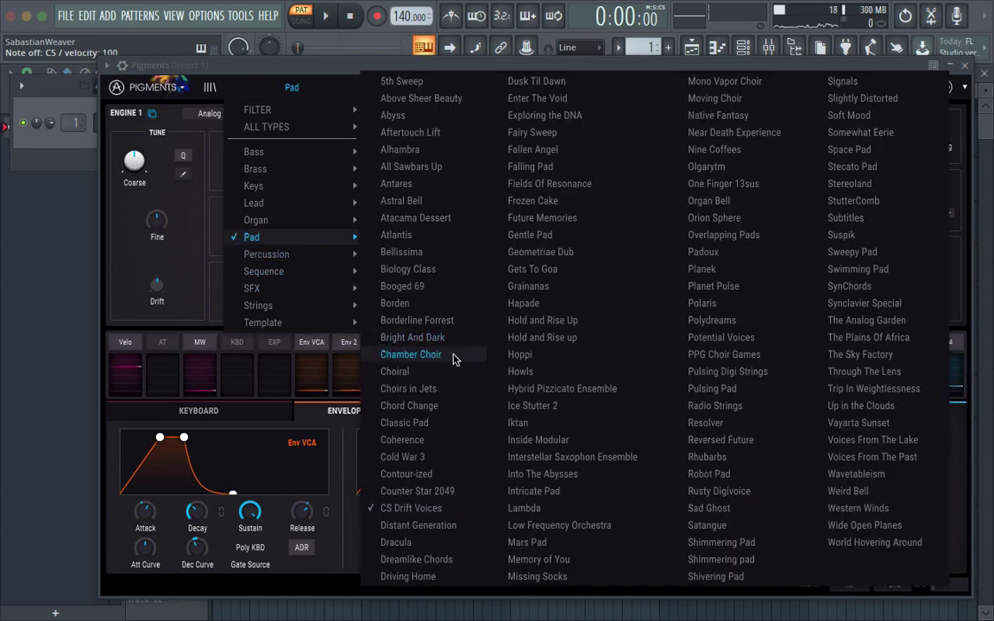
{"action": "left_click", "coordinate": [522, 406]}
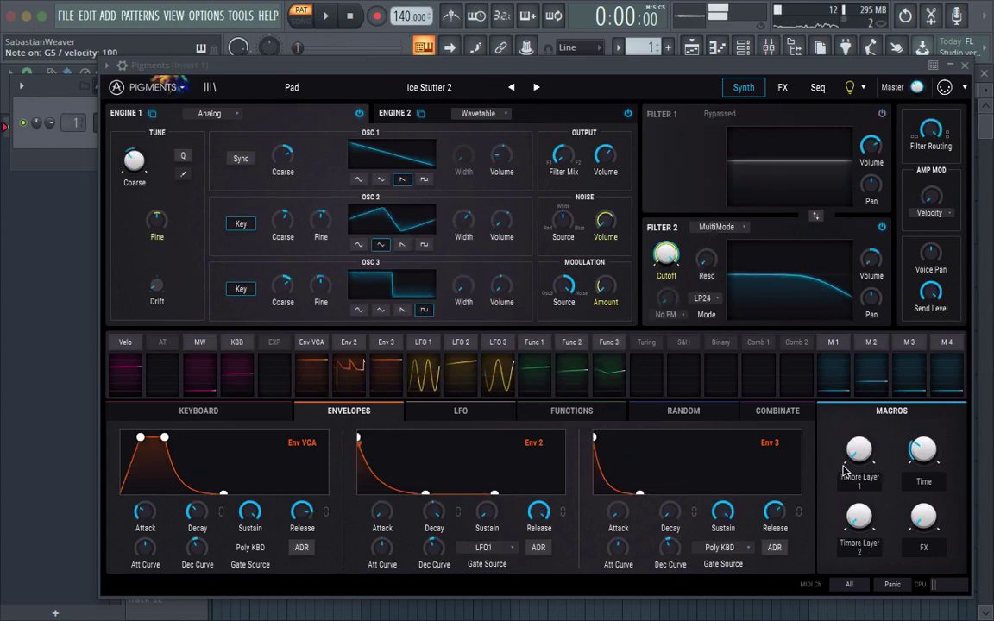
{"action": "left_click_drag", "start_coordinate": [857, 451], "coordinate": [857, 449]}
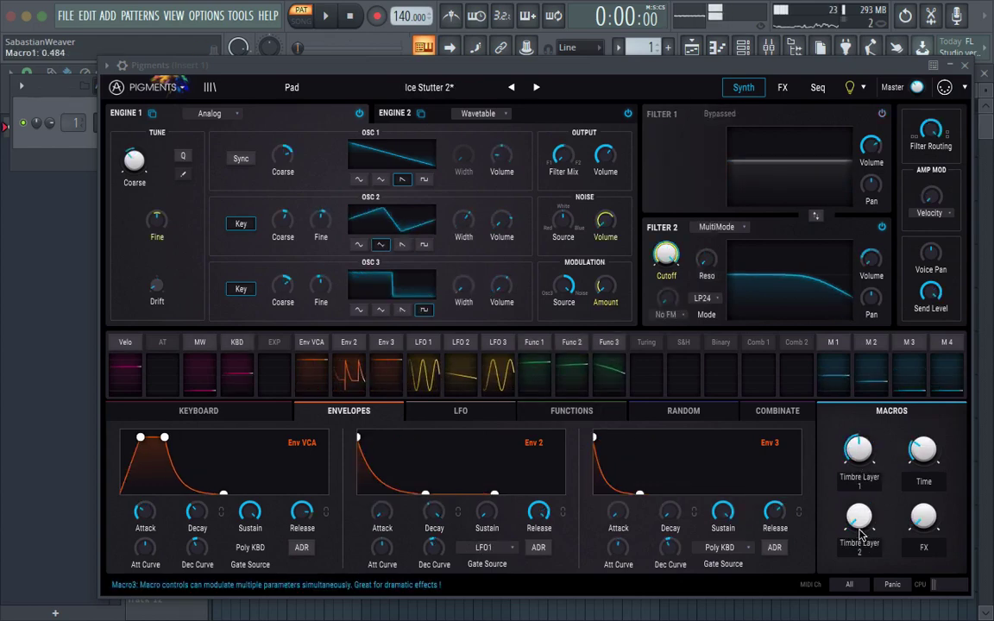
{"action": "left_click_drag", "start_coordinate": [860, 535], "coordinate": [861, 511]}
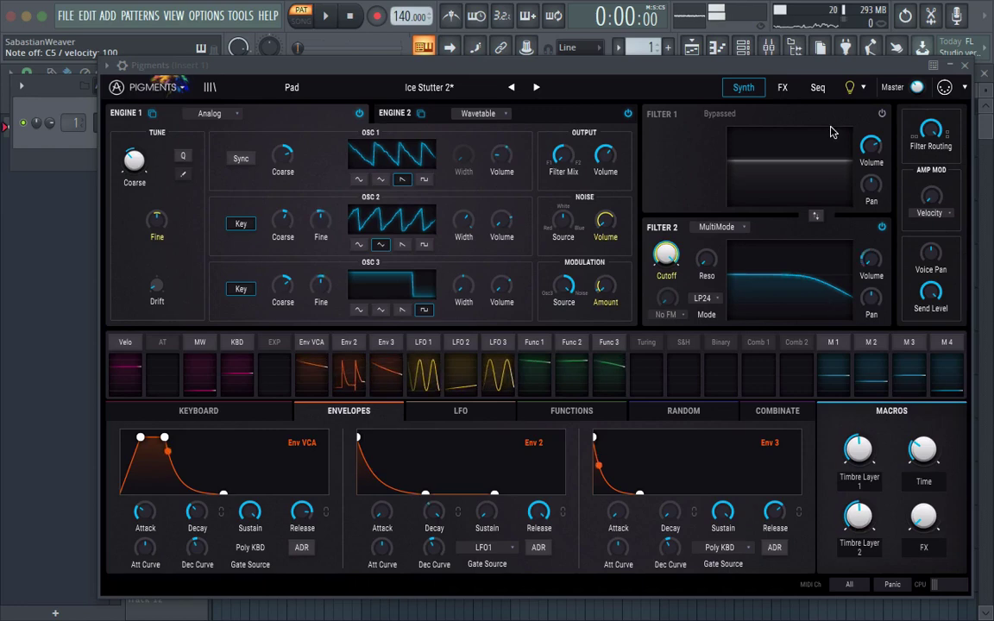
Audition the Percussion presets Hard Stuff and Plucked Echo
{"action": "left_click", "coordinate": [847, 90]}
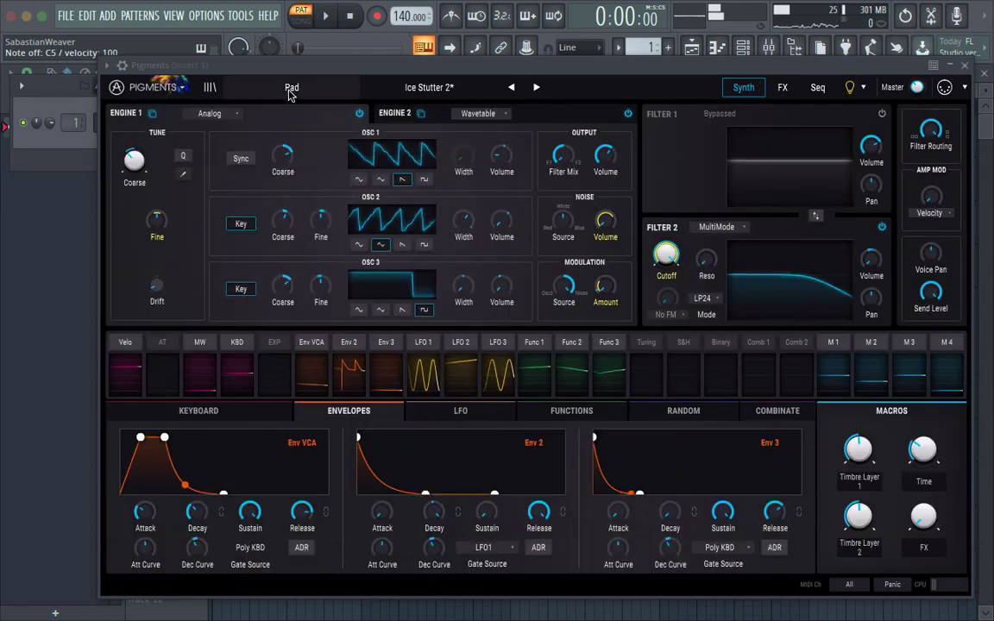
{"action": "left_click", "coordinate": [292, 87]}
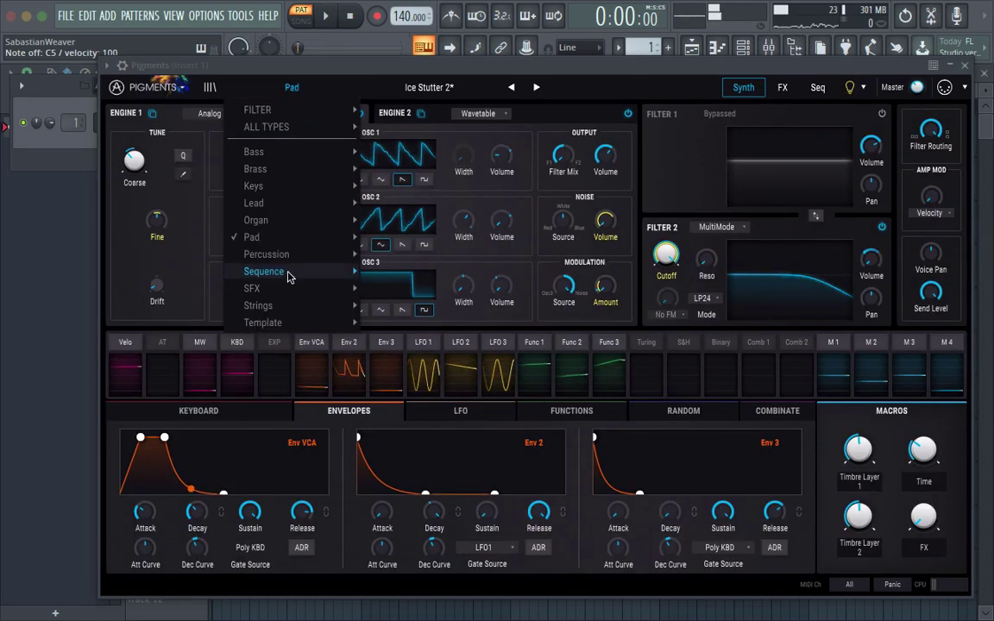
{"action": "mouse_move", "coordinate": [289, 278]}
{"action": "mouse_move", "coordinate": [288, 254]}
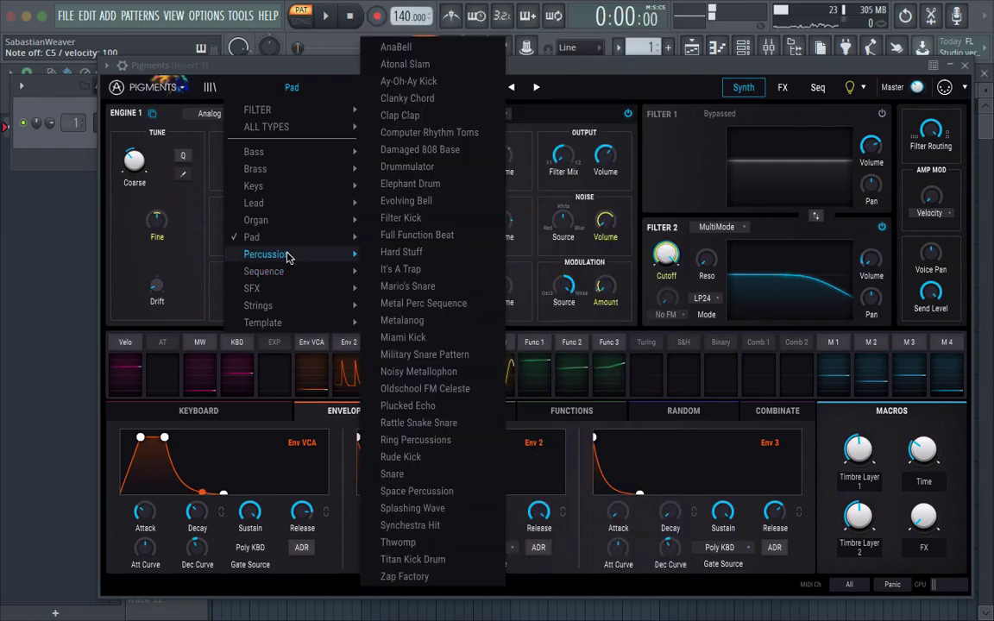
{"action": "left_click", "coordinate": [387, 255]}
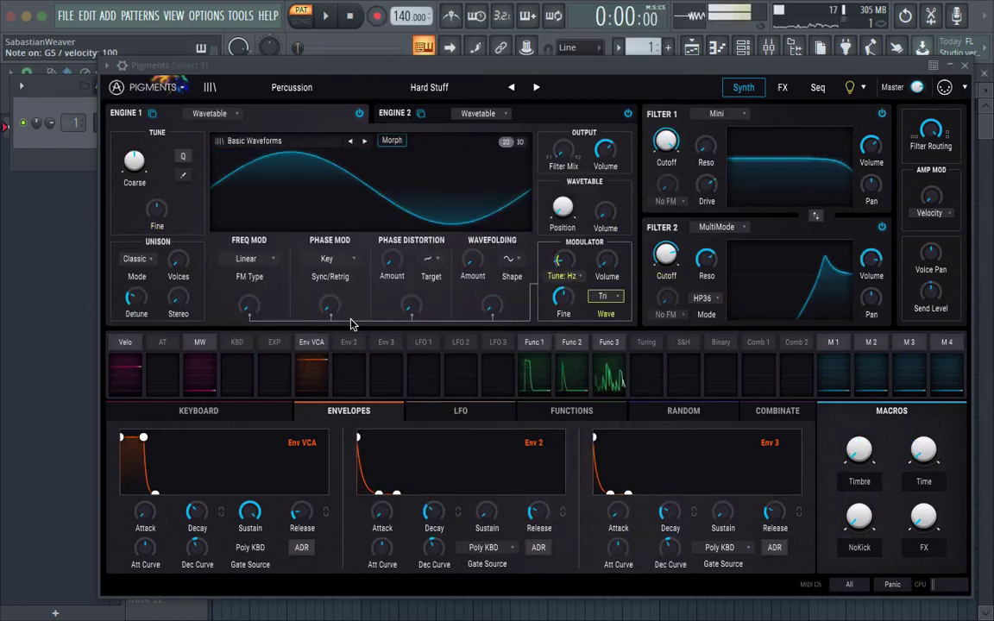
{"action": "left_click", "coordinate": [428, 87]}
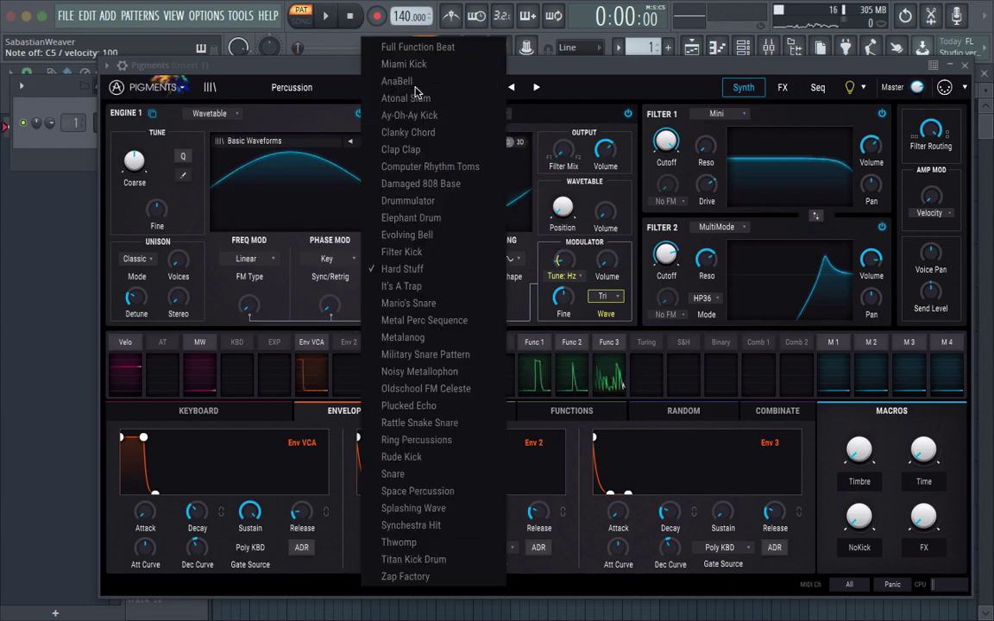
{"action": "left_click", "coordinate": [423, 405]}
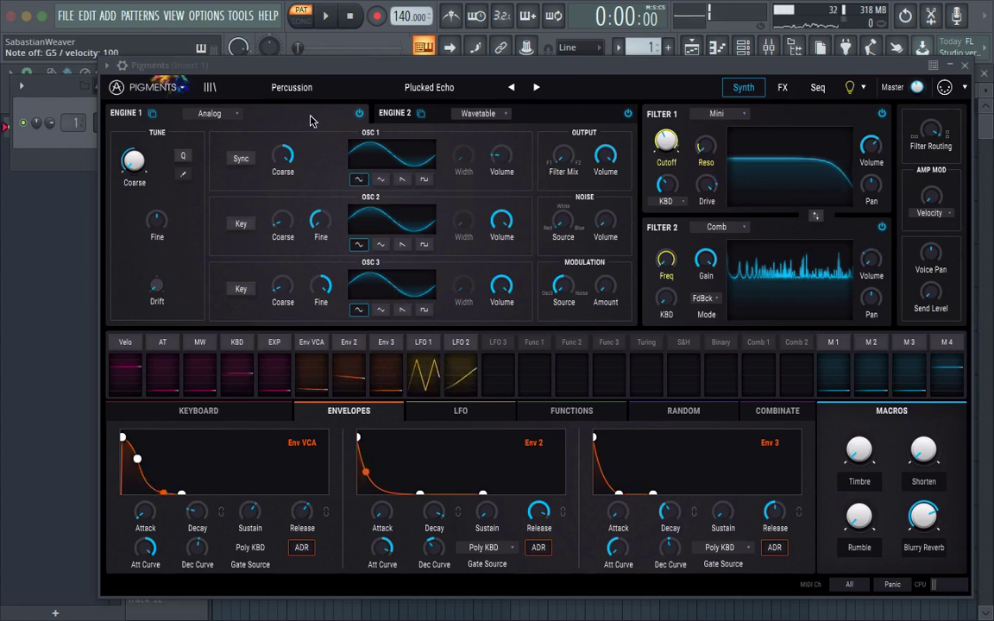
Load the Sequence preset Blistered Beating, lower its Timbre macro to 0, and raise Violence
{"action": "left_click", "coordinate": [294, 88]}
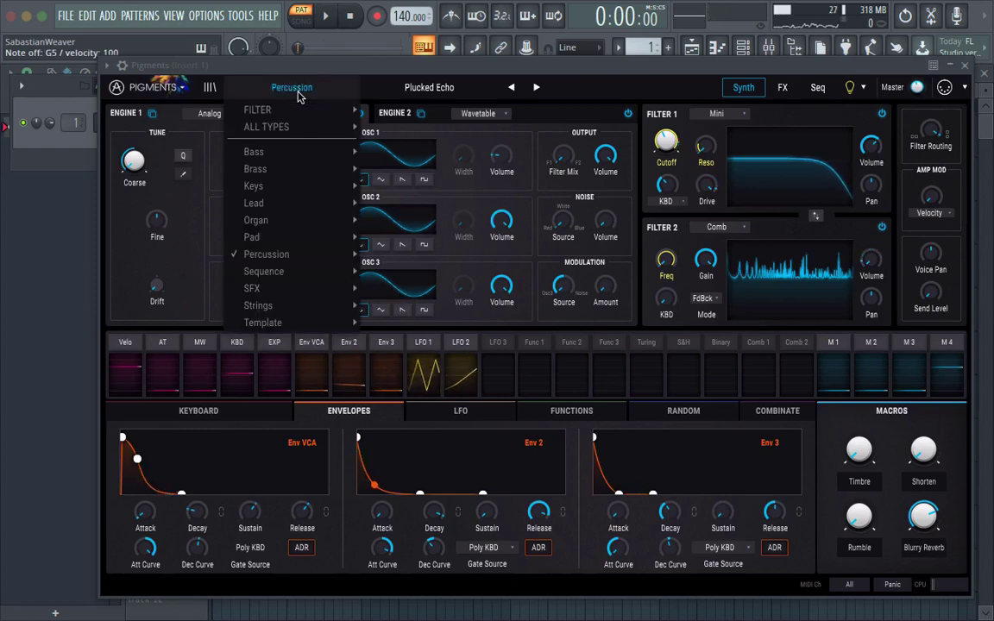
{"action": "mouse_move", "coordinate": [333, 272]}
{"action": "left_click", "coordinate": [391, 262]}
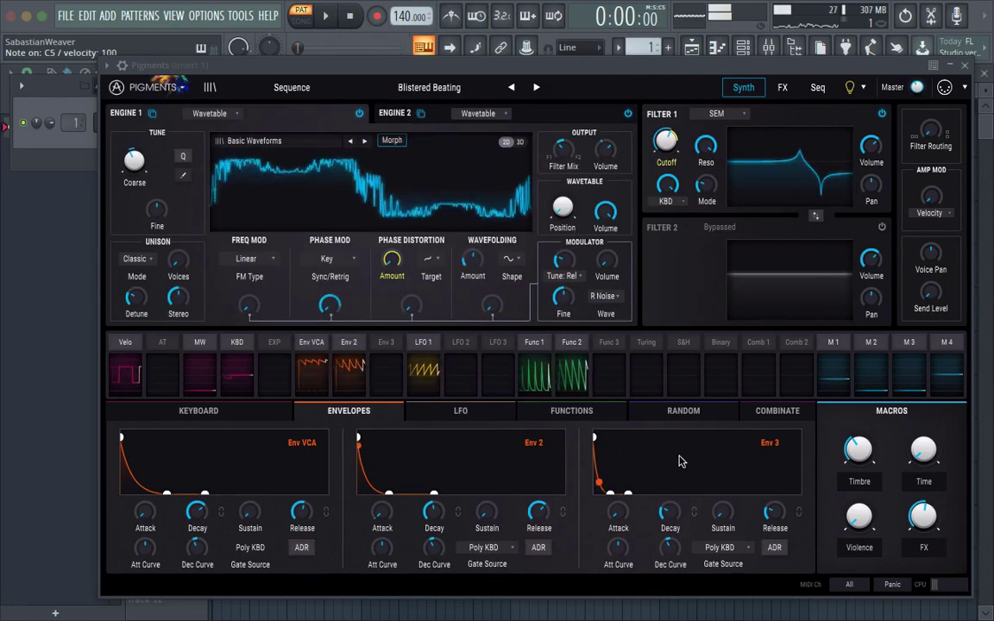
{"action": "left_click_drag", "start_coordinate": [852, 455], "coordinate": [852, 446]}
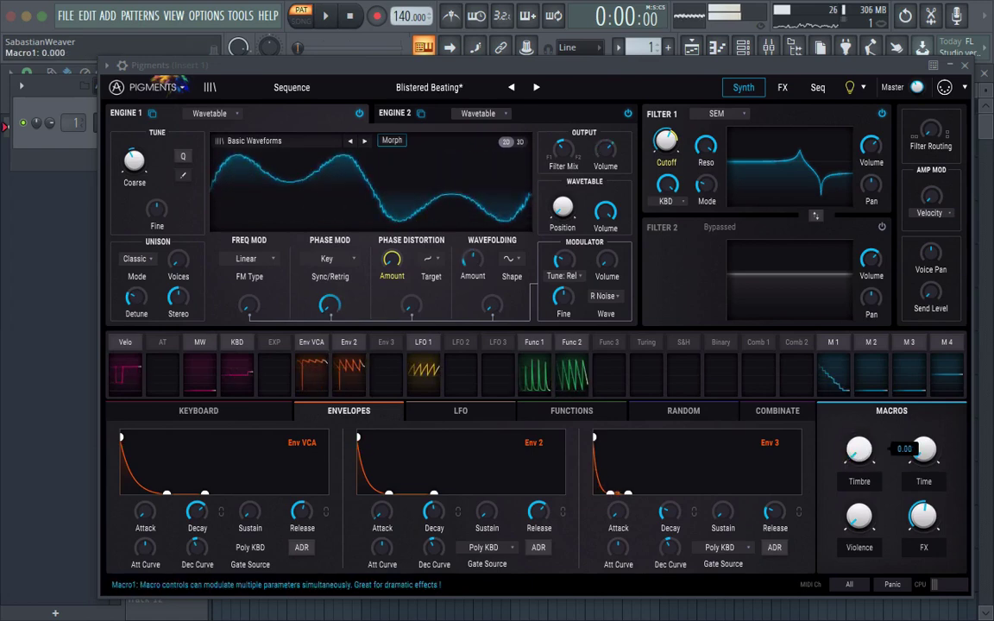
{"action": "mouse_move", "coordinate": [860, 517]}
{"action": "left_mouse_down"}
{"action": "mouse_move", "coordinate": [861, 451]}
{"action": "mouse_move", "coordinate": [859, 522]}
{"action": "left_mouse_up"}
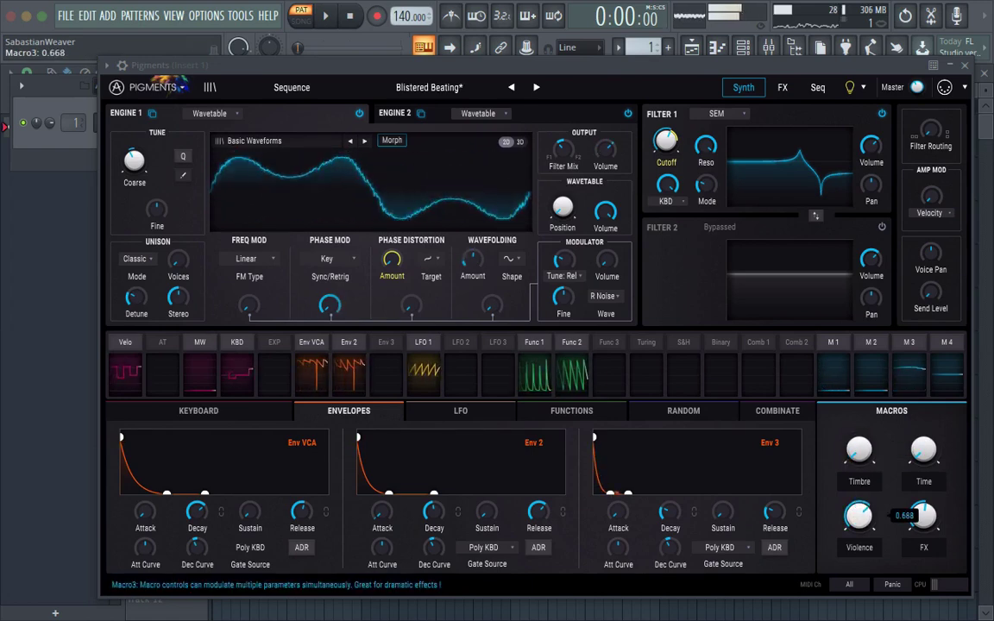
Load the SFX preset Digital Zap, and play it while lowering Timbre, Zap Height and Time and raising FX
{"action": "left_click", "coordinate": [335, 89]}
{"action": "mouse_move", "coordinate": [323, 288]}
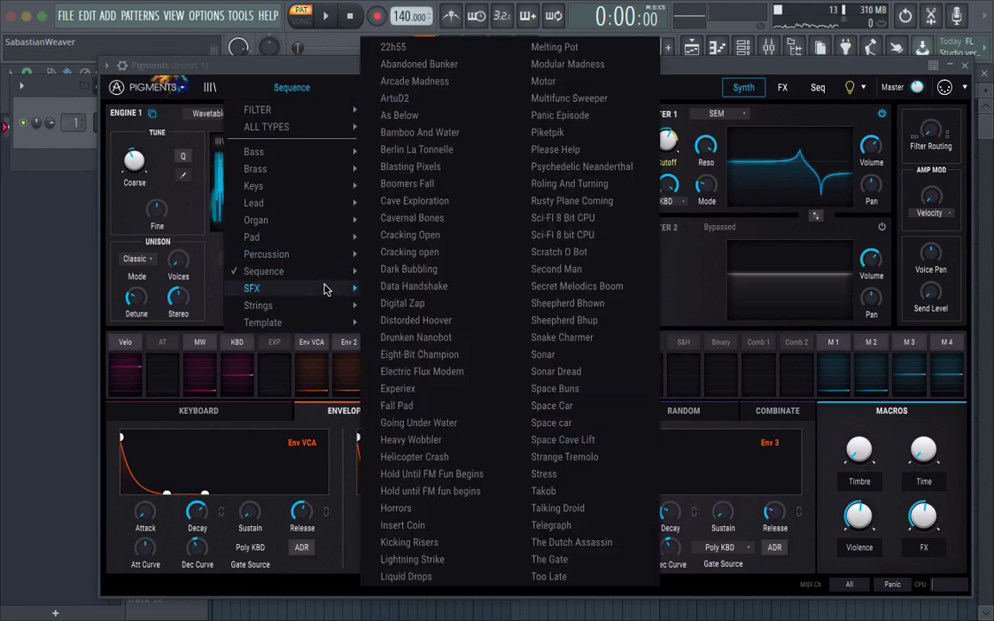
{"action": "left_click", "coordinate": [399, 302]}
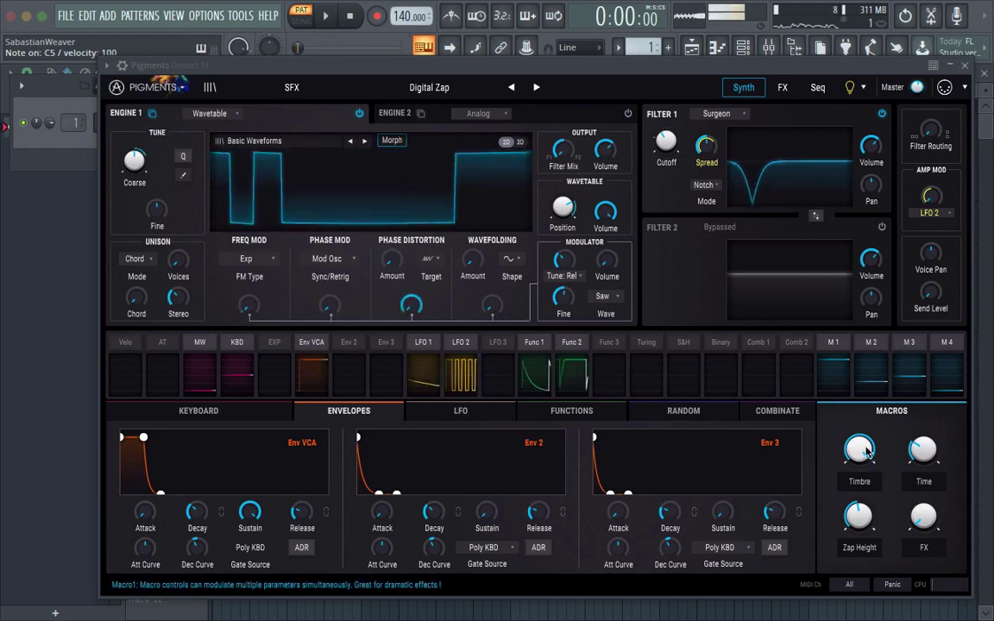
{"action": "mouse_move", "coordinate": [858, 448]}
{"action": "left_mouse_down"}
{"action": "mouse_move", "coordinate": [859, 427]}
{"action": "mouse_move", "coordinate": [858, 456]}
{"action": "left_mouse_up"}
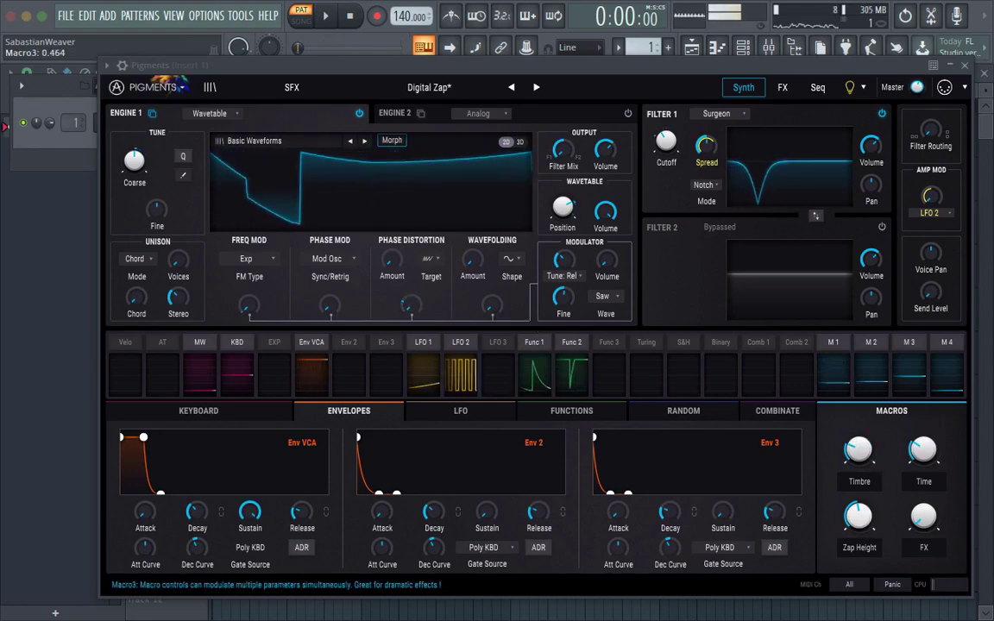
{"action": "left_click_drag", "start_coordinate": [858, 516], "coordinate": [859, 539]}
{"action": "left_click_drag", "start_coordinate": [923, 448], "coordinate": [923, 429]}
{"action": "left_click_drag", "start_coordinate": [923, 516], "coordinate": [923, 497]}
{"action": "left_click_drag", "start_coordinate": [931, 448], "coordinate": [931, 466]}
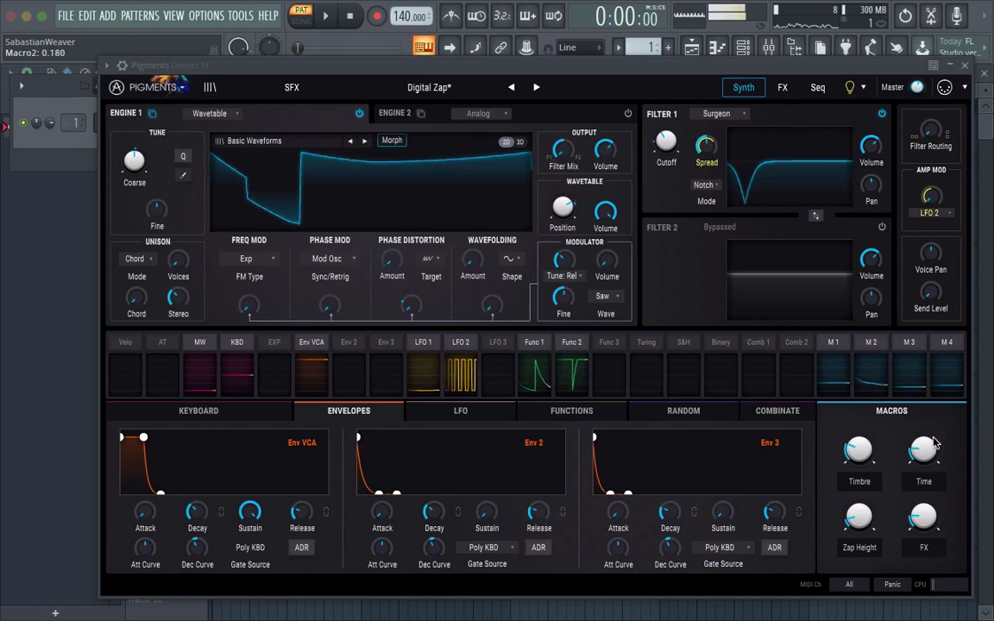
Load the Additive Twin wavetable in Engine 1 of Digital Zap
{"action": "left_click", "coordinate": [276, 141]}
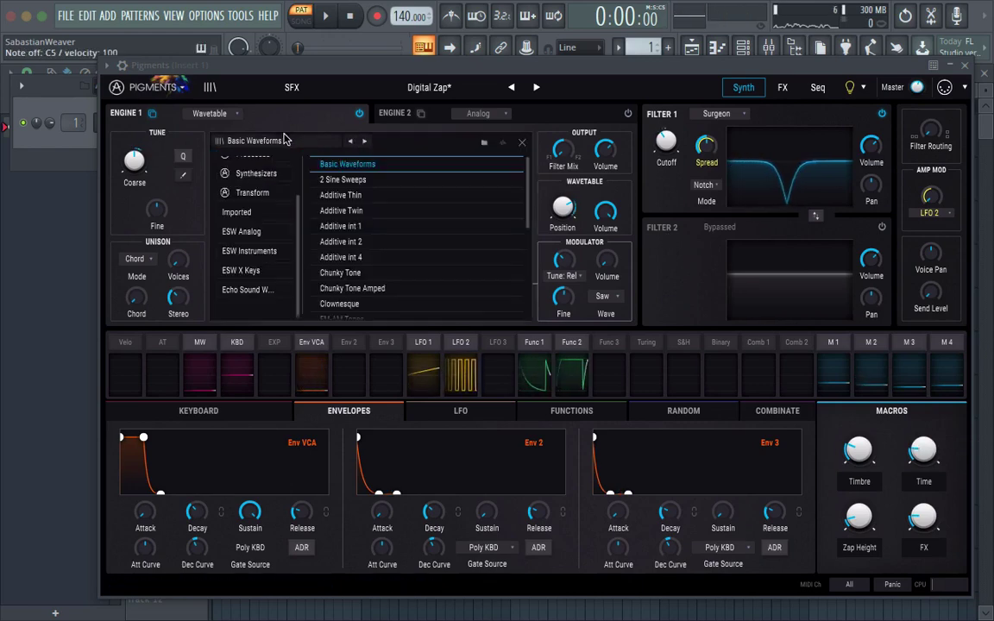
{"action": "left_click", "coordinate": [339, 212]}
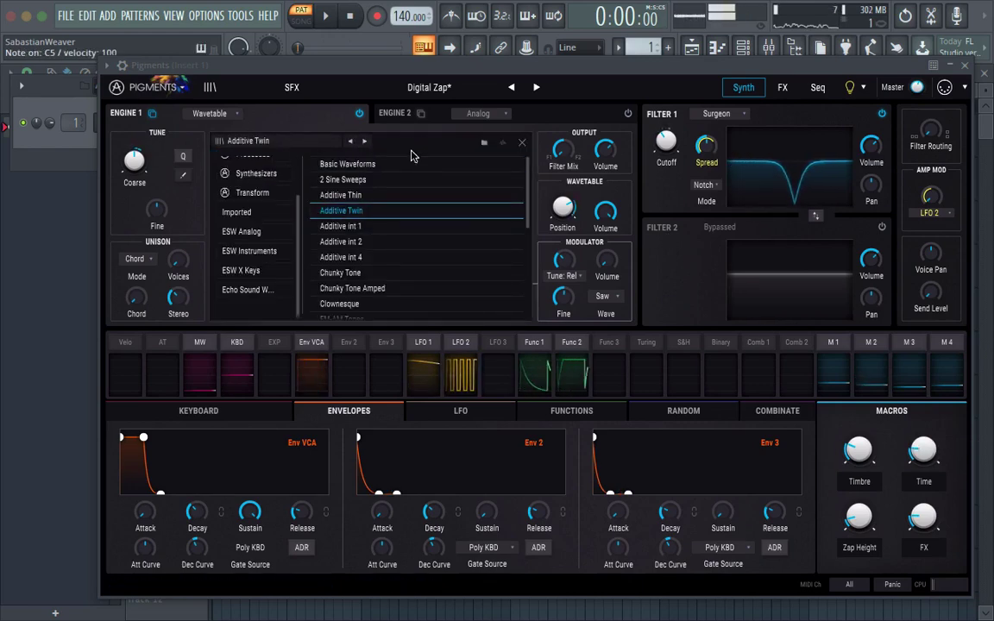
Load the SFX preset Fall Pad, and close the Engine 1 wavetable browser
{"action": "left_click", "coordinate": [424, 89]}
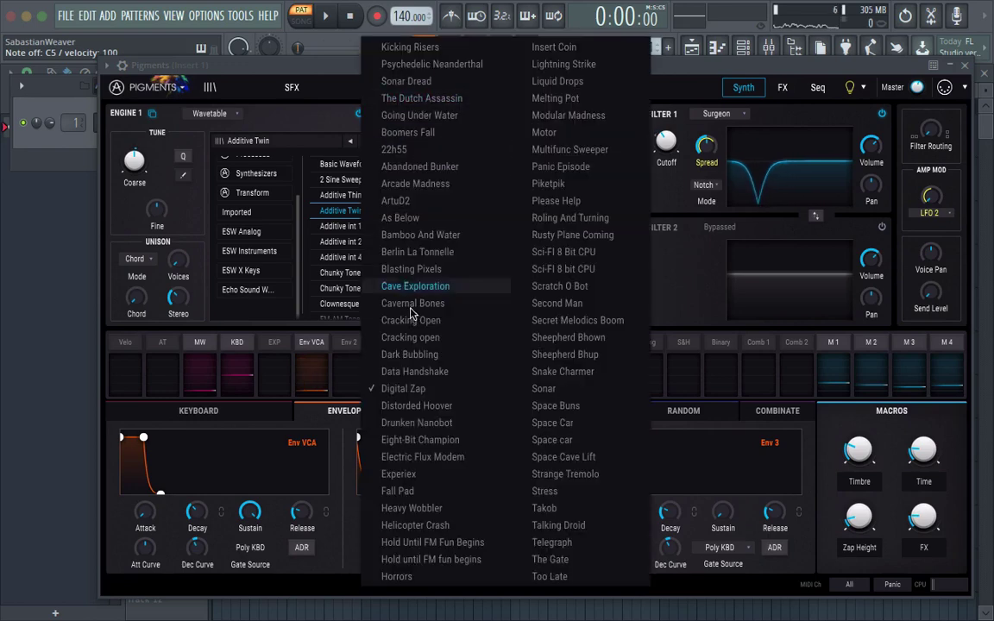
{"action": "left_click", "coordinate": [431, 491]}
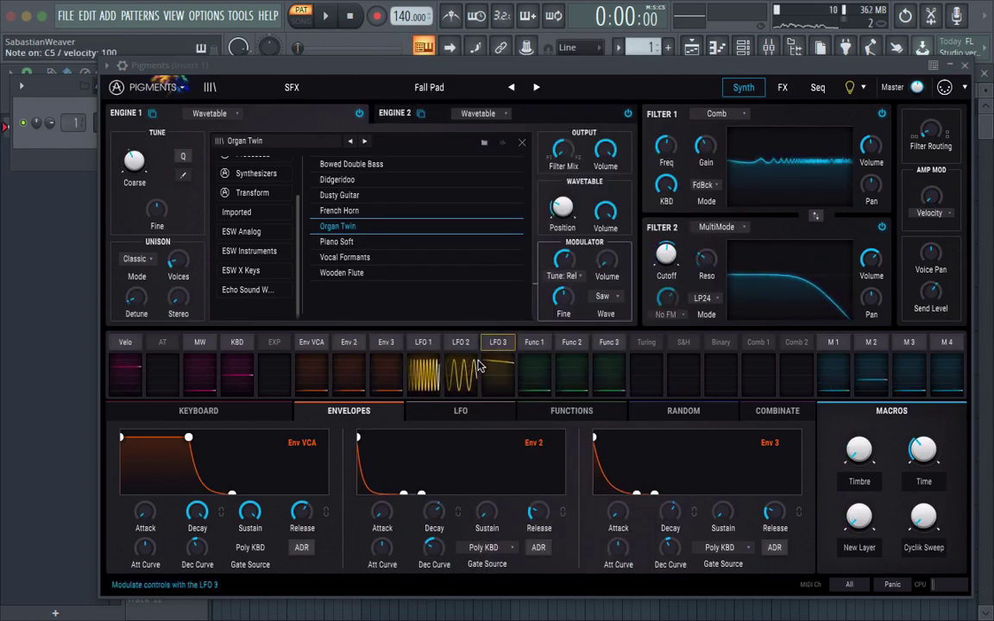
{"action": "left_click", "coordinate": [520, 142]}
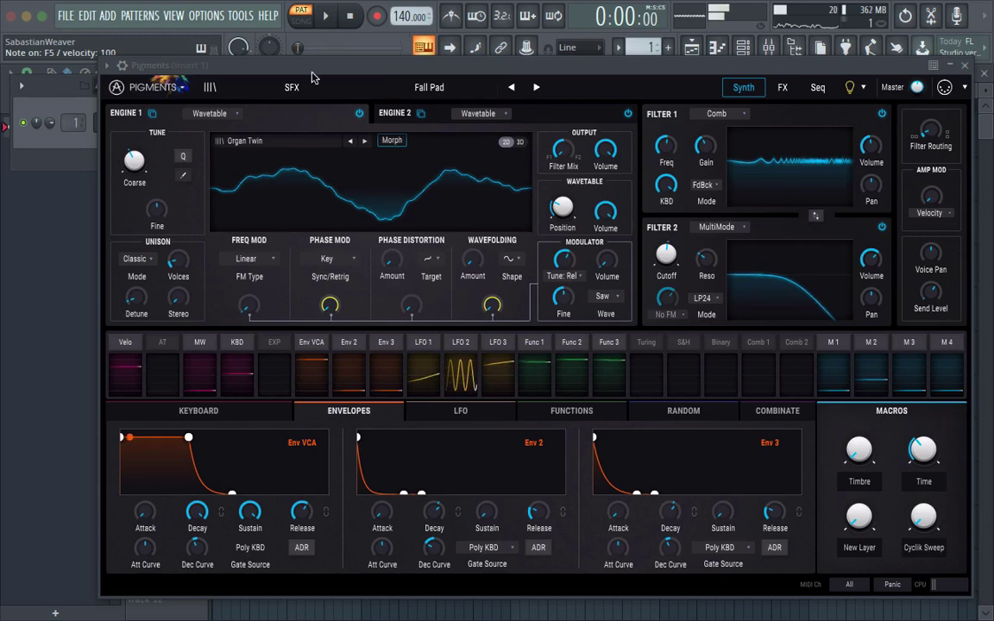
Show the on-screen keyboard, and load the Strings preset Plucked String and play a few notes
{"action": "left_click", "coordinate": [199, 411]}
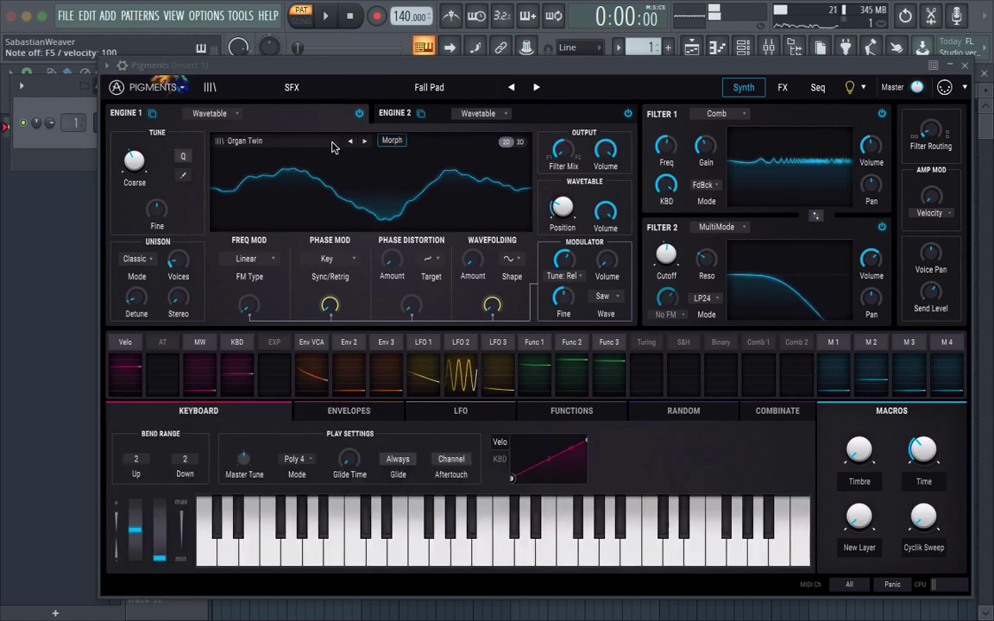
{"action": "left_click", "coordinate": [293, 88]}
{"action": "mouse_move", "coordinate": [309, 307]}
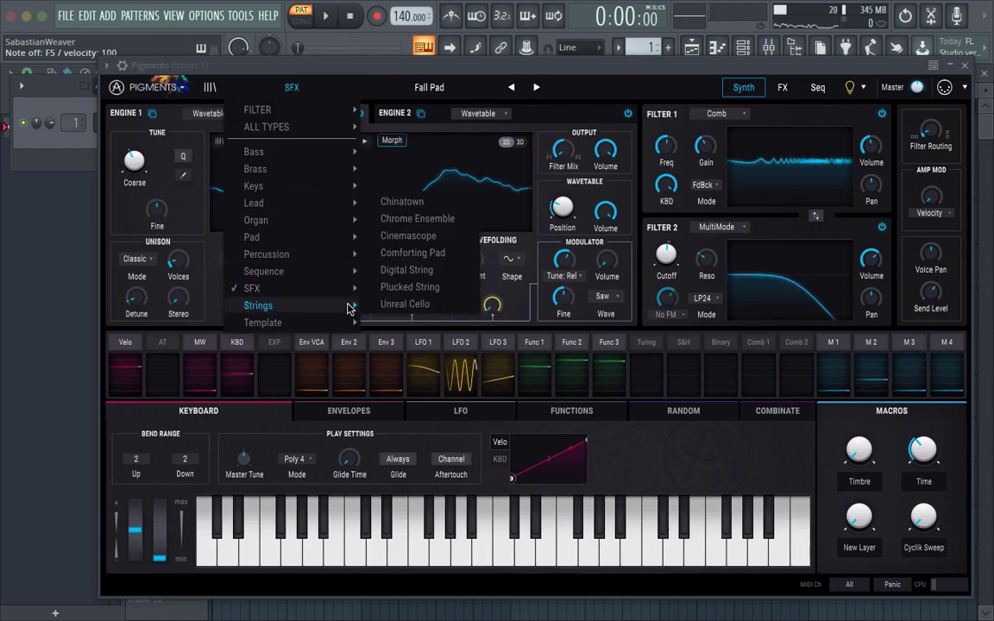
{"action": "left_click", "coordinate": [386, 285]}
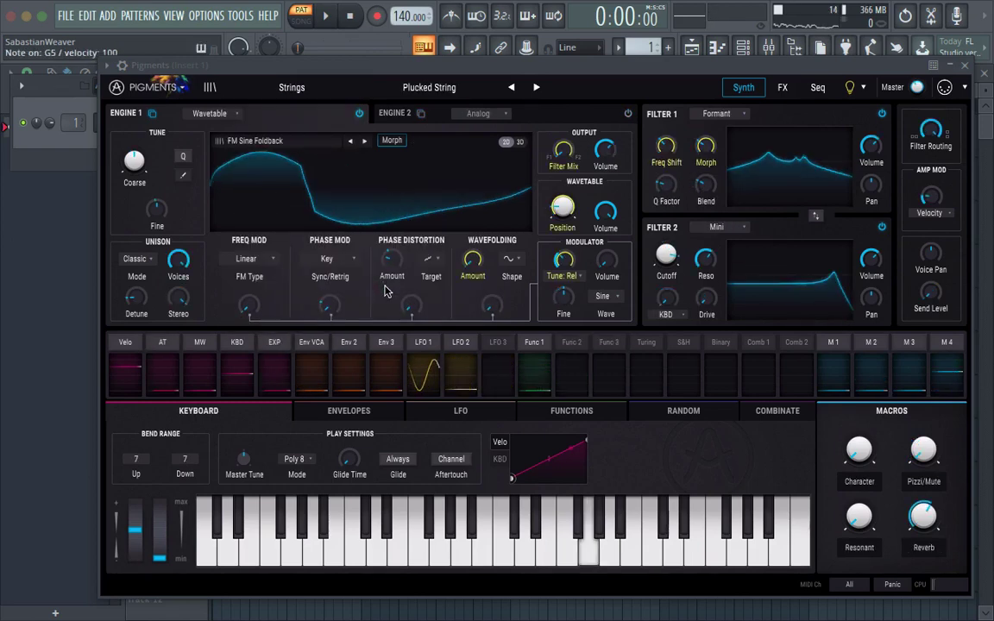
{"action": "key", "text": "z"}
{"action": "key", "text": "b"}
{"action": "key", "text": "z"}
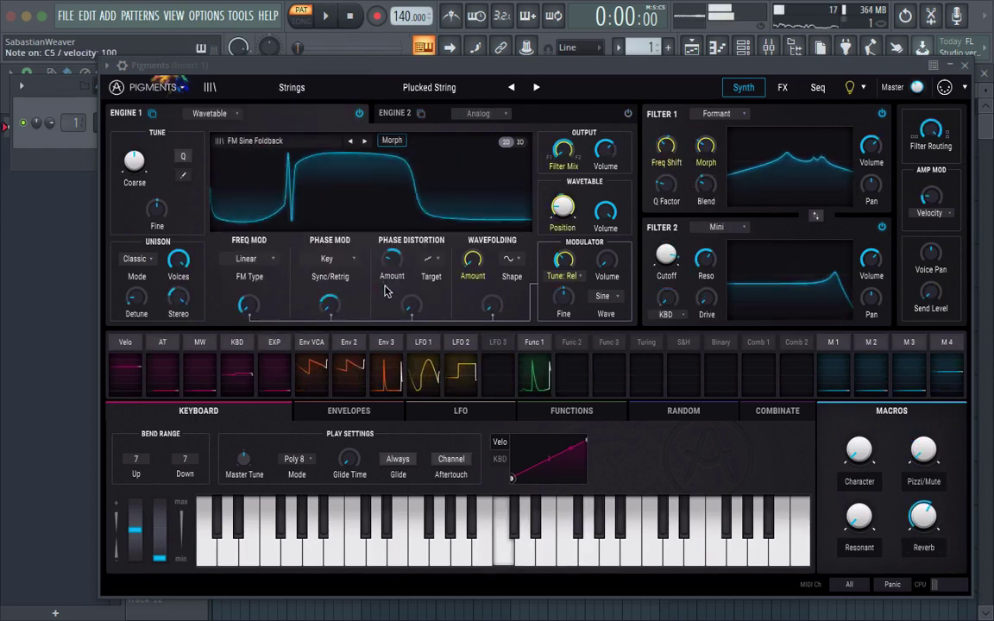
{"action": "key", "text": "c"}
Play Plucked String while varying its Character macro and raising Pizzi/Mute, Resonant and Reverb, with Reverb at about 0.85
{"action": "left_click_drag", "start_coordinate": [859, 450], "coordinate": [872, 498]}
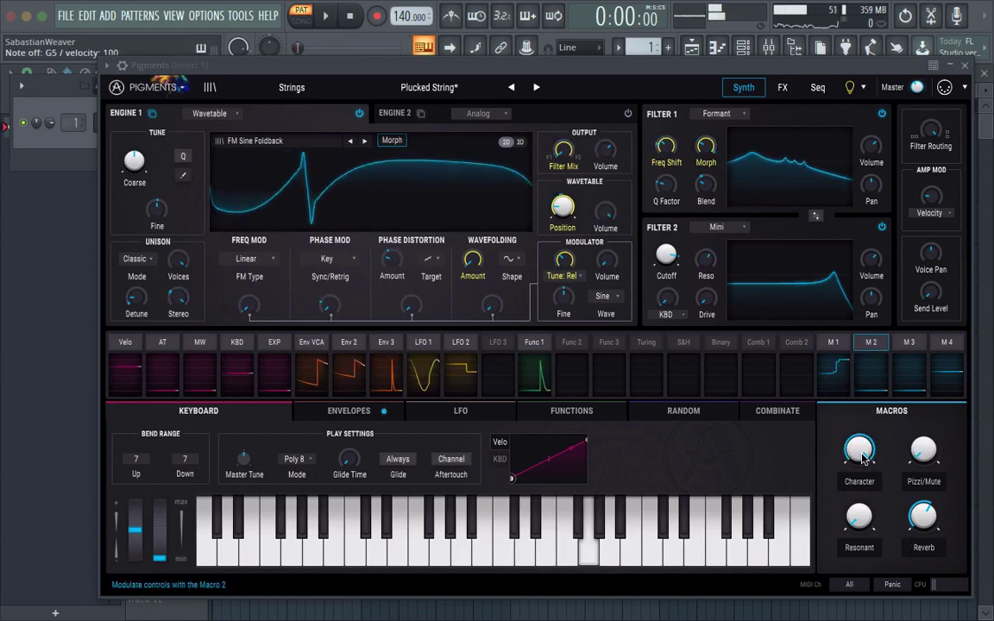
{"action": "left_click_drag", "start_coordinate": [916, 457], "coordinate": [921, 379]}
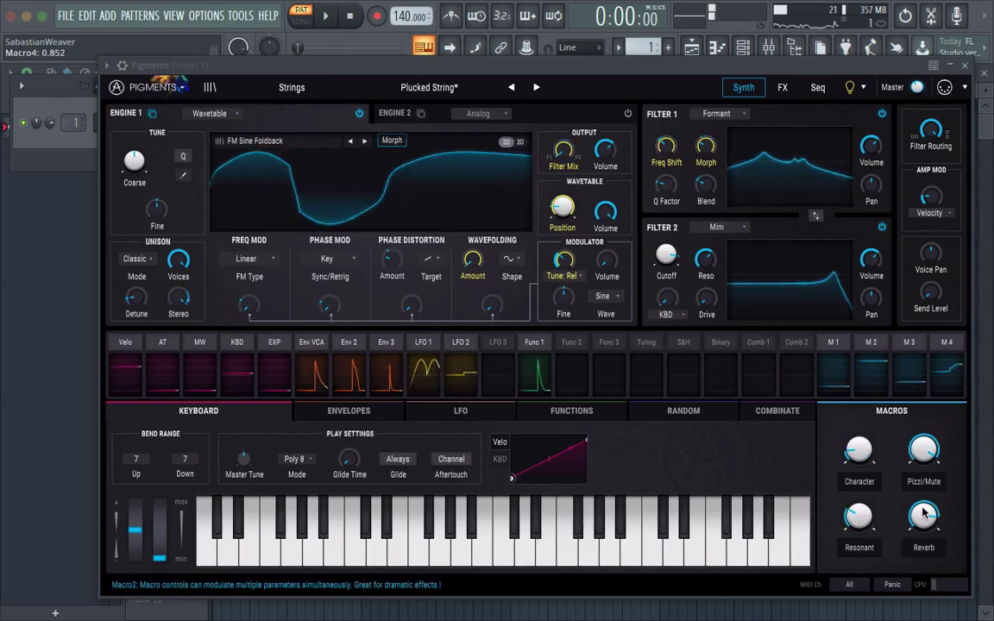
Load the Pad preset Planet Pulse, and play it while lowering its Timbre macro to about 0.32
{"action": "left_click", "coordinate": [285, 89]}
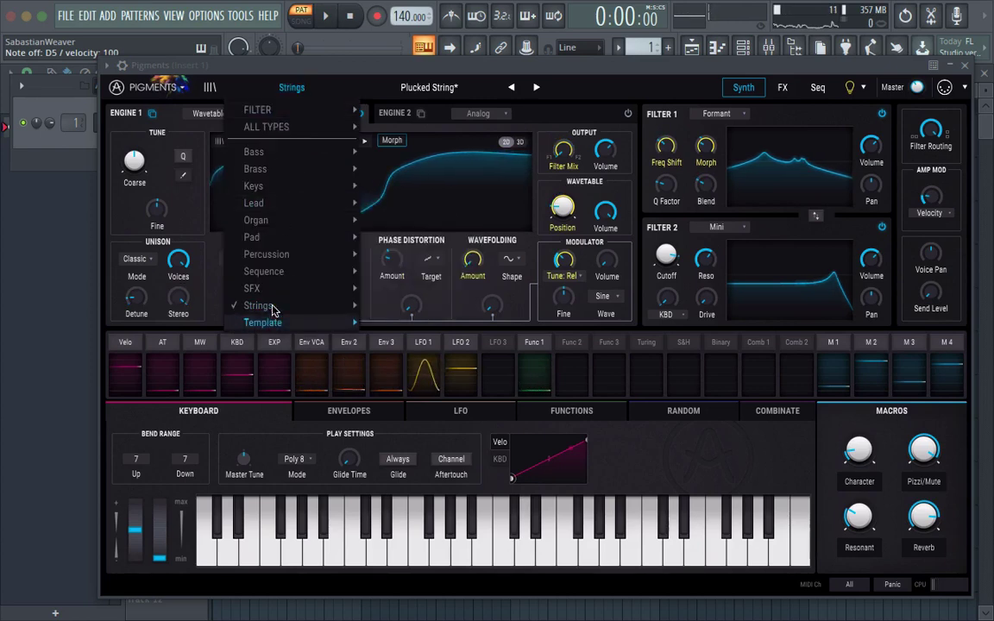
{"action": "mouse_move", "coordinate": [284, 254]}
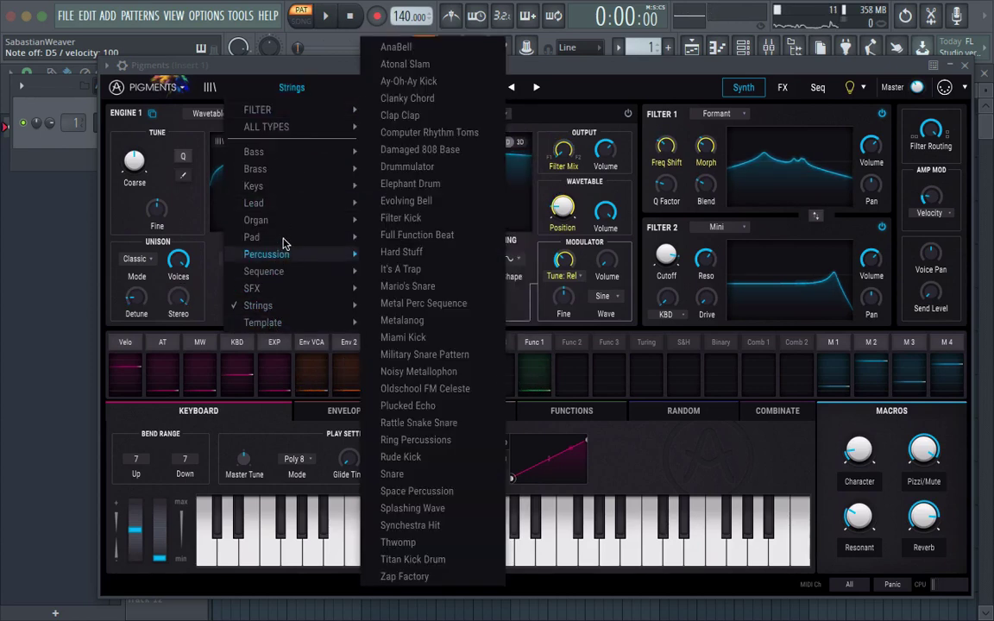
{"action": "mouse_move", "coordinate": [251, 236]}
{"action": "left_click", "coordinate": [723, 285]}
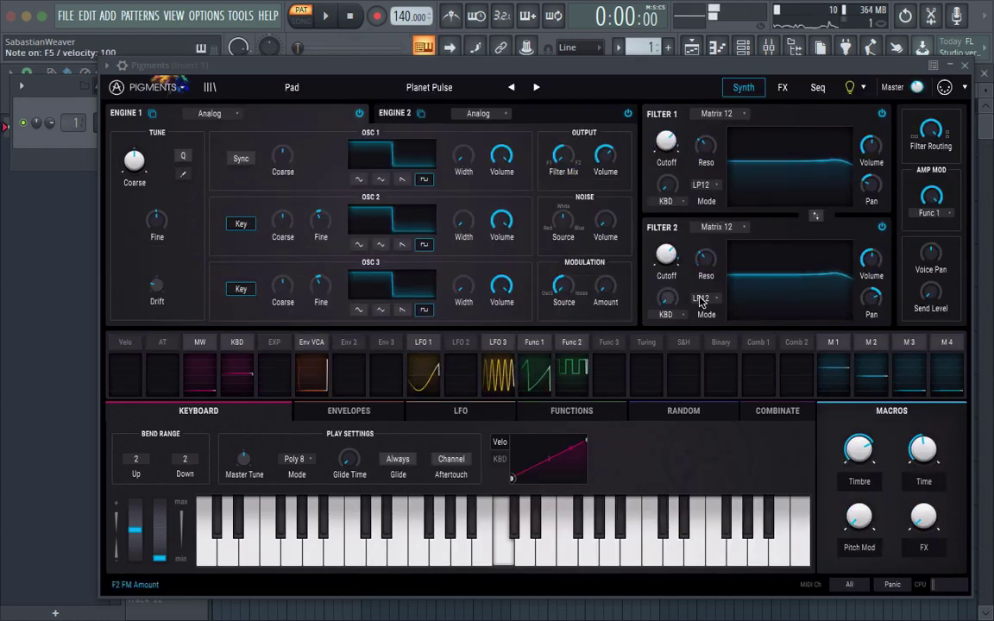
{"action": "left_click_drag", "start_coordinate": [858, 449], "coordinate": [859, 492]}
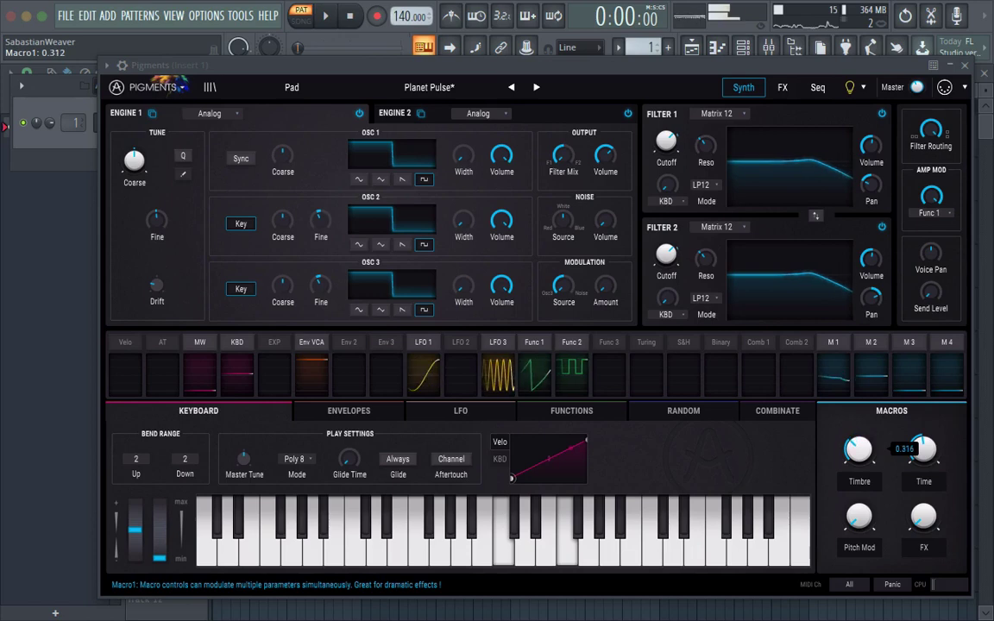
Load the Pad preset Wavetableism, and play it while raising its Wavetable macro and keeping Bender at 0
{"action": "left_click", "coordinate": [431, 87]}
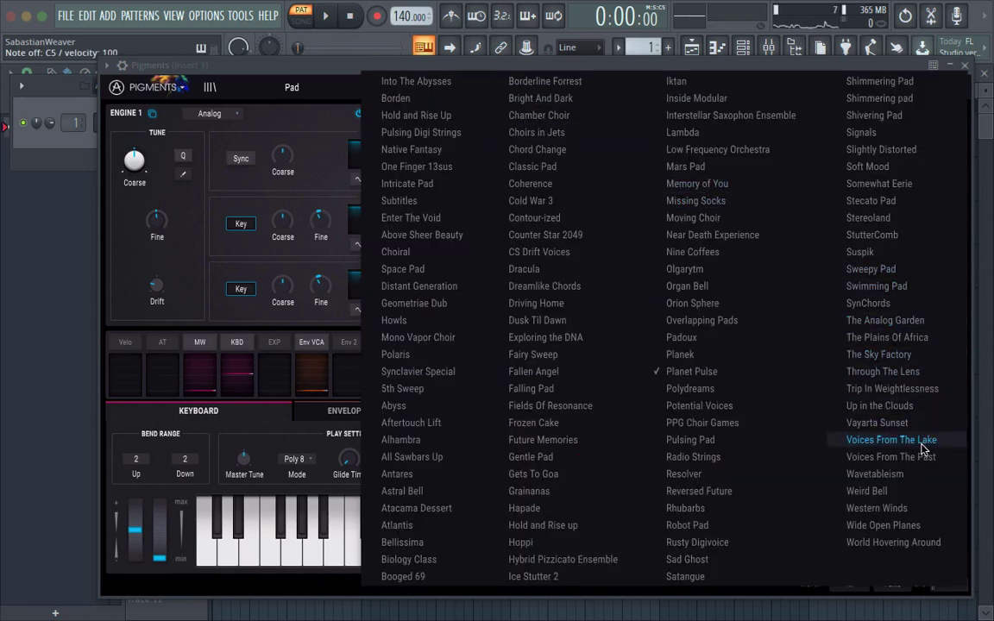
{"action": "left_click", "coordinate": [916, 476]}
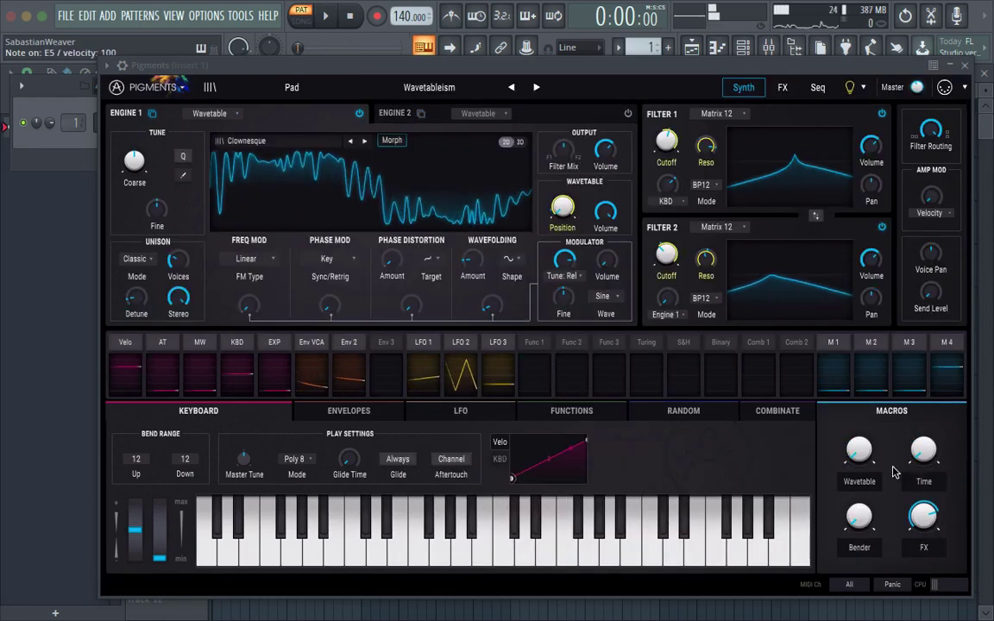
{"action": "left_click_drag", "start_coordinate": [859, 451], "coordinate": [859, 415]}
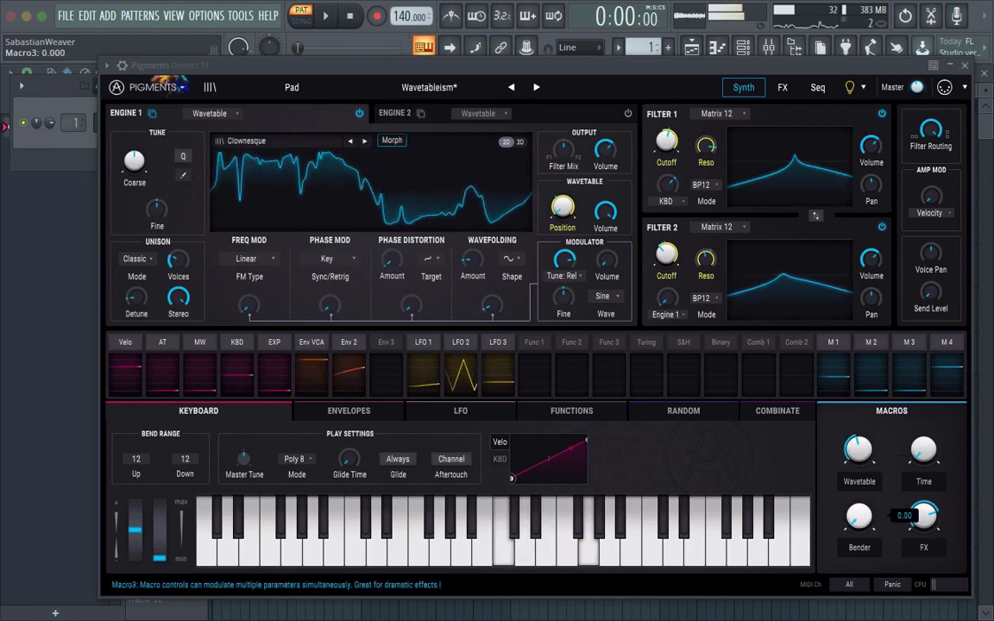
Close the Pigments window, reopen it from the channel rack, and move it slightly lower
{"action": "left_click", "coordinate": [965, 66]}
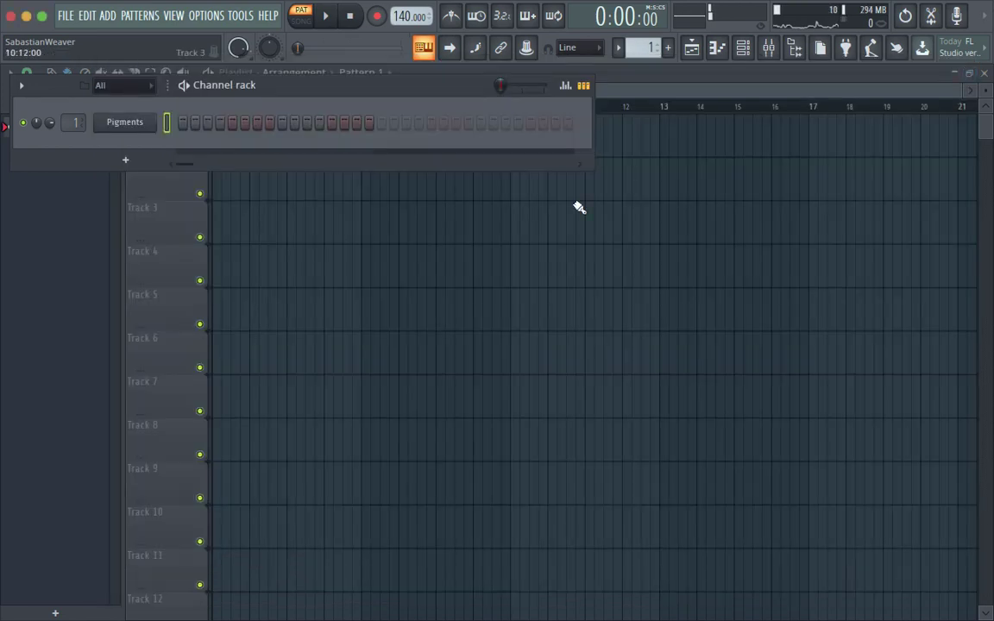
{"action": "left_click", "coordinate": [102, 121]}
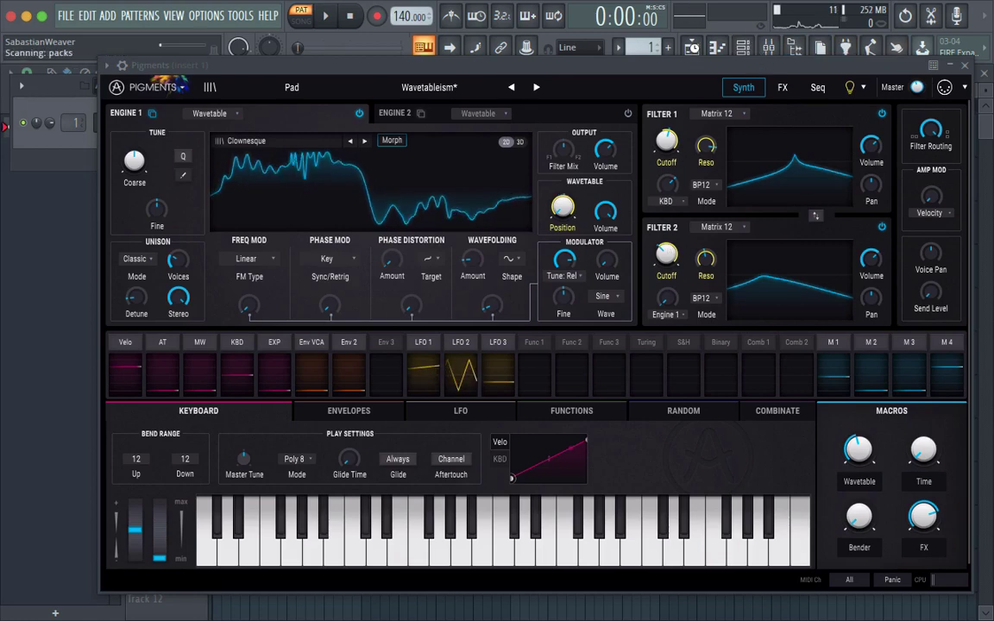
{"action": "left_click_drag", "start_coordinate": [690, 66], "coordinate": [690, 94]}
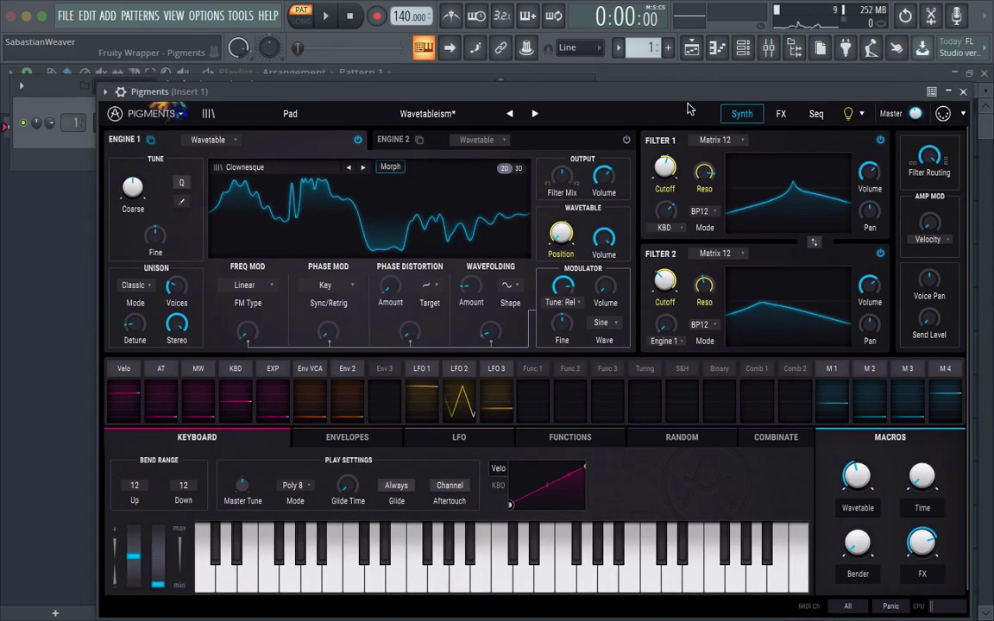
{"action": "mouse_move", "coordinate": [698, 3]}
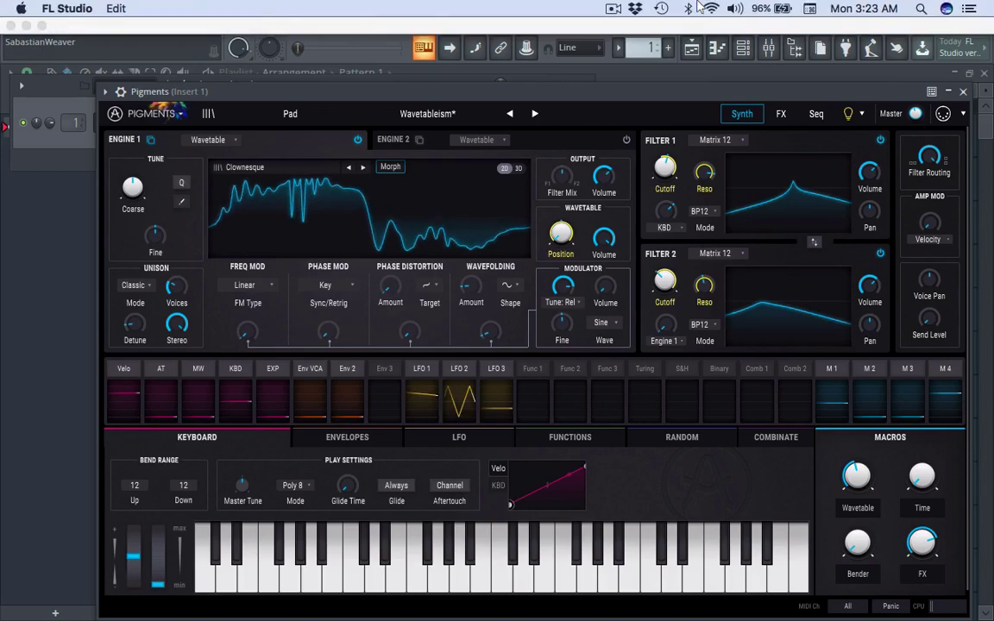
{"action": "left_click", "coordinate": [612, 10]}
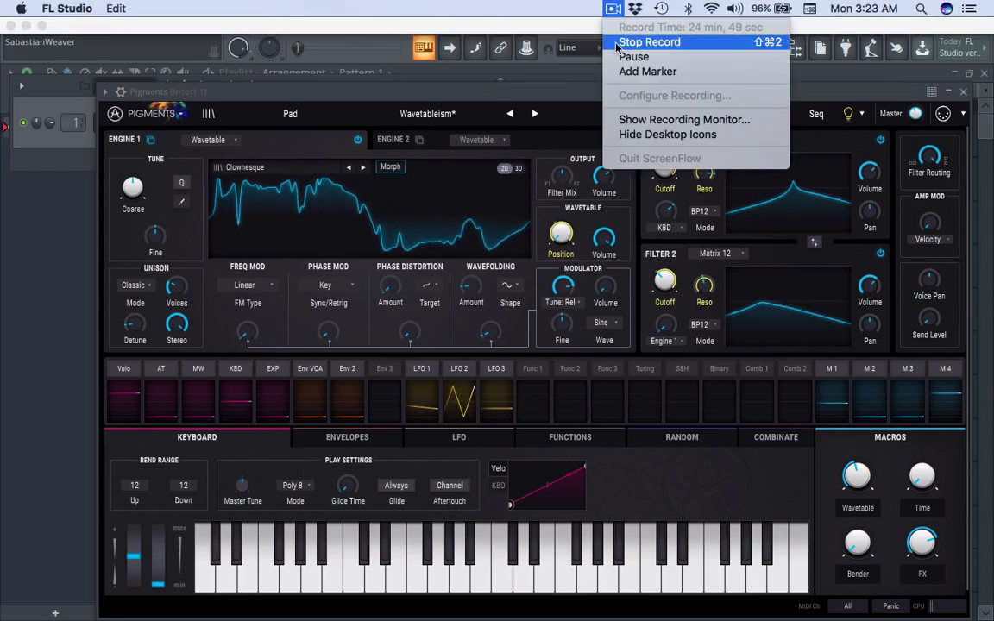